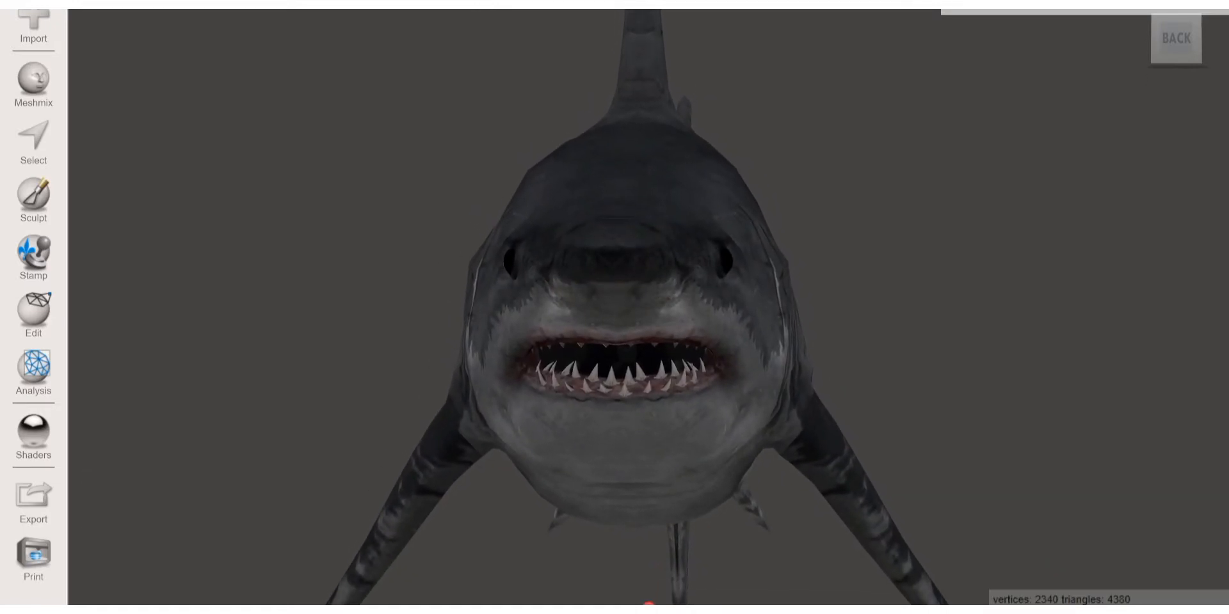
# Inspect the shark mesh for defects with the Inspector, closing it without repairing anything.
pyautogui.moveTo(649, 307); pyautogui.dragTo(496, 267, button='right')
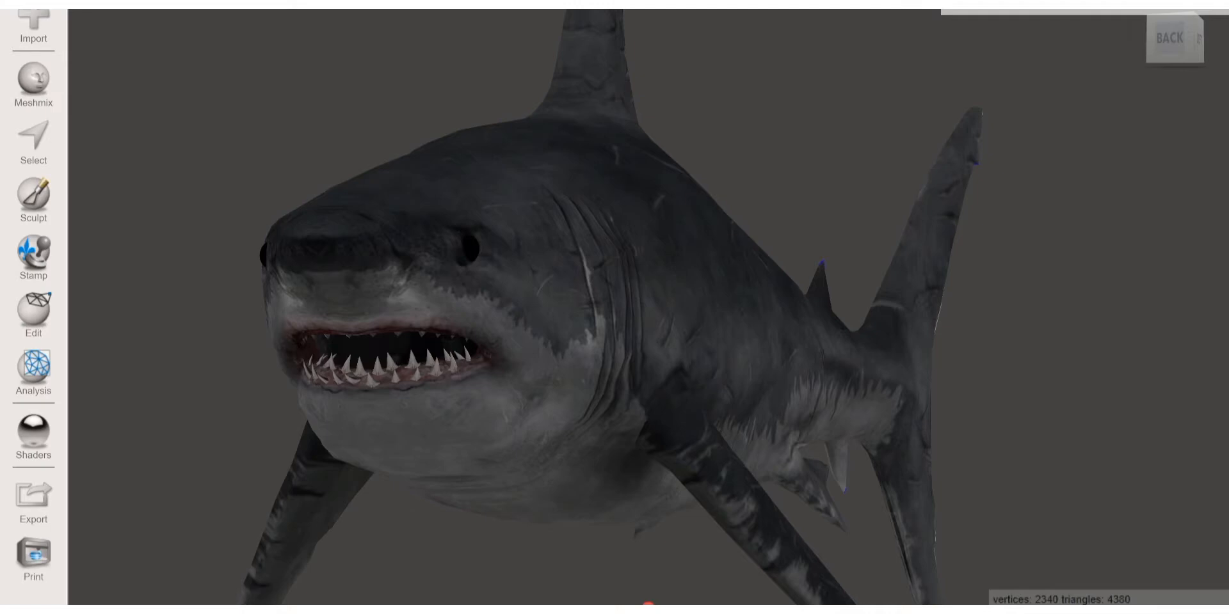
pyautogui.scroll(-10, 649, 307)
pyautogui.scroll(2, 649, 307)
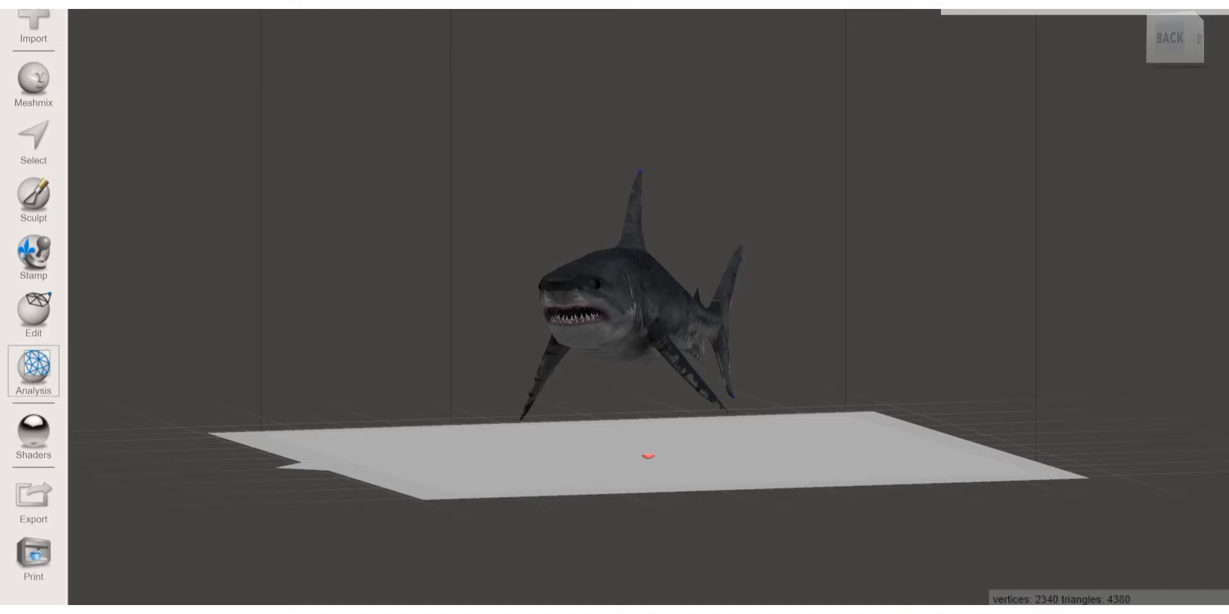
pyautogui.click(34, 371)
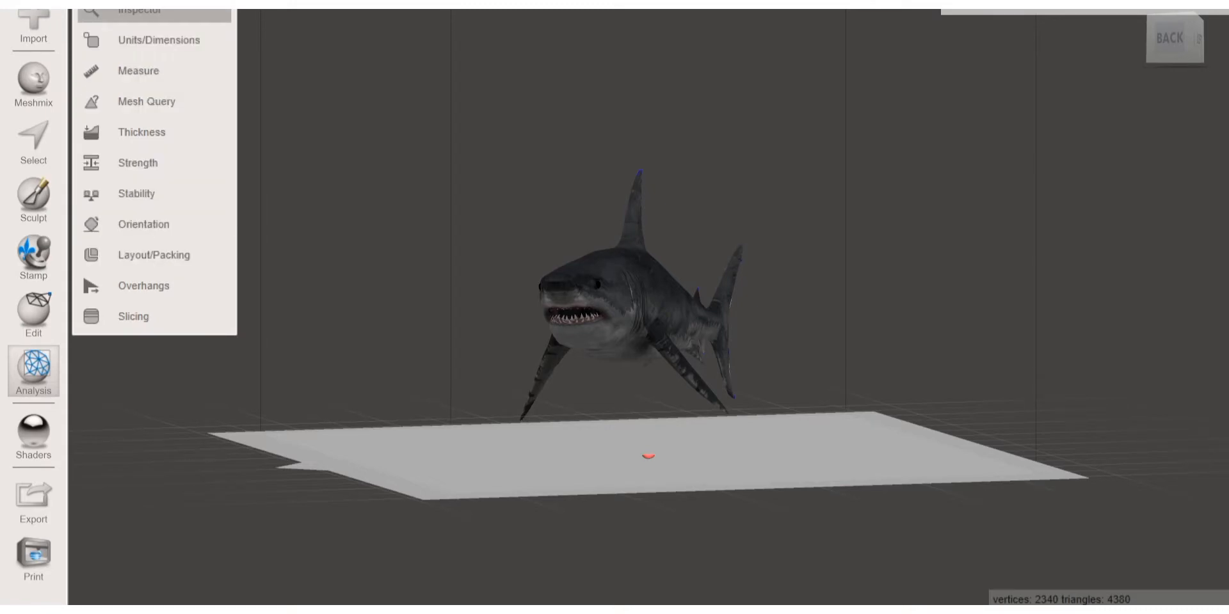
pyautogui.click(153, 15)
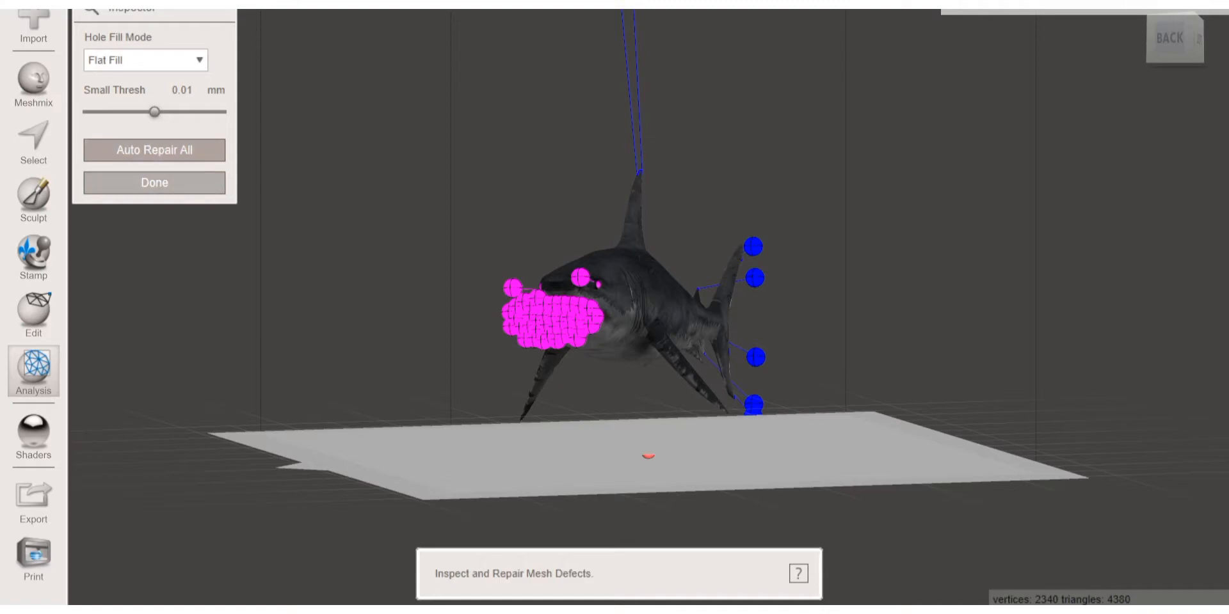
pyautogui.click(155, 182)
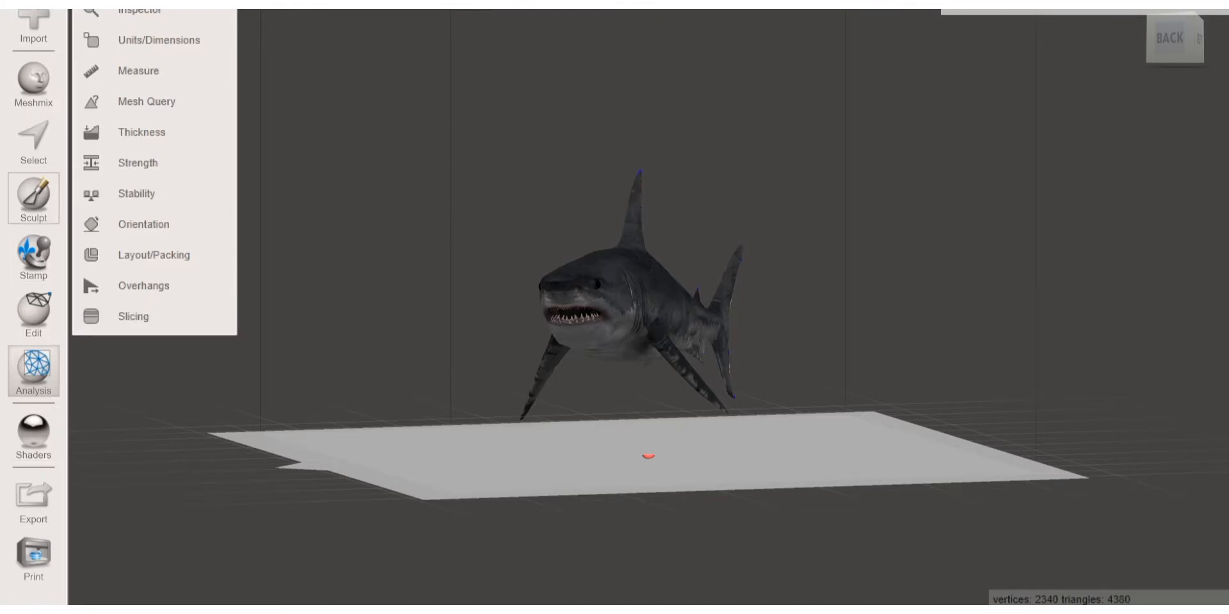
# Check the available editing tools and the file formats offered for exporting the shark, leaving without saving a file.
pyautogui.click(33, 312)
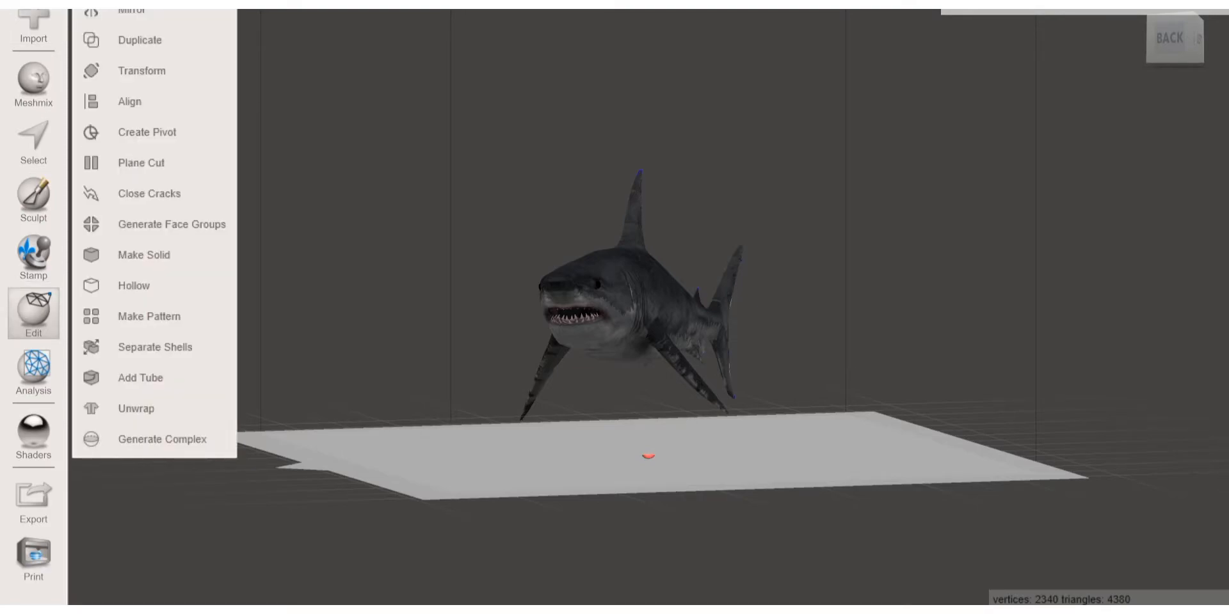
pyautogui.click(33, 502)
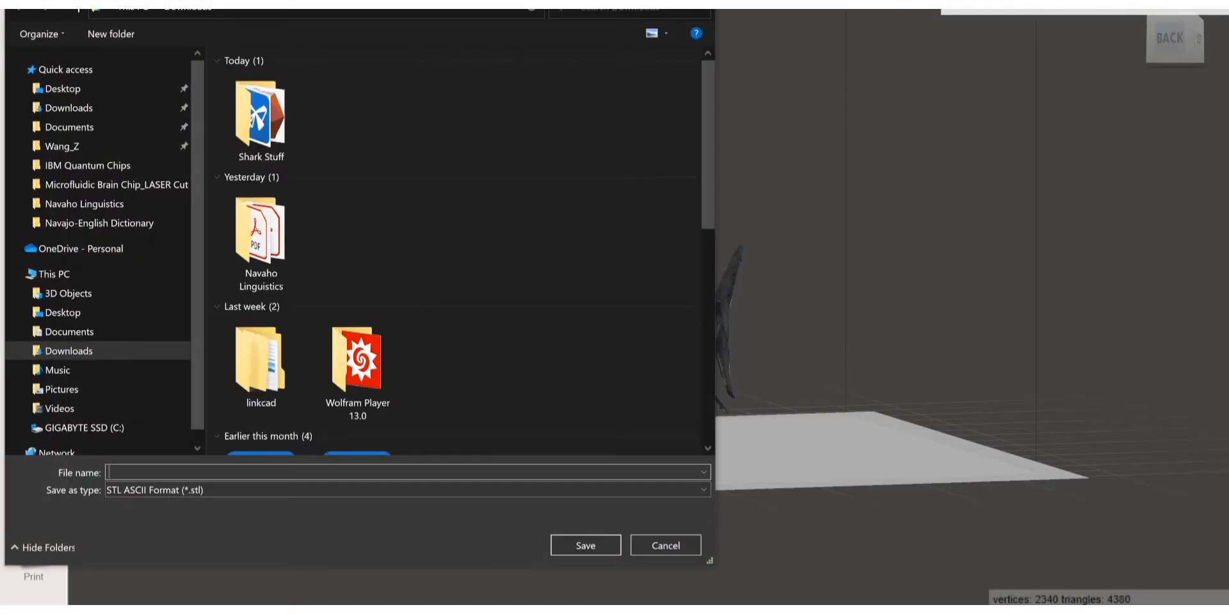
pyautogui.click(408, 490)
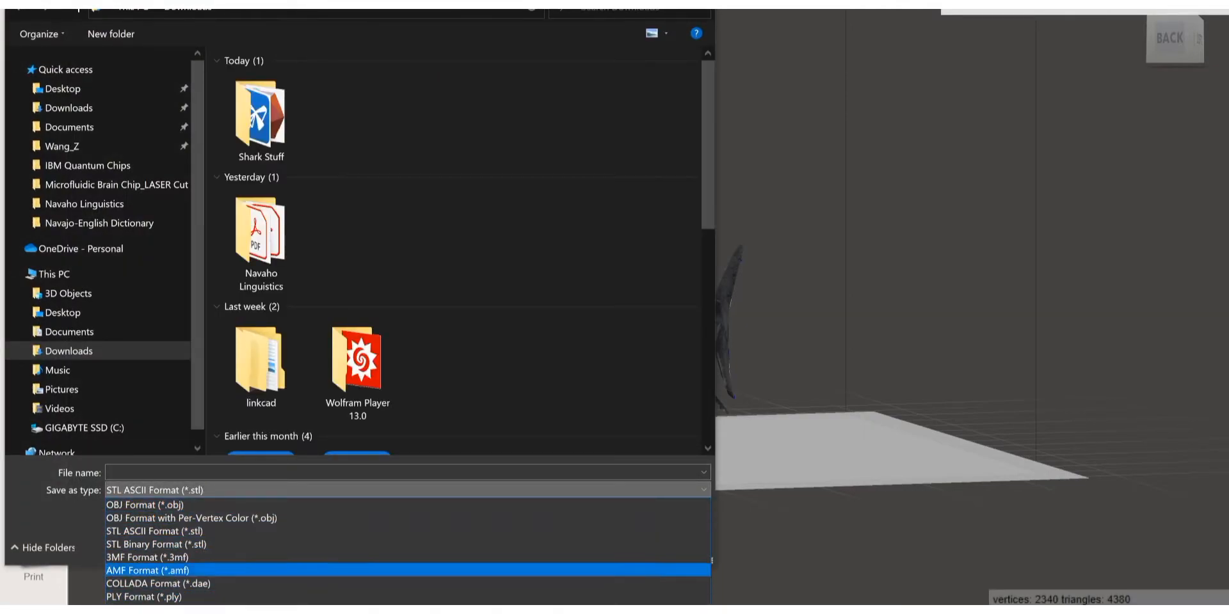
pyautogui.press('Escape')
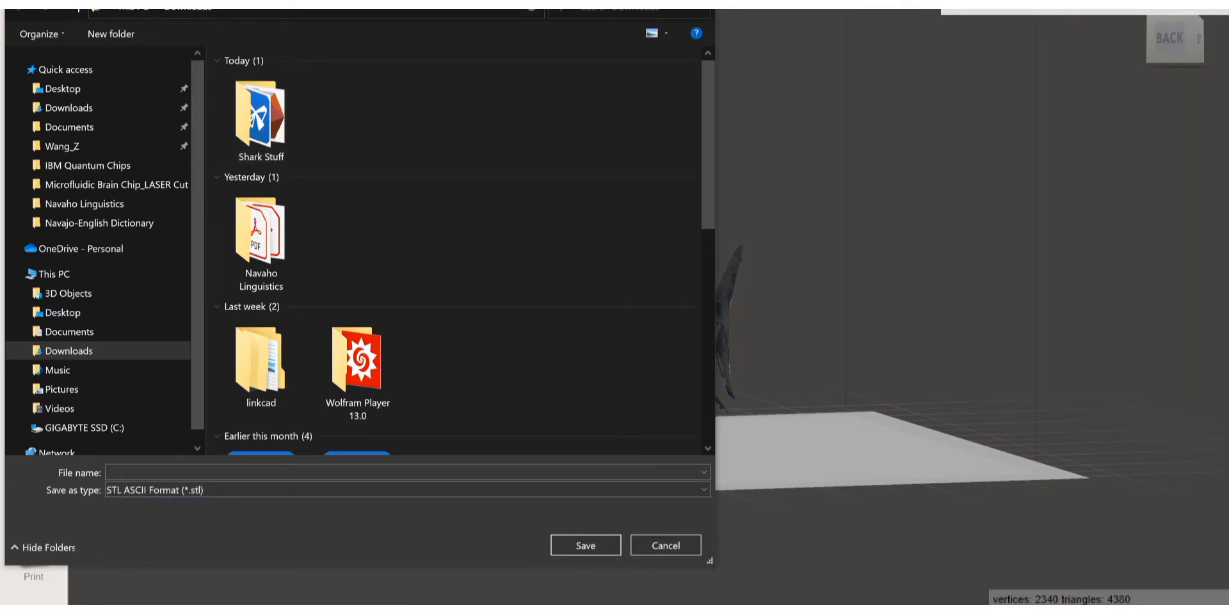
pyautogui.click(666, 545)
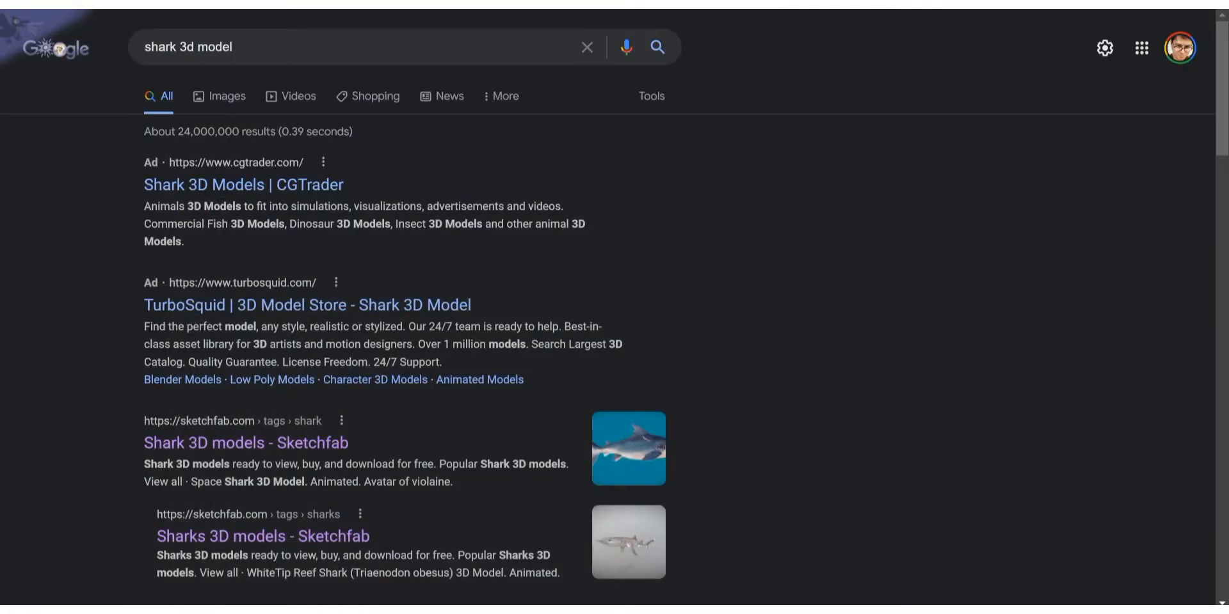
# In the web browser, search Google for "shark 3d model" and open the RigModels.com free shark models result.
pyautogui.click(233, 46)
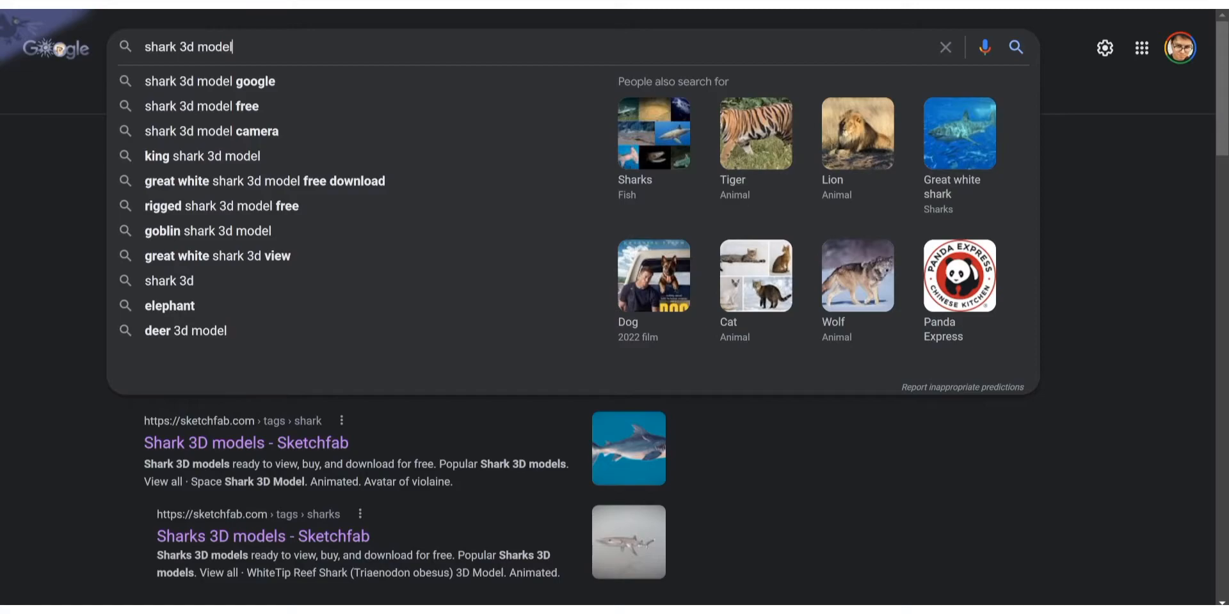
pyautogui.press('Return')
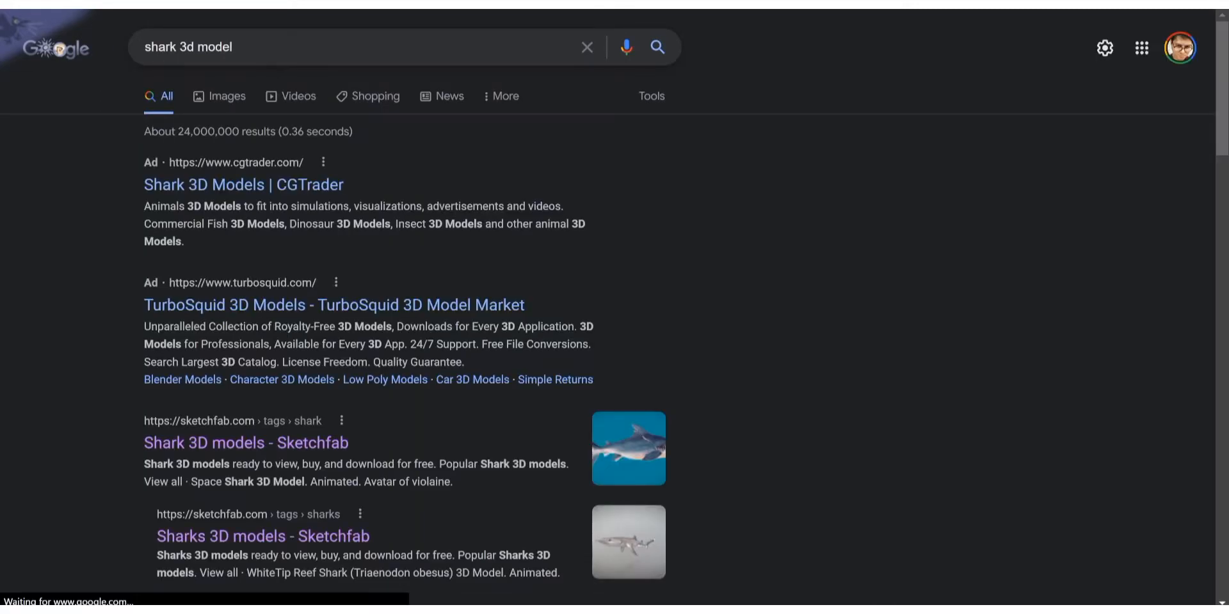
pyautogui.scroll(-3, 256, 283)
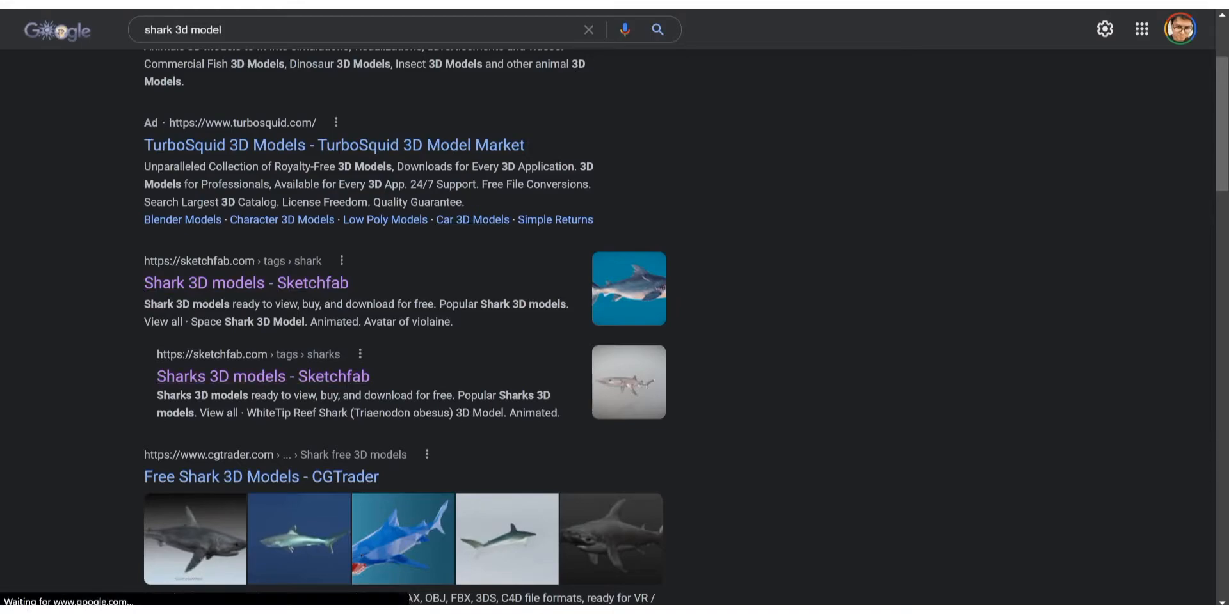
pyautogui.scroll(-3, 384, 320)
pyautogui.scroll(-10, 288, 162)
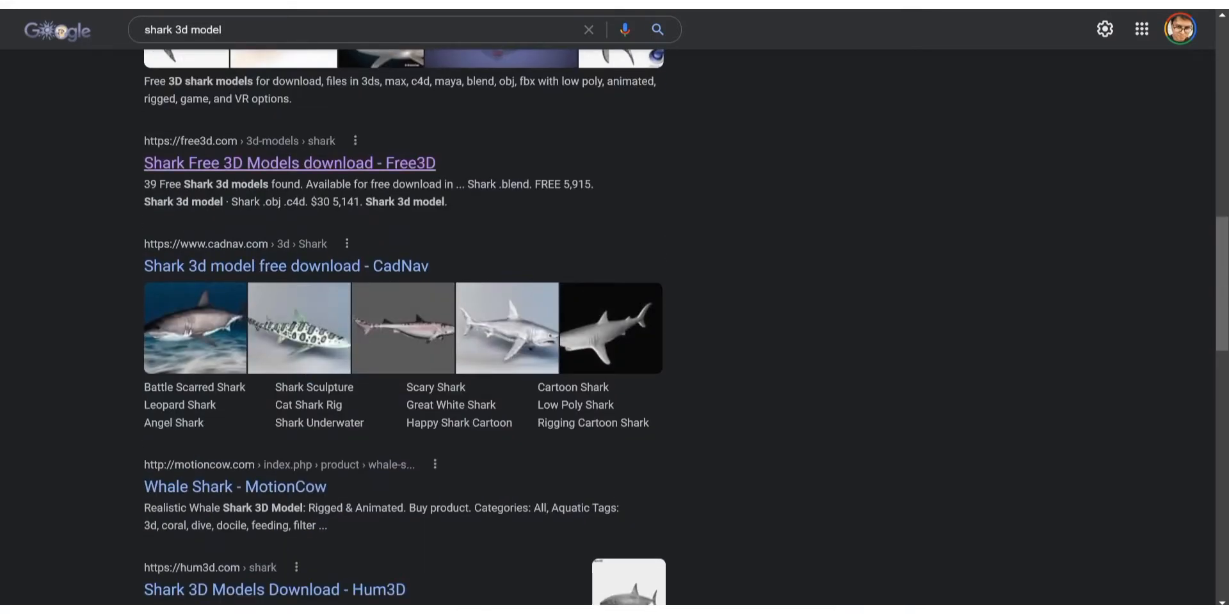
pyautogui.scroll(-8, 288, 163)
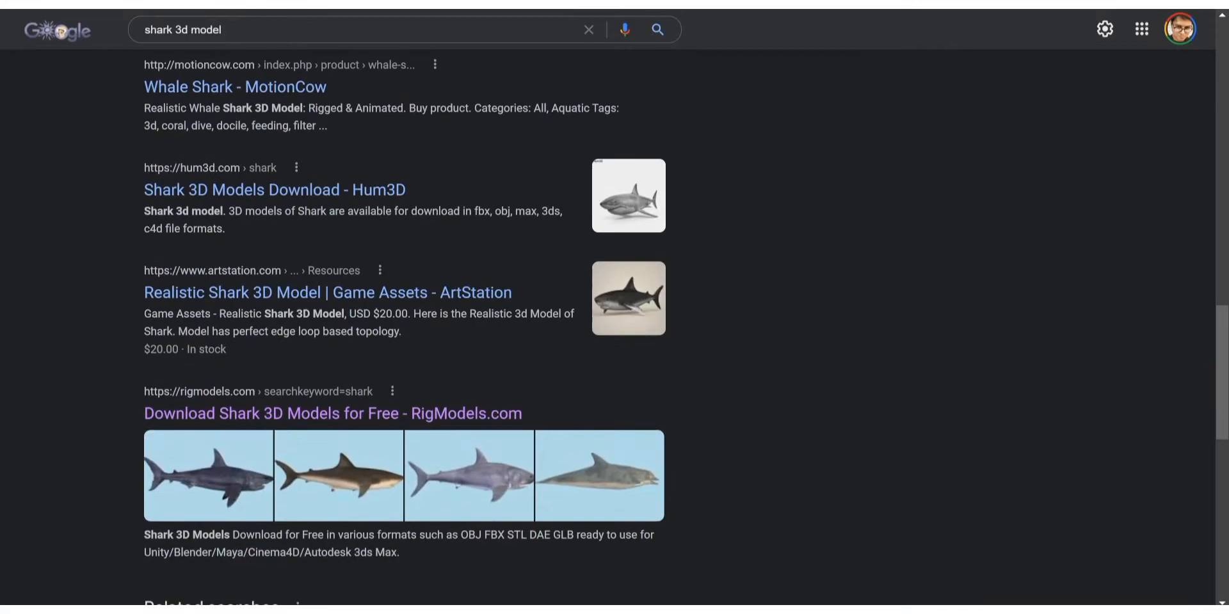
pyautogui.scroll(-1, 288, 339)
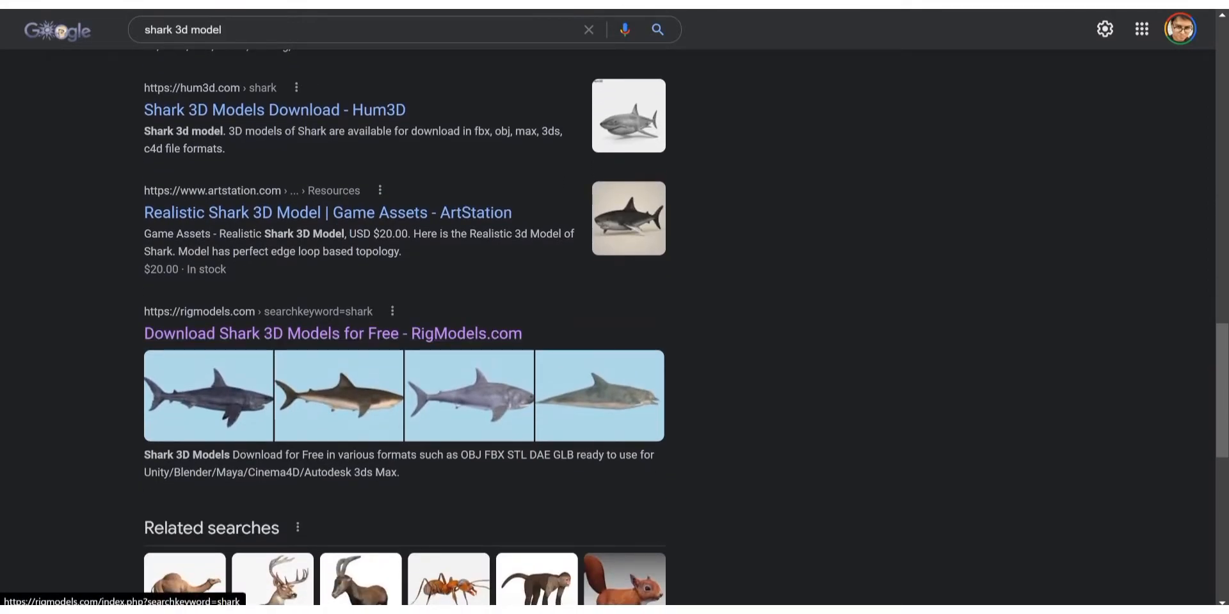
pyautogui.scroll(-1, 288, 339)
pyautogui.scroll(-1, 288, 339)
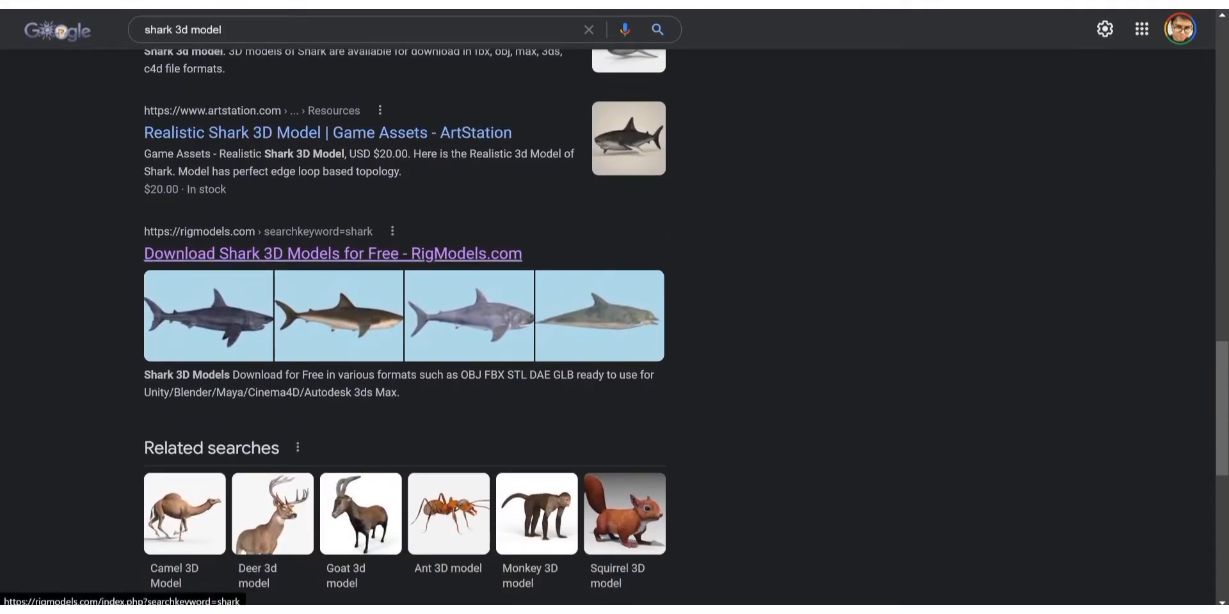
pyautogui.click(205, 254)
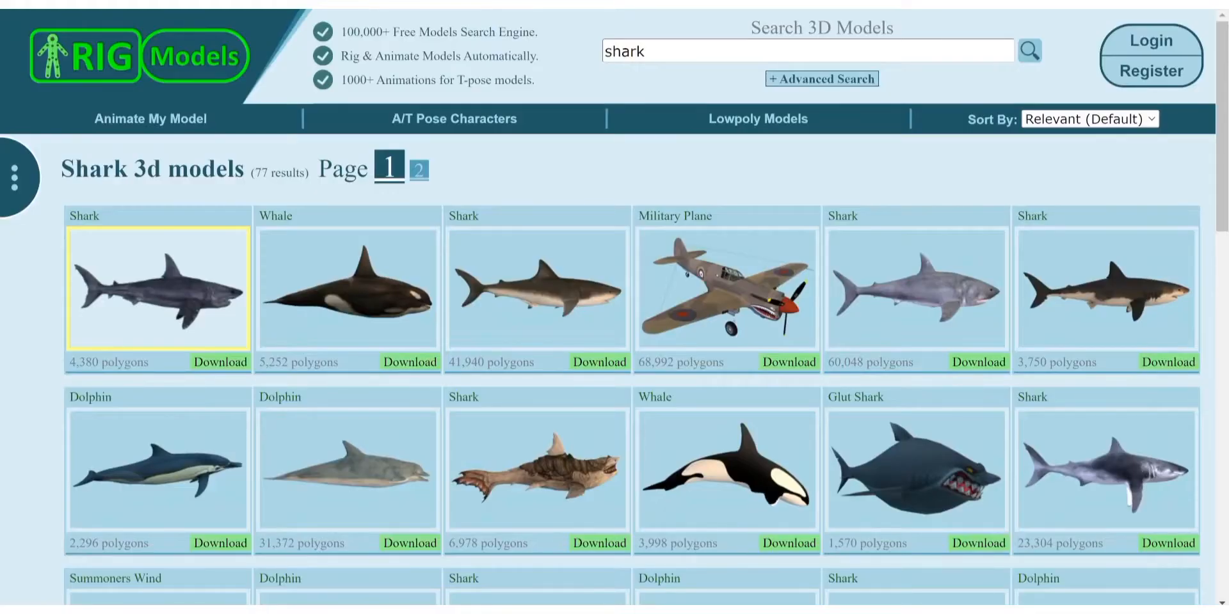
# Browse the RigModels shark results and open the page of the 4,380-polygon shark.
pyautogui.scroll(-5, 916, 448)
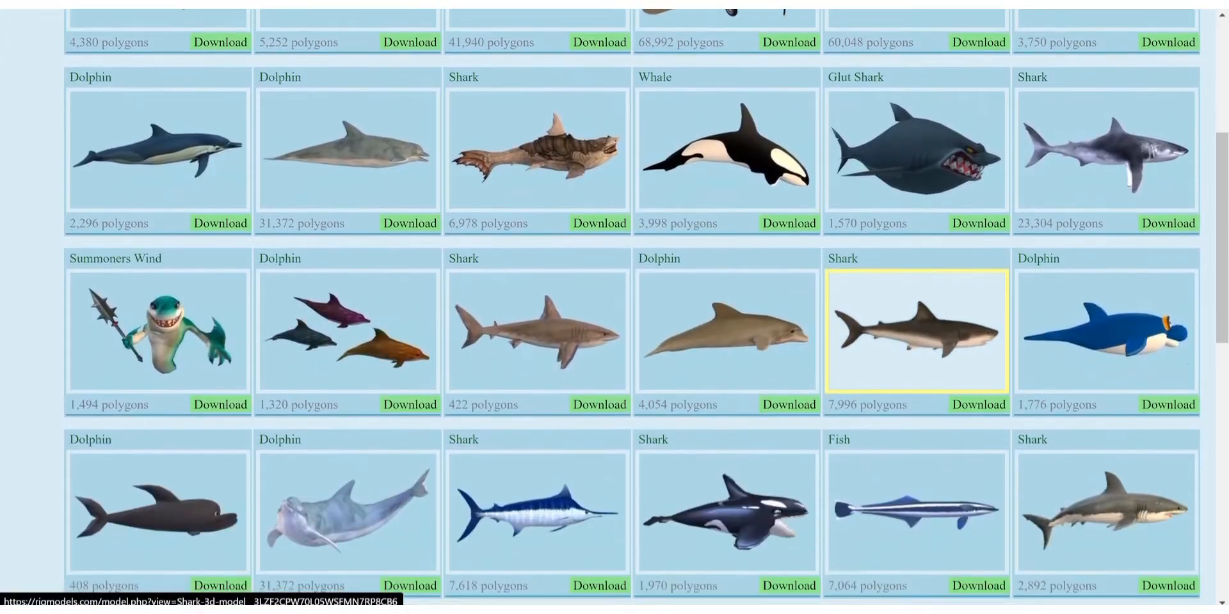
pyautogui.scroll(-5, 835, 464)
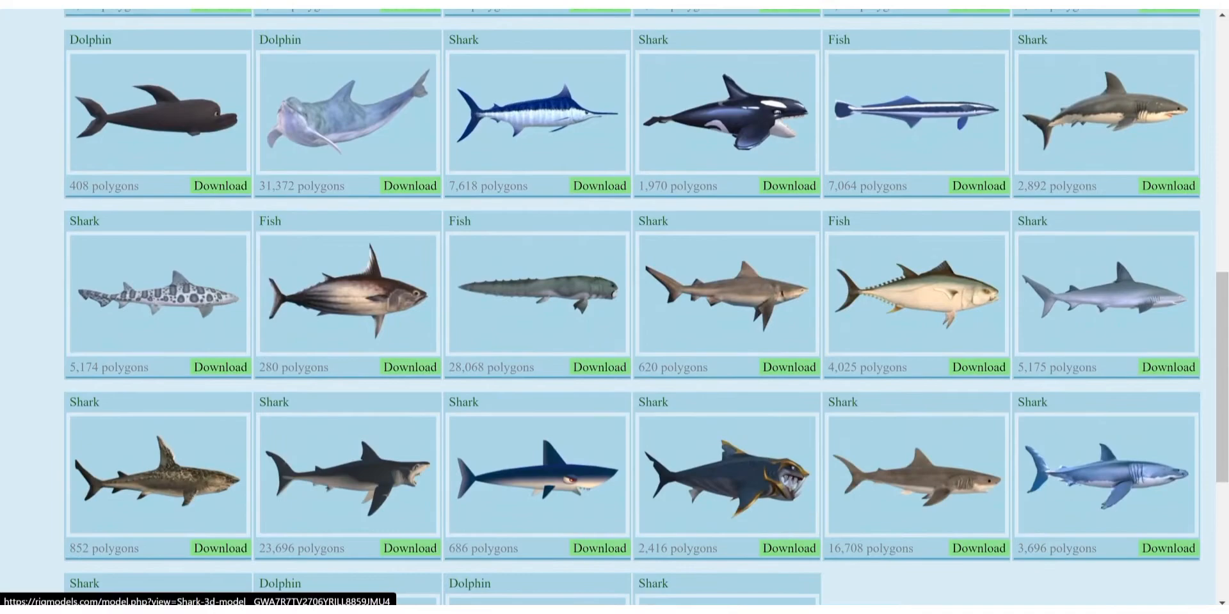
pyautogui.scroll(-4, 835, 464)
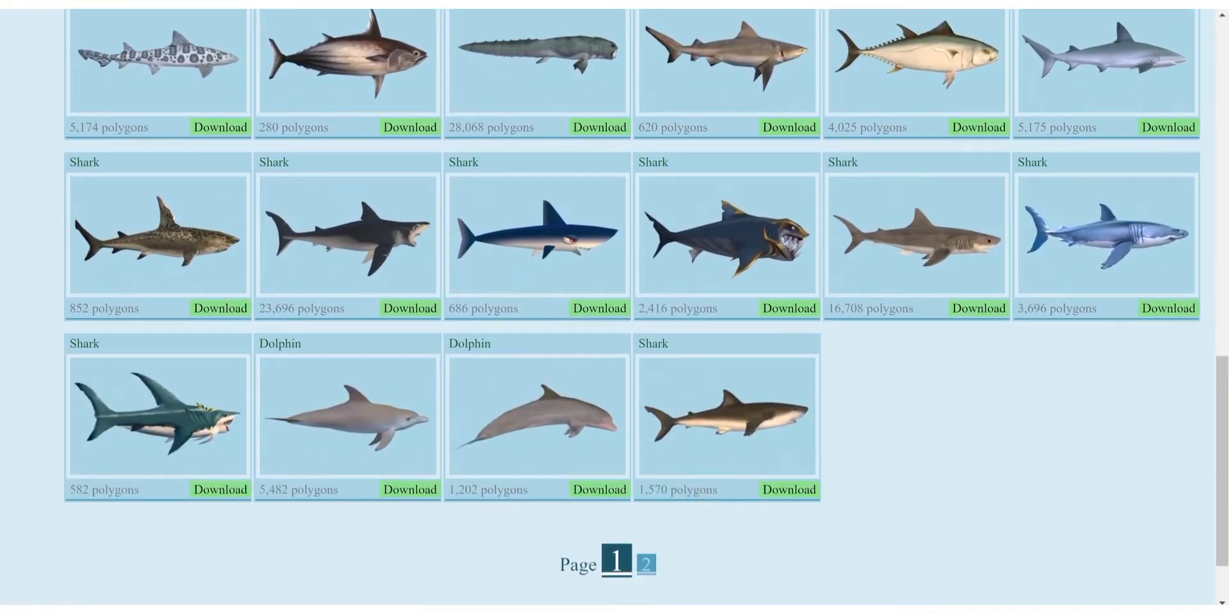
pyautogui.scroll(-1, 614, 308)
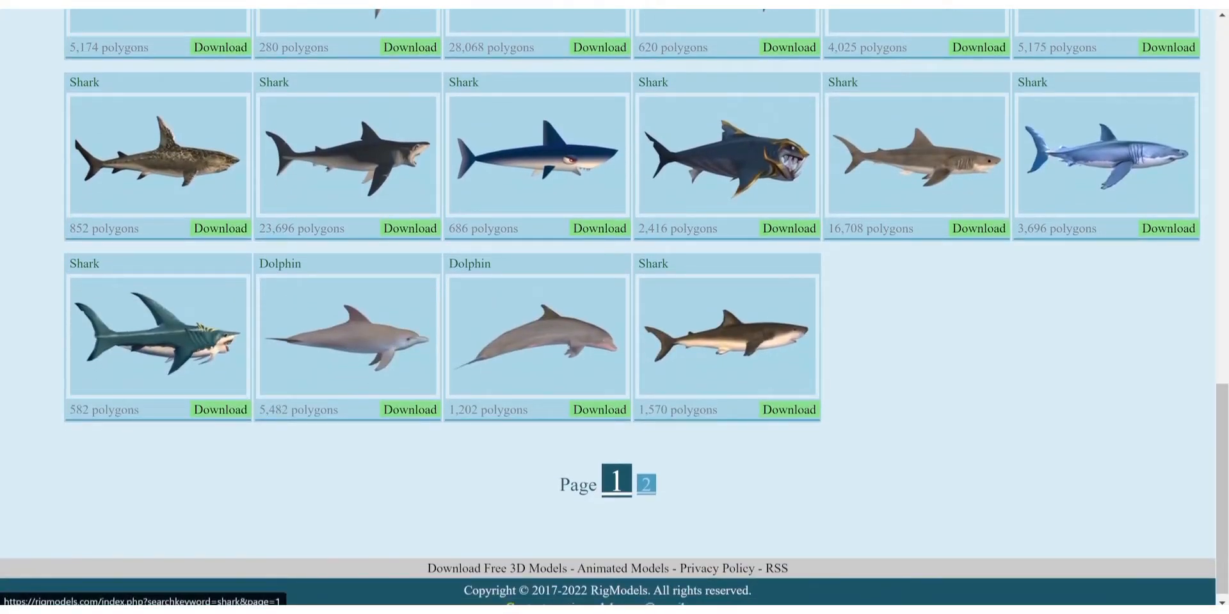
pyautogui.scroll(8, 727, 472)
pyautogui.scroll(3, 727, 472)
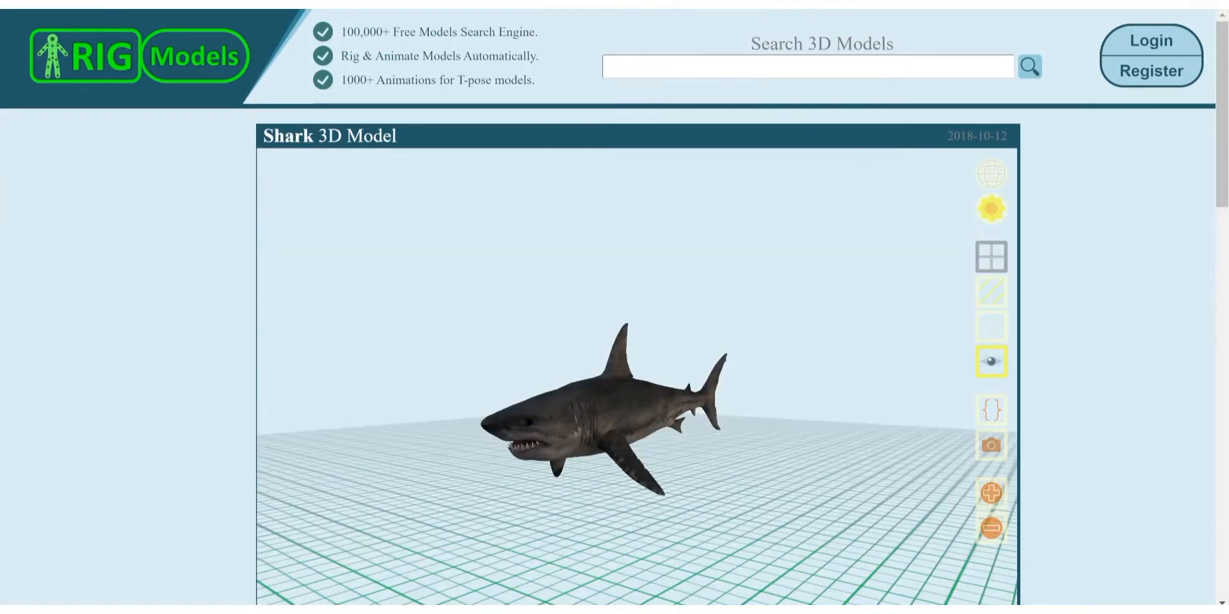
# Examine the shark's 3D preview from the front and review its model details, download formats and download settings.
pyautogui.scroll(-4, 636, 378)
pyautogui.scroll(9, 636, 377)
pyautogui.moveTo(637, 378); pyautogui.dragTo(662, 367)
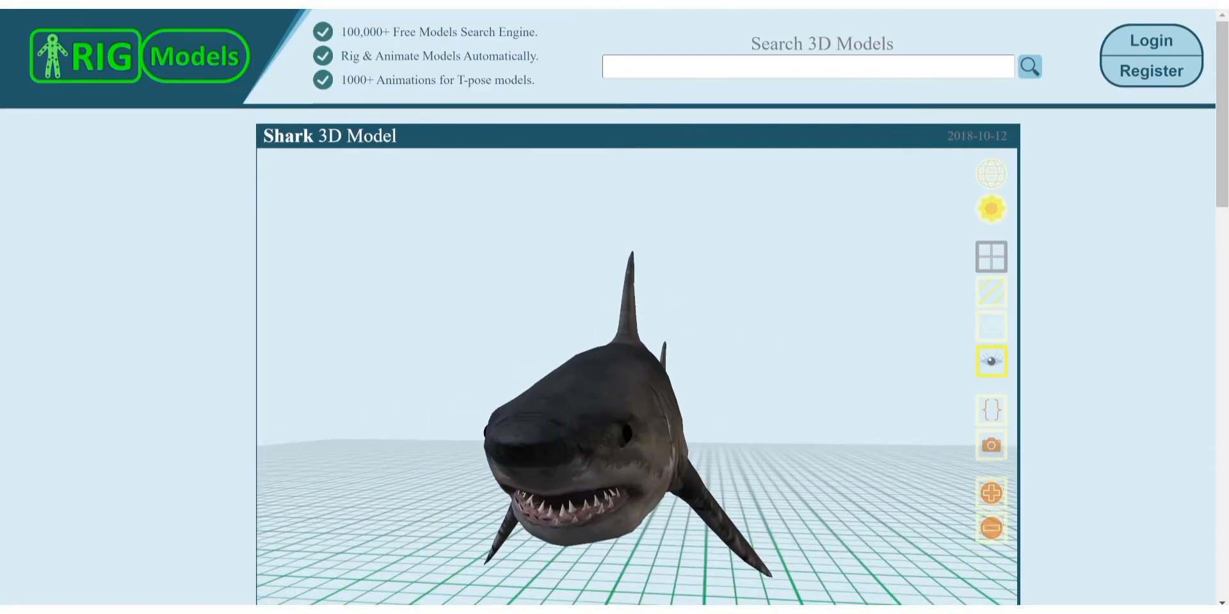
pyautogui.scroll(-5, 615, 307)
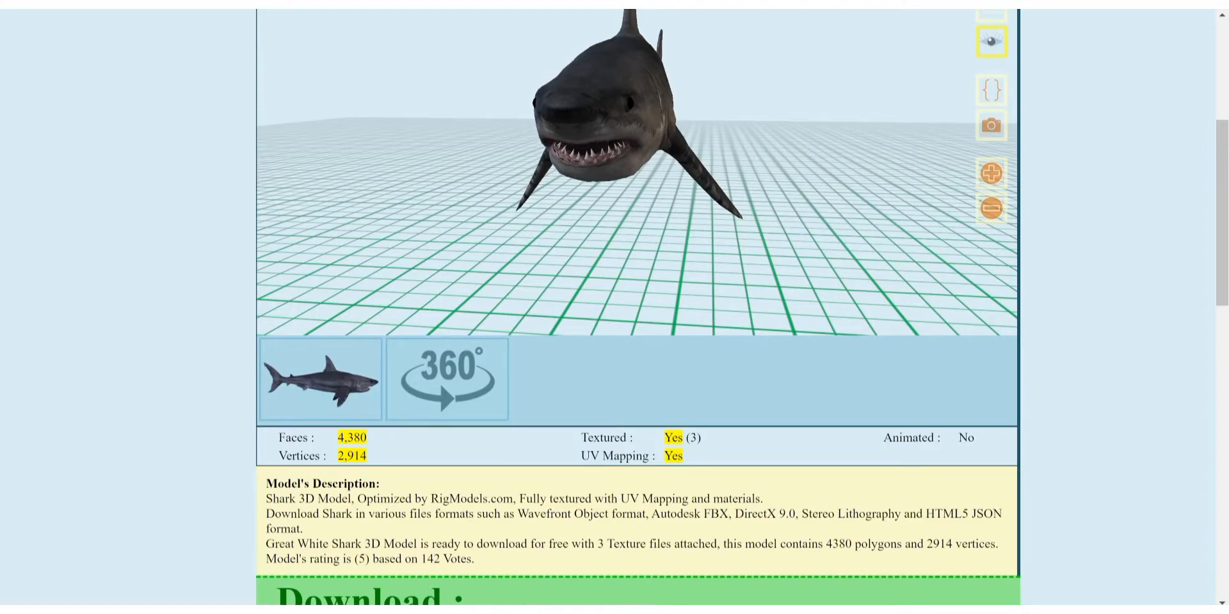
pyautogui.scroll(-5, 615, 307)
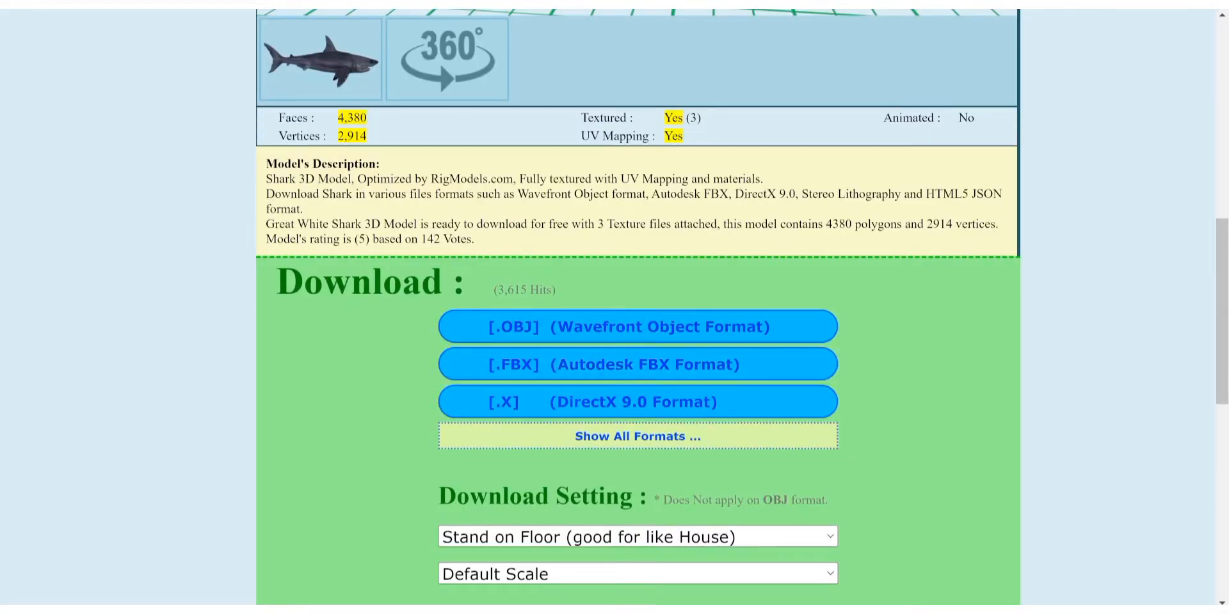
pyautogui.scroll(10, 615, 307)
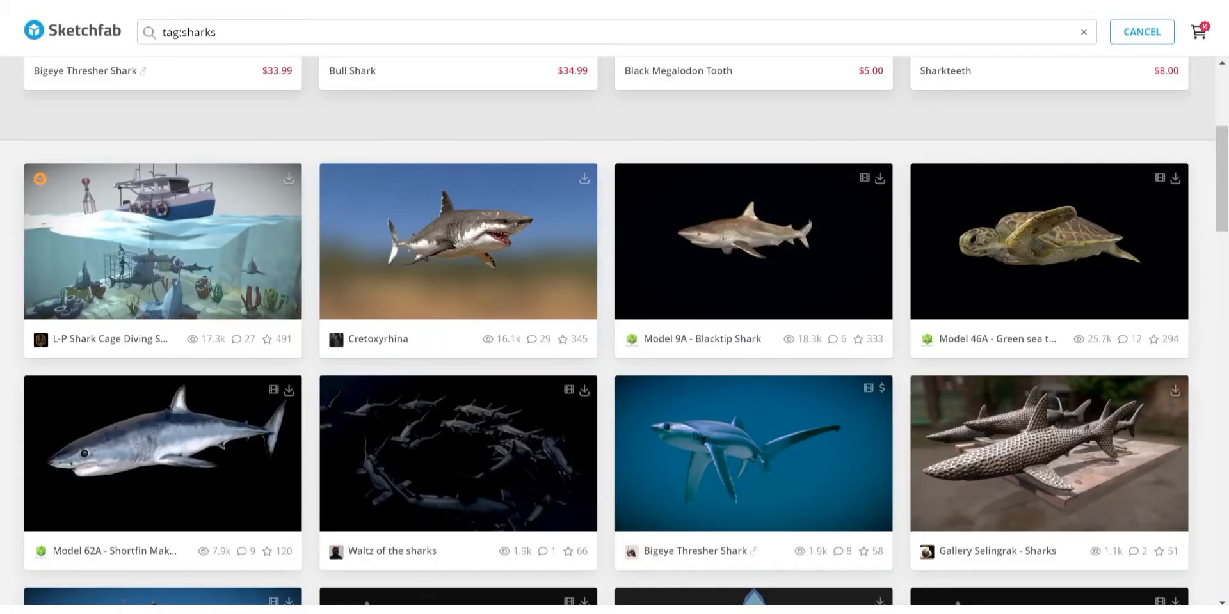
# Switch to the Sketchfab page for tag:sharks and look through its shark models.
pyautogui.scroll(-7, 615, 331)
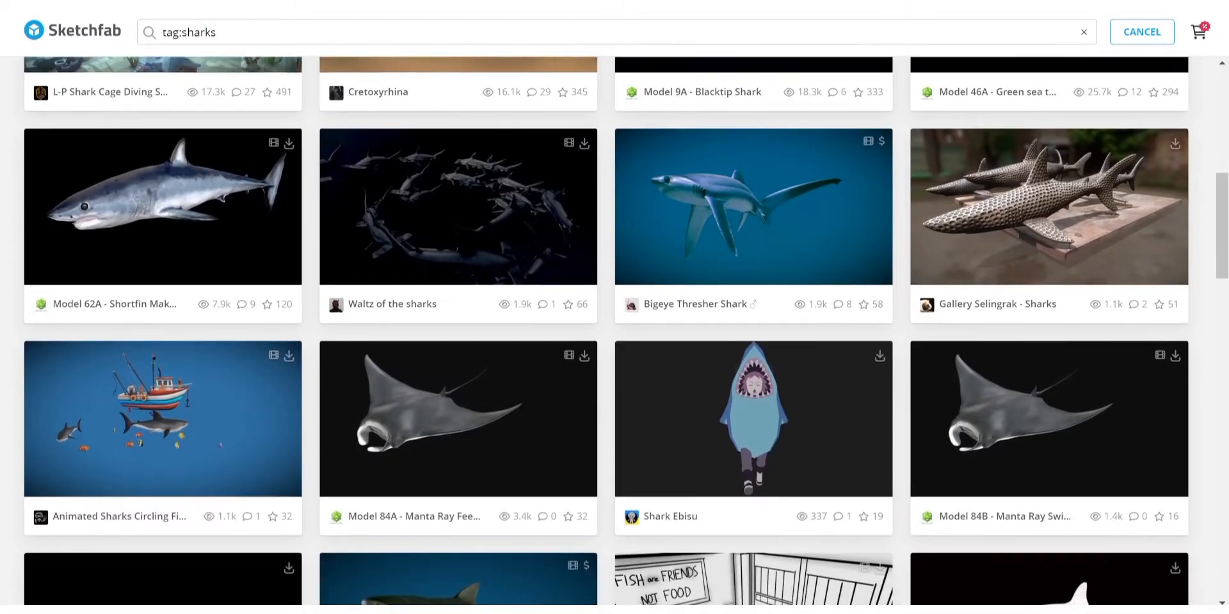
pyautogui.scroll(-3, 614, 331)
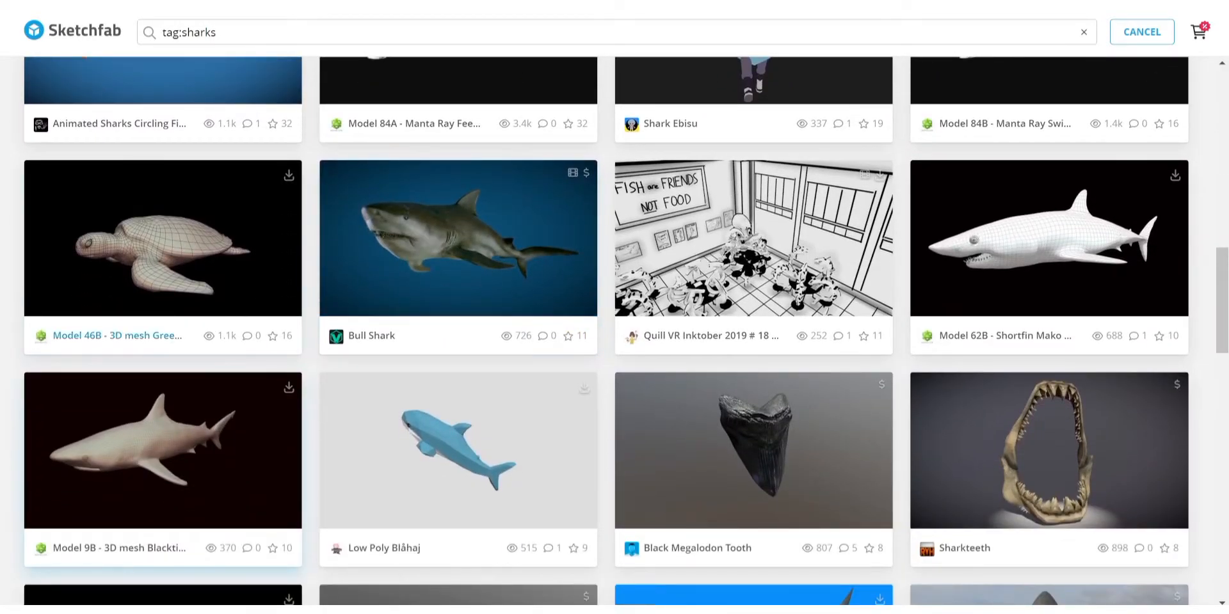
pyautogui.scroll(-4, 614, 331)
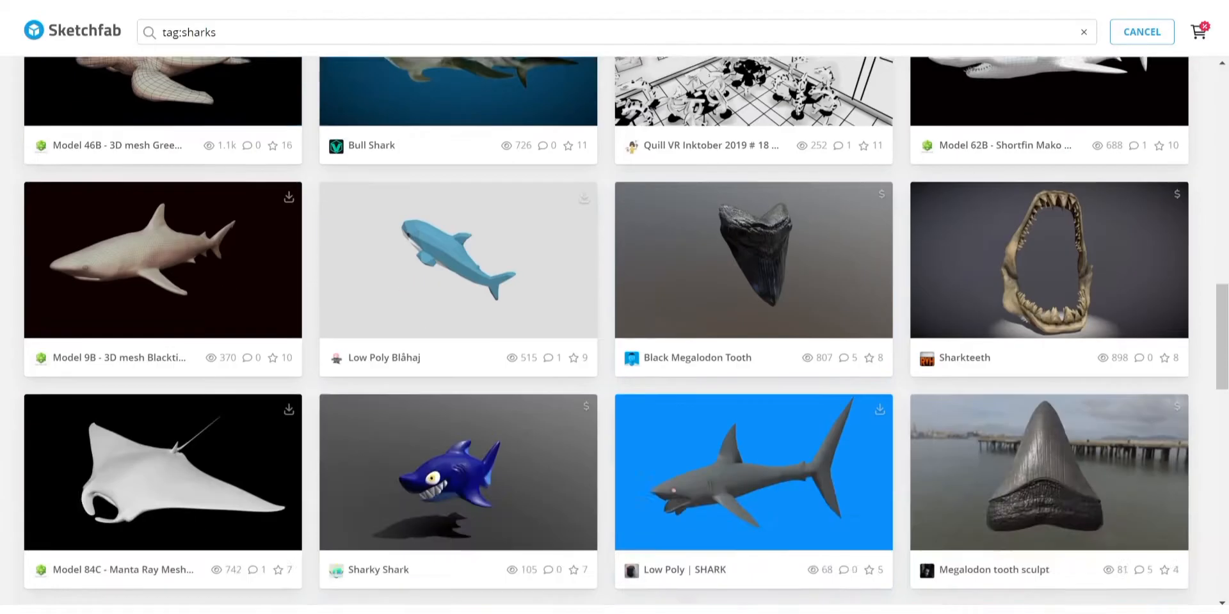
pyautogui.scroll(3, 614, 331)
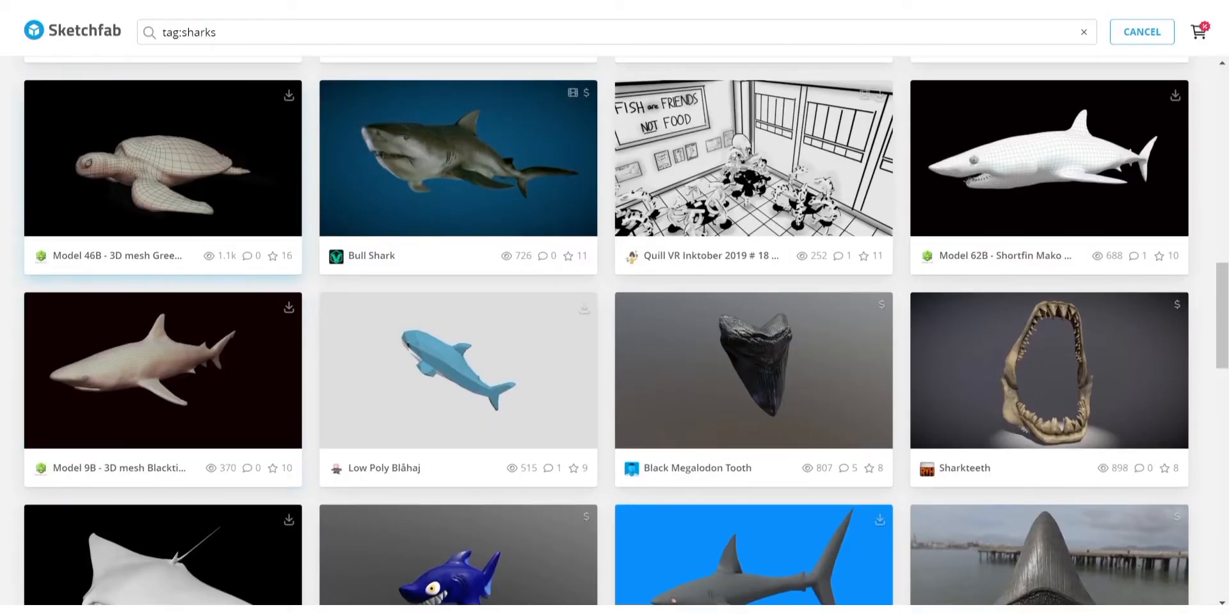
pyautogui.scroll(-12, 614, 330)
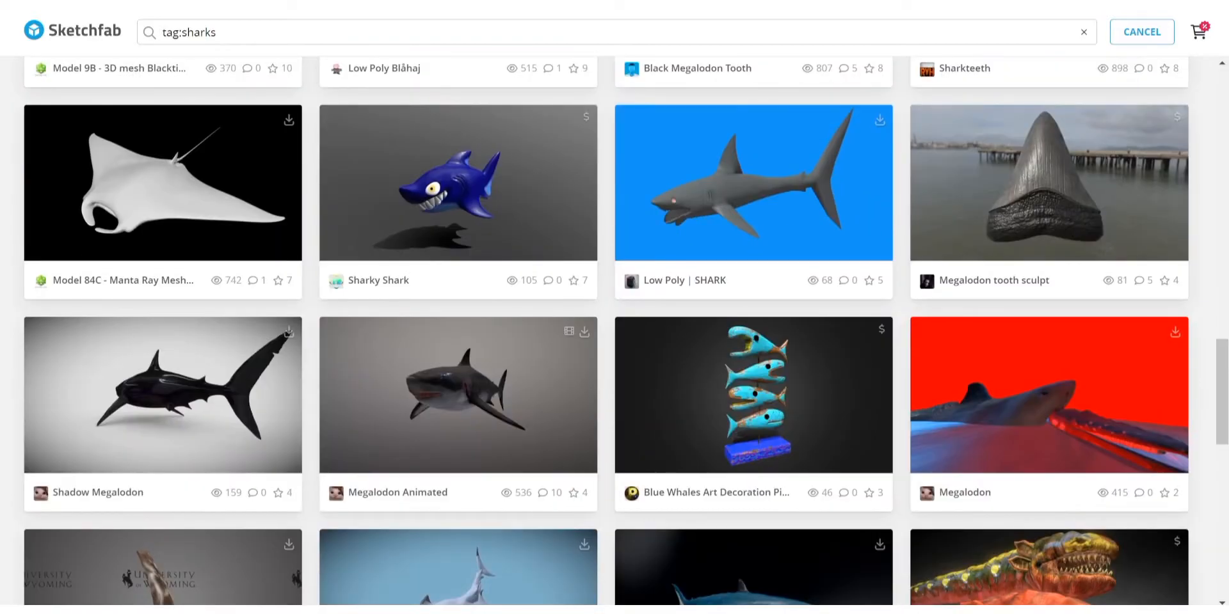
pyautogui.scroll(-6, 615, 331)
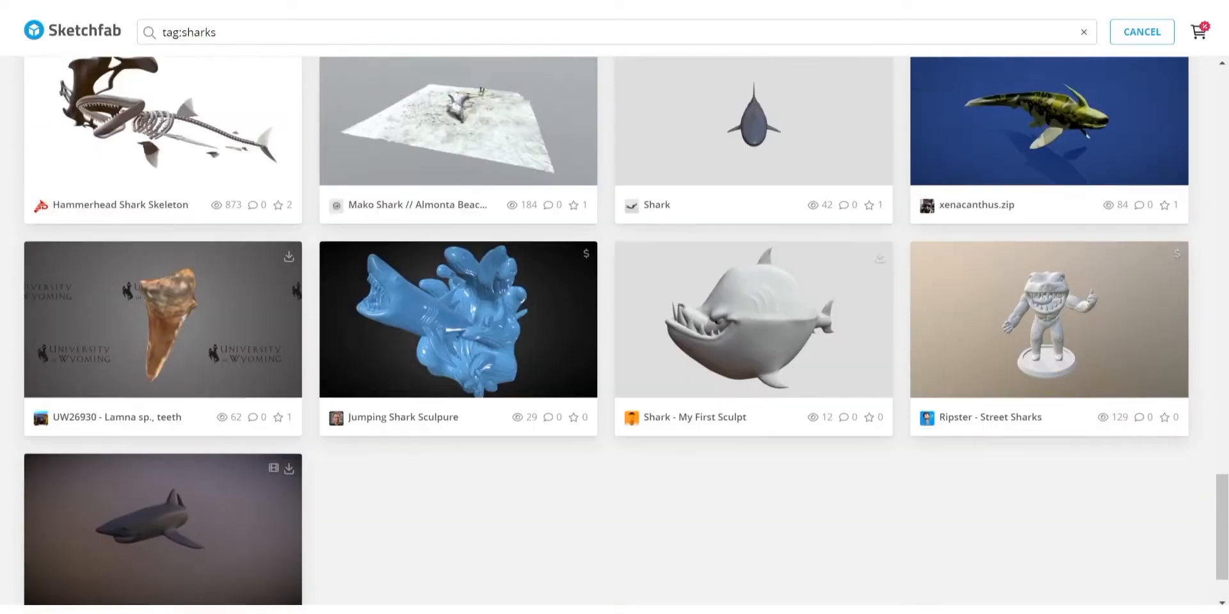
pyautogui.scroll(20, 614, 331)
# Switch to the Free3D page of free shark models and look through its listings.
pyautogui.scroll(10, 614, 331)
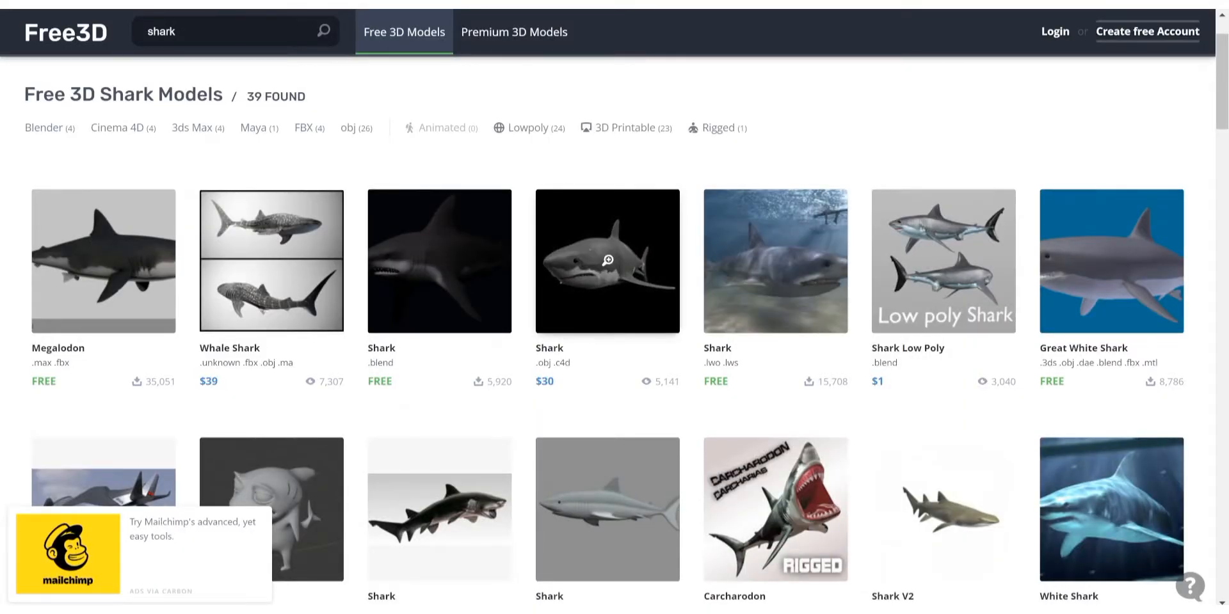
pyautogui.scroll(-5, 776, 259)
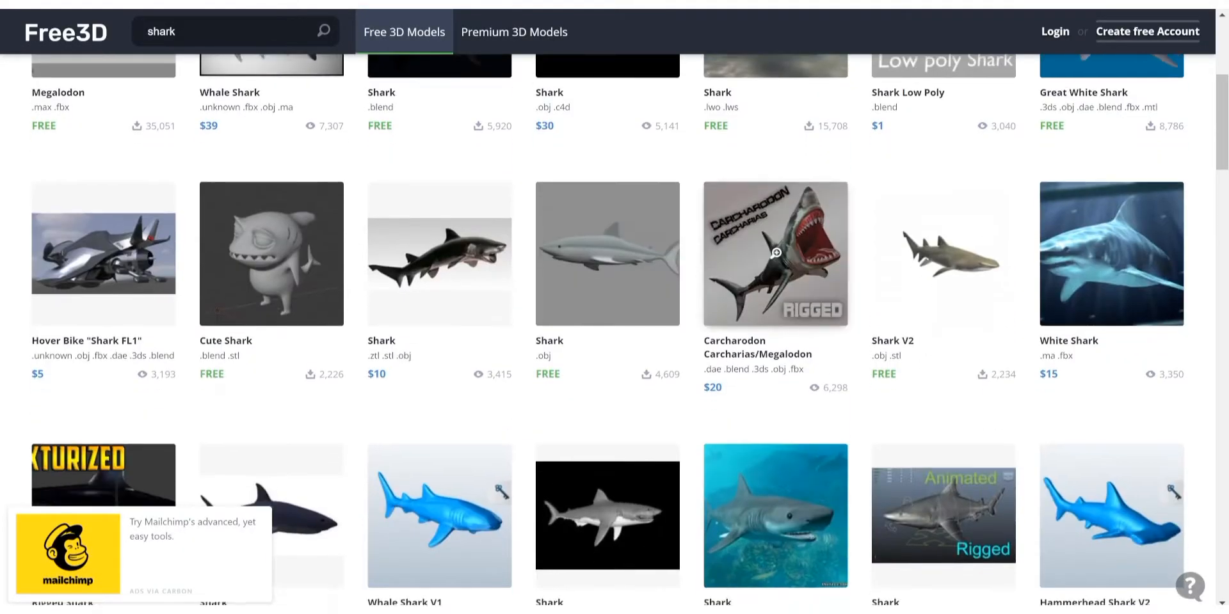
pyautogui.scroll(-6, 776, 299)
pyautogui.scroll(-4, 776, 299)
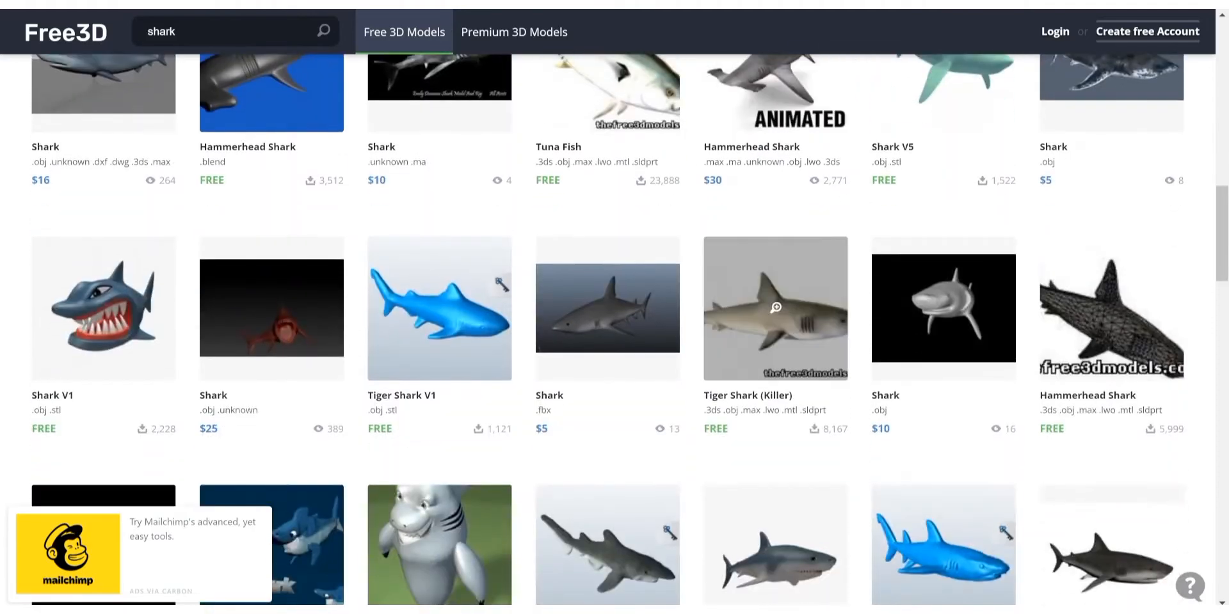
pyautogui.scroll(12, 775, 298)
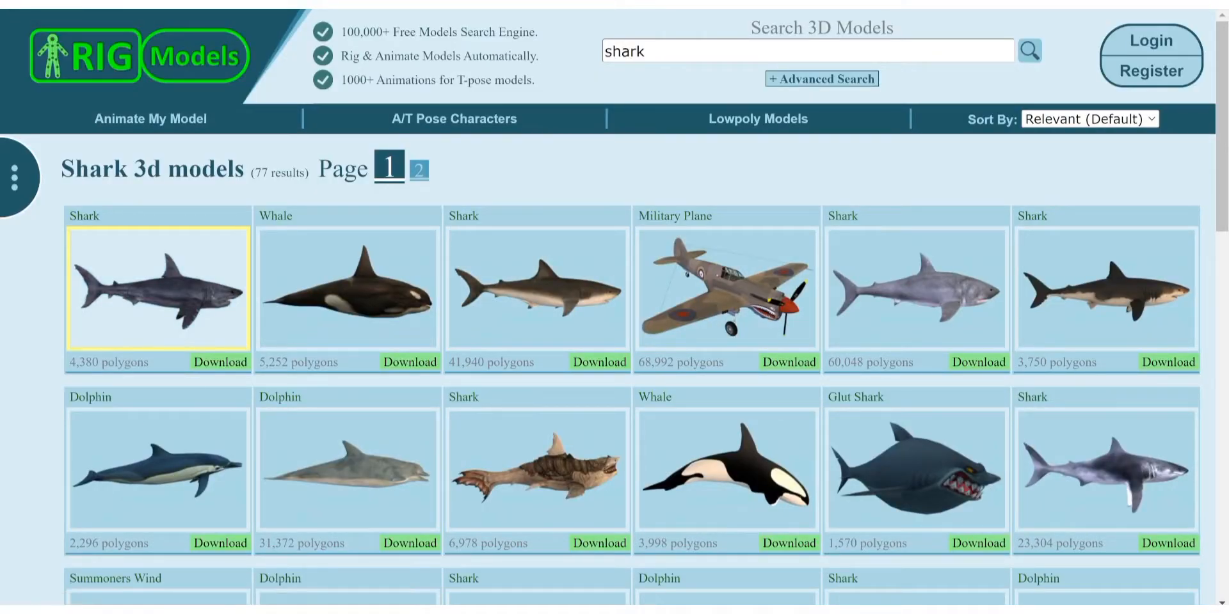
# Switch to Autodesk Meshmixer and examine the shark mesh above the build plate.
pyautogui.moveTo(338, 613)
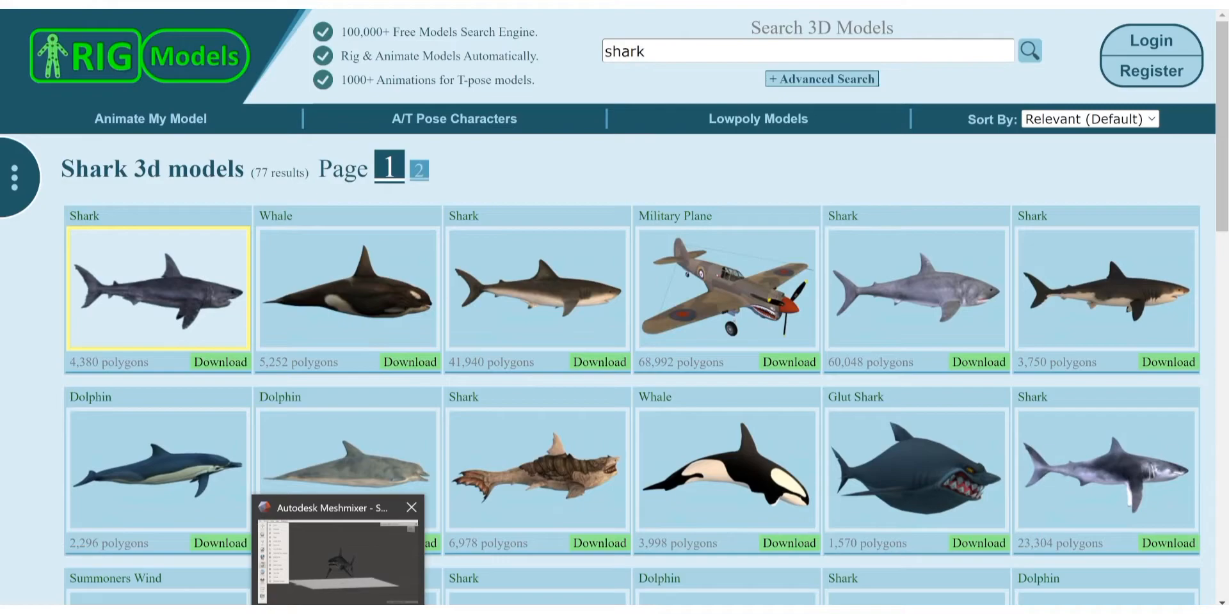
pyautogui.moveTo(378, 613)
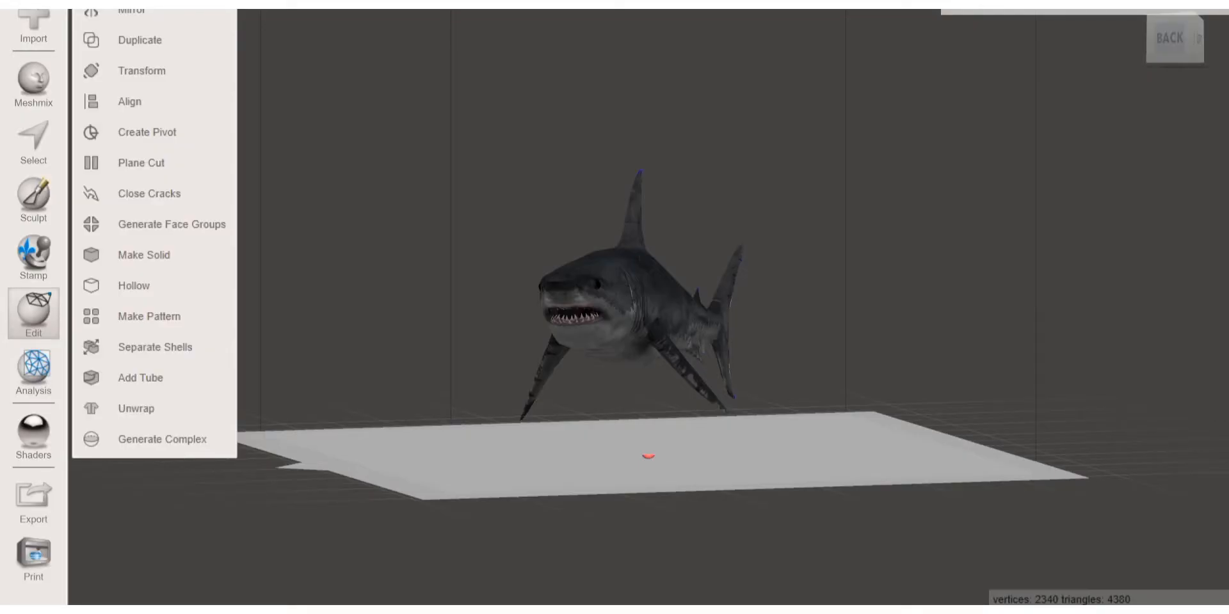
pyautogui.scroll(-10, 648, 307)
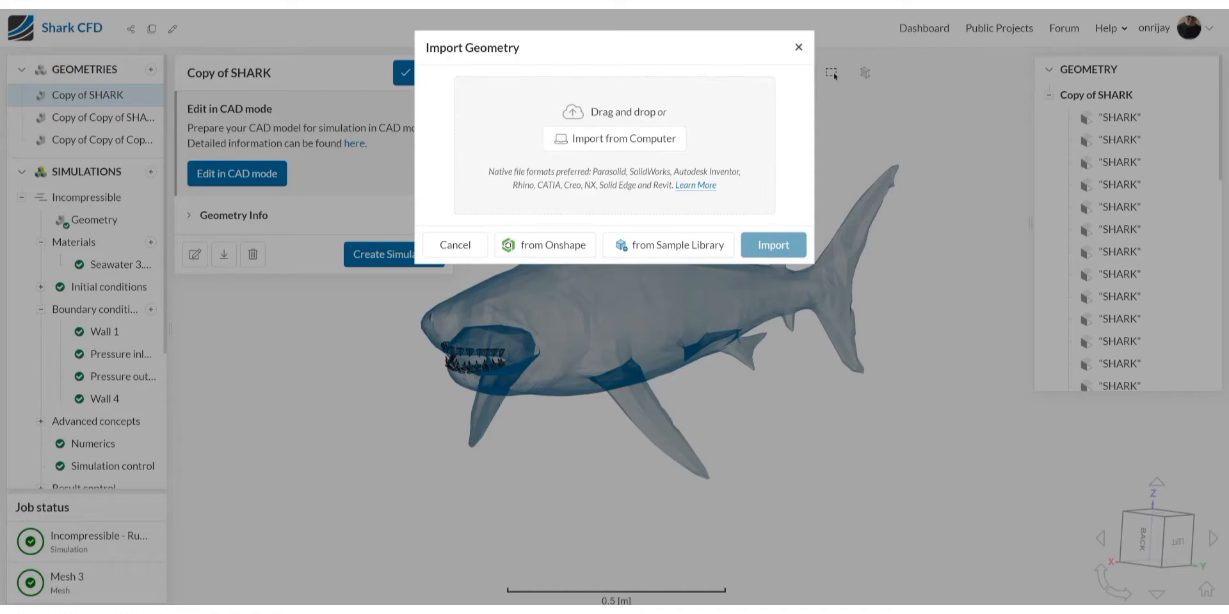
# In the SimScale Shark CFD project, dismiss the geometry import, view the shark and open the third geometry copy in CAD mode.
pyautogui.click(834, 74)
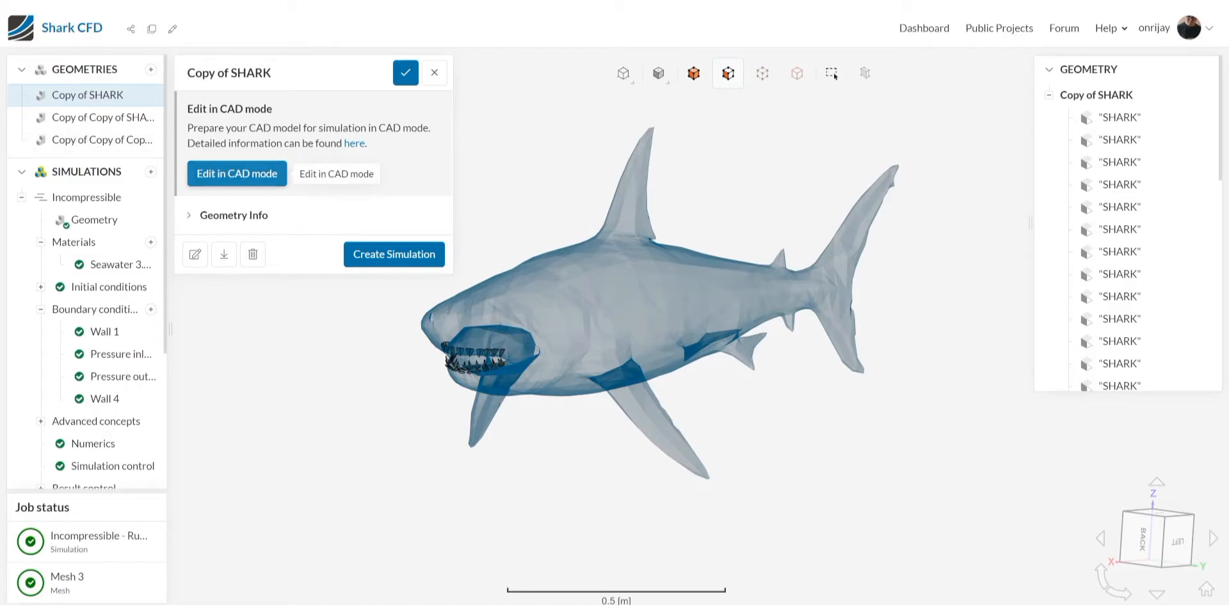
pyautogui.moveTo(550, 358); pyautogui.dragTo(861, 351)
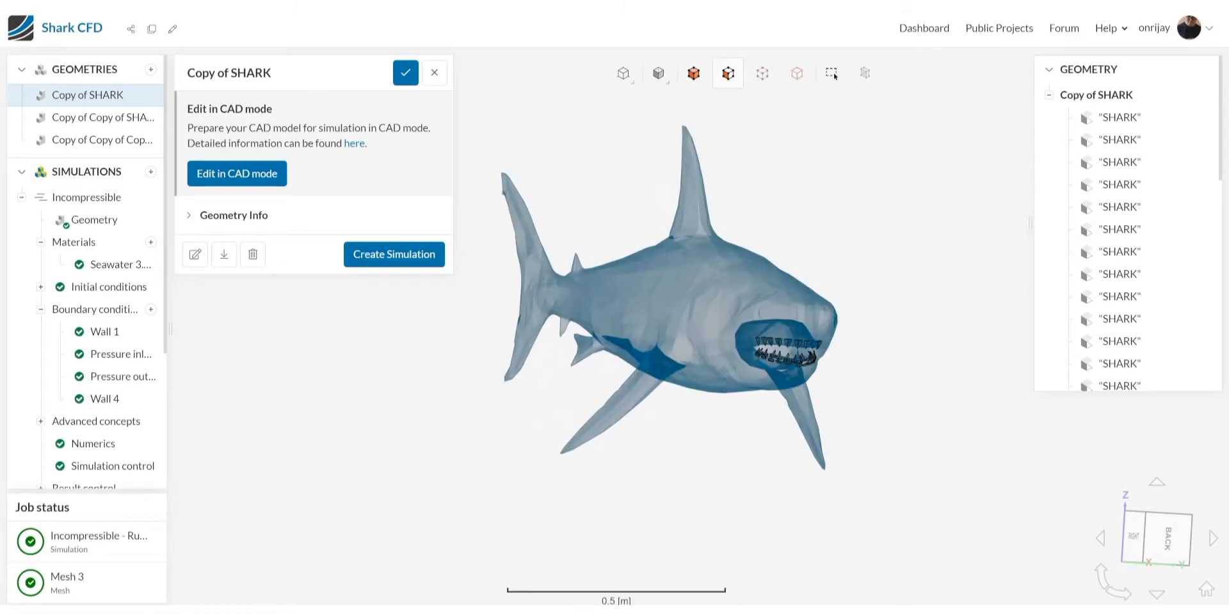
pyautogui.click(96, 140)
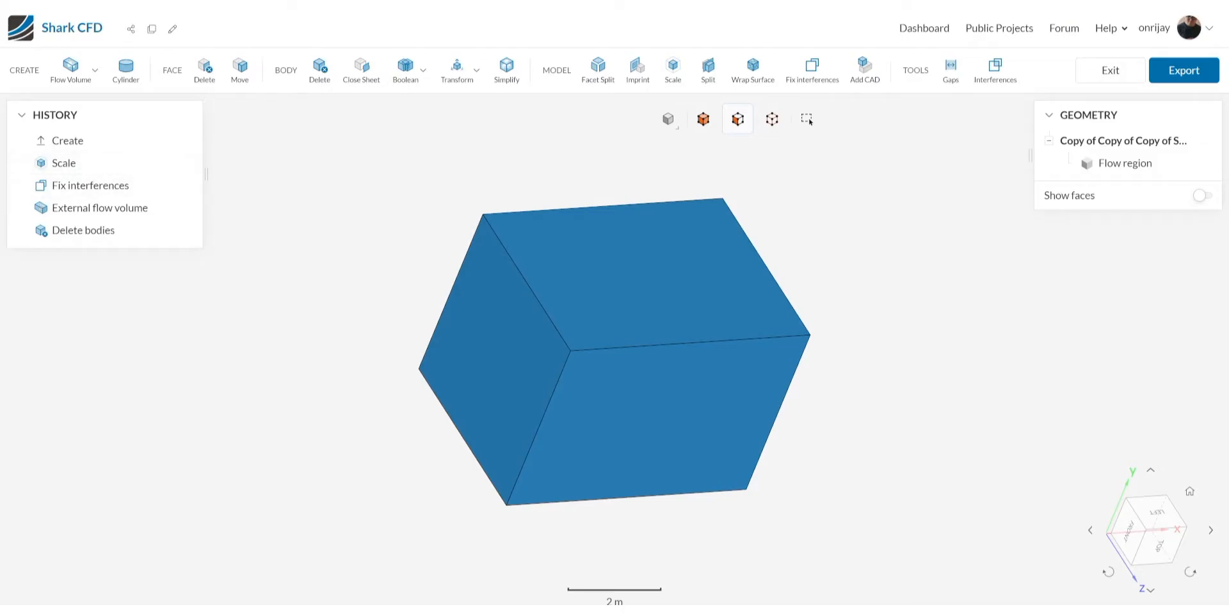
# Set the render mode of the flow region to translucent surfaces with wireframe.
pyautogui.moveTo(640, 288); pyautogui.dragTo(634, 199)
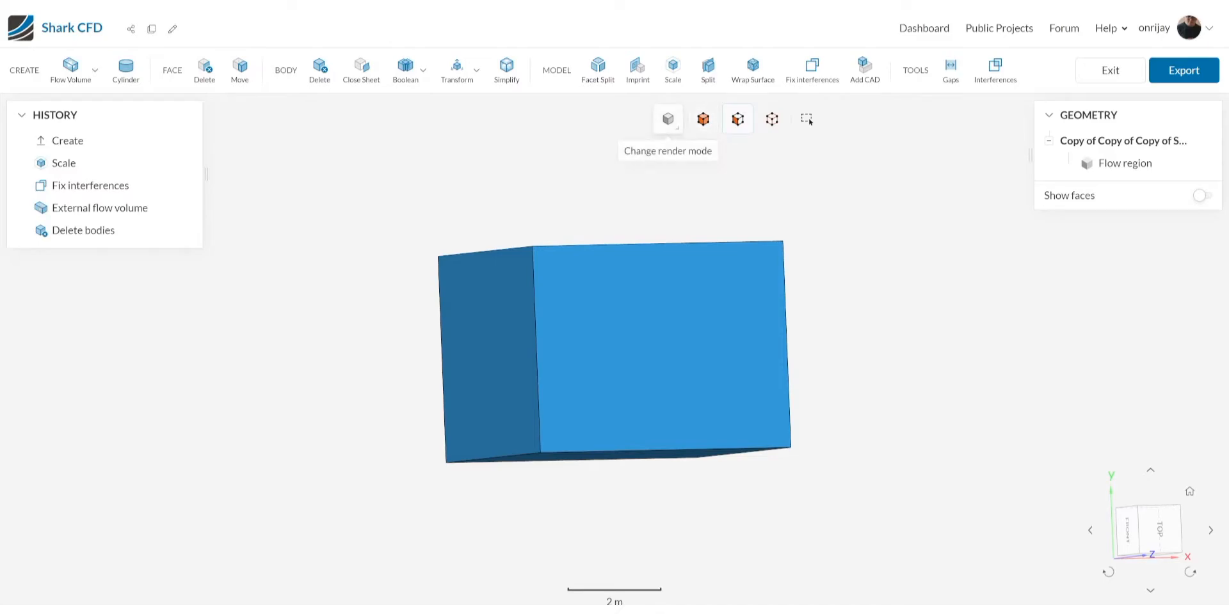
pyautogui.click(668, 119)
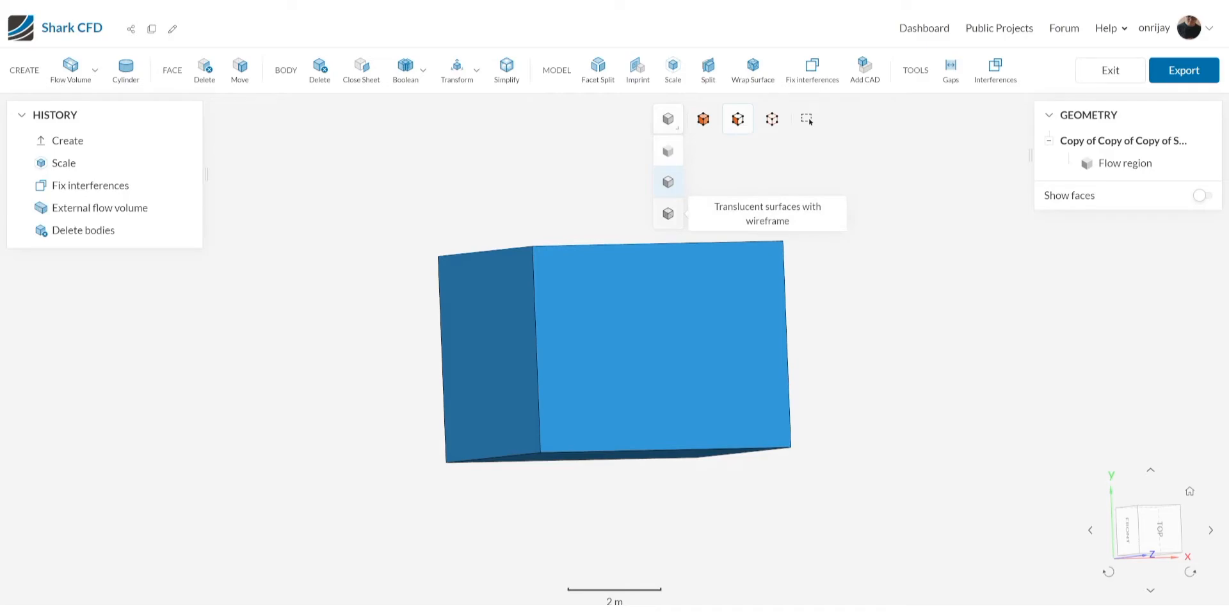
pyautogui.click(667, 213)
# Examine the shark inside the flow region from the side and front, and compare its size with the surrounding box.
pyautogui.moveTo(659, 345); pyautogui.dragTo(416, 320)
pyautogui.moveTo(512, 320); pyautogui.dragTo(457, 323)
pyautogui.scroll(6, 612, 352)
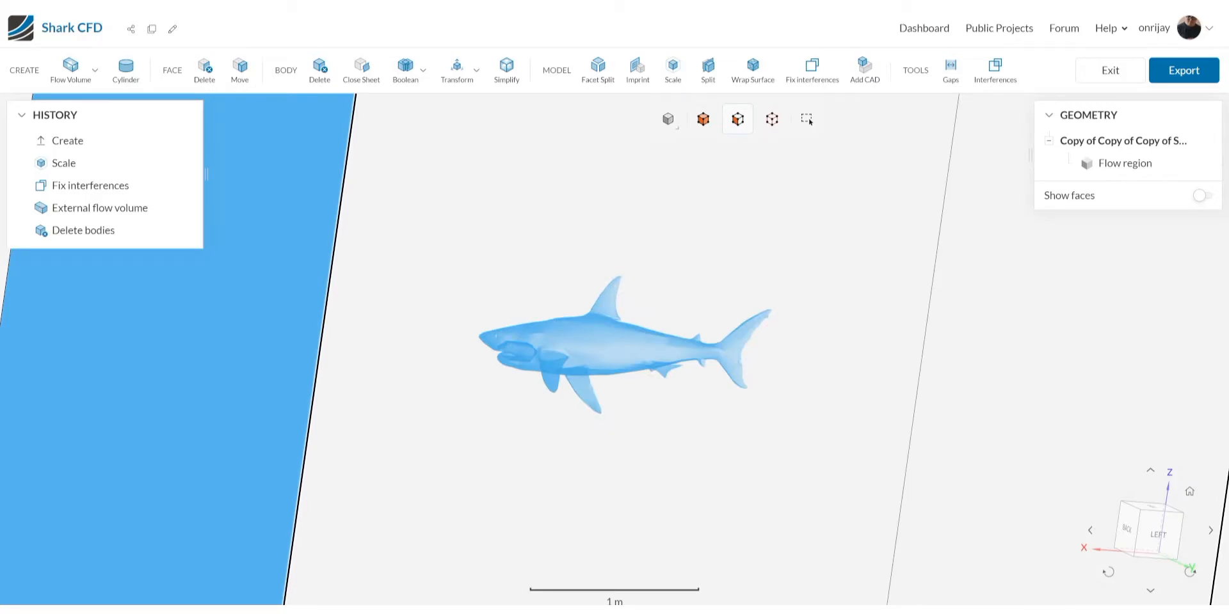
pyautogui.scroll(4, 553, 356)
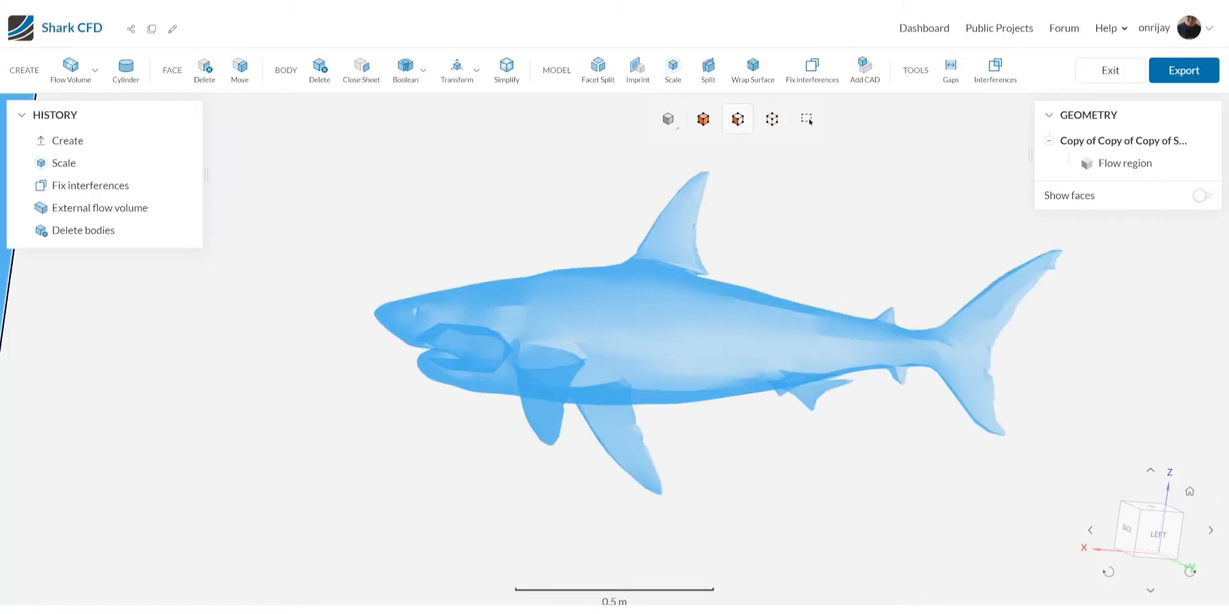
pyautogui.scroll(-7, 614, 349)
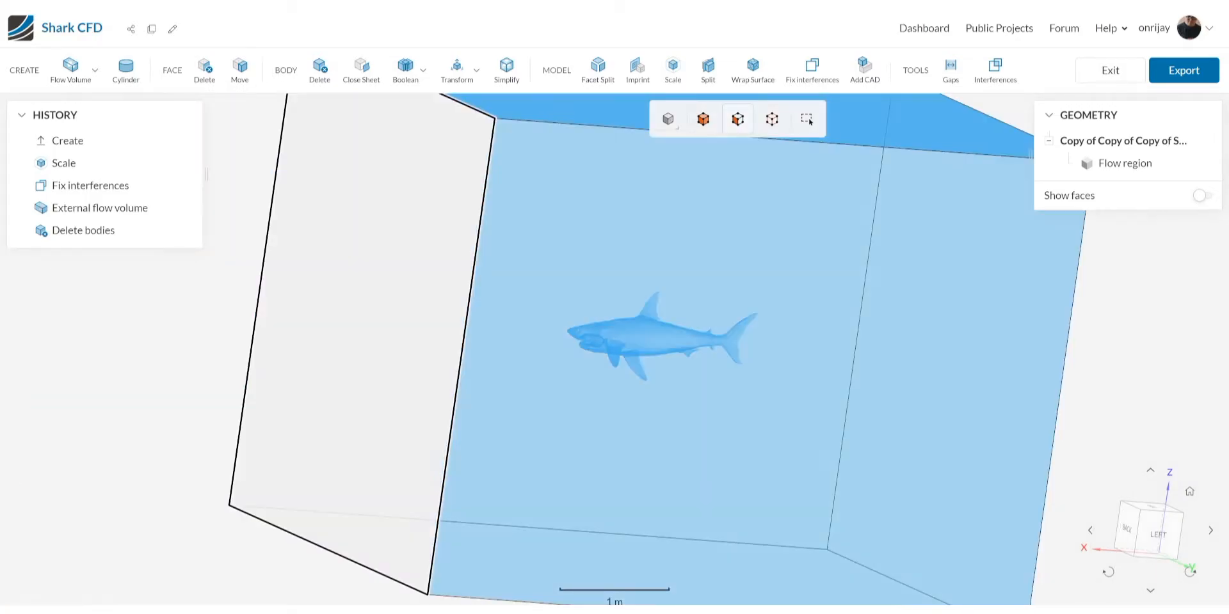
pyautogui.moveTo(615, 348); pyautogui.dragTo(483, 308)
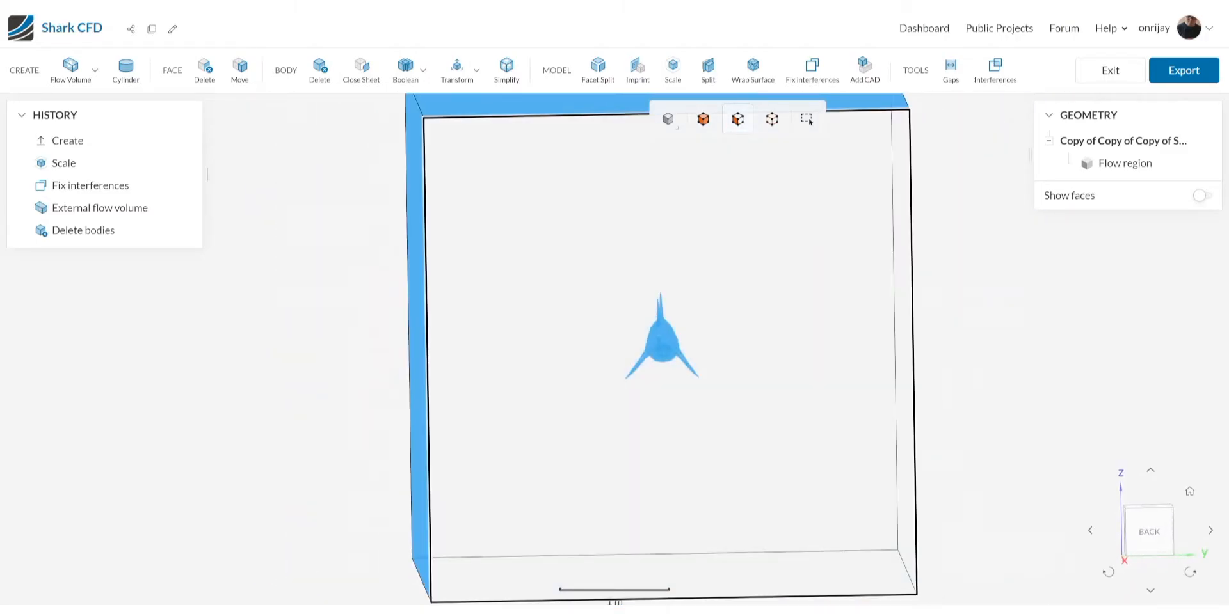
pyautogui.scroll(5, 652, 337)
pyautogui.scroll(3, 702, 332)
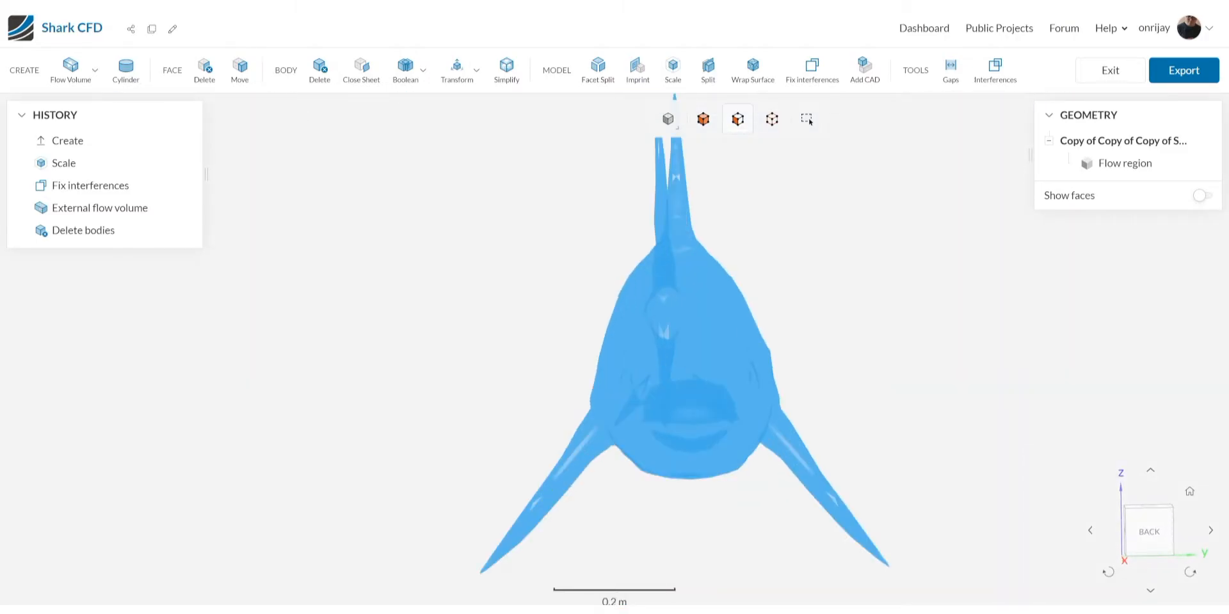
pyautogui.scroll(-10, 684, 377)
pyautogui.moveTo(684, 376); pyautogui.dragTo(649, 393)
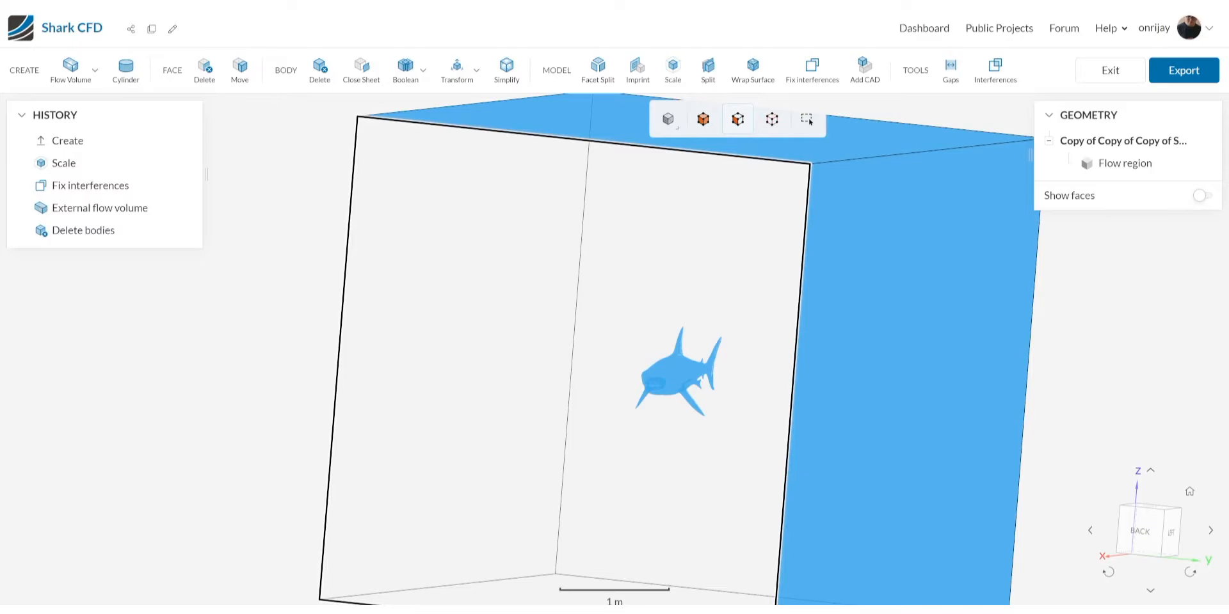
pyautogui.scroll(-5, 662, 386)
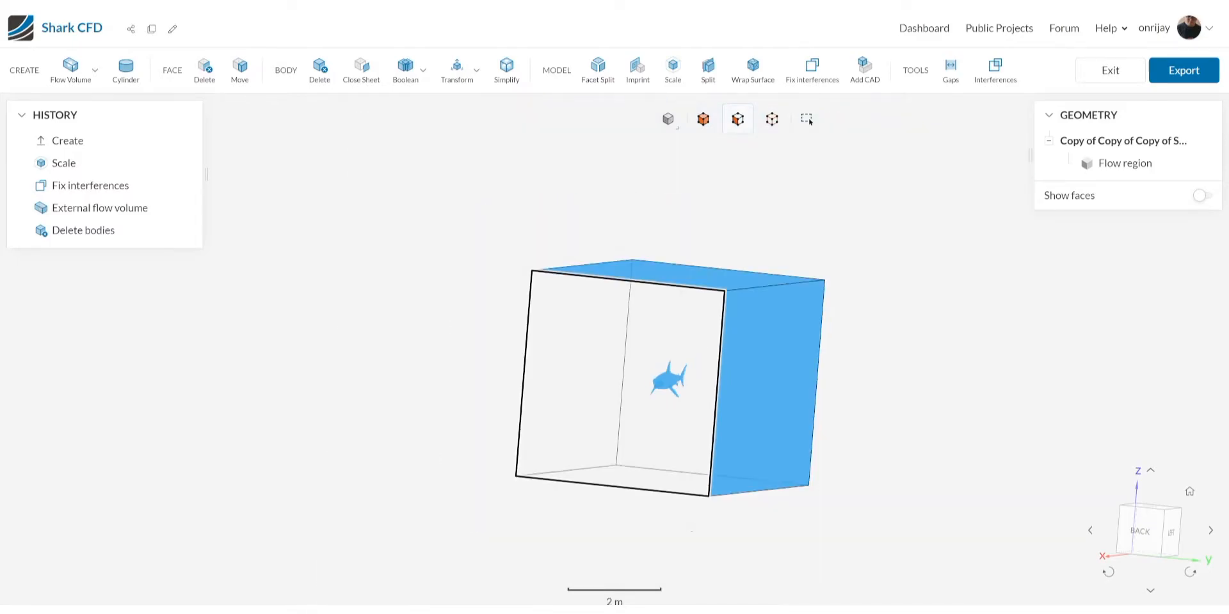
pyautogui.scroll(-6, 616, 411)
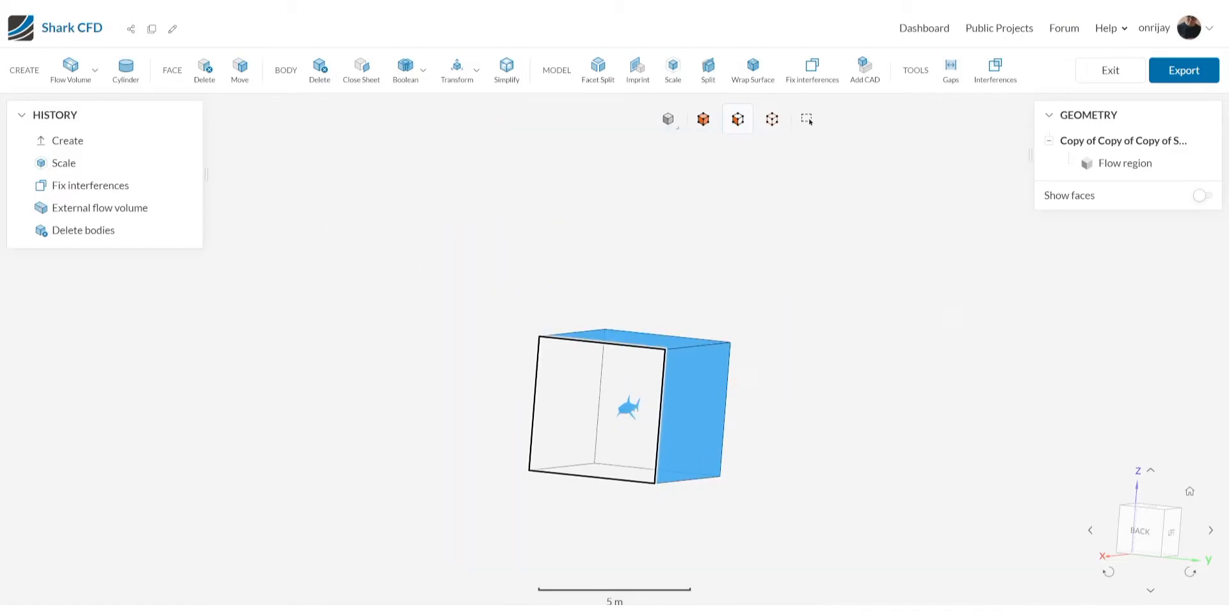
pyautogui.scroll(-2, 635, 436)
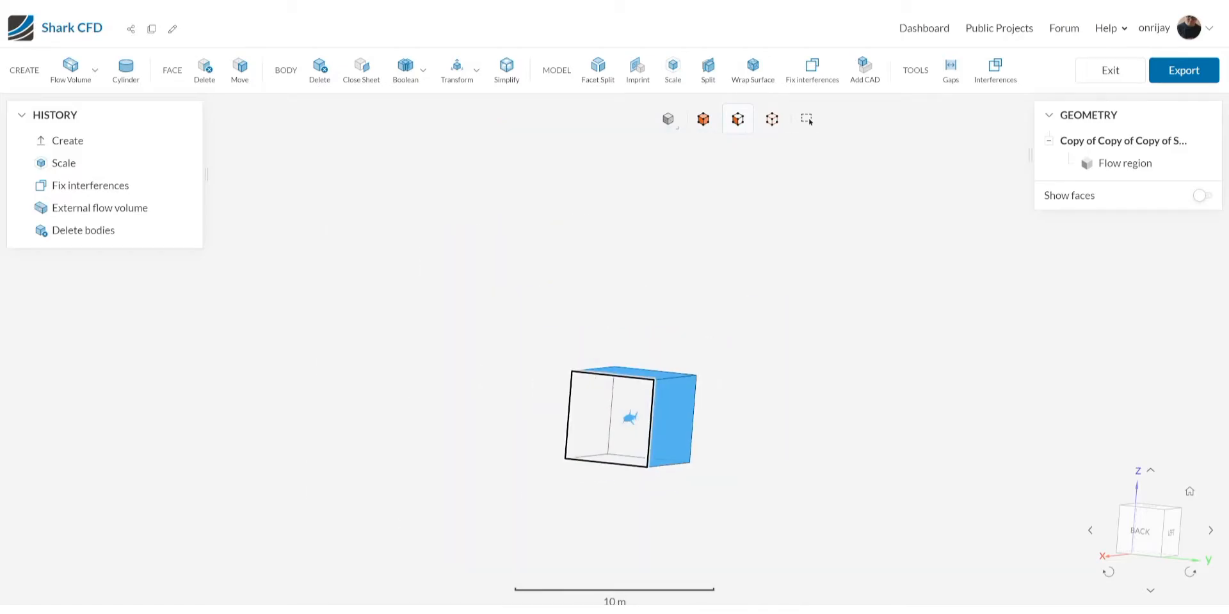
pyautogui.scroll(8, 635, 436)
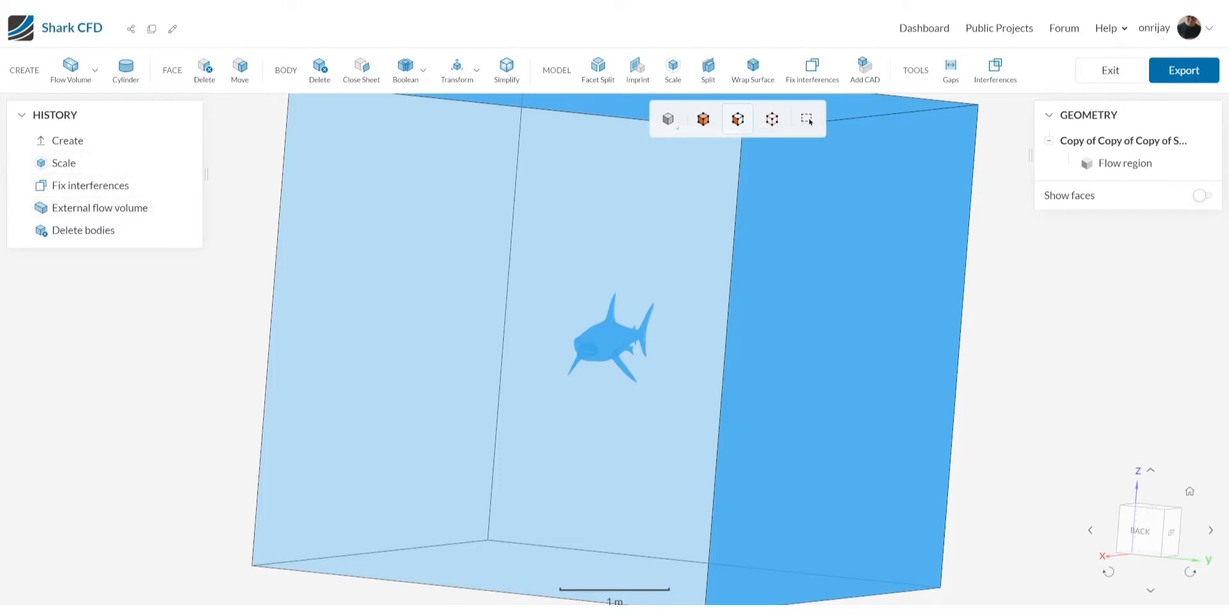
# Review the External flow volume operation and the Delete faces options for the box around the shark.
pyautogui.moveTo(72, 72)
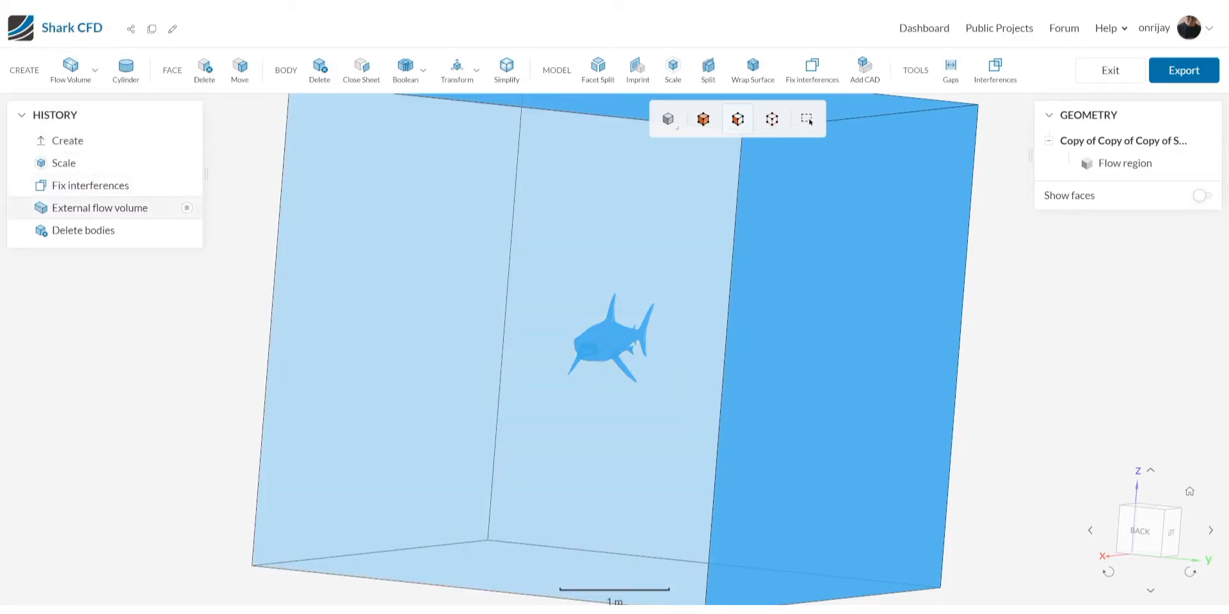
pyautogui.click(100, 208)
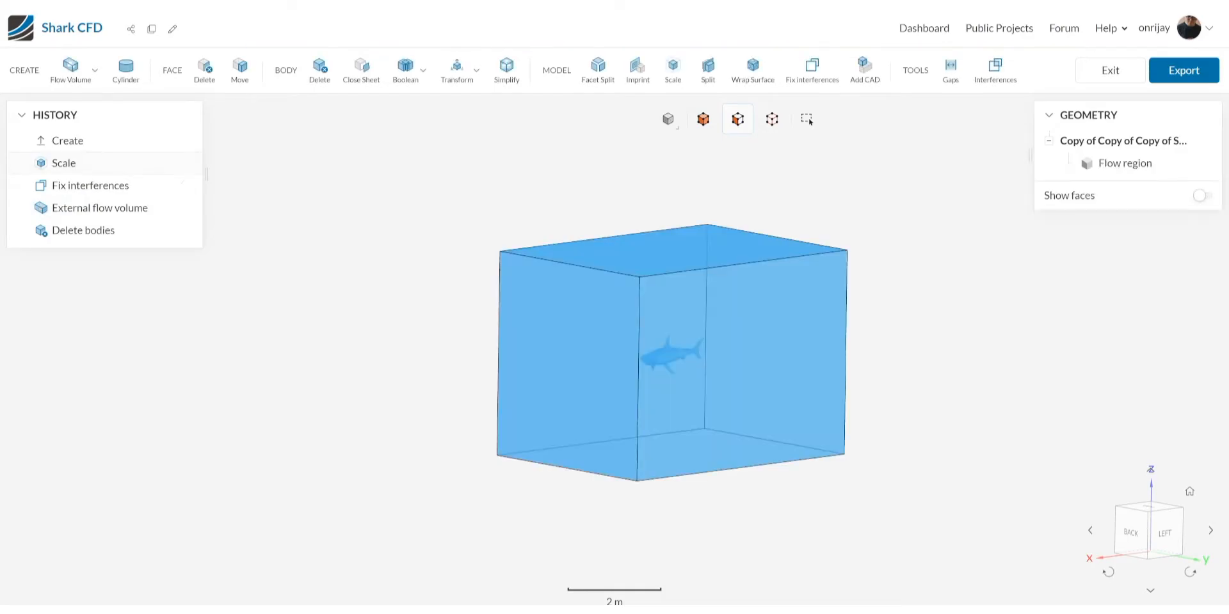
pyautogui.scroll(5, 691, 388)
pyautogui.scroll(-3, 768, 493)
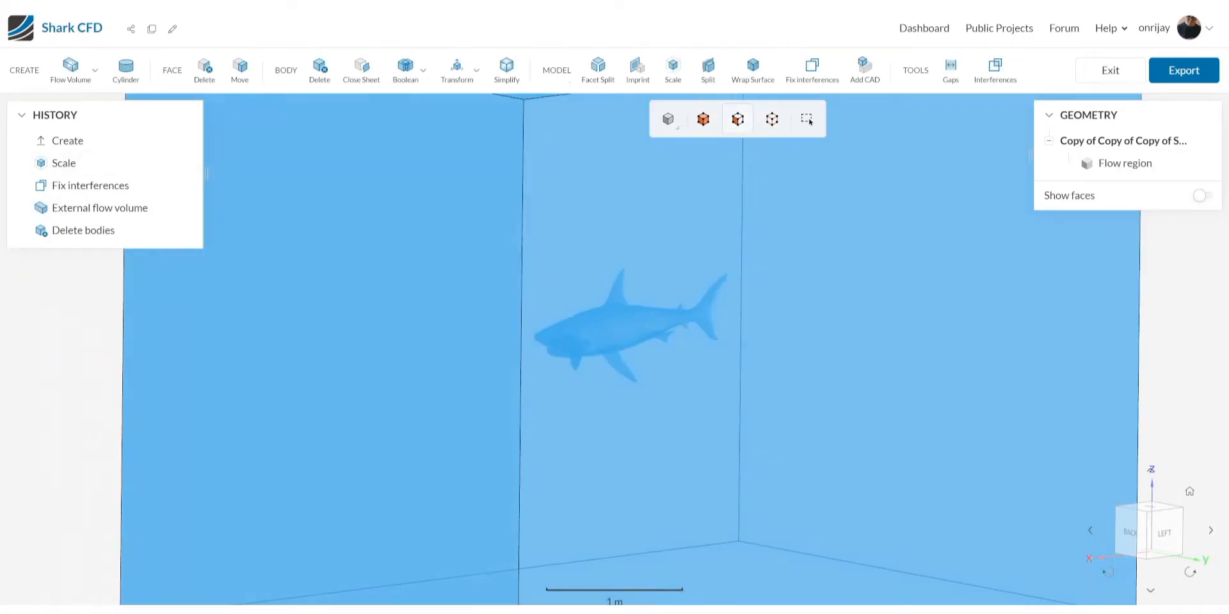
pyautogui.moveTo(960, 448); pyautogui.dragTo(784, 391)
pyautogui.scroll(-5, 791, 386)
pyautogui.moveTo(784, 391); pyautogui.dragTo(680, 570, button='right')
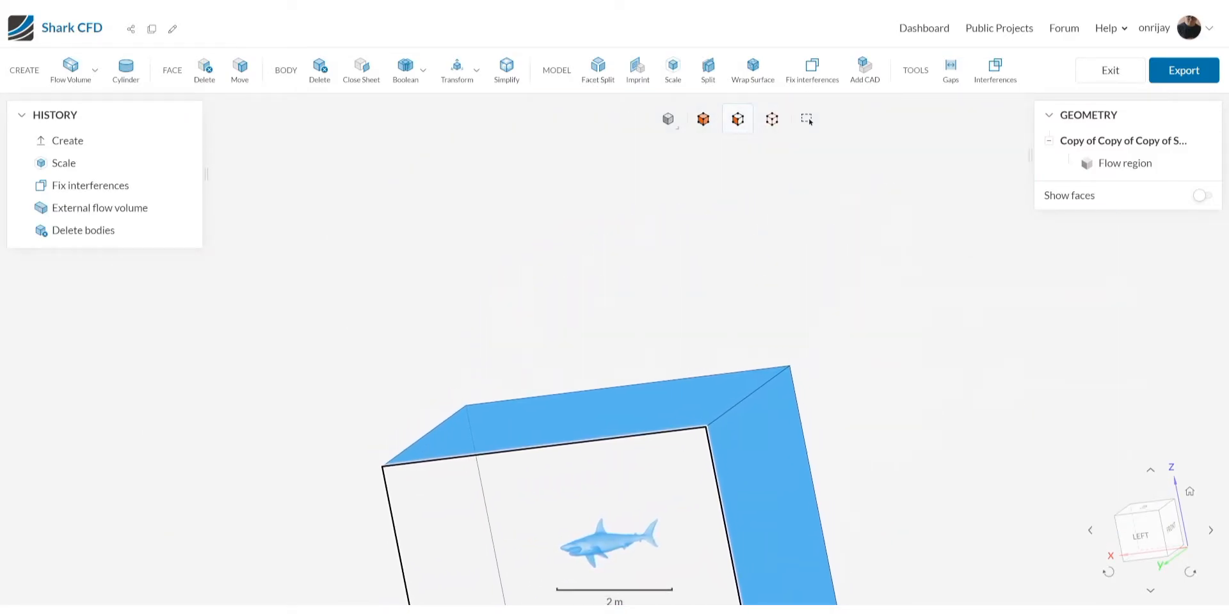
pyautogui.moveTo(680, 567); pyautogui.dragTo(752, 576)
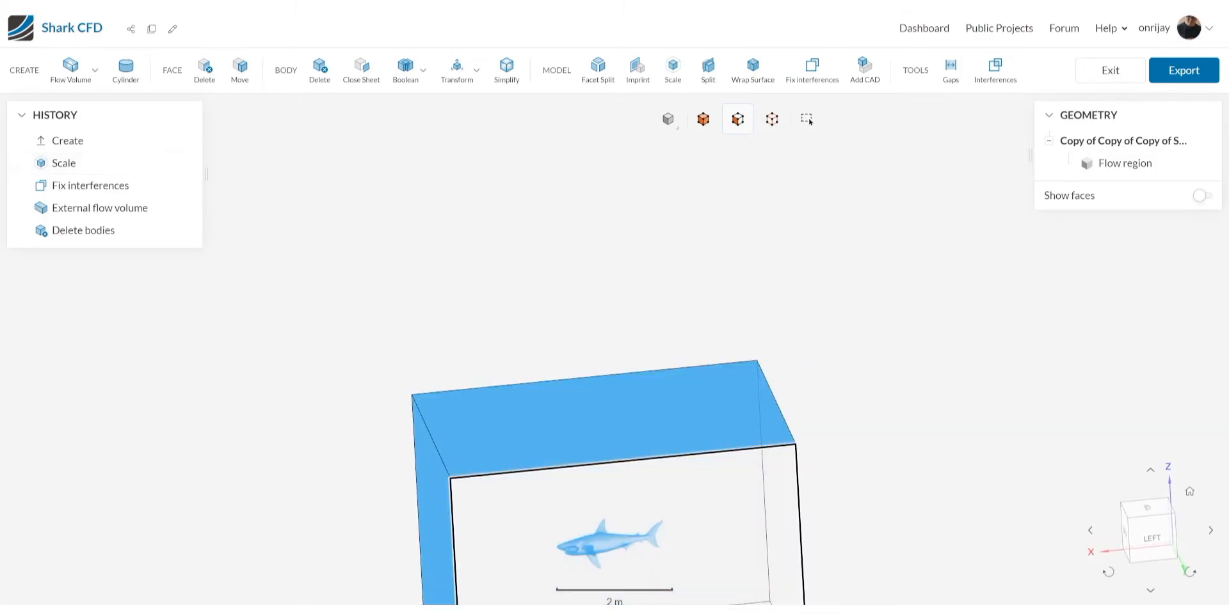
pyautogui.moveTo(595, 537); pyautogui.dragTo(579, 397, button='right')
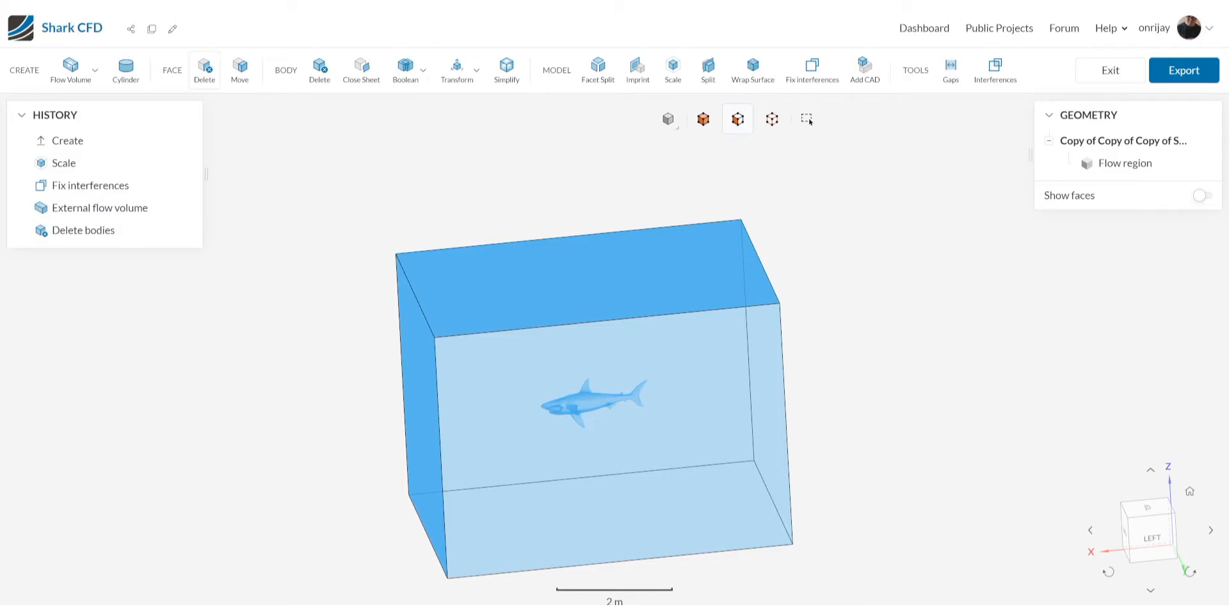
pyautogui.click(205, 69)
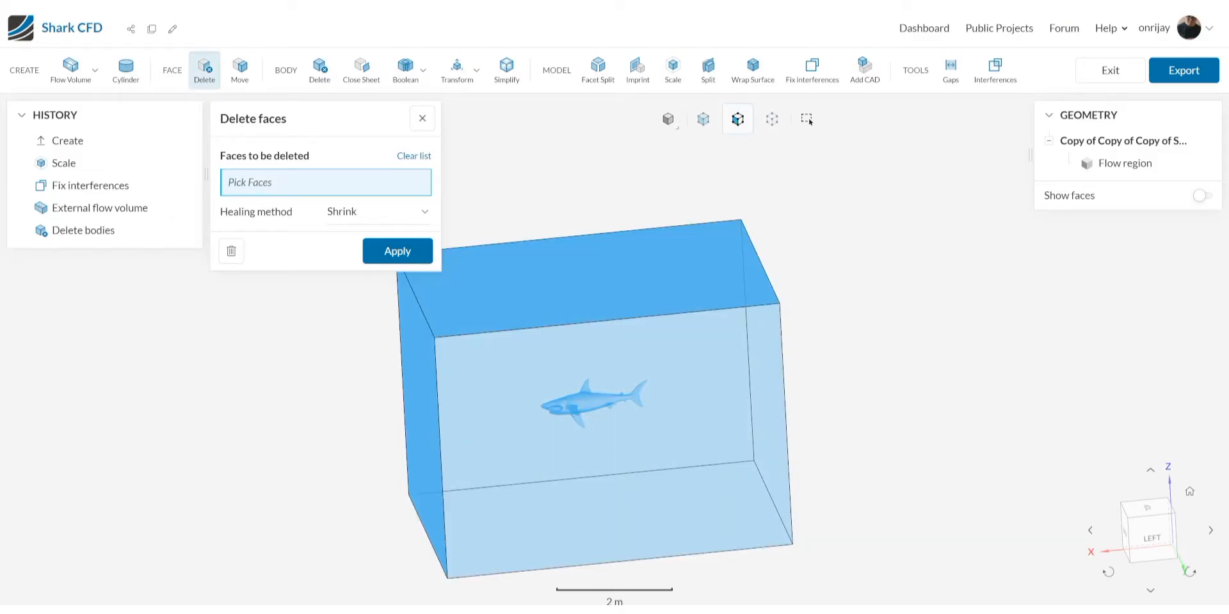
pyautogui.click(422, 119)
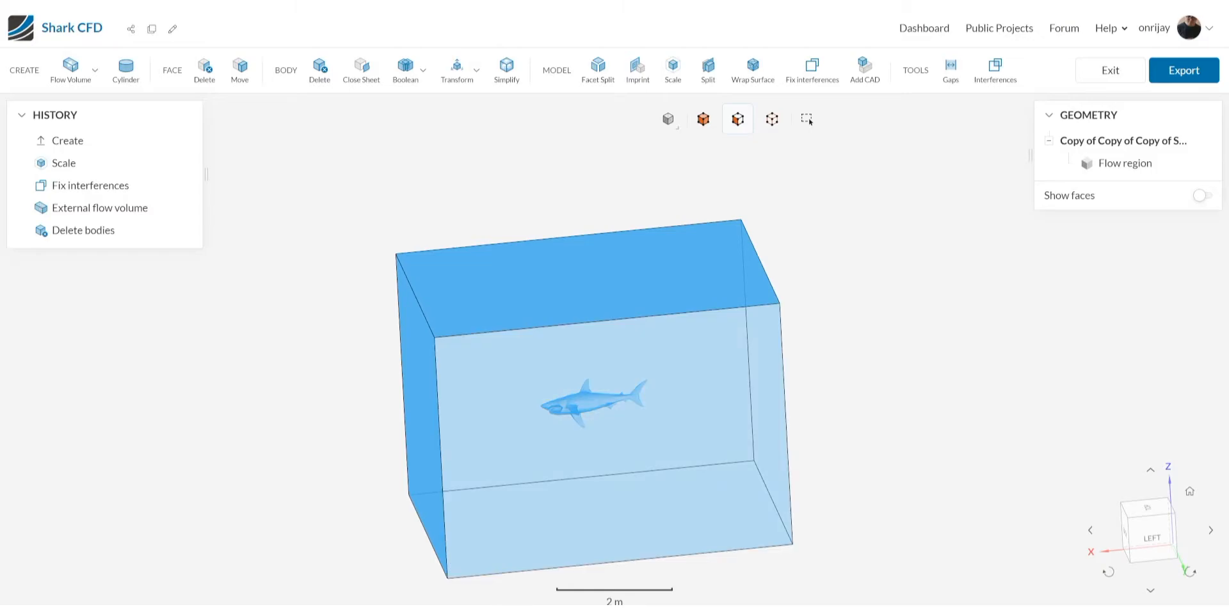
# Try to hide the six outer faces of the flow region box by selecting them all and hiding the selection.
pyautogui.moveTo(602, 448); pyautogui.dragTo(614, 360)
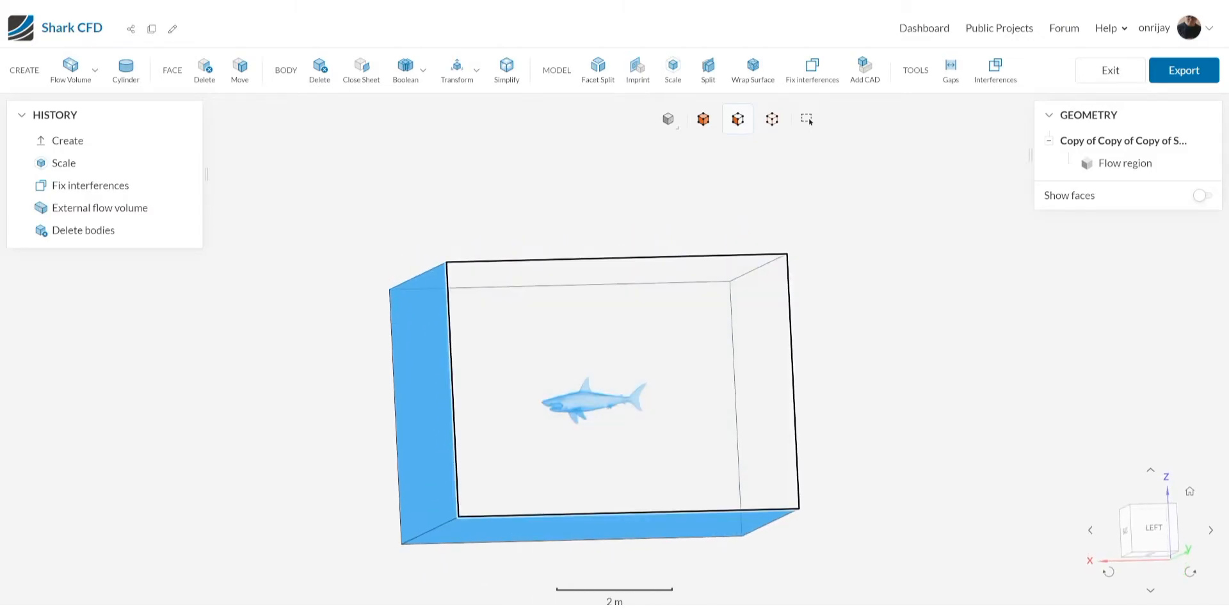
pyautogui.click(550, 371)
pyautogui.click(425, 397)
pyautogui.moveTo(595, 441); pyautogui.dragTo(600, 377)
pyautogui.moveTo(600, 480); pyautogui.dragTo(640, 326)
pyautogui.click(612, 442)
pyautogui.click(630, 505)
pyautogui.moveTo(630, 506); pyautogui.dragTo(652, 372)
pyautogui.click(666, 416)
pyautogui.moveTo(666, 416); pyautogui.dragTo(646, 314)
pyautogui.click(595, 333)
pyautogui.rightClick(935, 353)
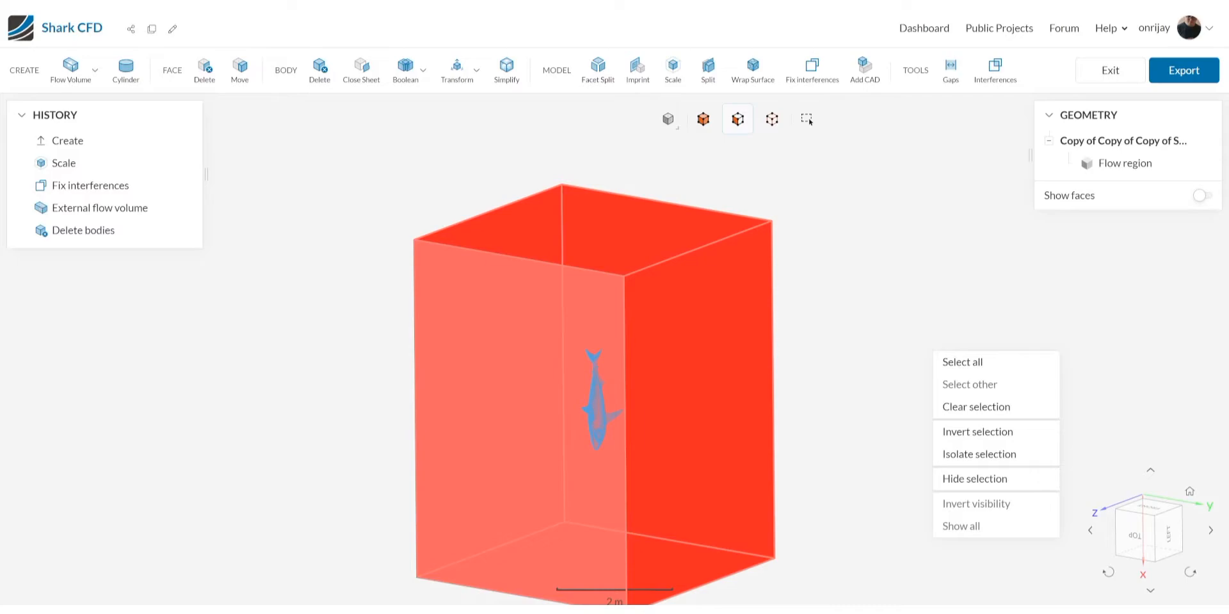
pyautogui.click(975, 479)
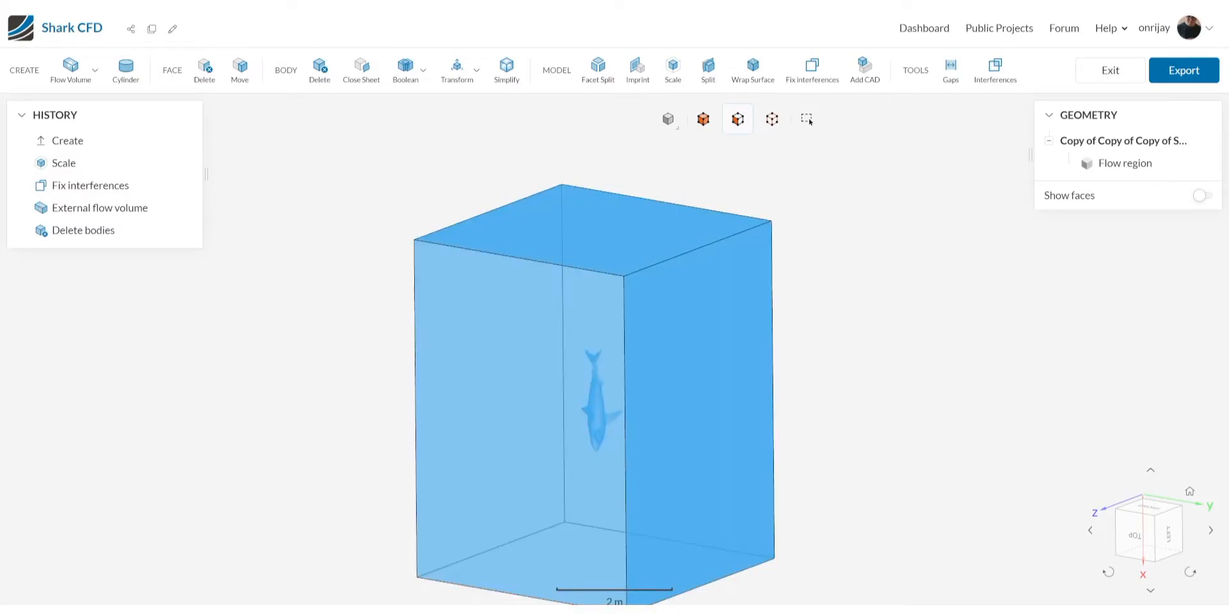
# Toggle the visibility of the Flow region body and view the shark inside the box from the side.
pyautogui.click(1204, 164)
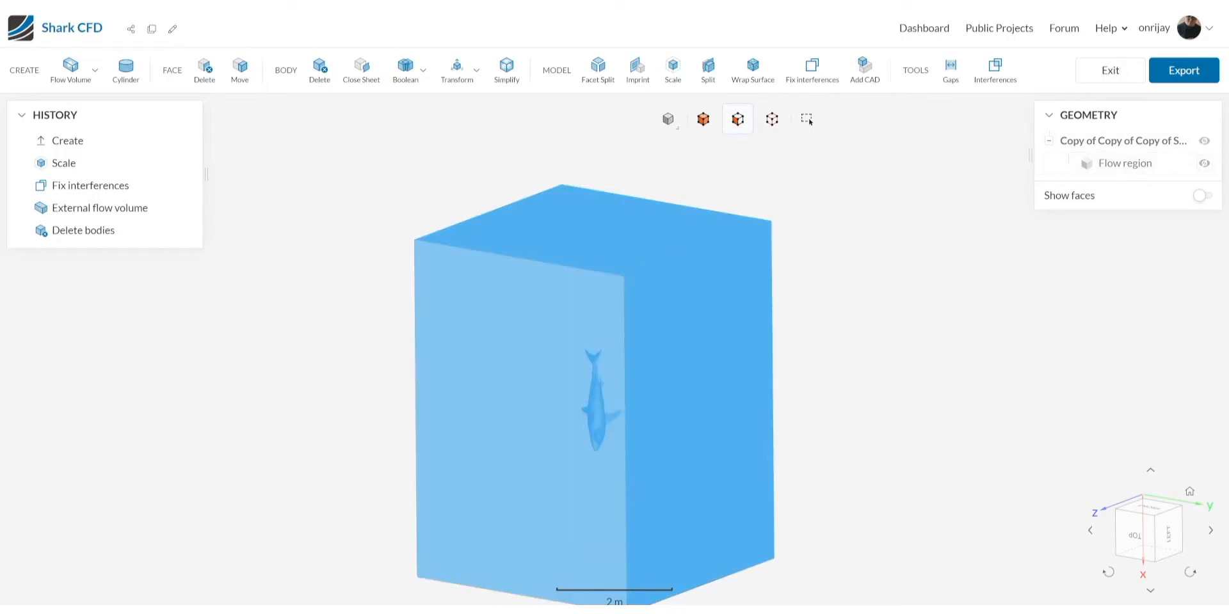
pyautogui.click(1204, 164)
pyautogui.moveTo(614, 269); pyautogui.dragTo(537, 531)
pyautogui.moveTo(614, 473); pyautogui.dragTo(595, 387)
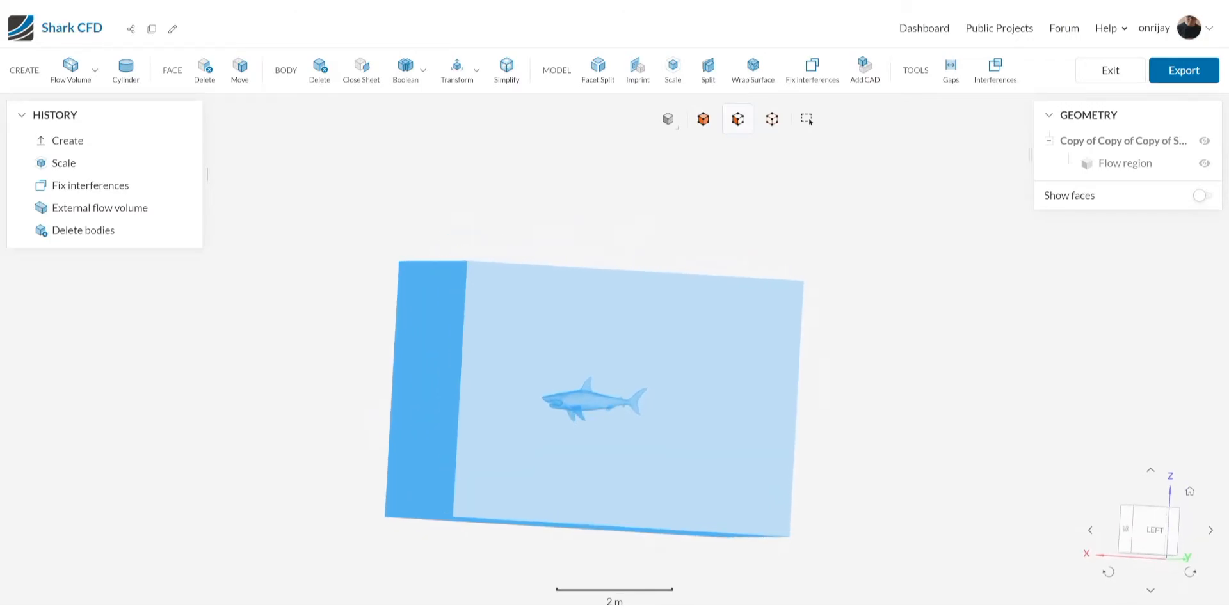
# Examine the shark inside the flow region box from the side, first in full view and again up close.
pyautogui.moveTo(631, 371); pyautogui.dragTo(608, 305, button='right')
pyautogui.scroll(-4, 618, 301)
pyautogui.scroll(7, 603, 309)
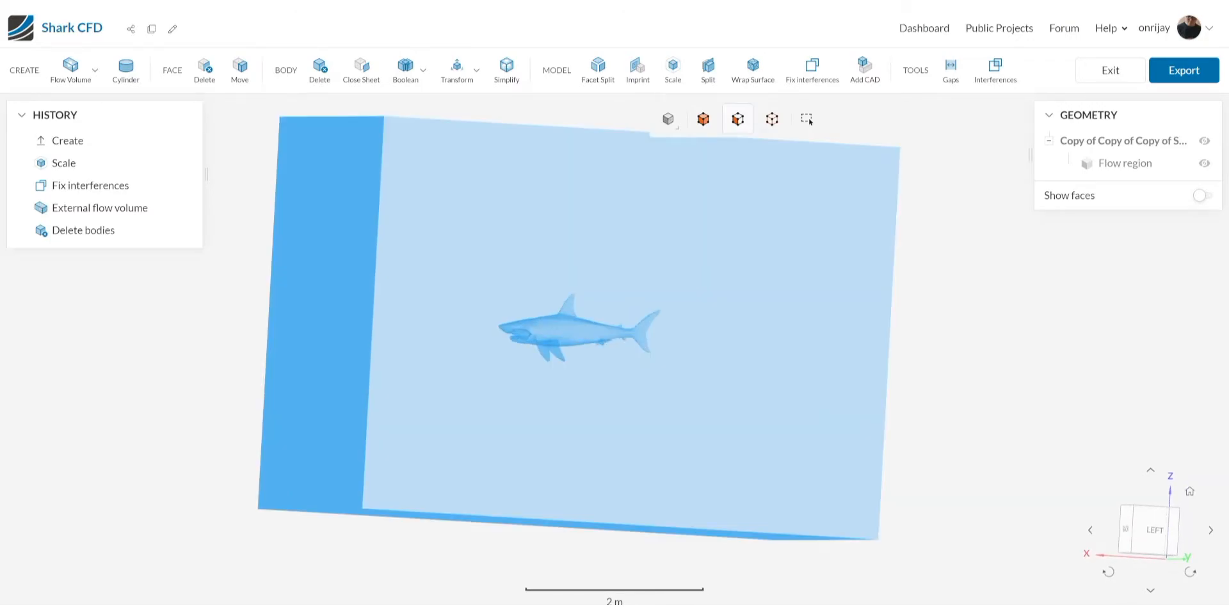
pyautogui.rightClick(926, 319)
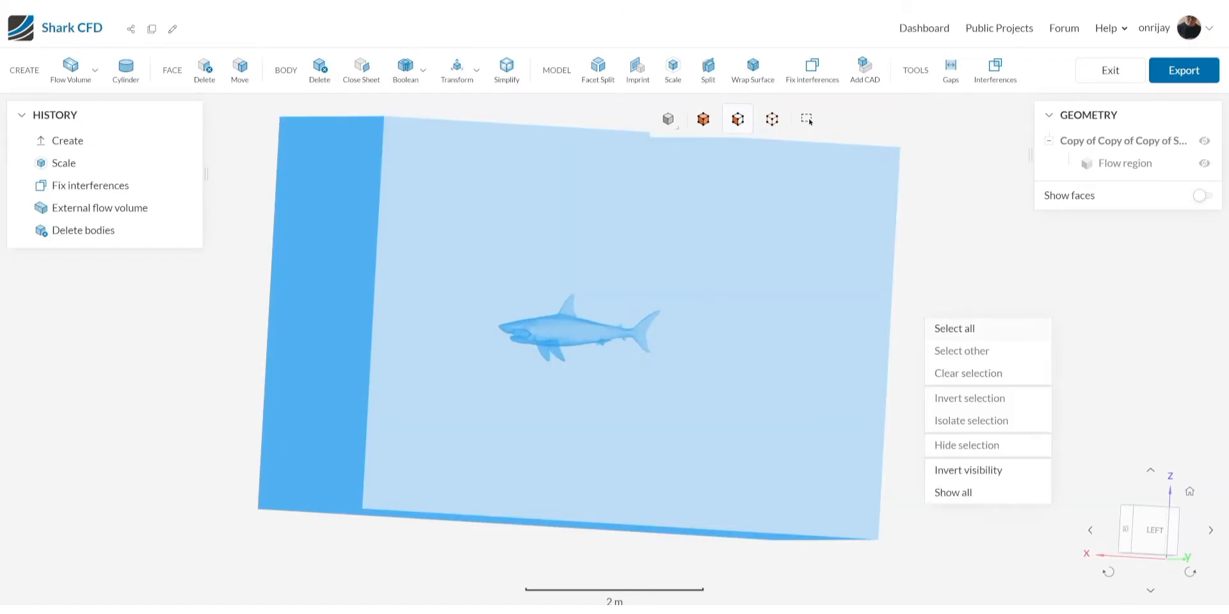
pyautogui.press('Escape')
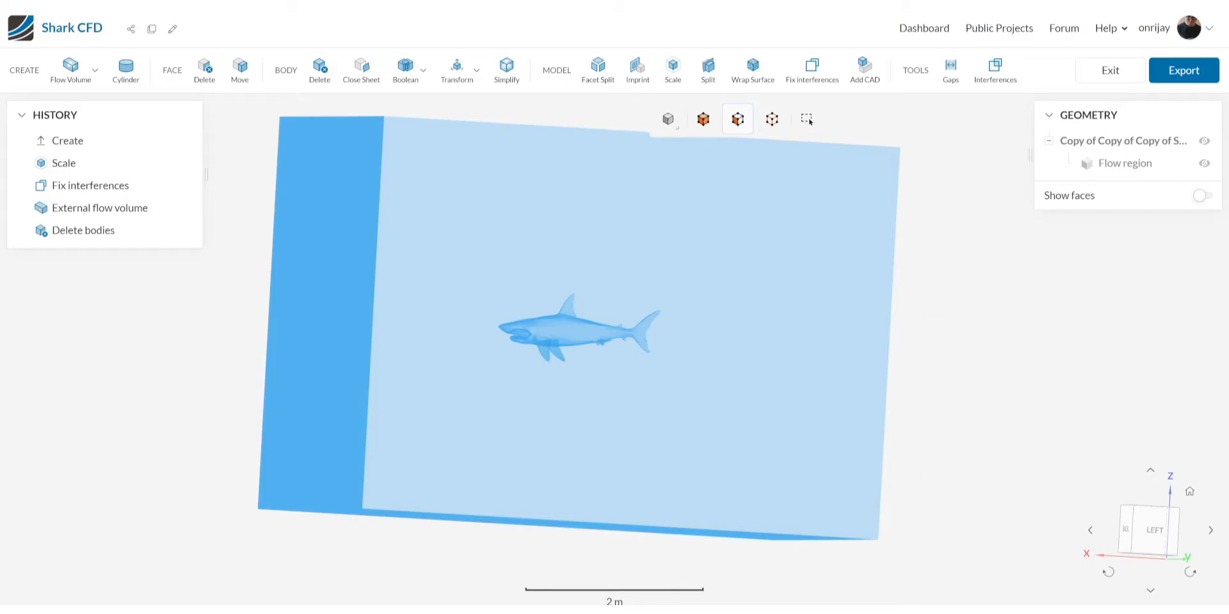
pyautogui.scroll(7, 539, 336)
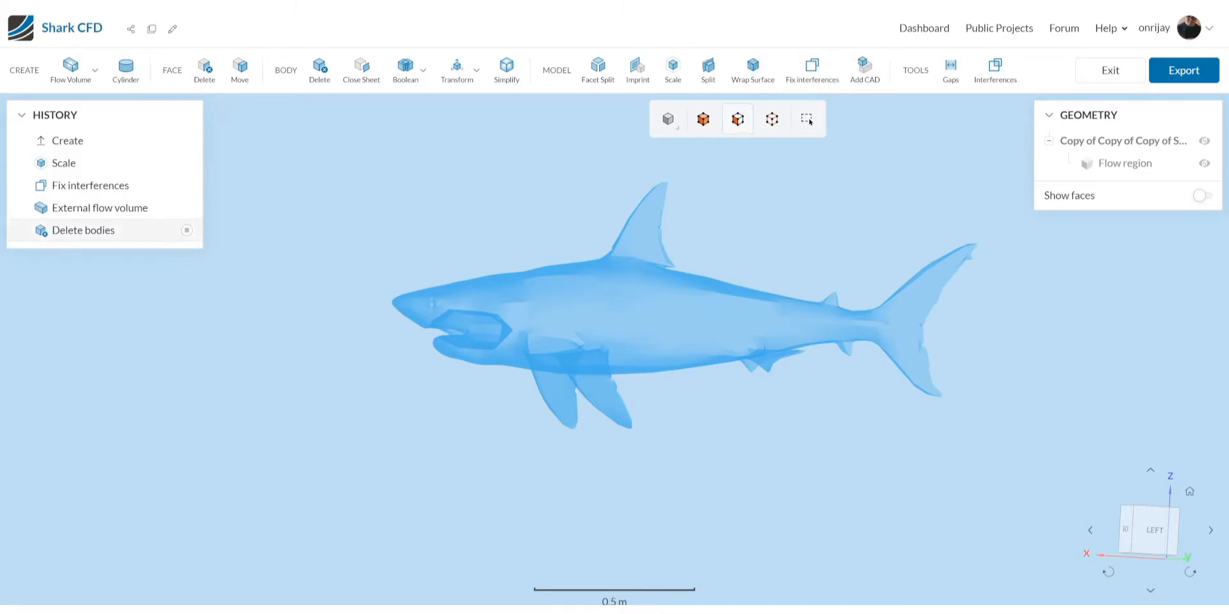
# Review the options of the Delete bodies operation in the history, and view the whole flow region around the shark.
pyautogui.click(186, 230)
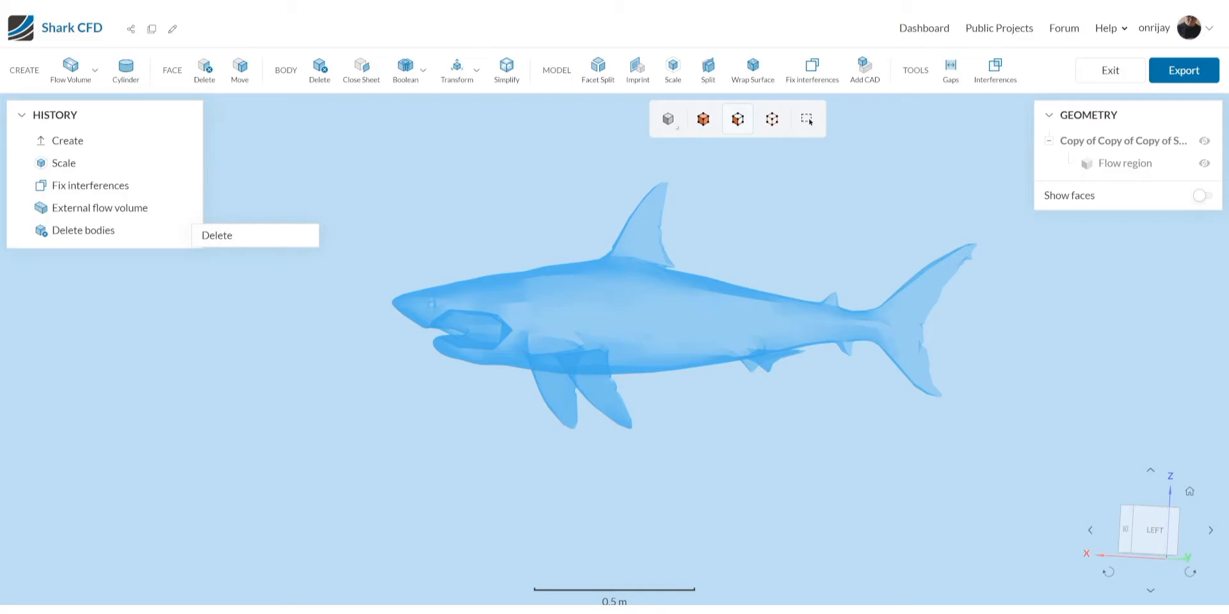
pyautogui.scroll(-10, 269, 262)
pyautogui.moveTo(311, 265); pyautogui.dragTo(448, 298, button='right')
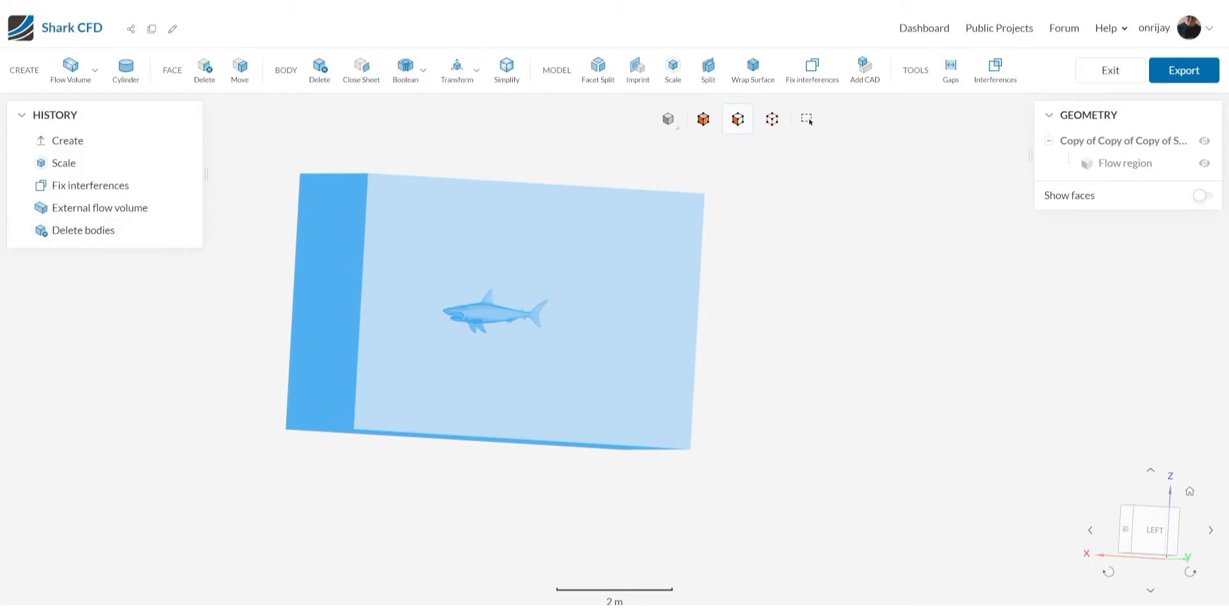
pyautogui.moveTo(500, 307); pyautogui.dragTo(470, 339)
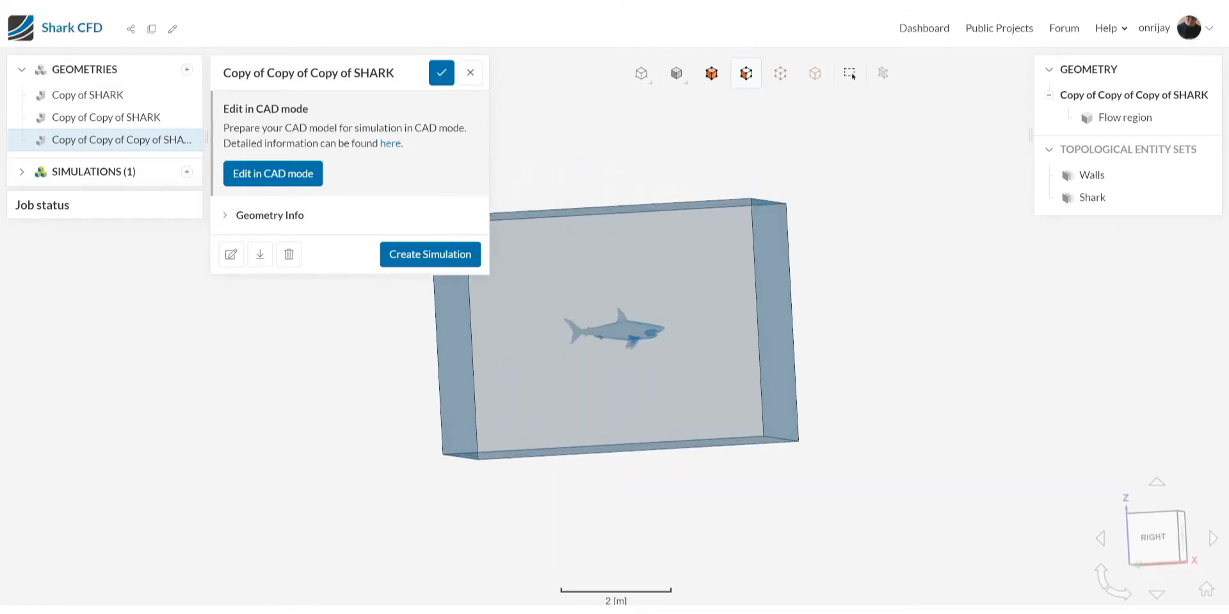
# Inspect the exported flow region in the translucent render mode from behind, check one of its end faces, and close the geometry settings.
pyautogui.click(676, 74)
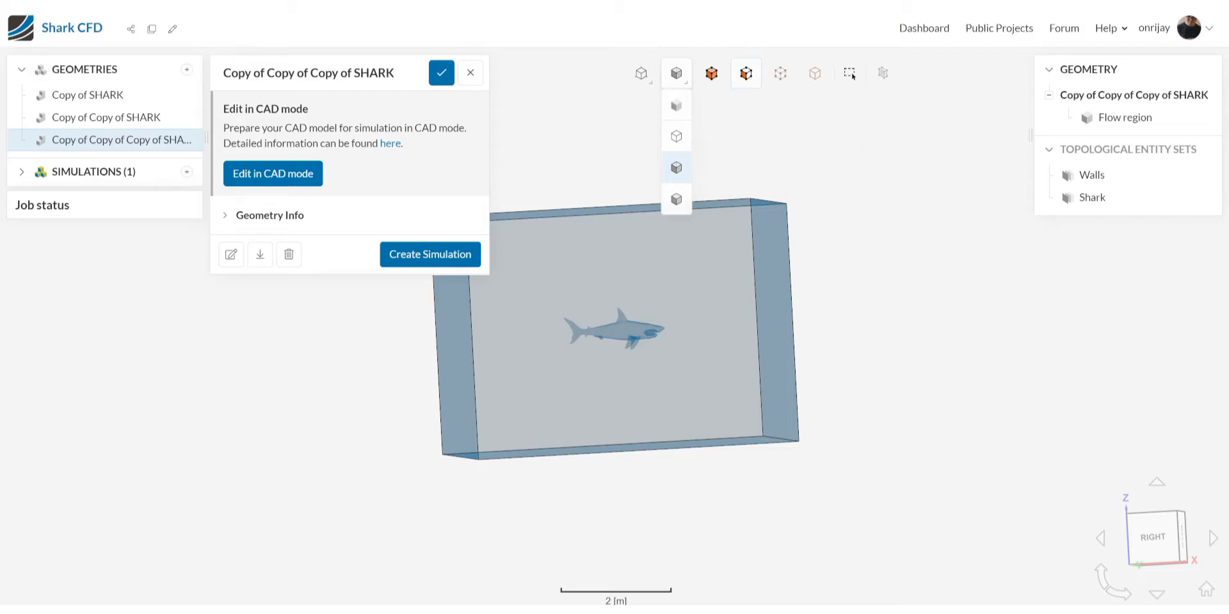
pyautogui.click(676, 168)
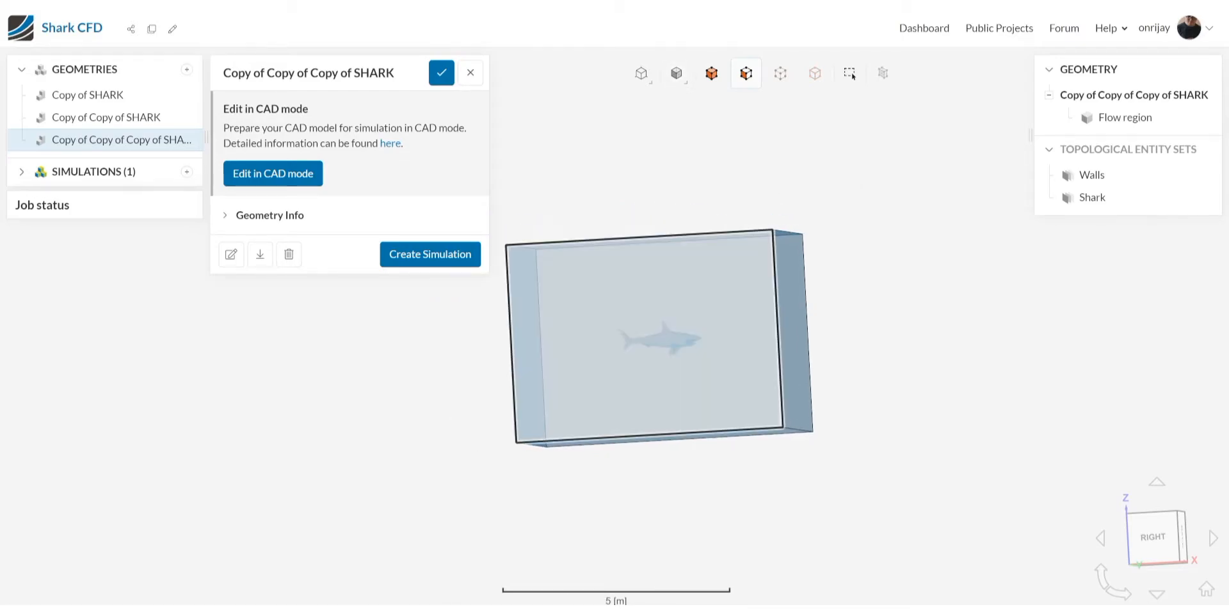
pyautogui.scroll(-5, 665, 323)
pyautogui.scroll(7, 704, 339)
pyautogui.moveTo(704, 339); pyautogui.dragTo(432, 391)
pyautogui.click(432, 384)
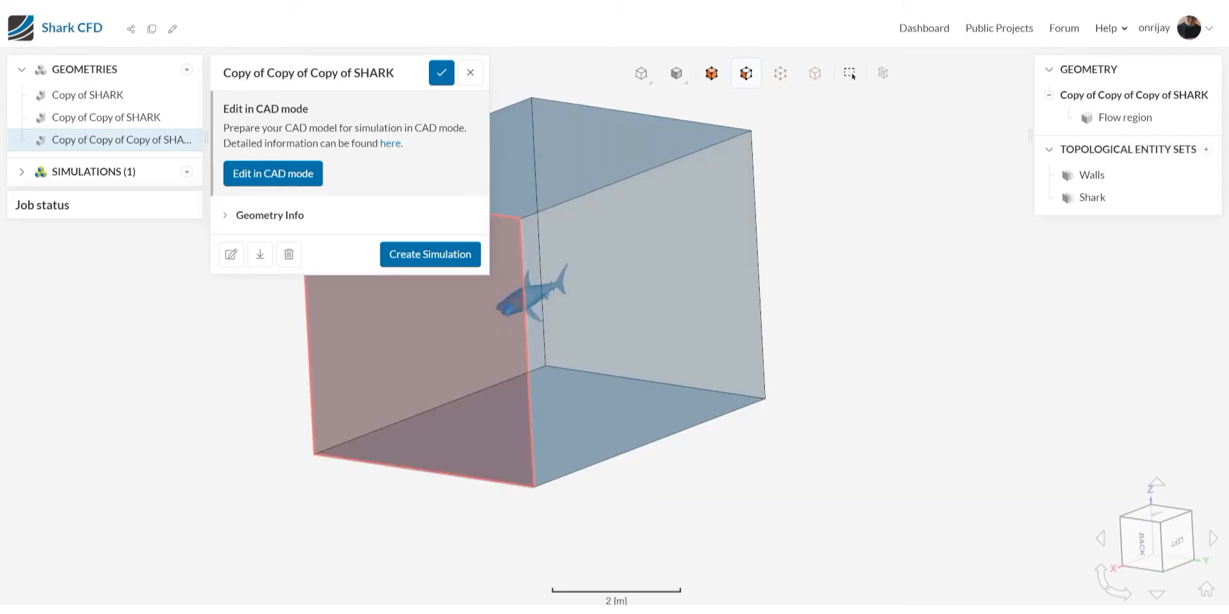
pyautogui.click(471, 345)
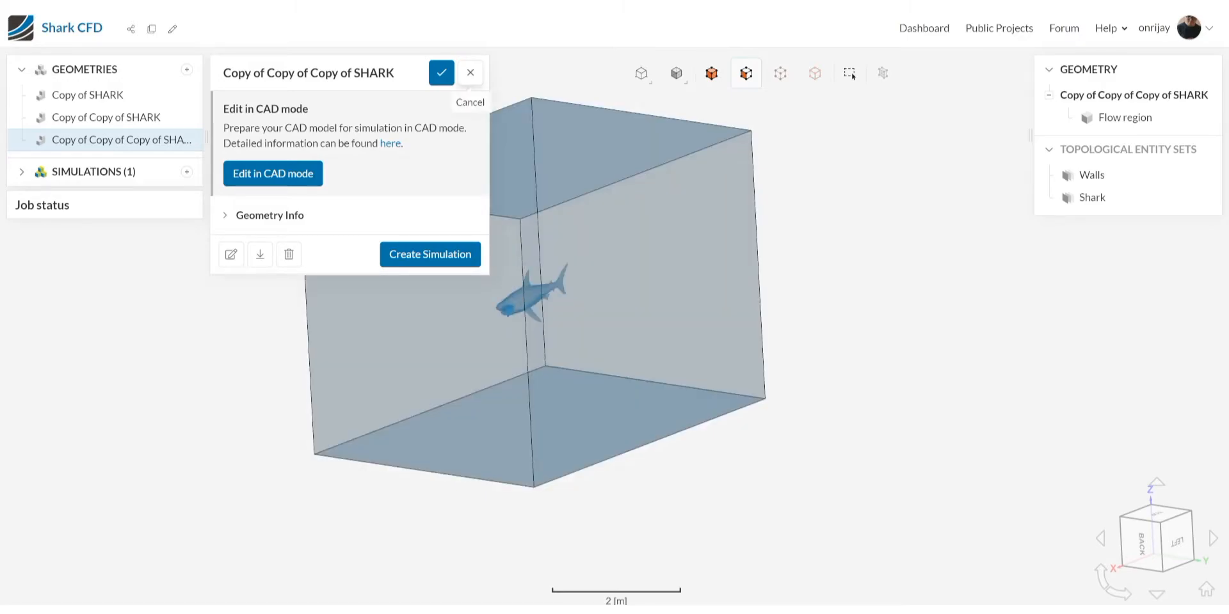
pyautogui.click(442, 72)
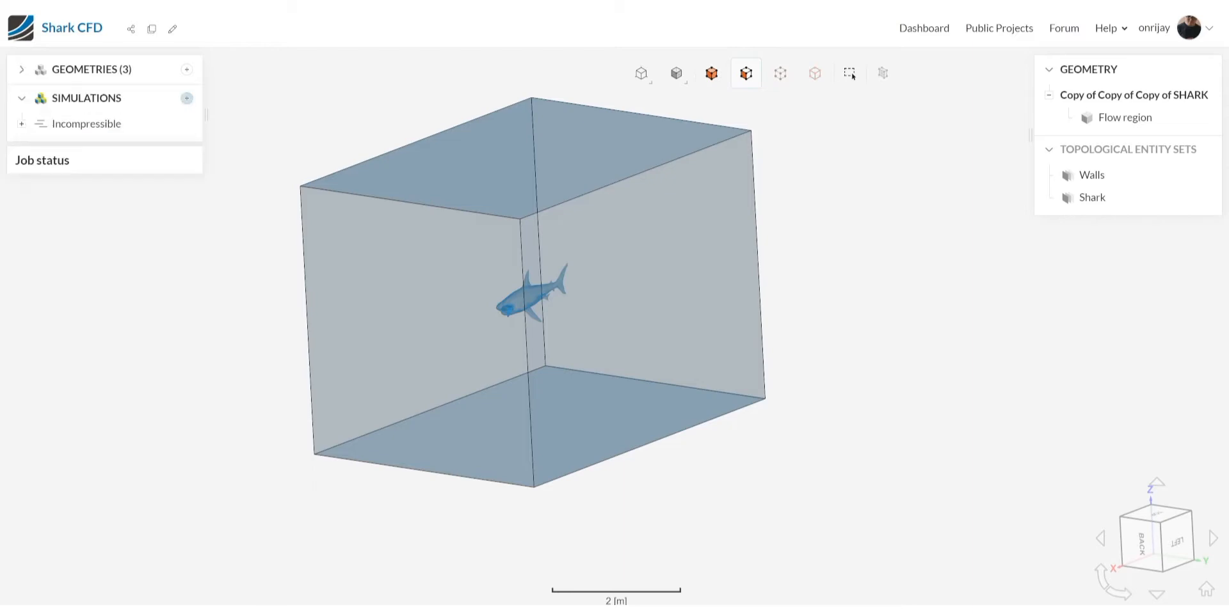
# Review the available simulation types and the existing Incompressible simulation's time dependency options, keeping Steady-state.
pyautogui.click(187, 98)
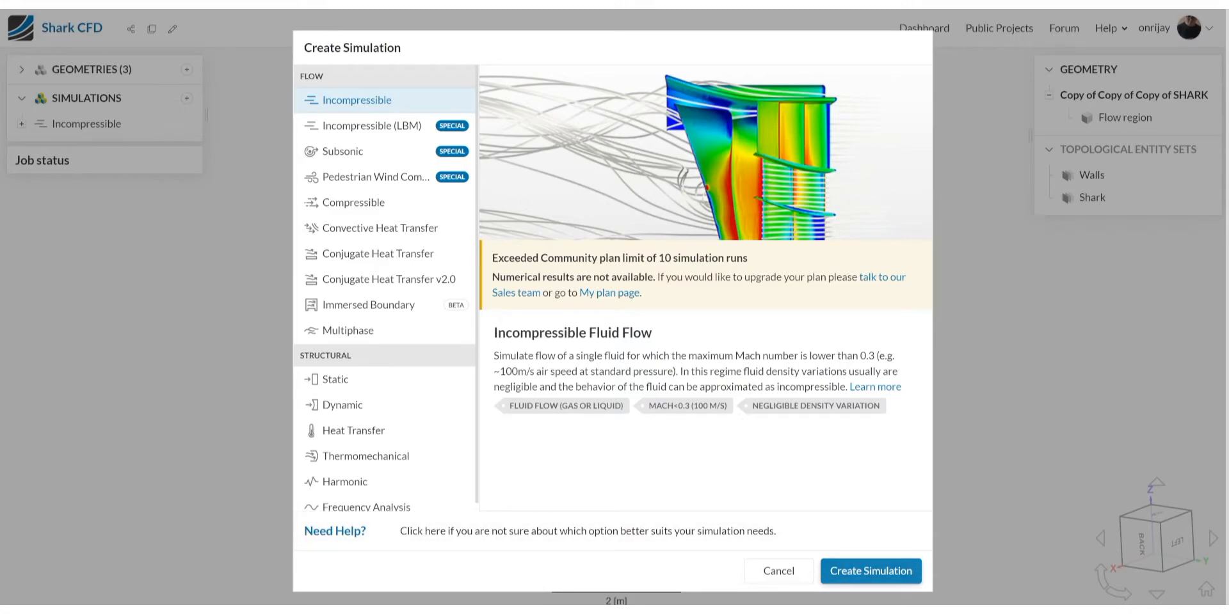
pyautogui.click(779, 571)
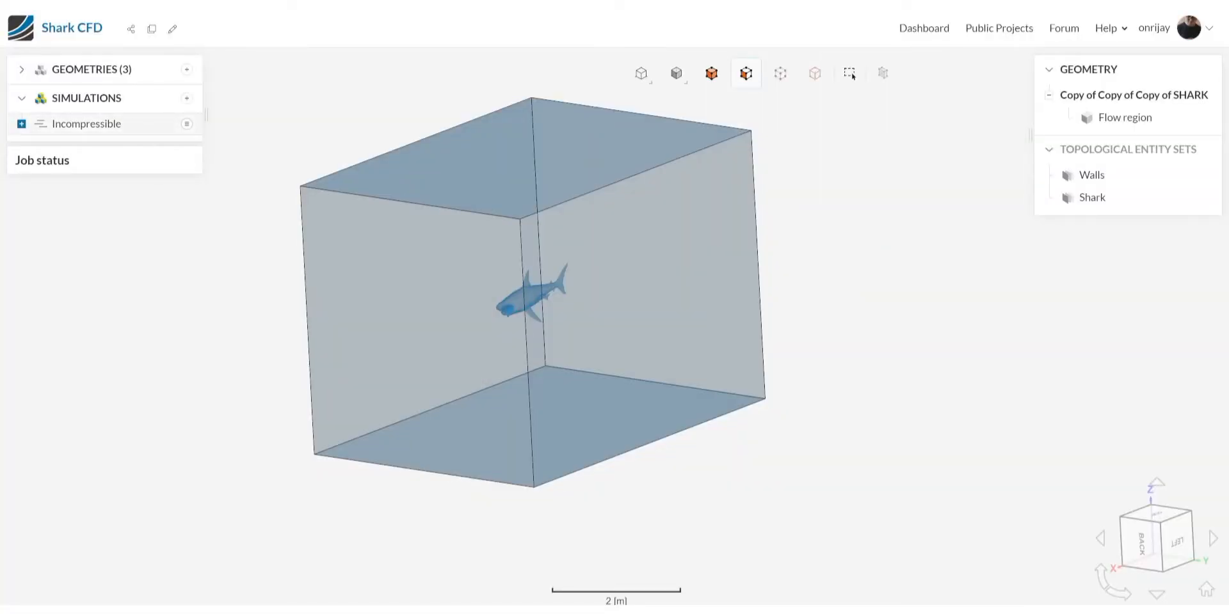
pyautogui.click(86, 123)
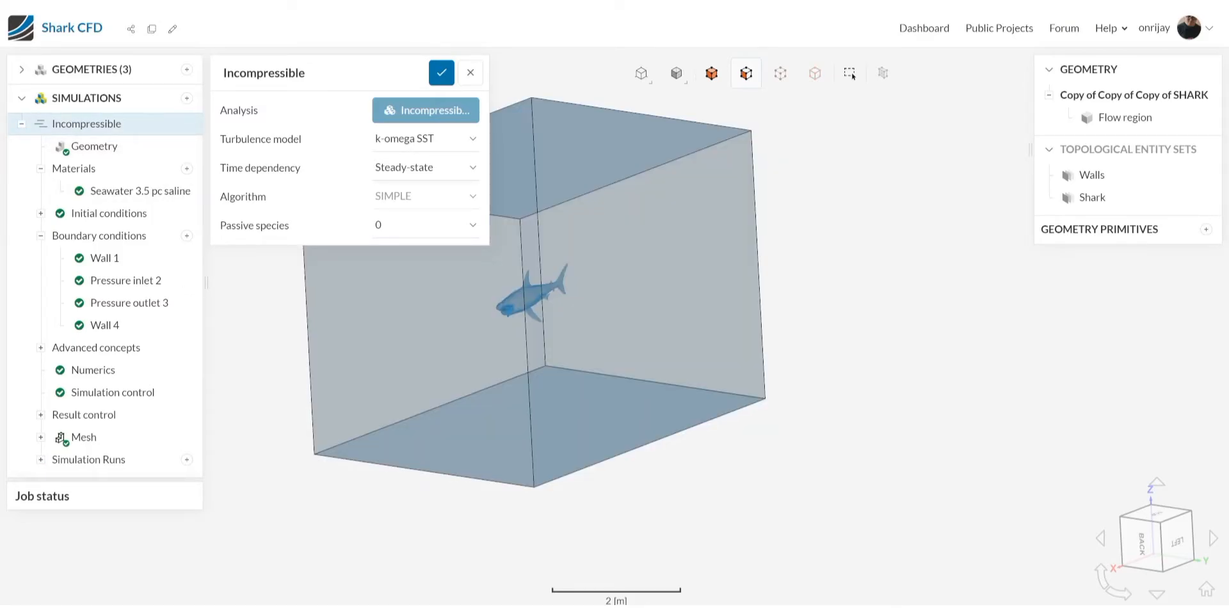
pyautogui.click(426, 168)
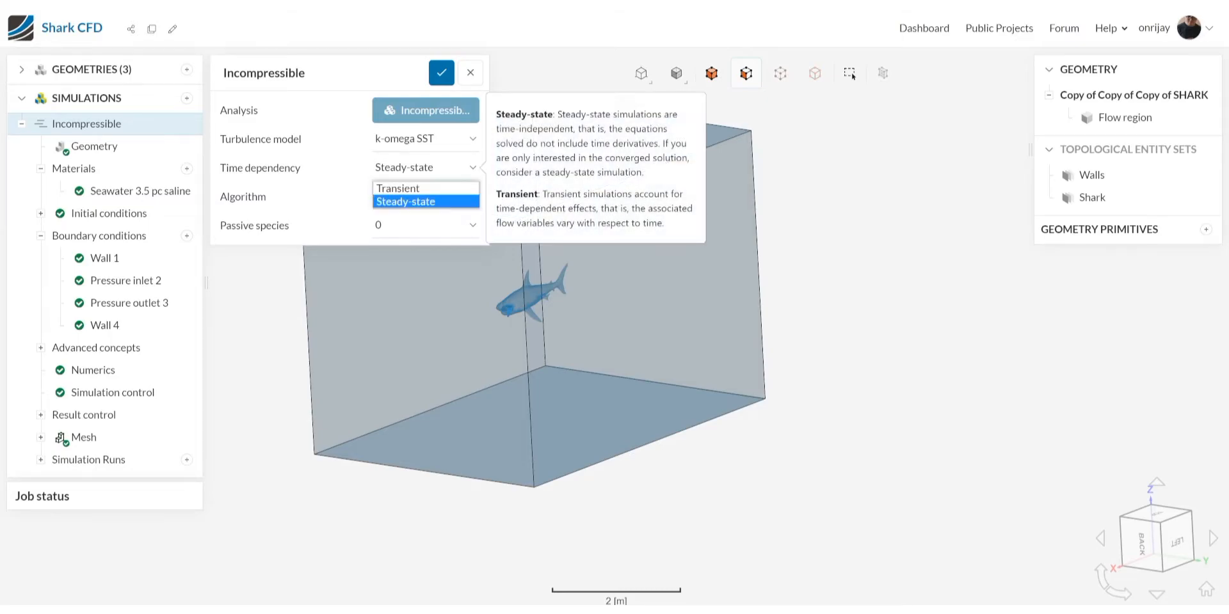
pyautogui.click(425, 168)
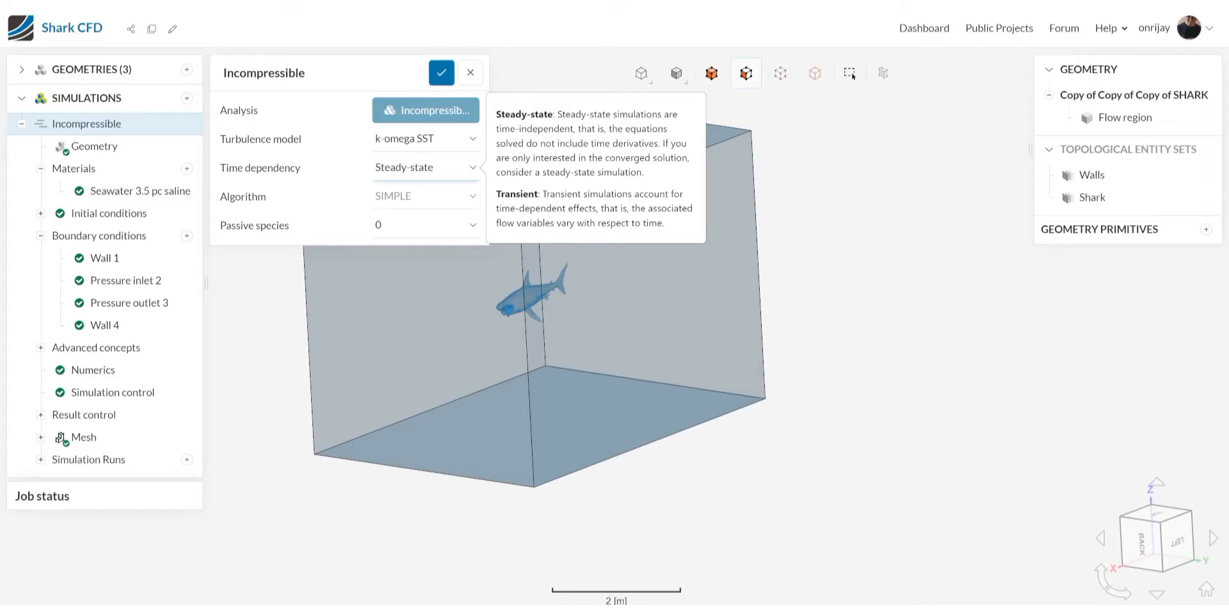
pyautogui.click(442, 72)
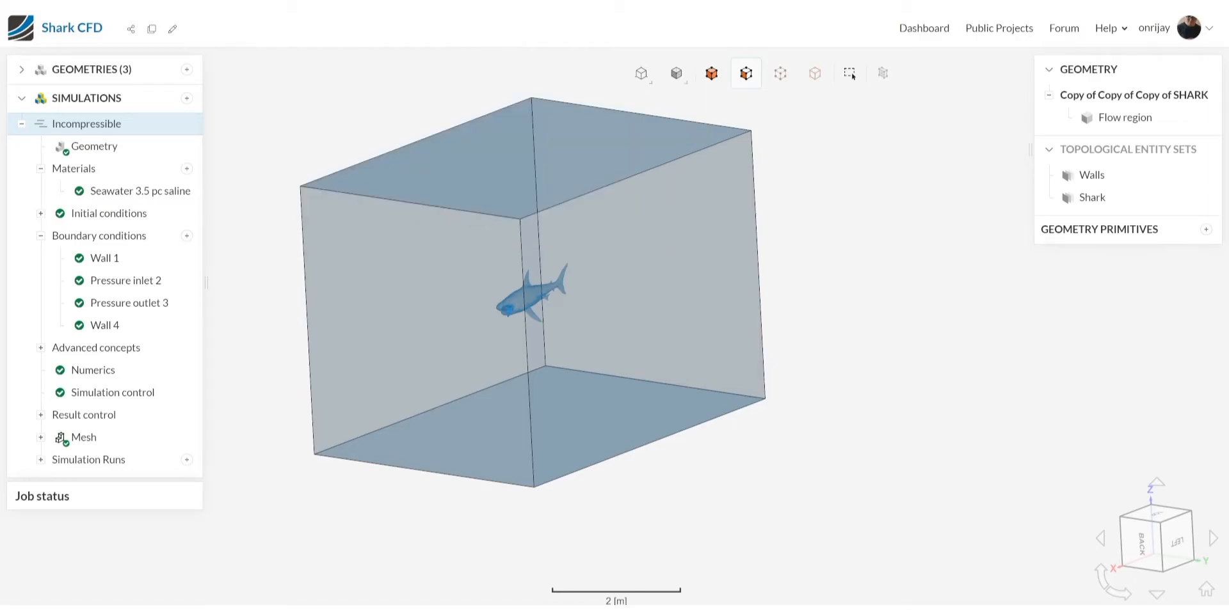
# Assign Copy of Copy of Copy of SHARK as the Incompressible simulation's geometry domain.
pyautogui.click(82, 147)
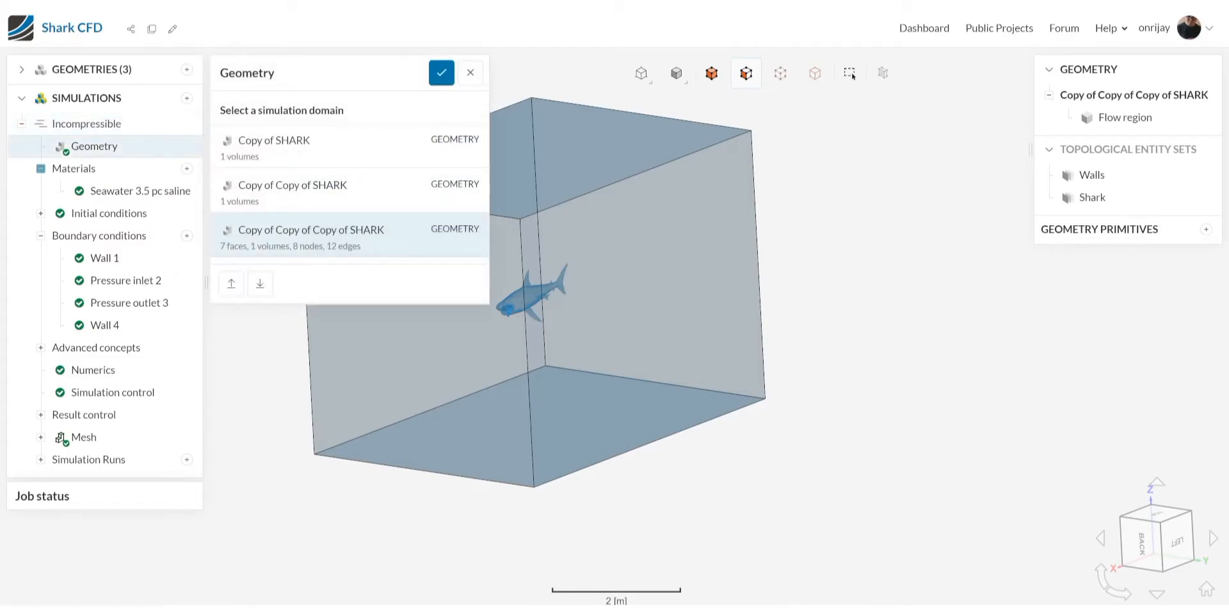
pyautogui.click(311, 231)
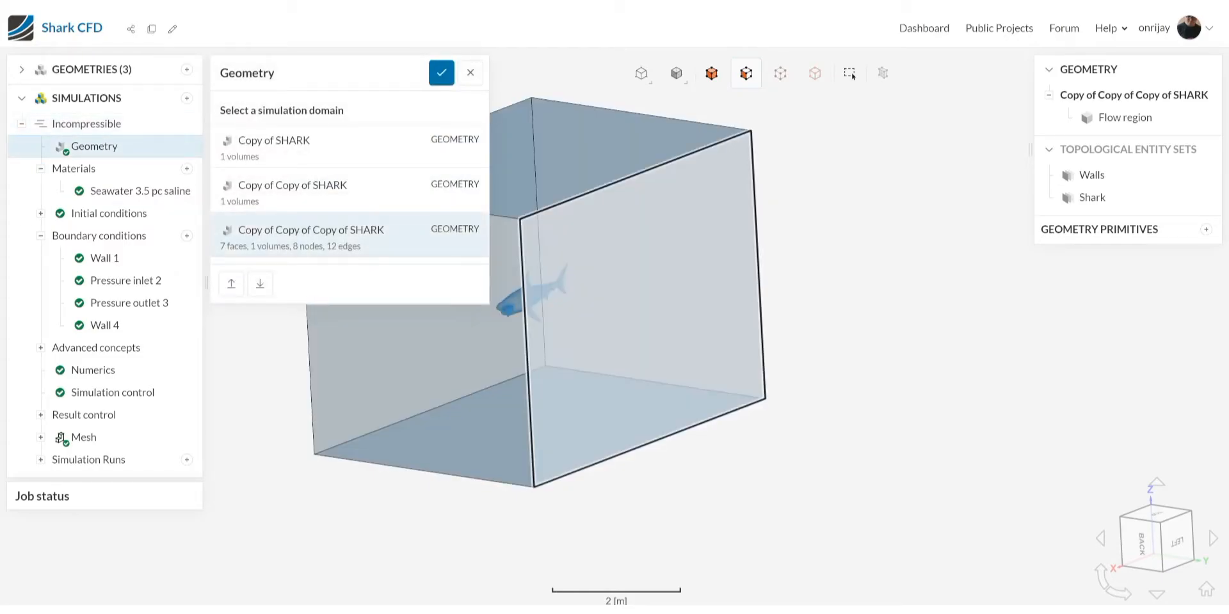
pyautogui.moveTo(576, 333); pyautogui.dragTo(655, 333, button='right')
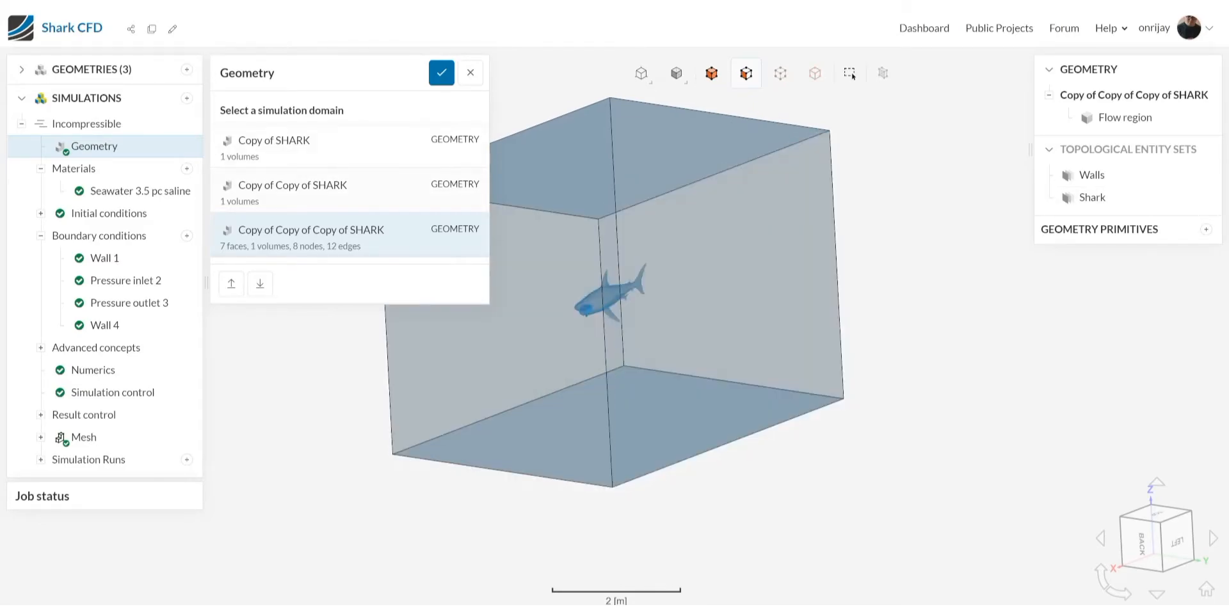
pyautogui.click(384, 236)
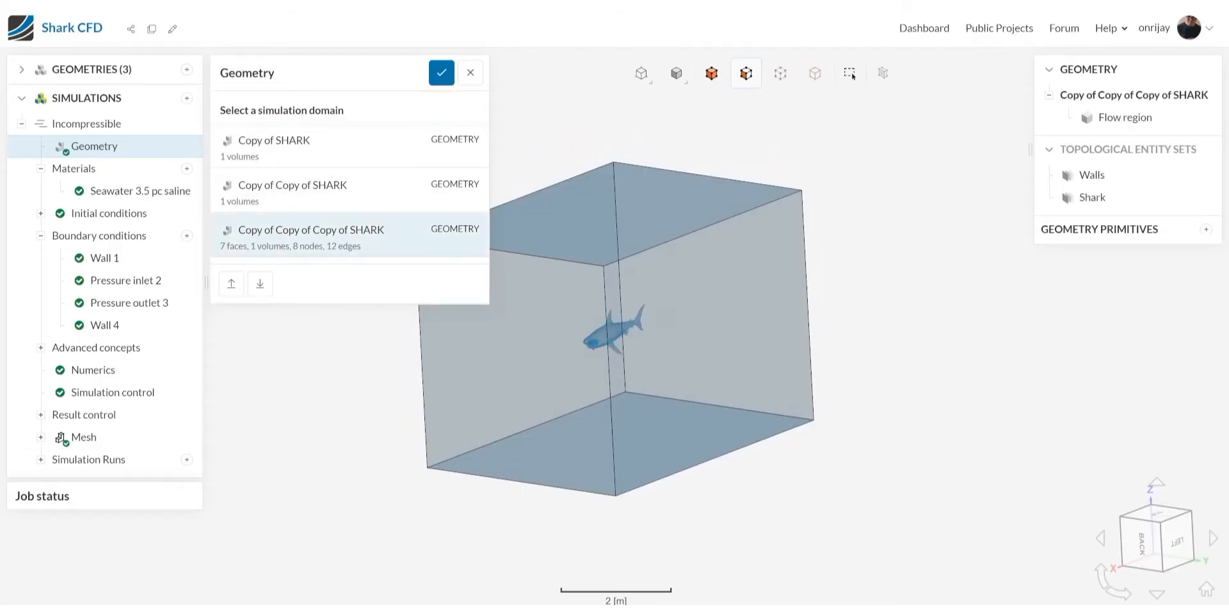
pyautogui.click(442, 73)
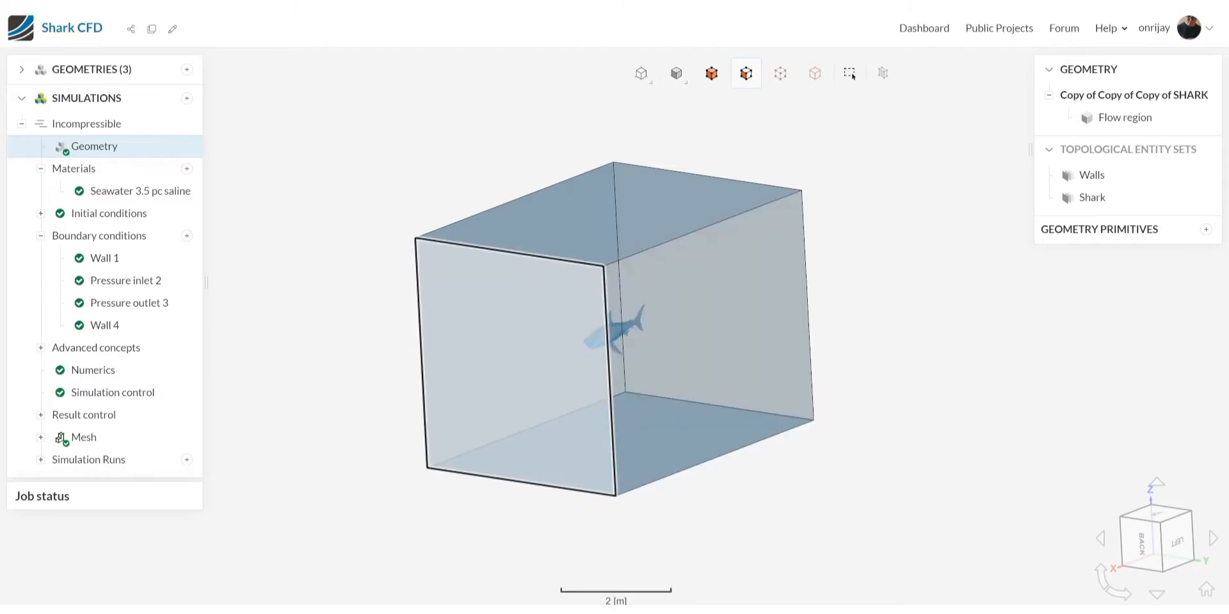
# Review the Seawater 3.5 pc saline material assigned to the Flow region and the list of available fluid materials.
pyautogui.scroll(5, 551, 360)
pyautogui.scroll(-3, 643, 353)
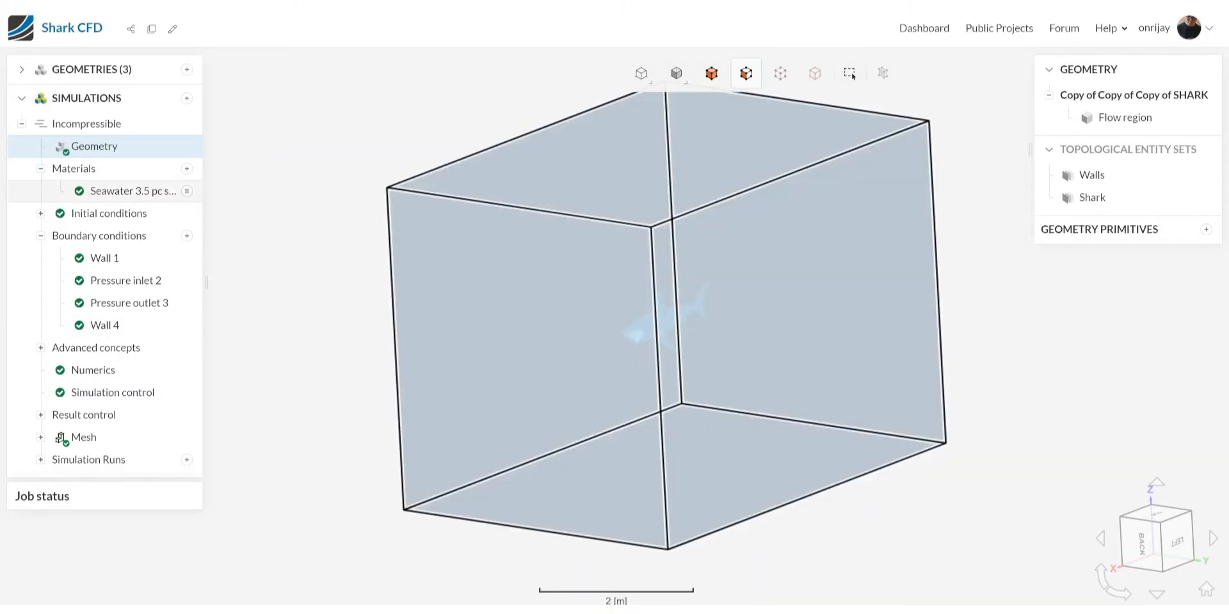
pyautogui.click(128, 191)
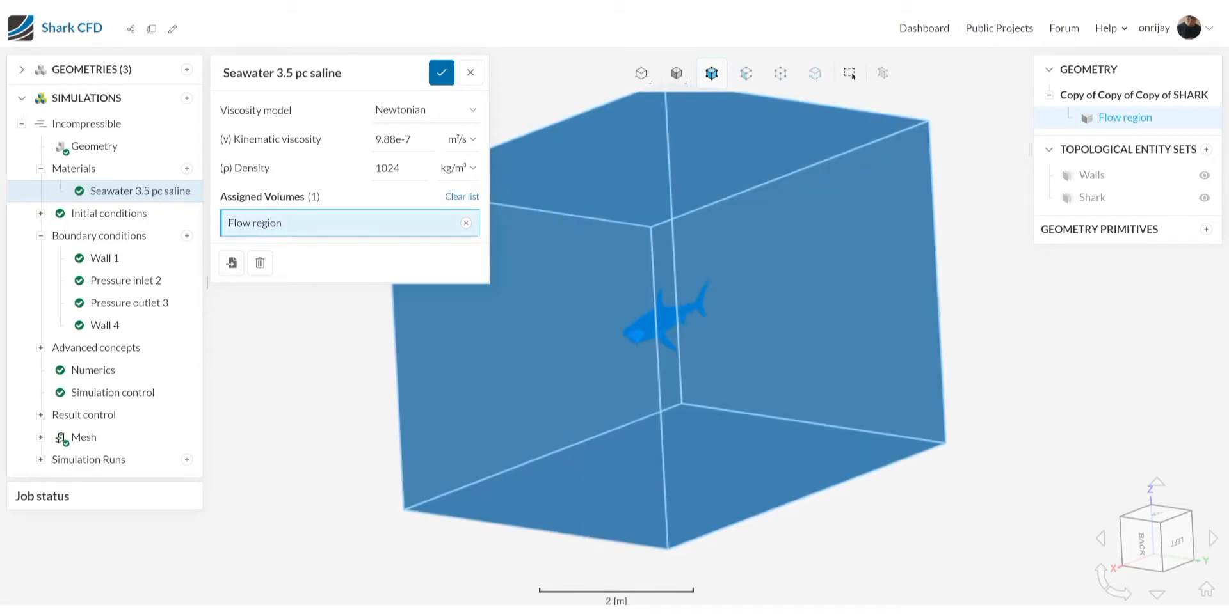
pyautogui.click(187, 168)
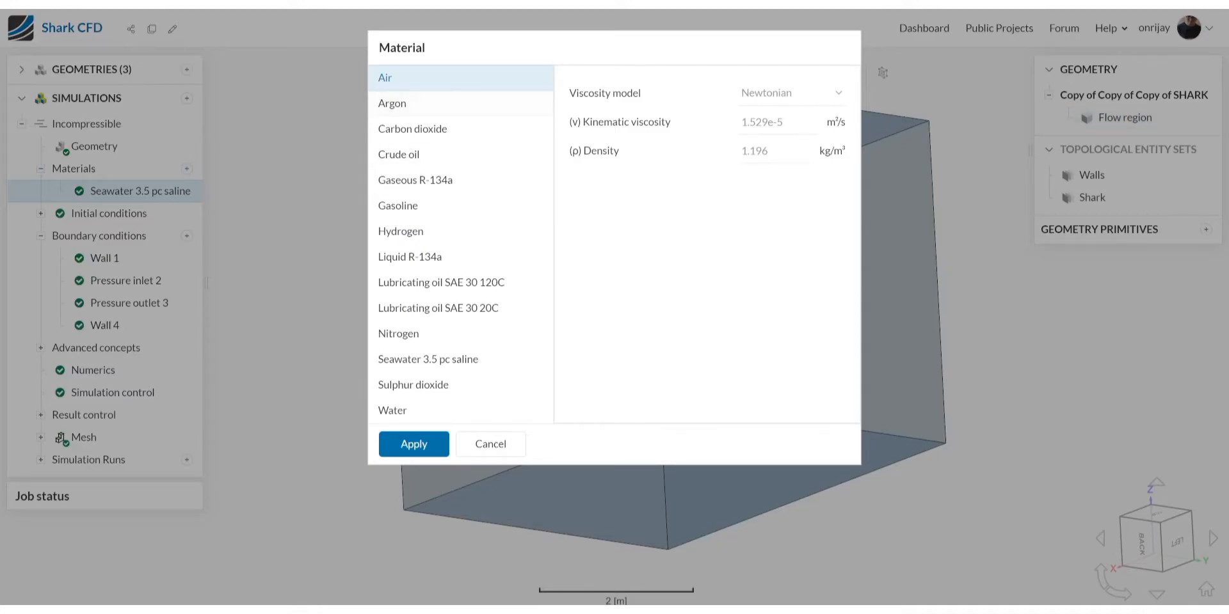
pyautogui.click(491, 445)
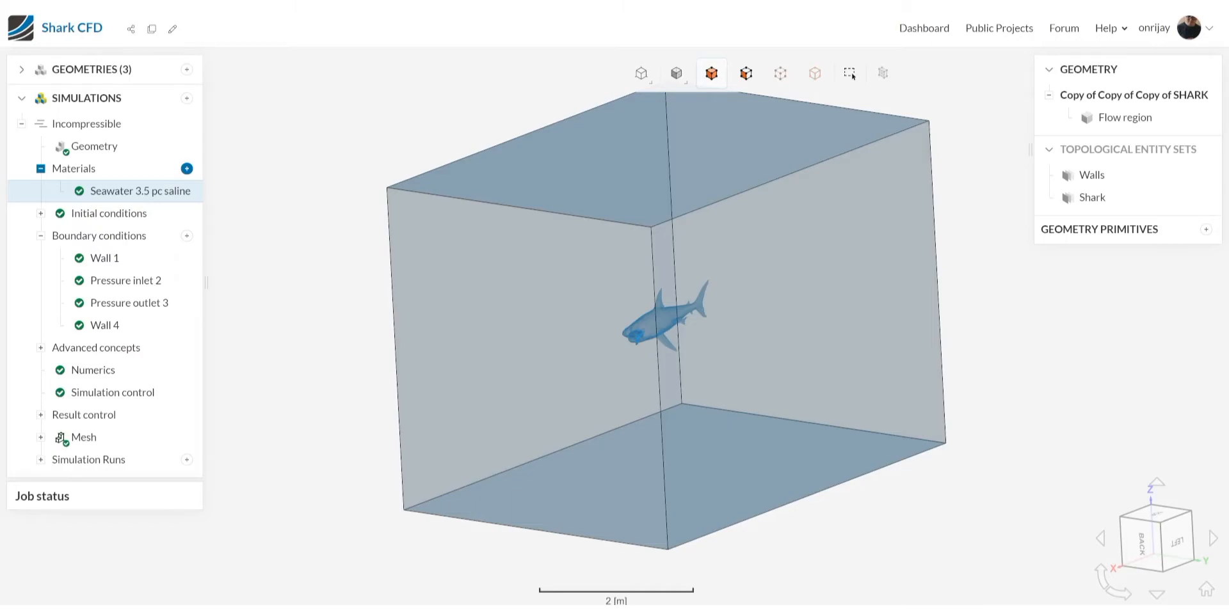
# Compare the properties of Argon, Water and Seawater 3.5 pc saline in the material library without adding another material.
pyautogui.click(187, 168)
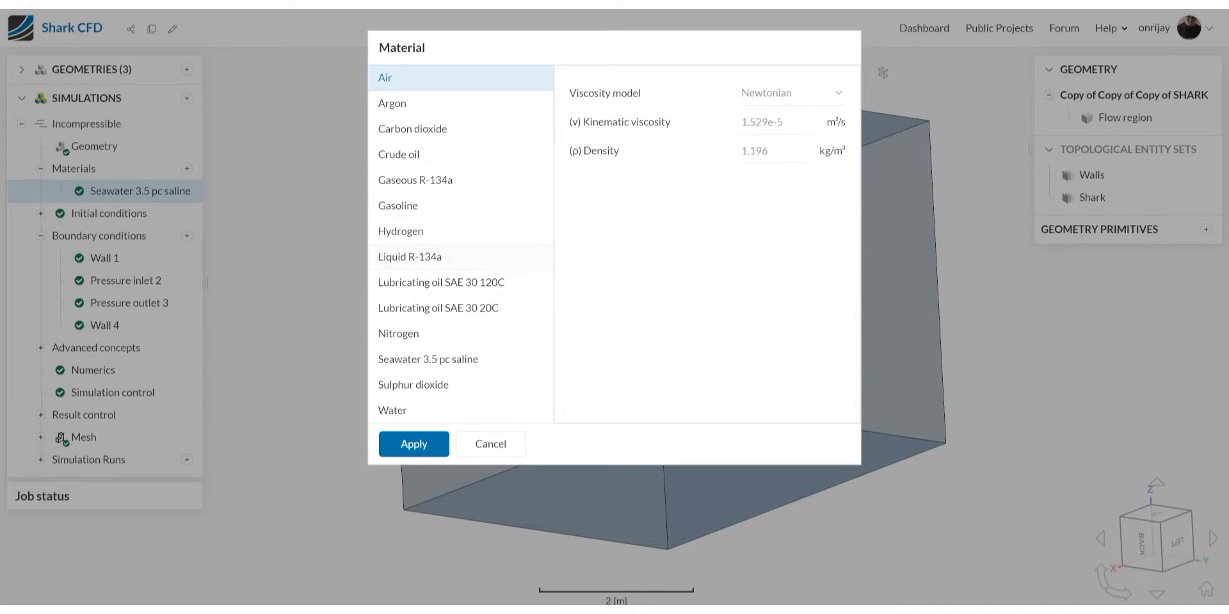
pyautogui.click(392, 104)
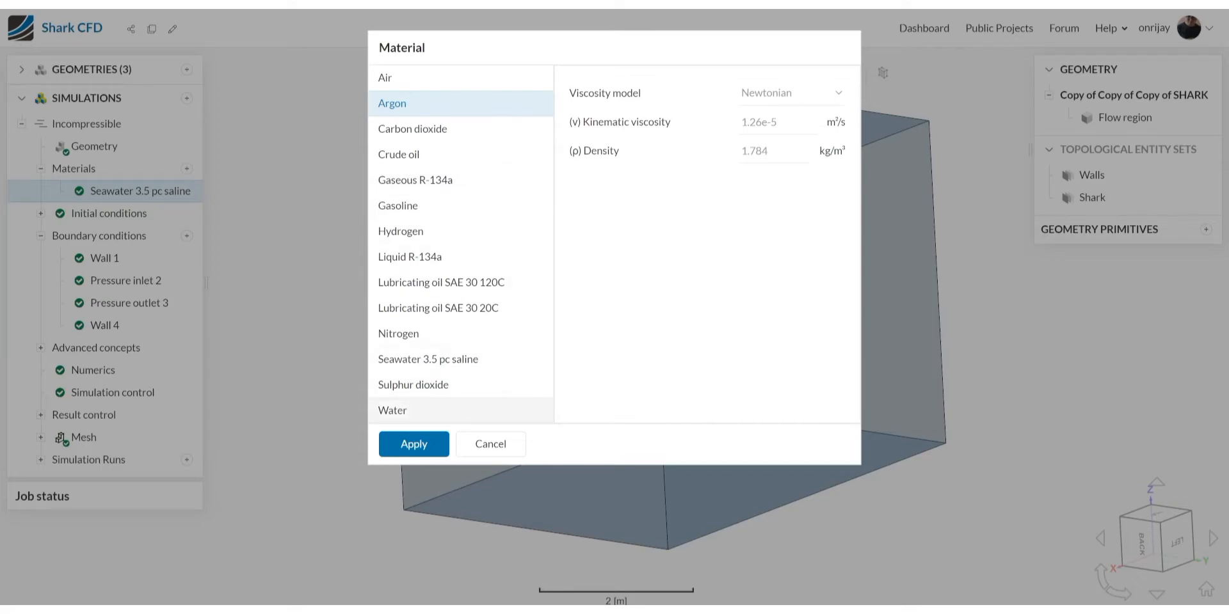
pyautogui.click(393, 411)
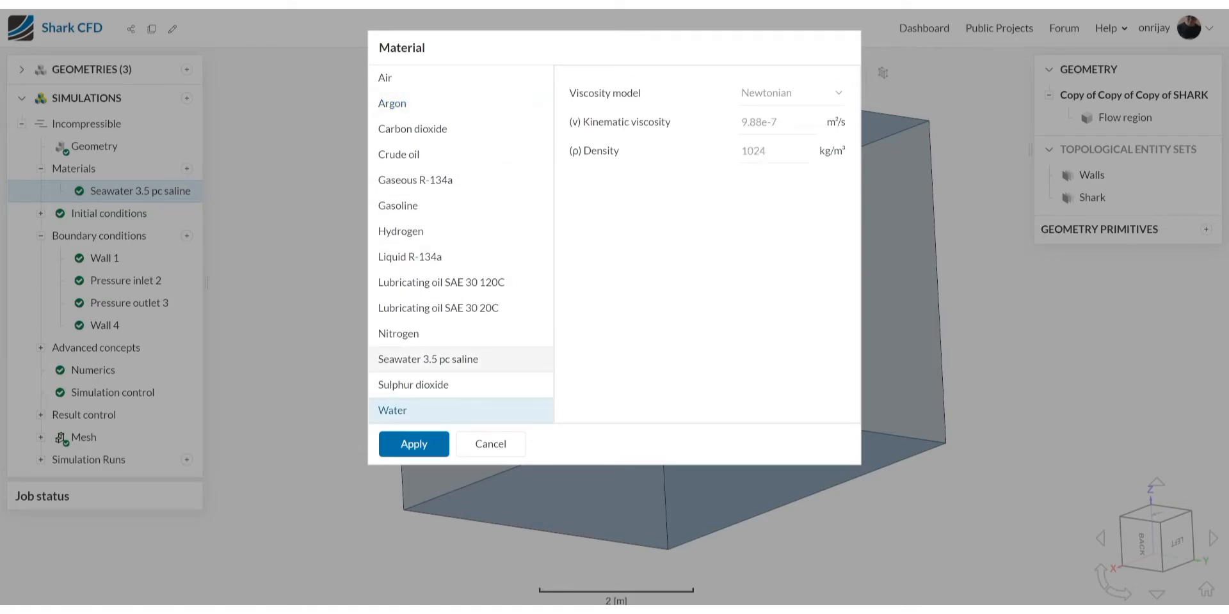
pyautogui.click(428, 360)
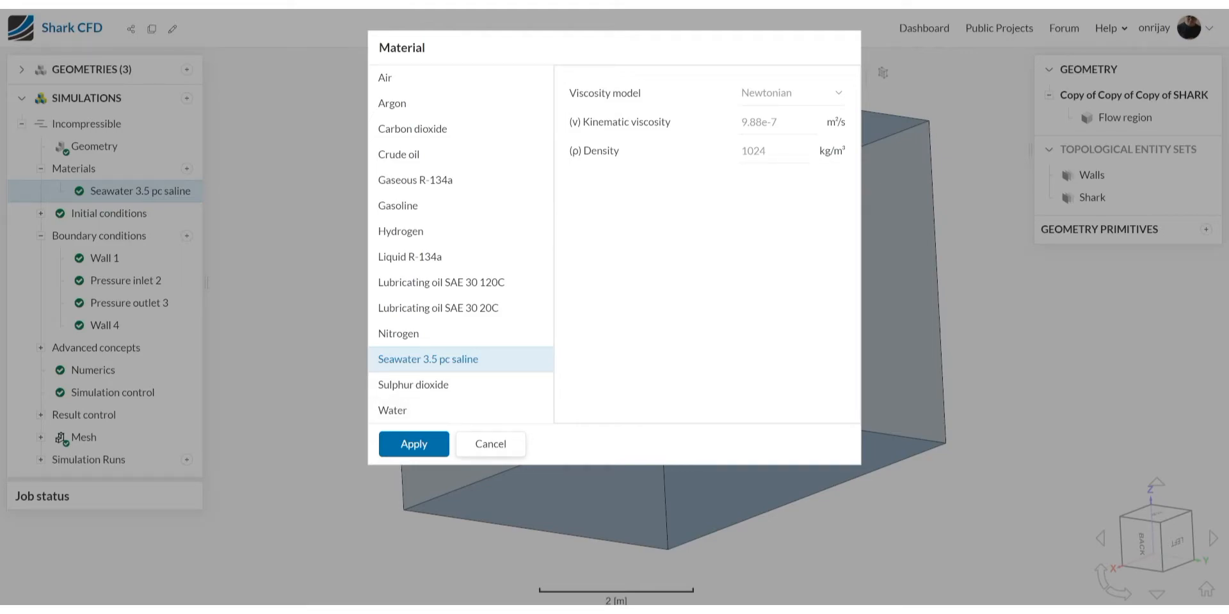
pyautogui.click(490, 444)
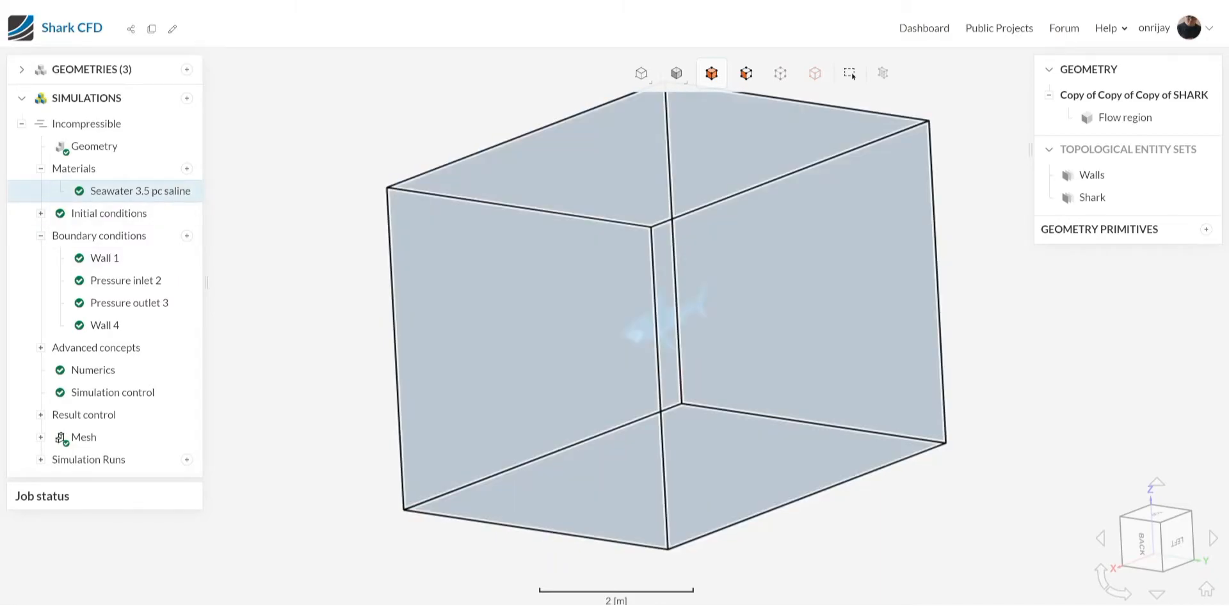
# Recheck the seawater material on the flow region and open the simulation's Initial conditions.
pyautogui.moveTo(666, 320); pyautogui.dragTo(736, 311)
pyautogui.moveTo(103, 192)
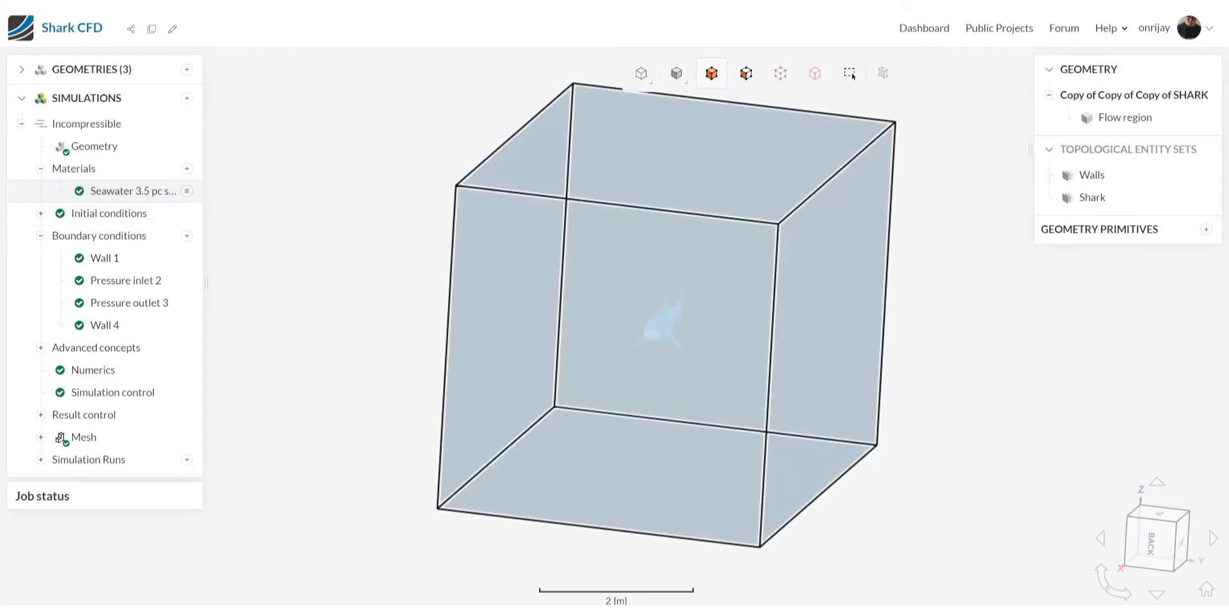
pyautogui.click(102, 191)
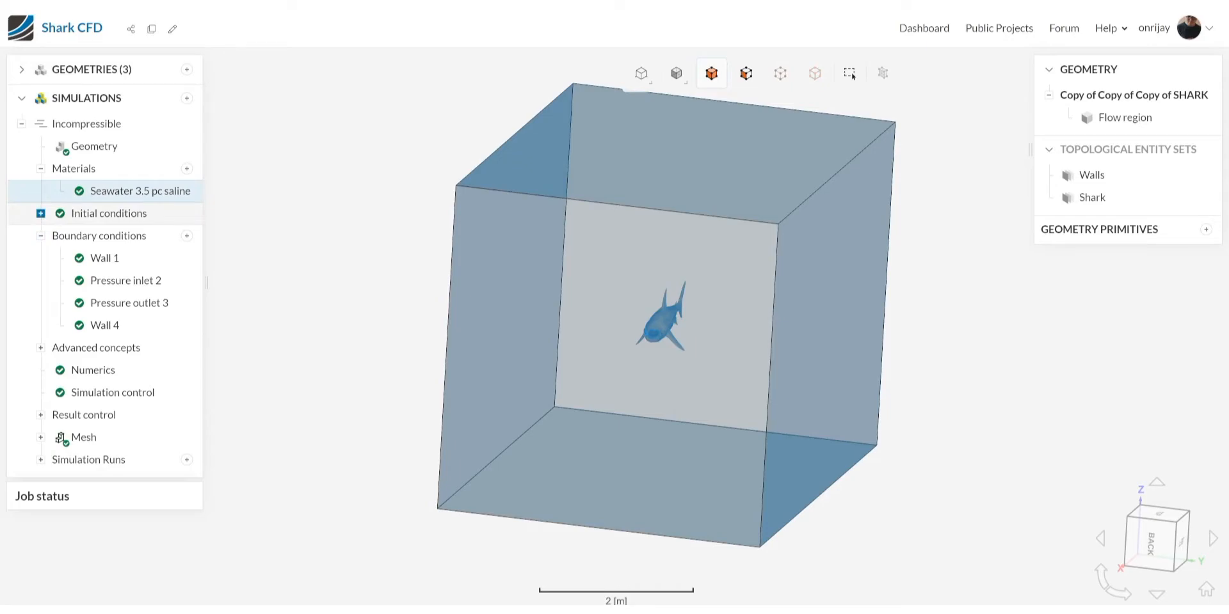
pyautogui.click(109, 213)
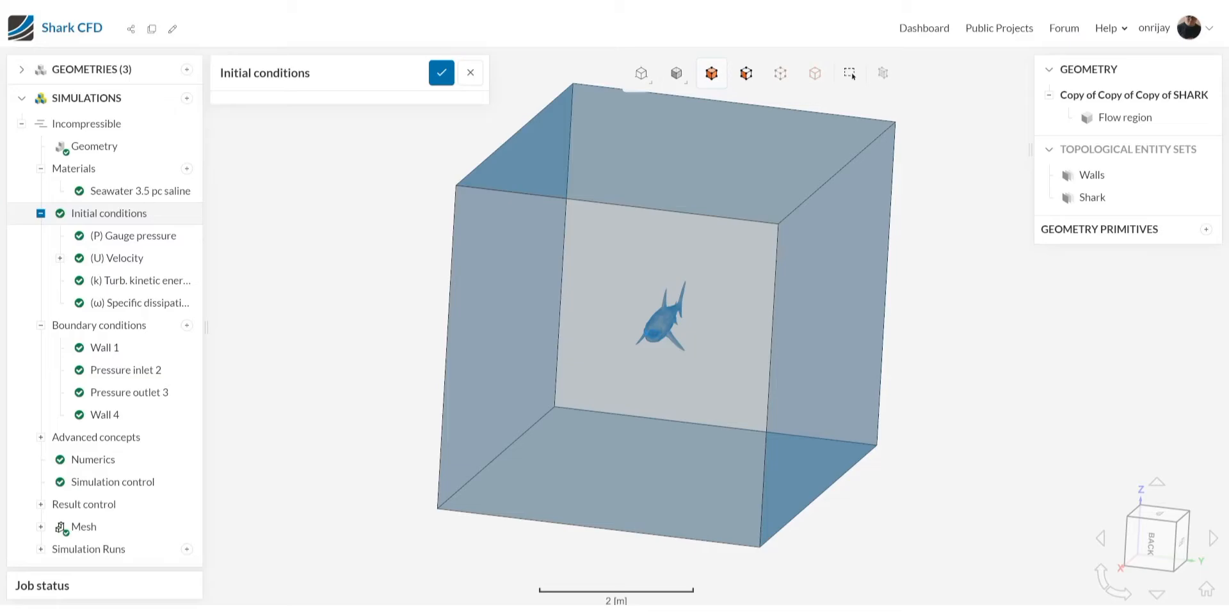
# Close the initial conditions and review Wall 1's slip setting, assigned faces and the available boundary condition types.
pyautogui.click(441, 73)
pyautogui.click(41, 213)
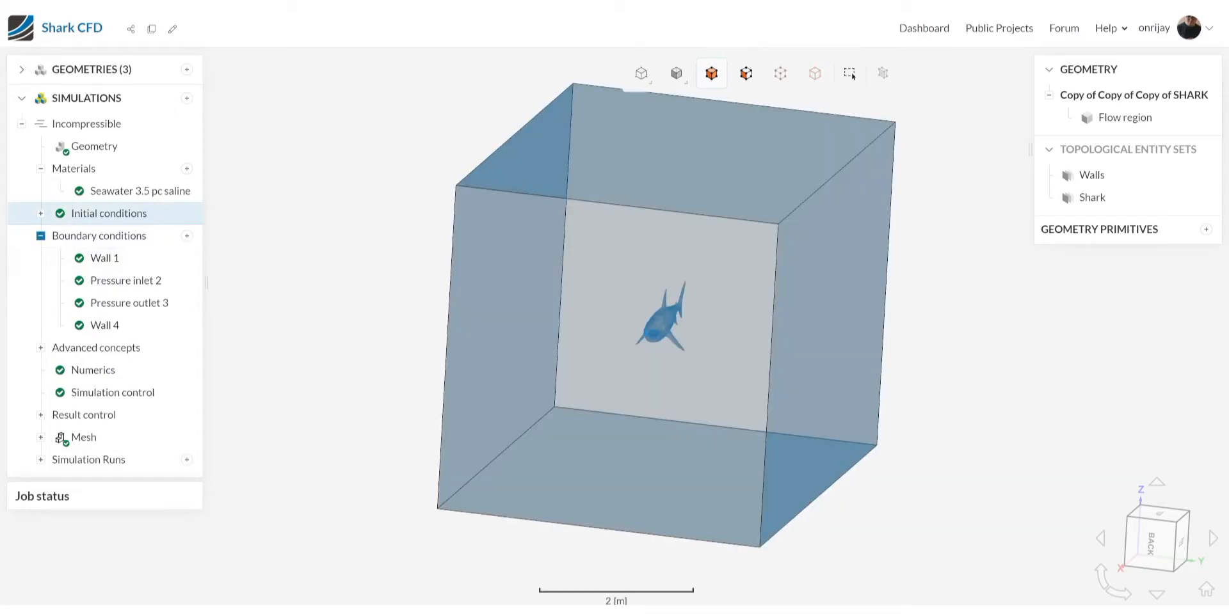
pyautogui.click(104, 258)
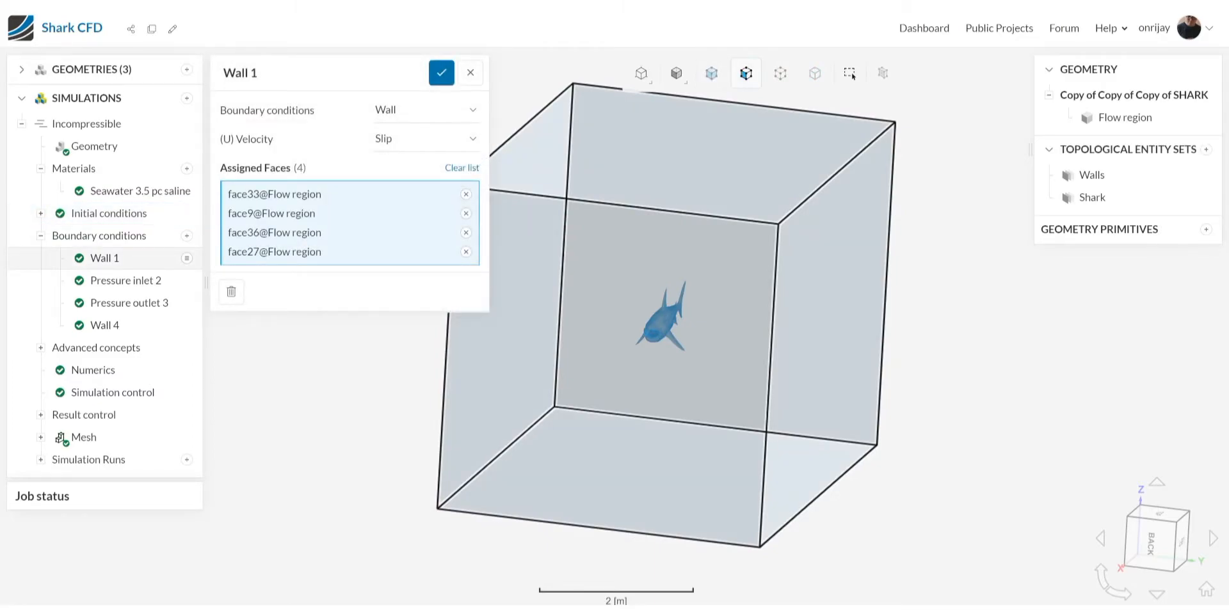
pyautogui.click(105, 259)
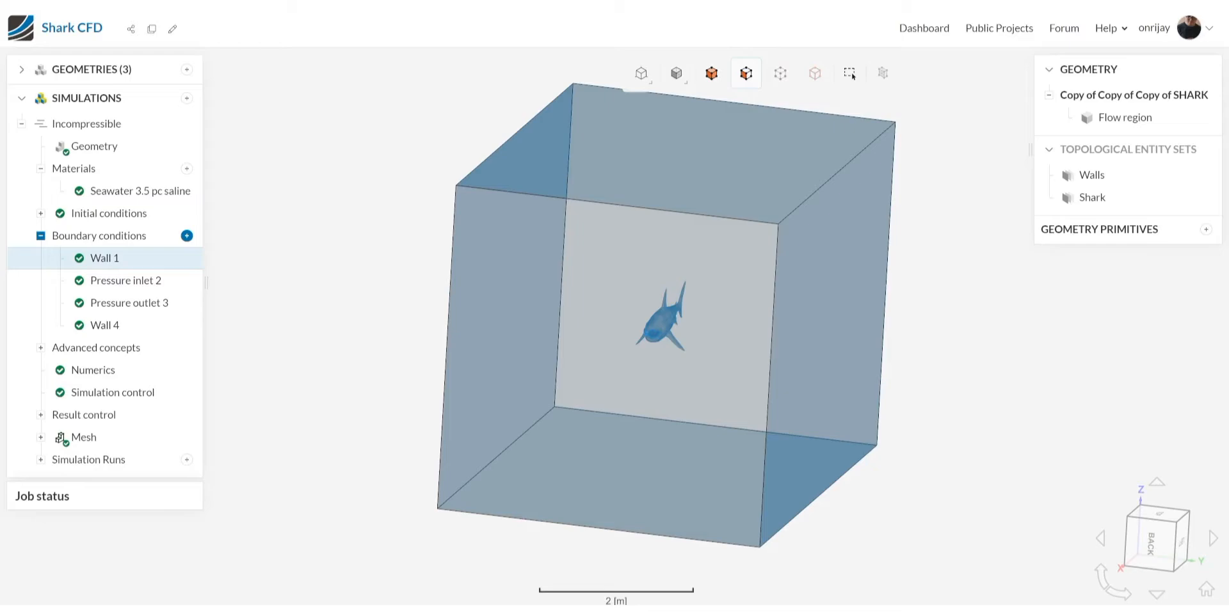
pyautogui.moveTo(596, 358); pyautogui.dragTo(474, 419)
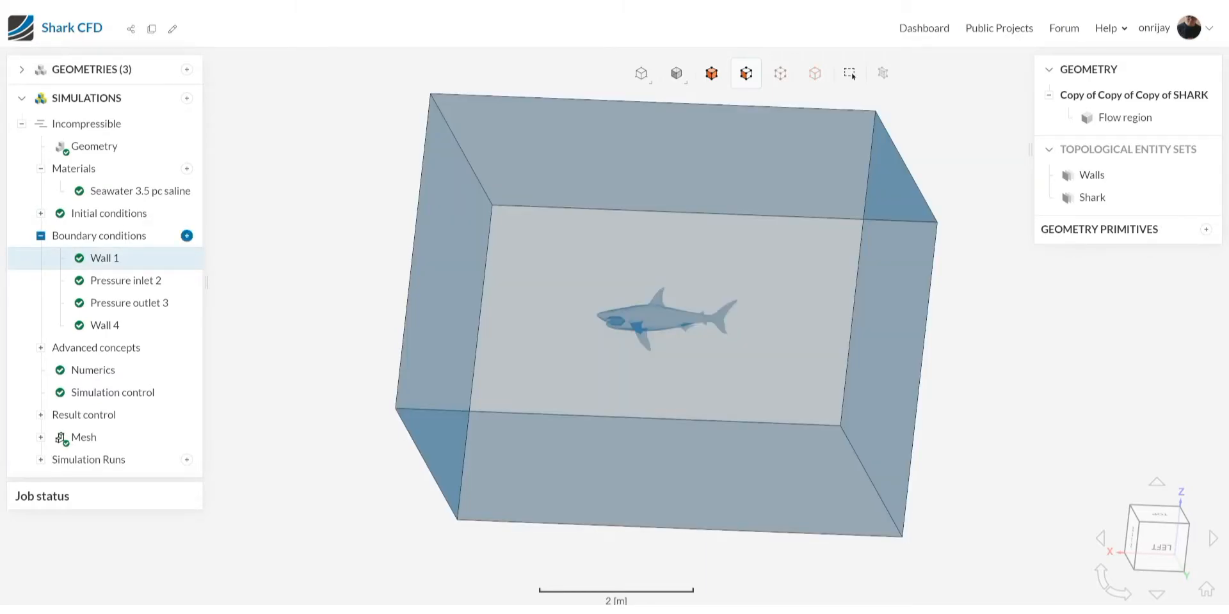
pyautogui.click(187, 235)
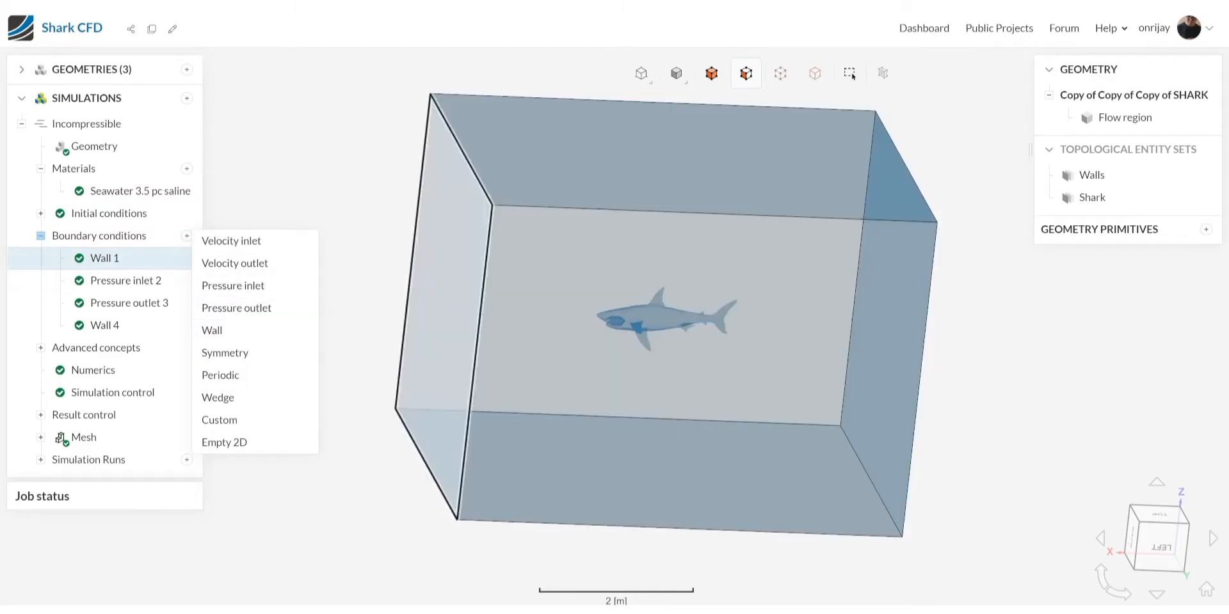
pyautogui.click(104, 258)
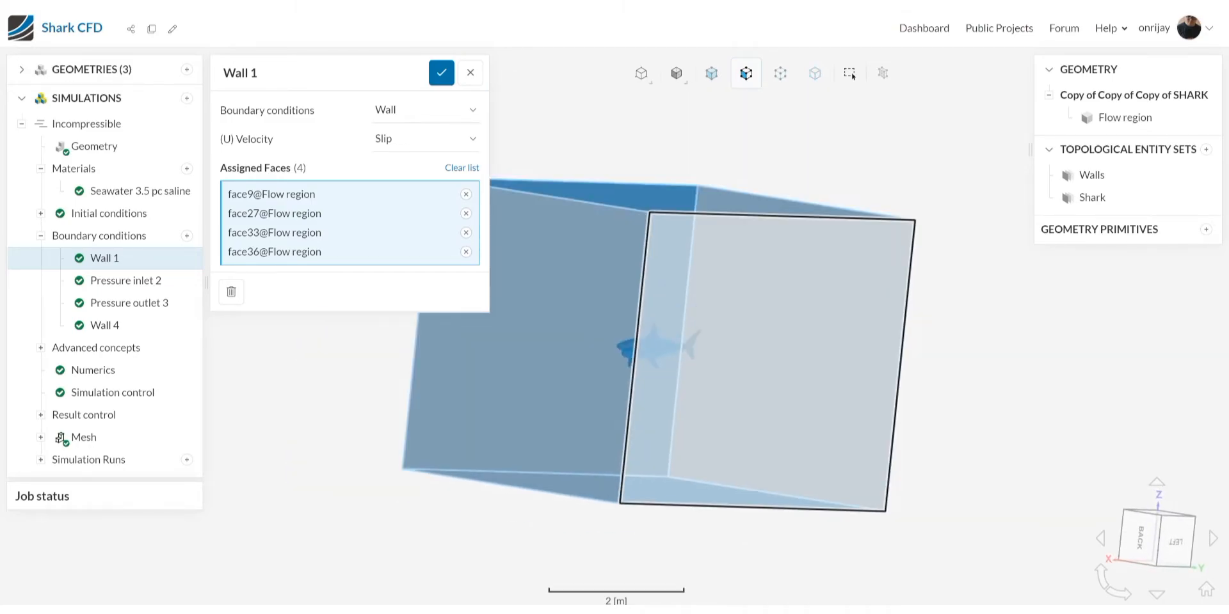
pyautogui.click(442, 73)
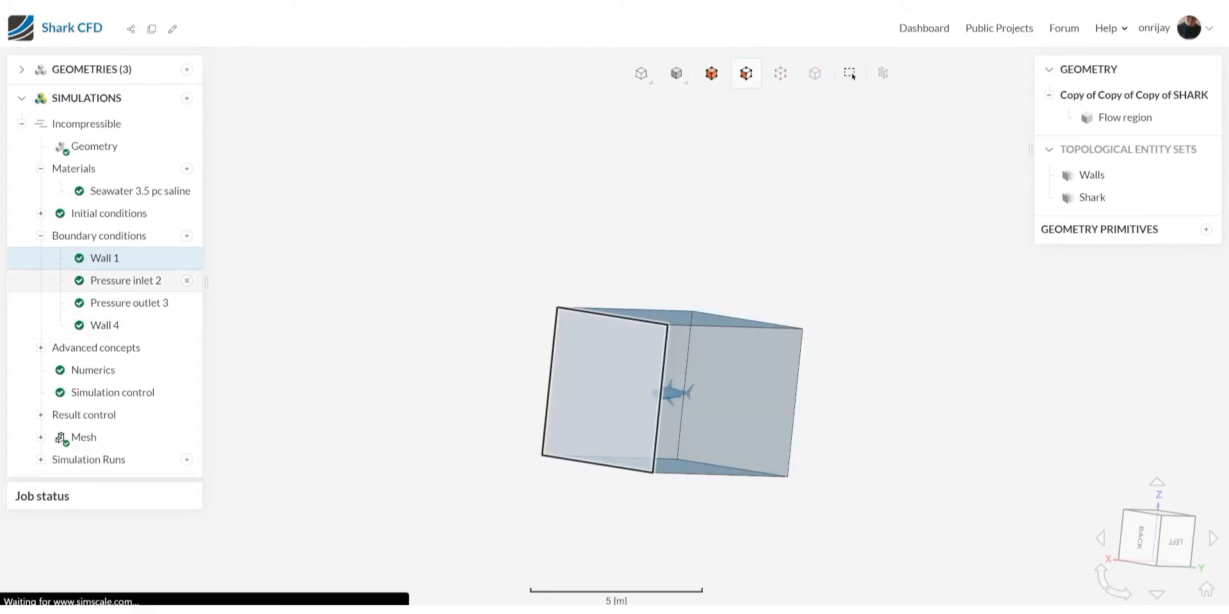
# Examine Pressure inlet 2's total gauge pressure, its unit options and the flow region face assigned to it.
pyautogui.click(125, 280)
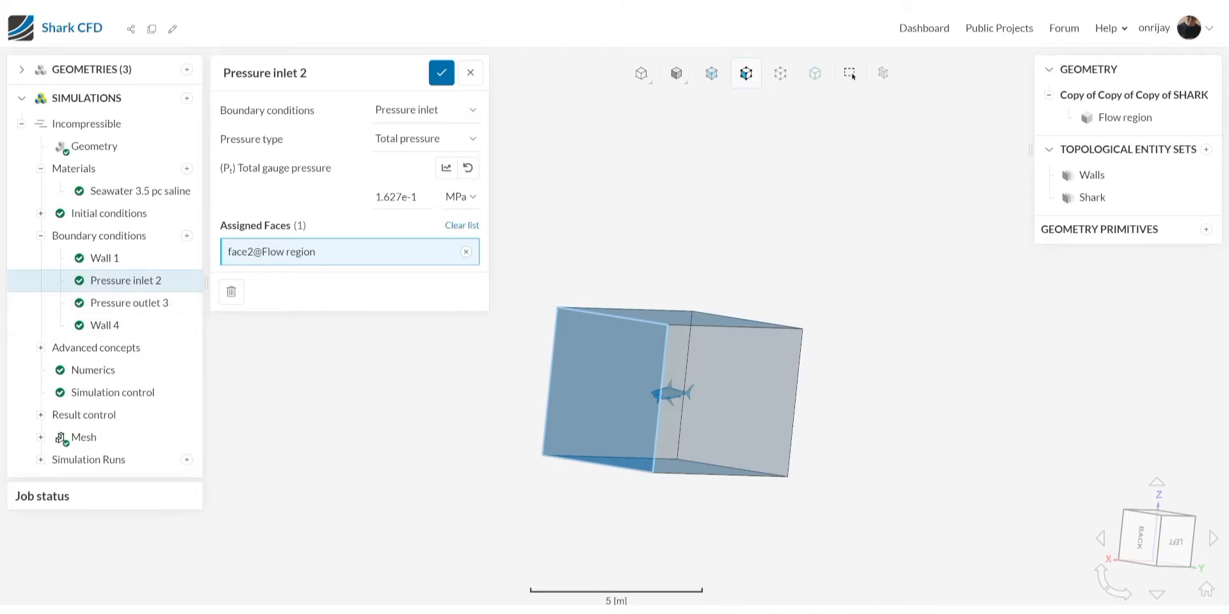
pyautogui.scroll(5, 604, 414)
pyautogui.moveTo(605, 413); pyautogui.dragTo(666, 411)
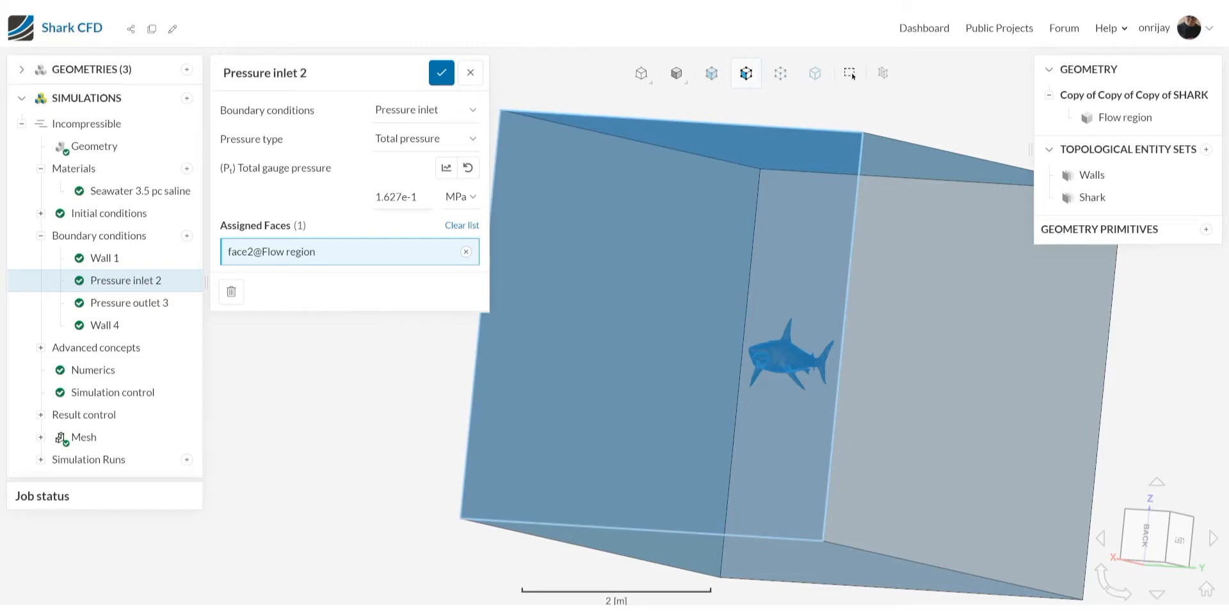
pyautogui.click(456, 197)
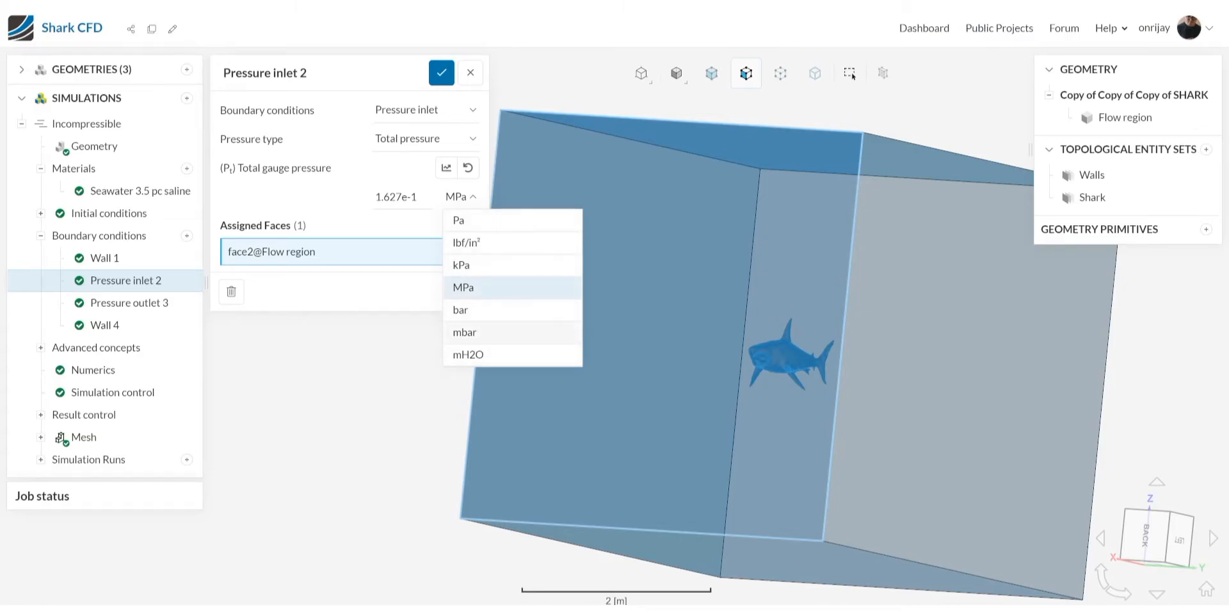
pyautogui.click(463, 288)
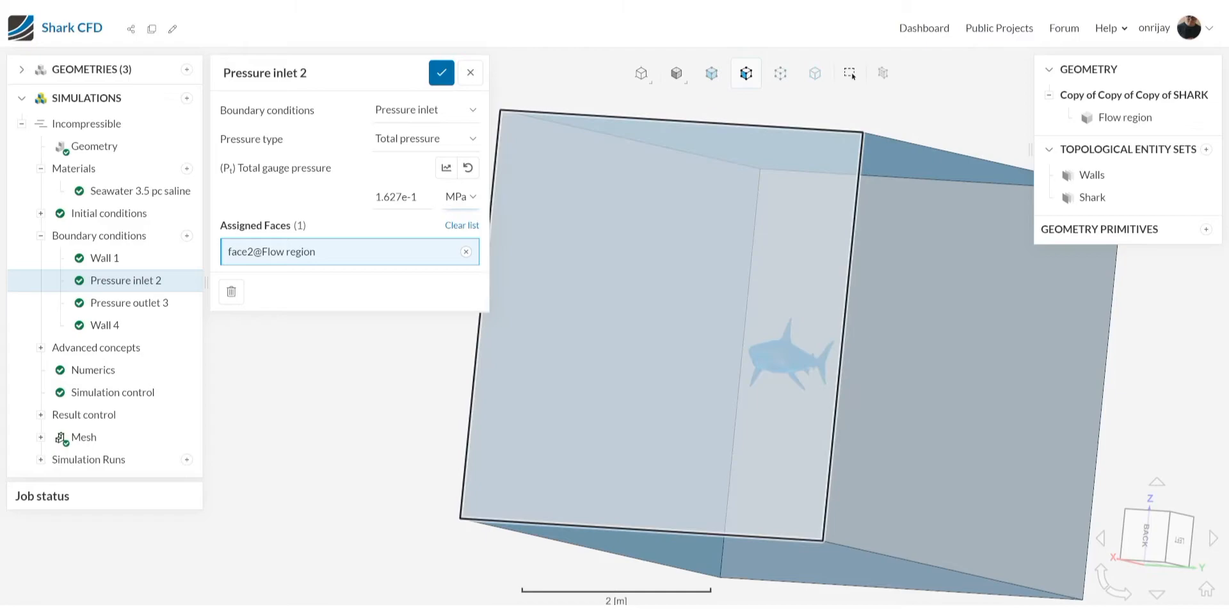
pyautogui.scroll(-5, 629, 379)
pyautogui.moveTo(755, 388); pyautogui.dragTo(453, 384)
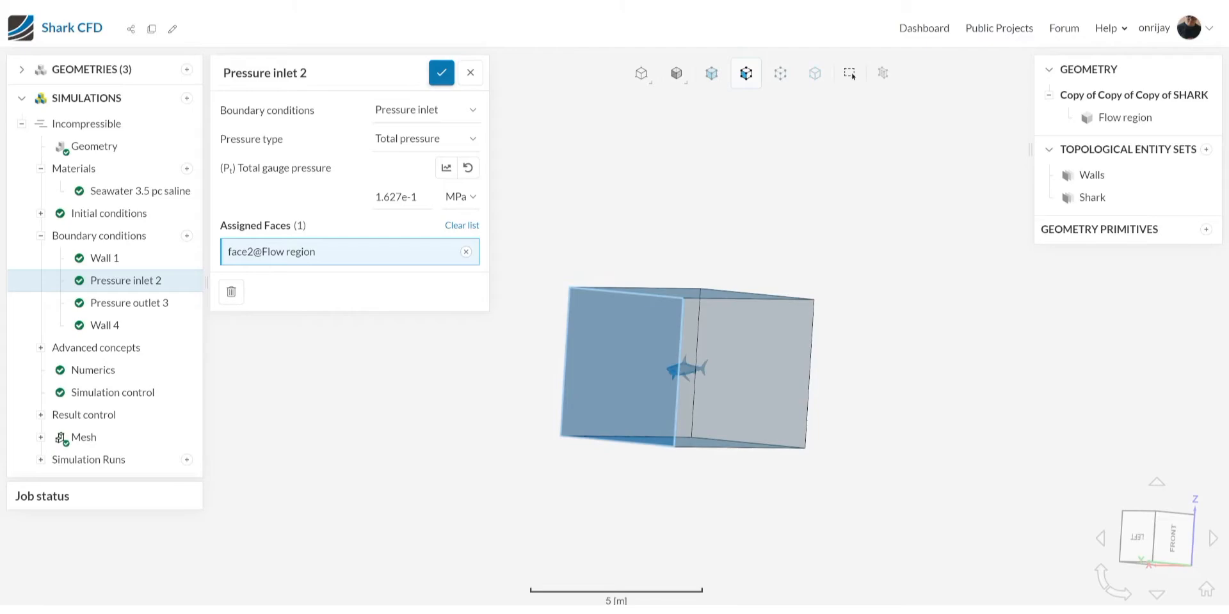
pyautogui.click(471, 72)
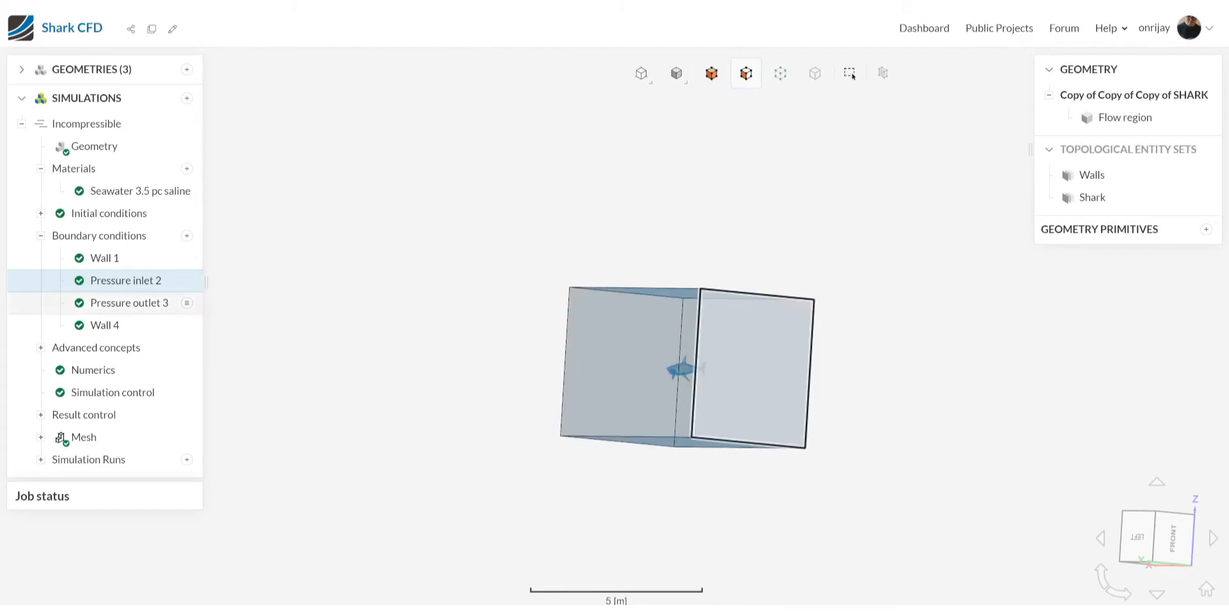
# Examine Pressure outlet 3's fixed gauge pressure, its unit options and the flow region face assigned to it.
pyautogui.click(129, 302)
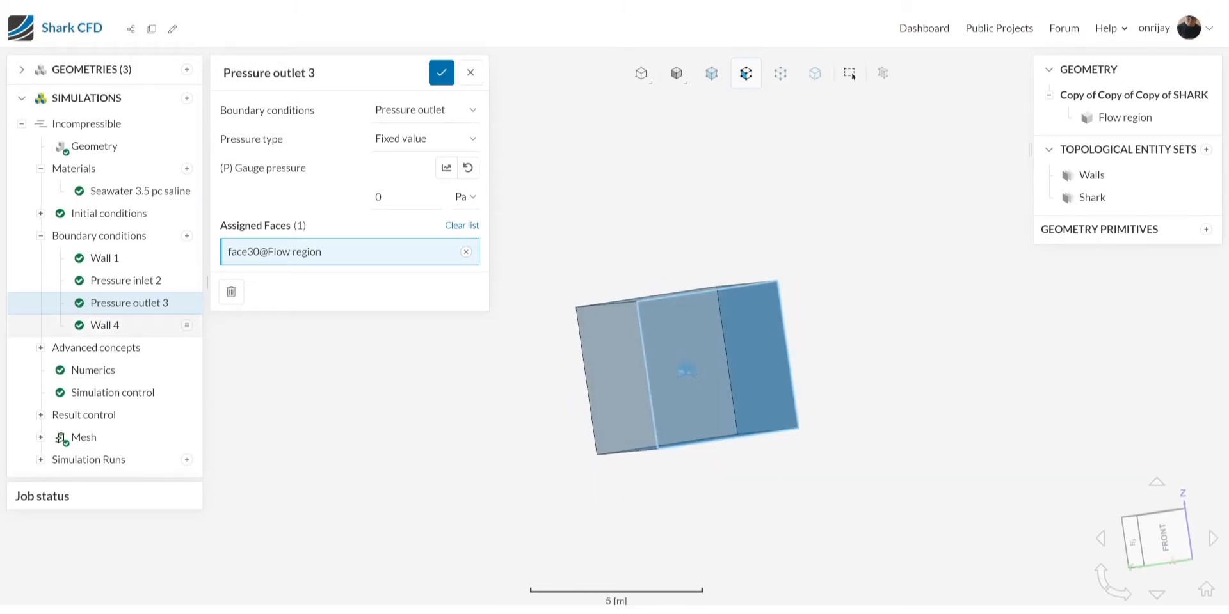
pyautogui.doubleClick(378, 197)
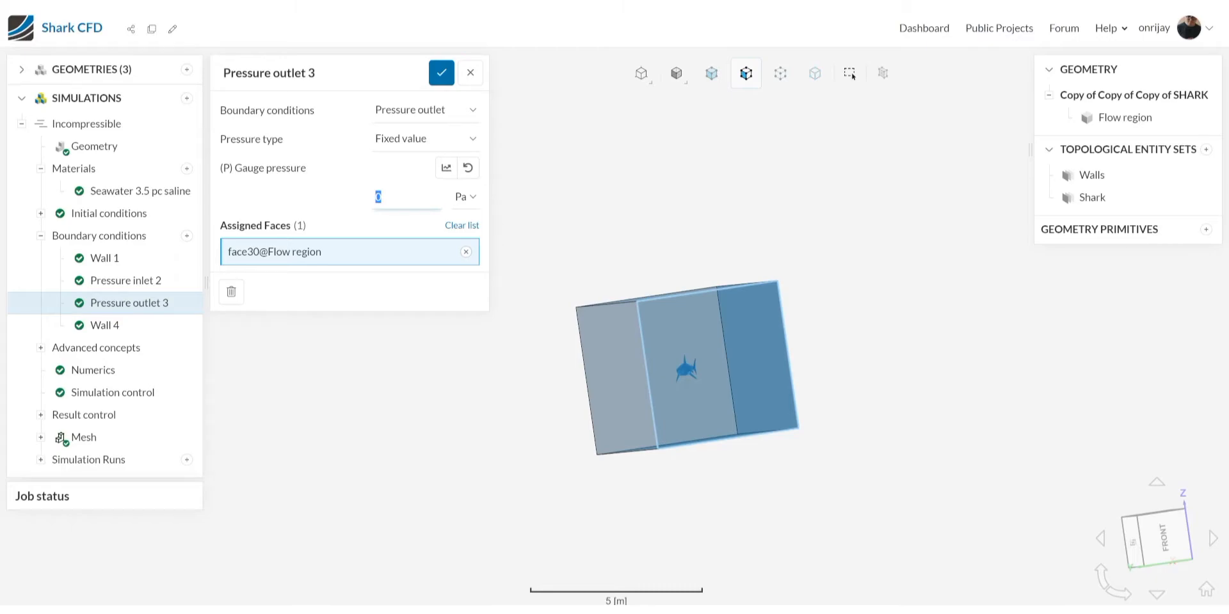
pyautogui.click(463, 197)
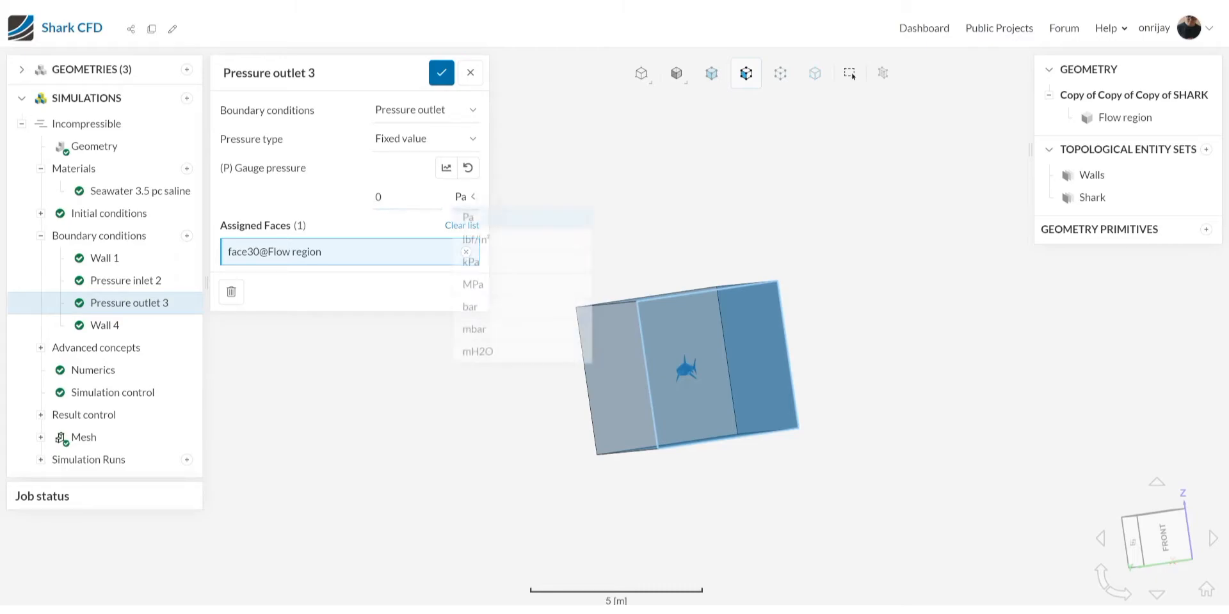
pyautogui.click(464, 198)
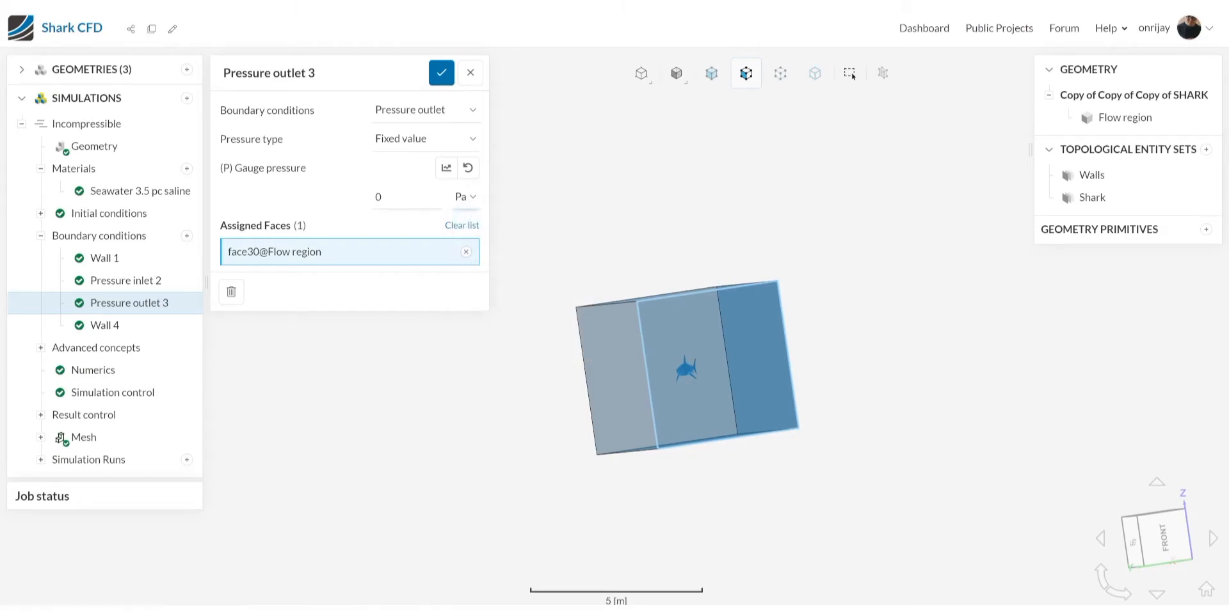
pyautogui.doubleClick(379, 197)
pyautogui.click(382, 198)
pyautogui.scroll(-1, 704, 368)
pyautogui.scroll(4, 703, 367)
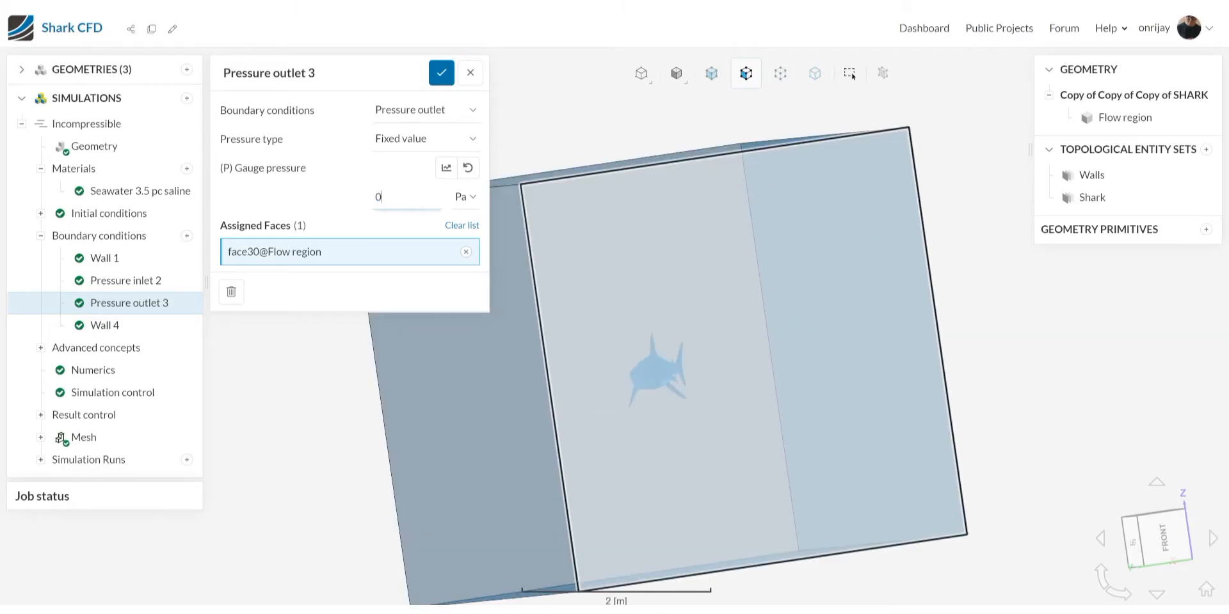
pyautogui.scroll(-3, 704, 367)
pyautogui.moveTo(704, 368); pyautogui.dragTo(794, 381)
pyautogui.moveTo(710, 370); pyautogui.dragTo(803, 372)
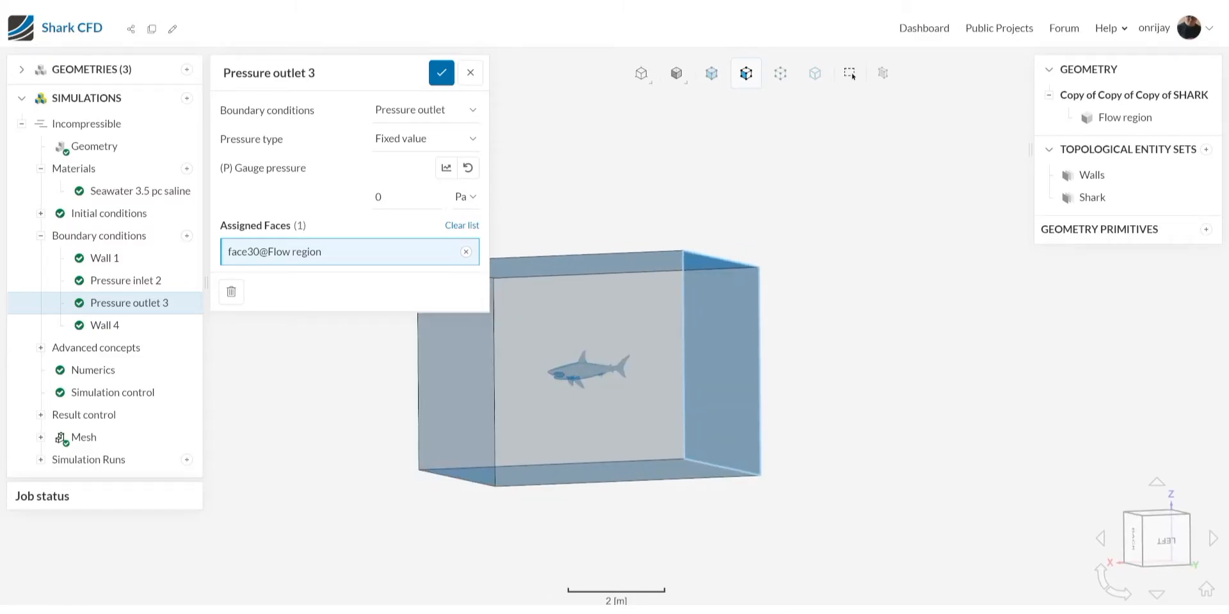
pyautogui.click(442, 73)
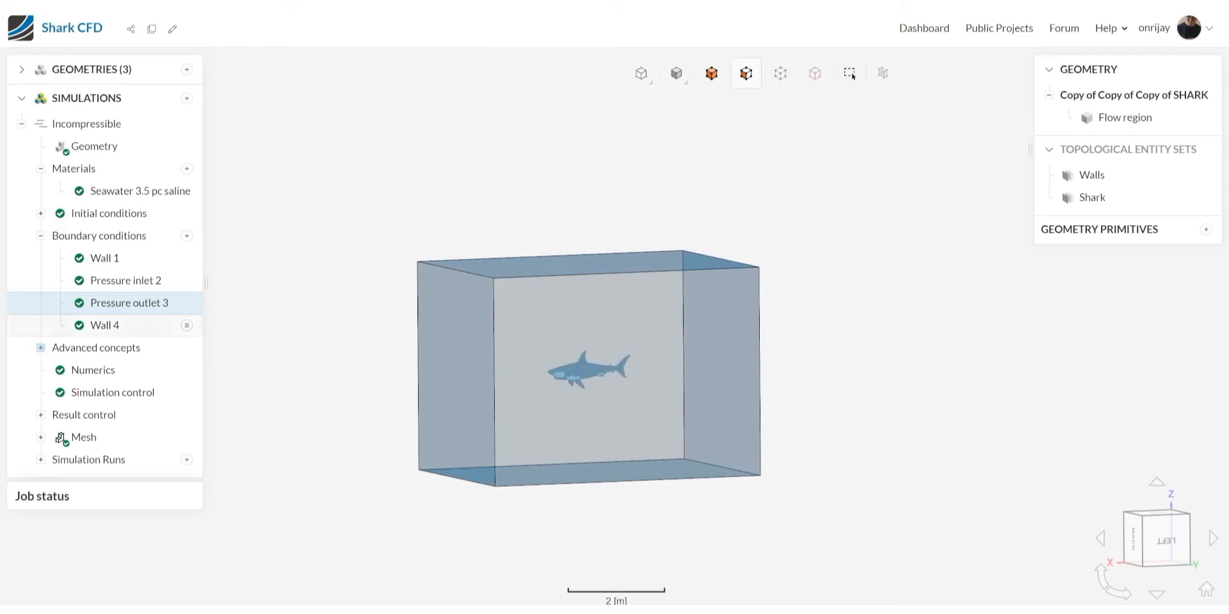
# Inspect Wall 4's slip setting and assigned face, hiding the Walls entity set to isolate the shark surface.
pyautogui.click(105, 325)
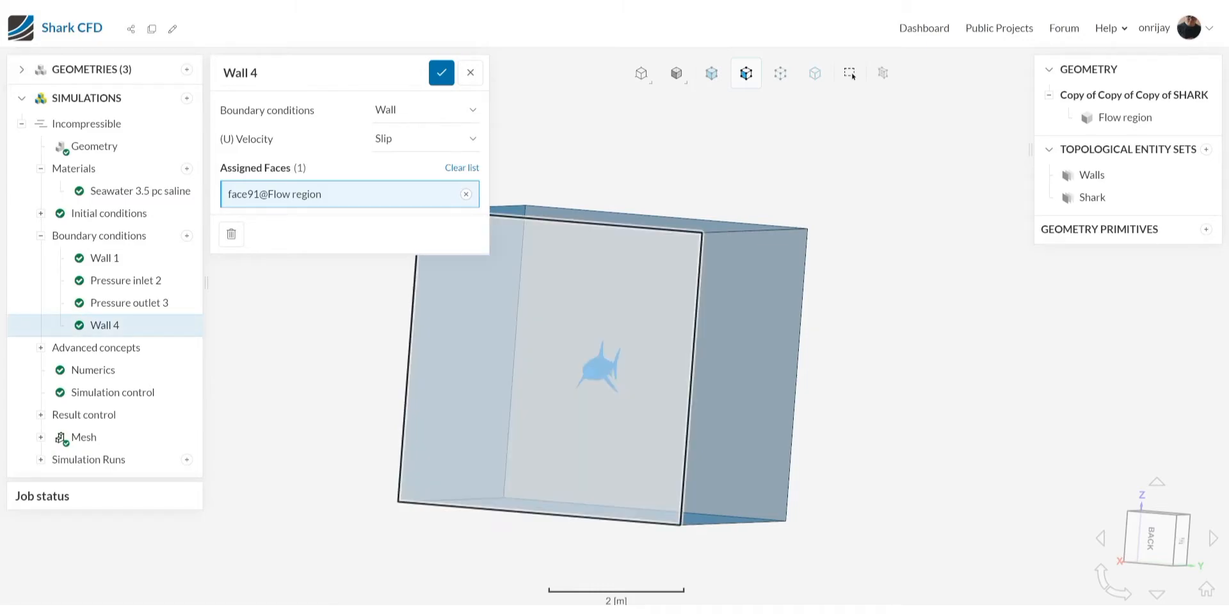
pyautogui.scroll(4, 562, 348)
pyautogui.moveTo(561, 348); pyautogui.dragTo(575, 225, button='right')
pyautogui.moveTo(574, 225); pyautogui.dragTo(581, 187)
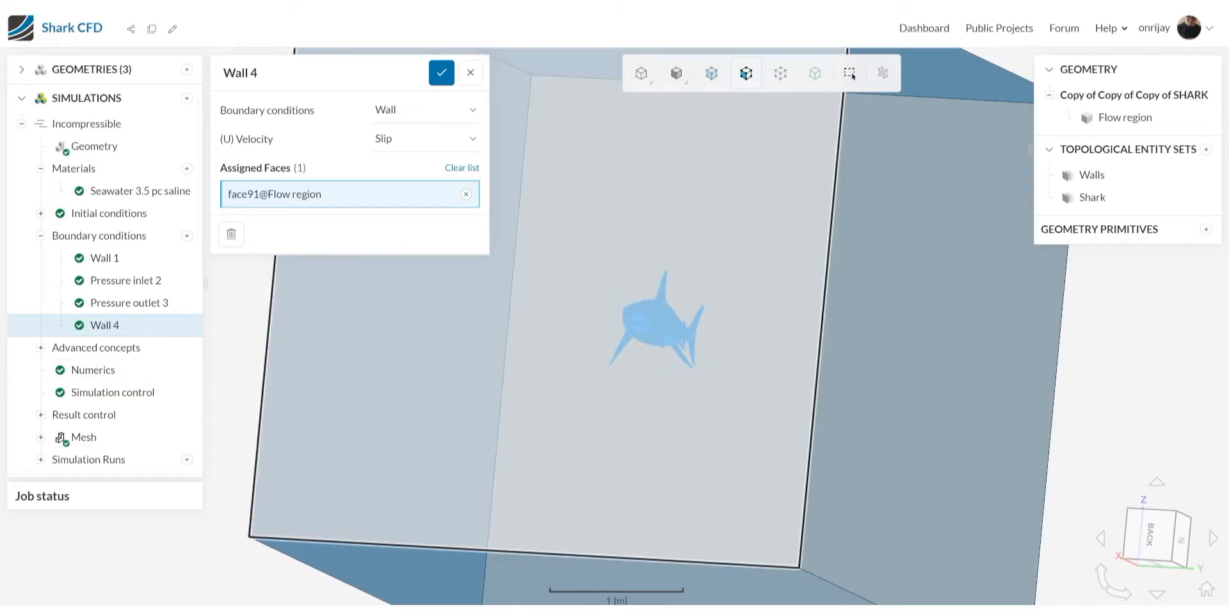
pyautogui.scroll(-5, 494, 410)
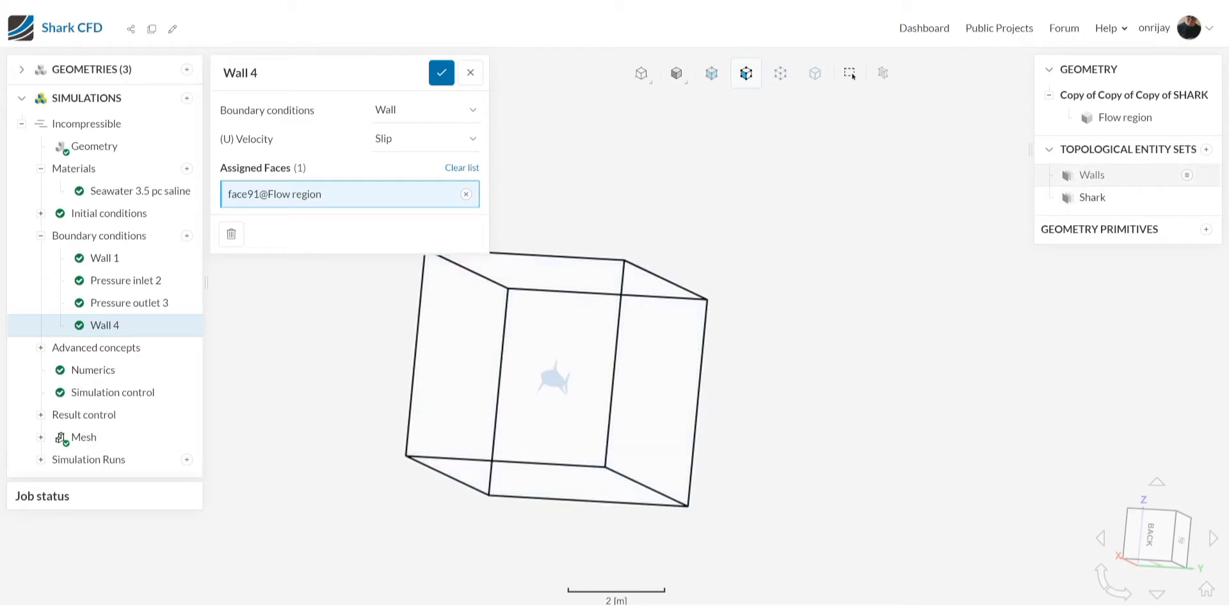
pyautogui.scroll(5, 562, 385)
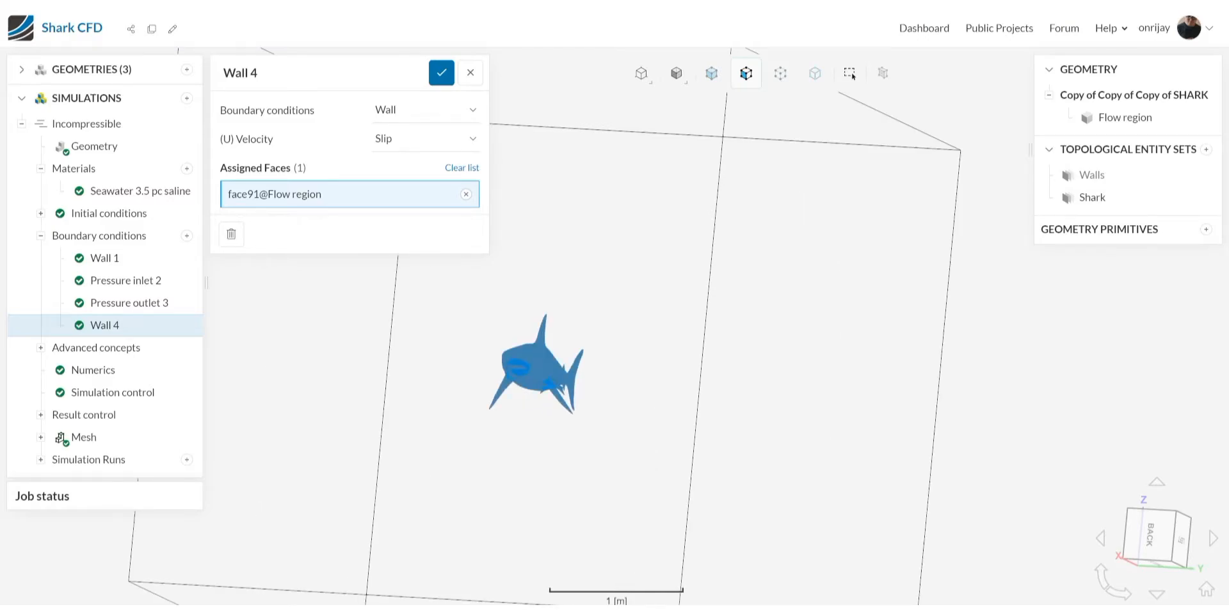
pyautogui.scroll(-3, 791, 226)
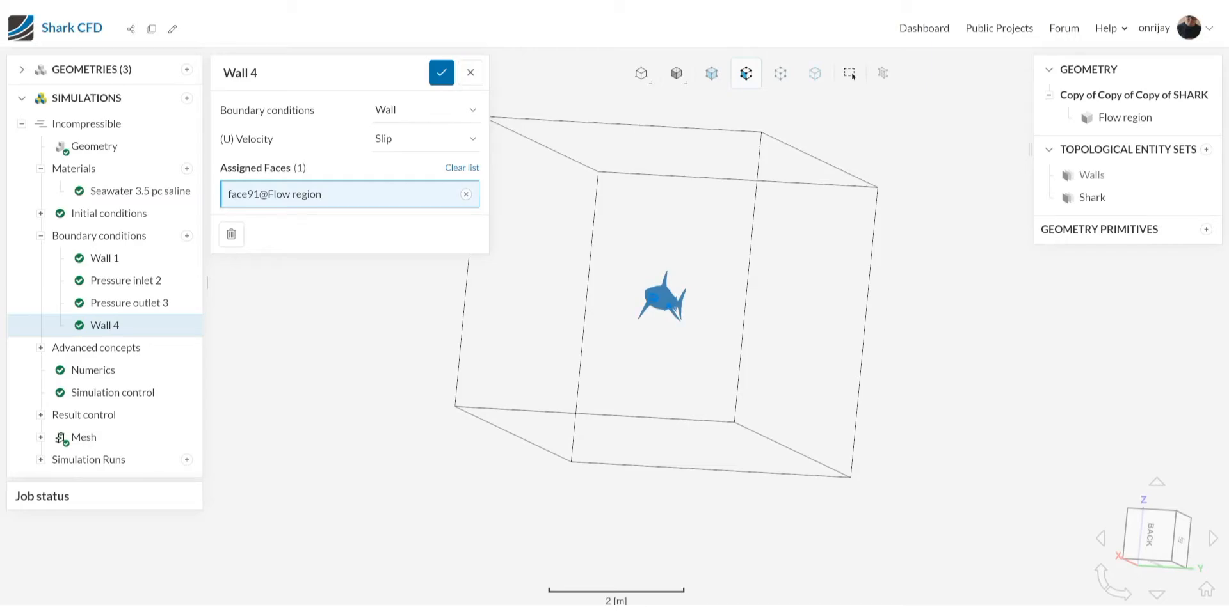
# Look over the face assignment and visibility commands for Wall 4, and make the Walls entity set visible again.
pyautogui.rightClick(950, 274)
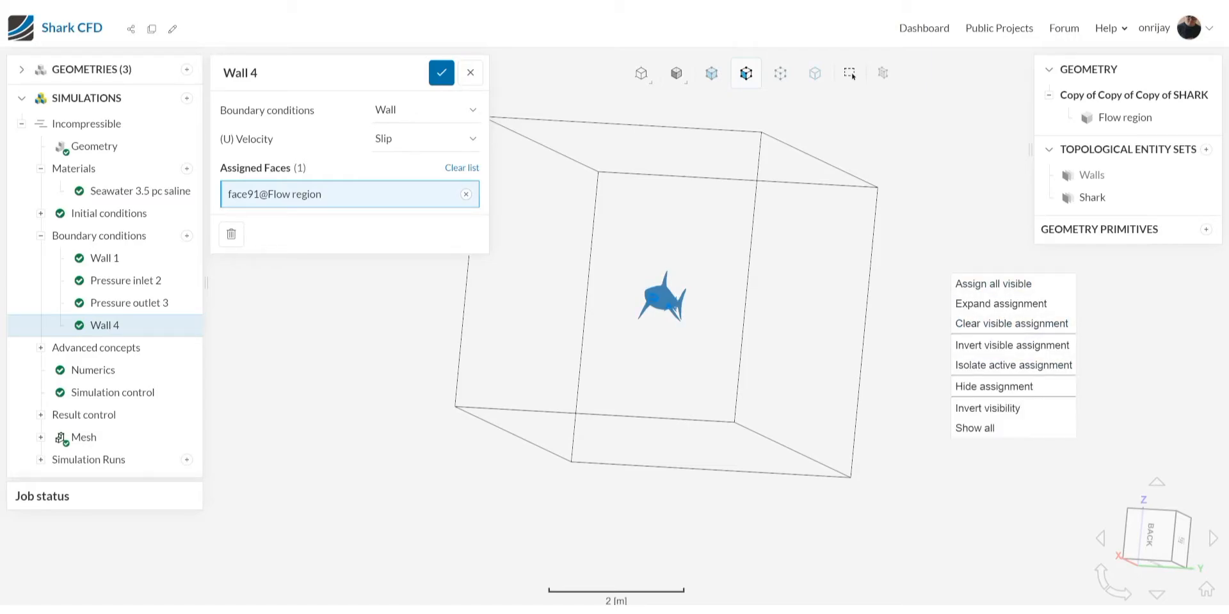
pyautogui.rightClick(913, 225)
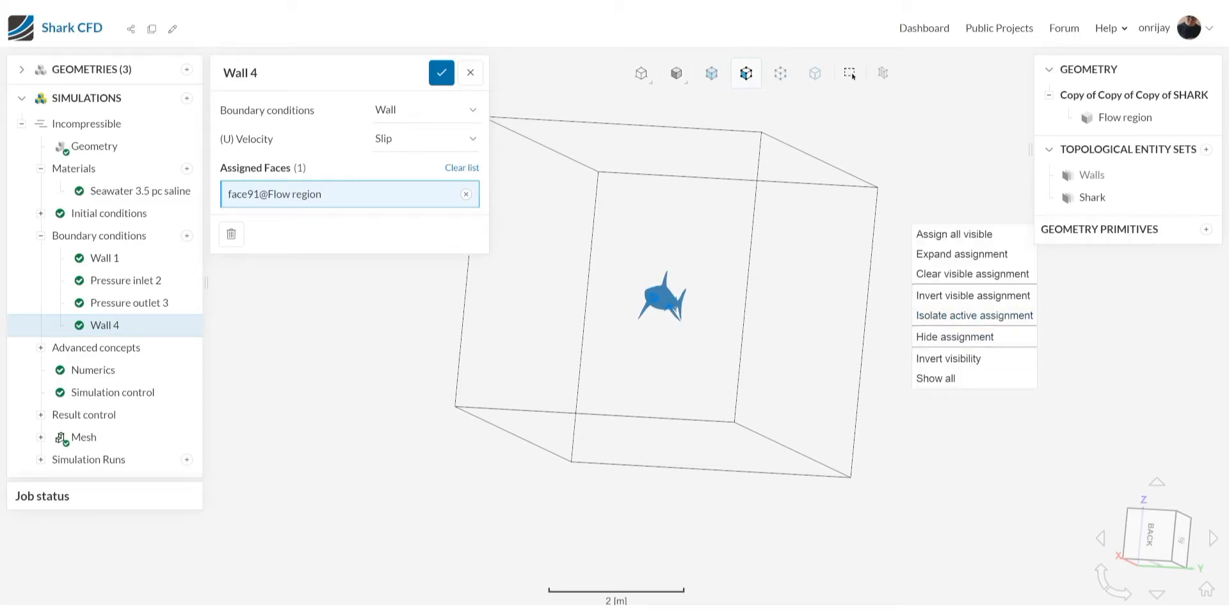
pyautogui.rightClick(294, 385)
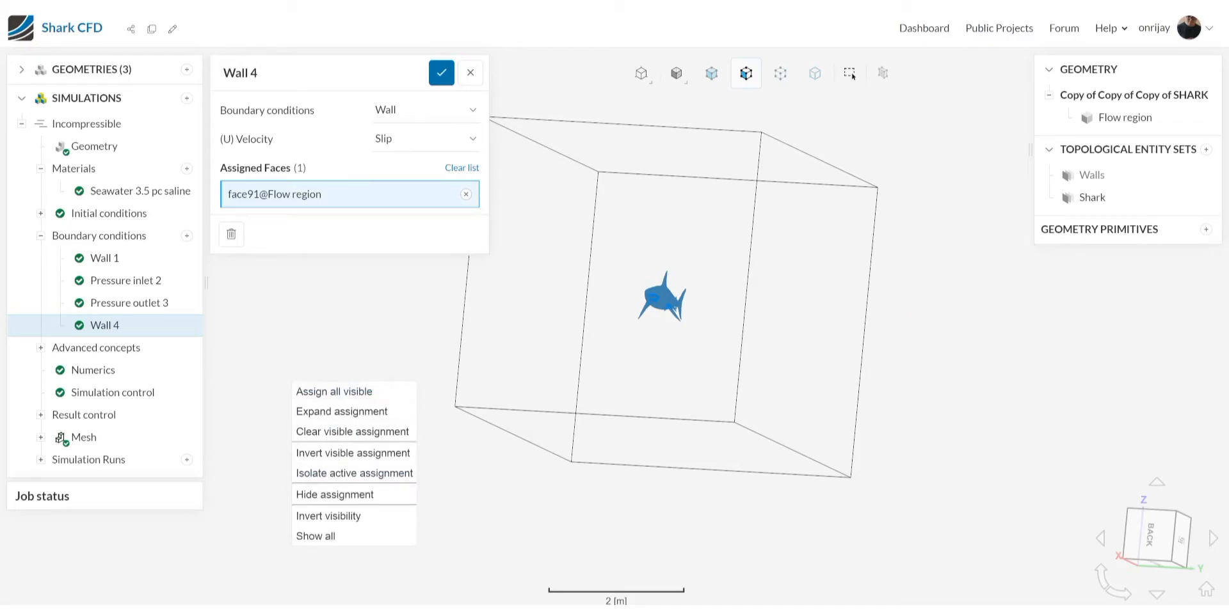
pyautogui.rightClick(913, 192)
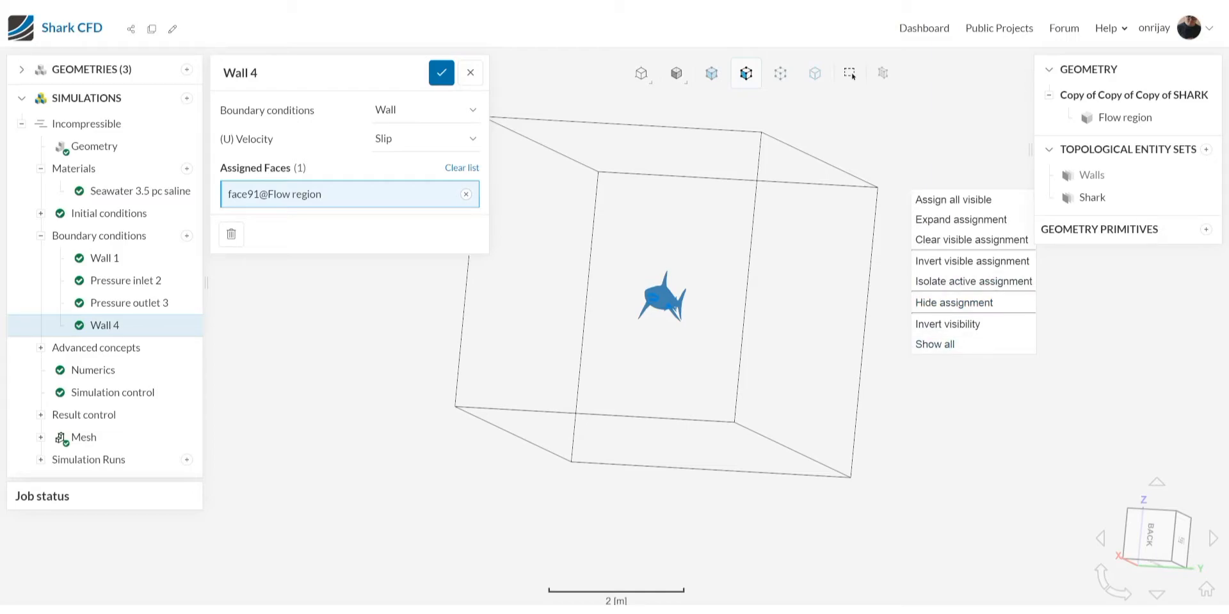
pyautogui.rightClick(947, 401)
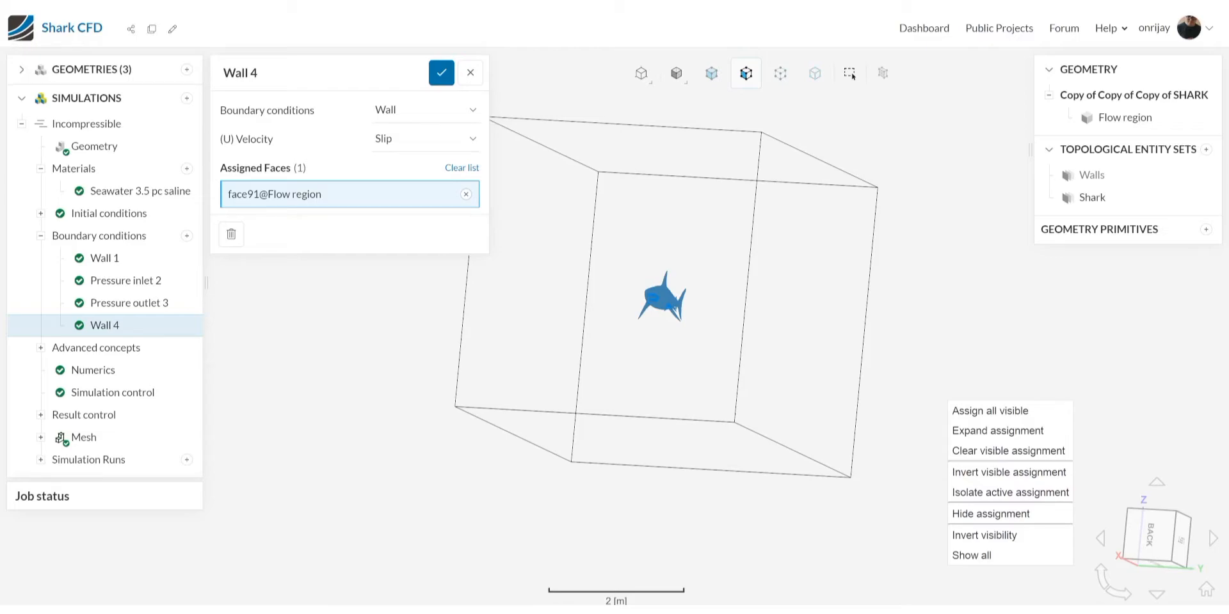
pyautogui.press('Escape')
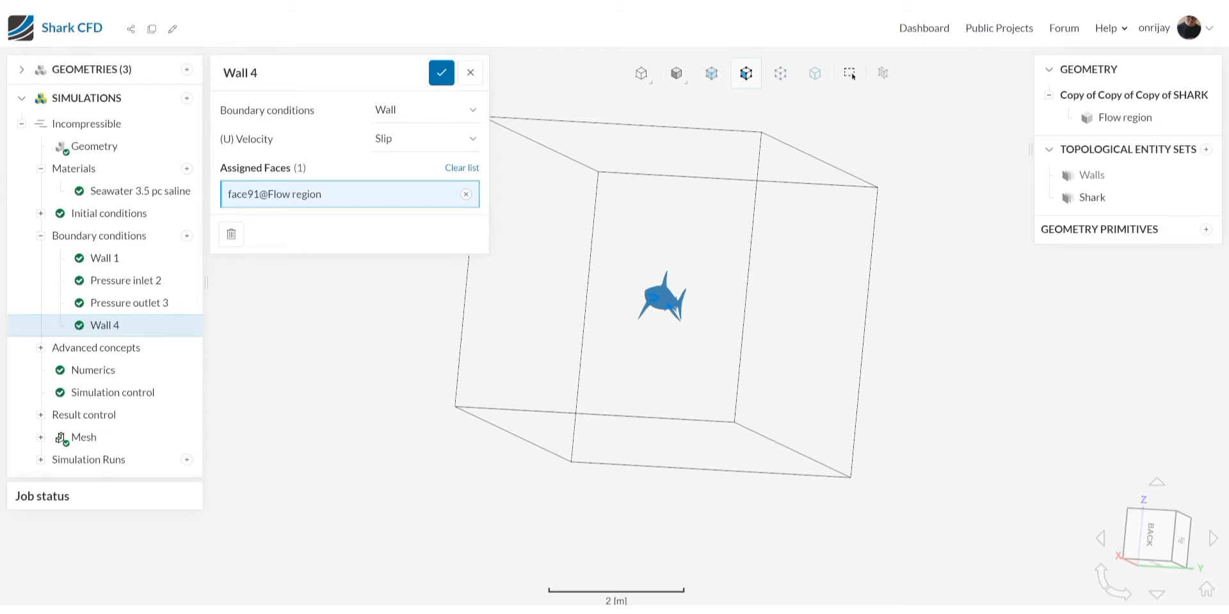
pyautogui.moveTo(896, 397); pyautogui.dragTo(975, 396)
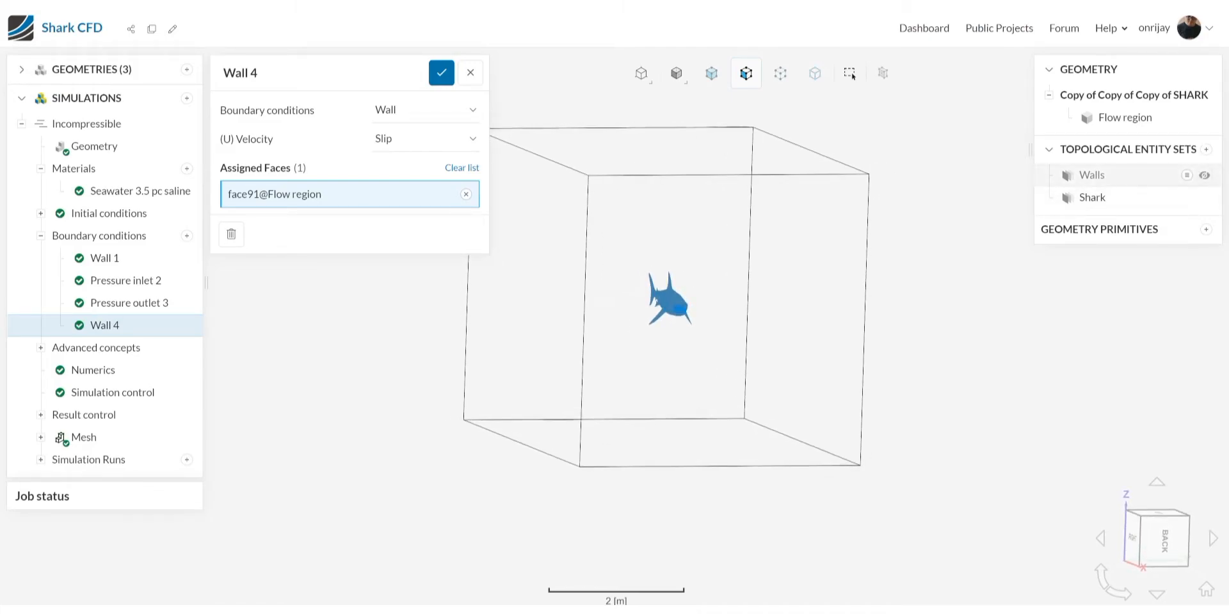
pyautogui.click(1204, 176)
# Try adding face2 and face33 of the flow region to Wall 4's assigned faces, and remove both again.
pyautogui.click(630, 364)
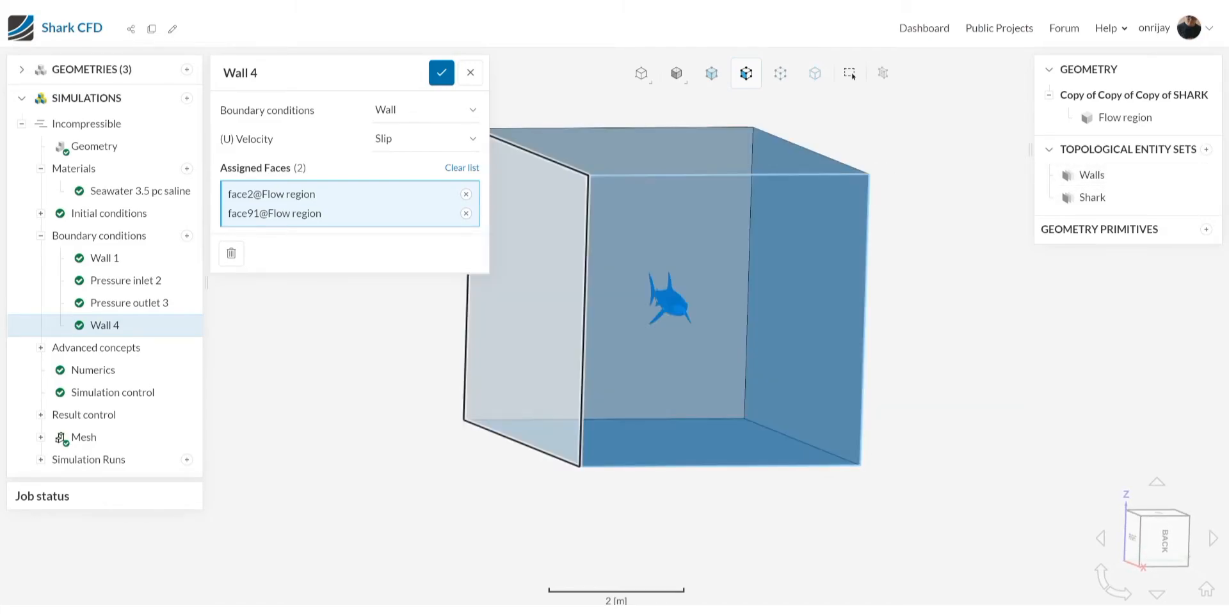
pyautogui.click(534, 358)
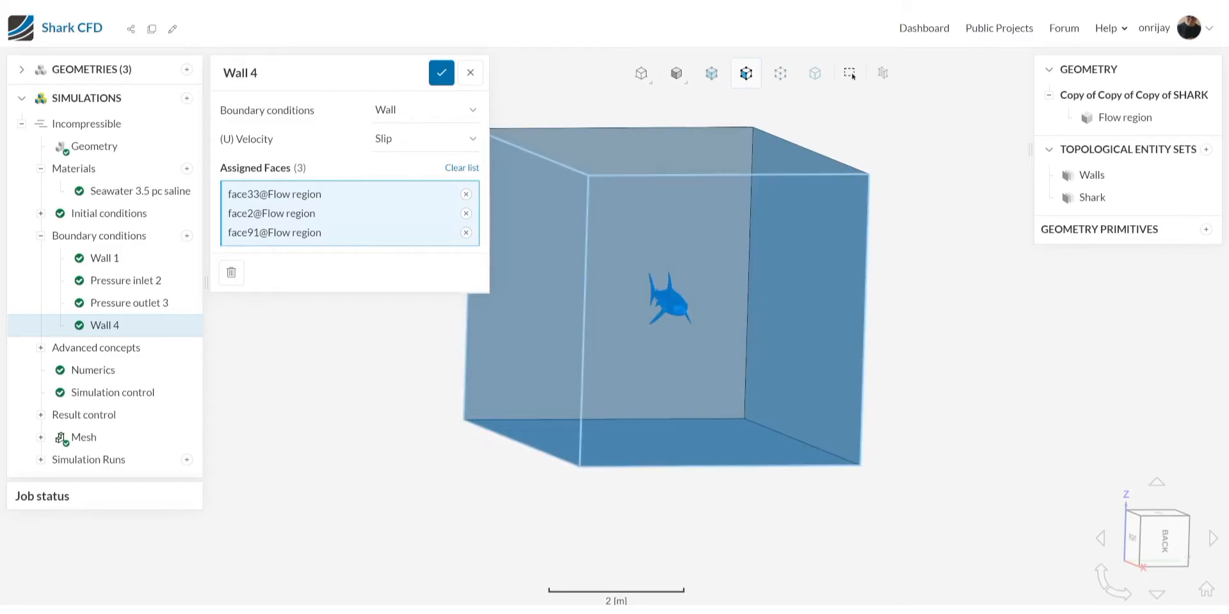
pyautogui.click(534, 359)
pyautogui.click(630, 365)
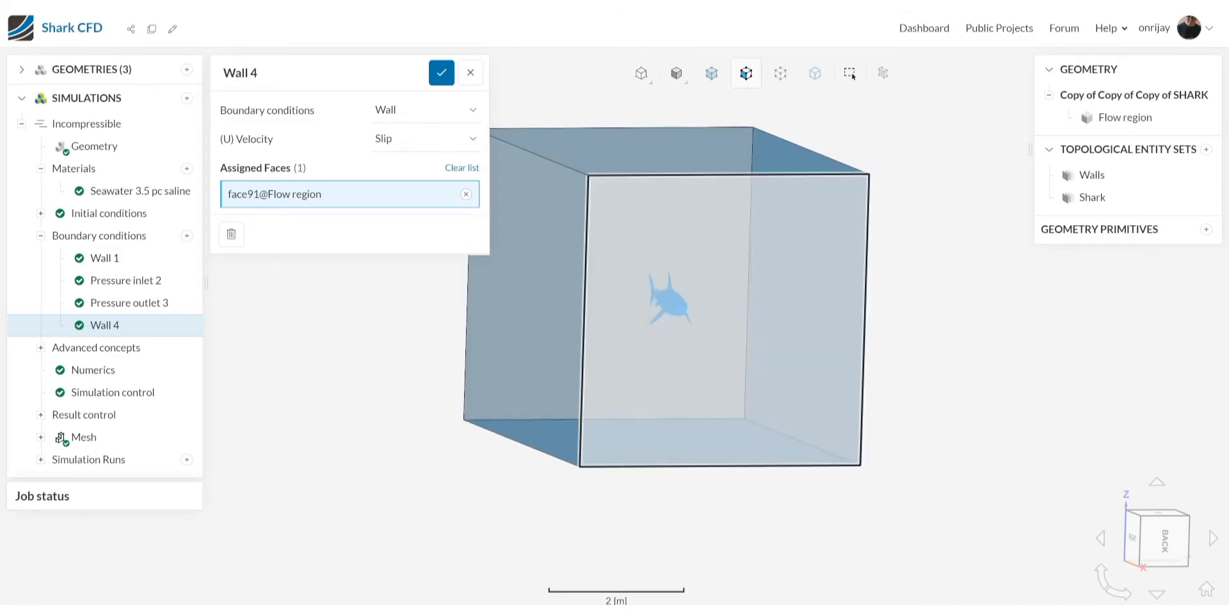
# Hide the Walls entity set to isolate the shark, then deselect and reselect its surface as Wall 4's assigned face.
pyautogui.moveTo(630, 365); pyautogui.dragTo(520, 340)
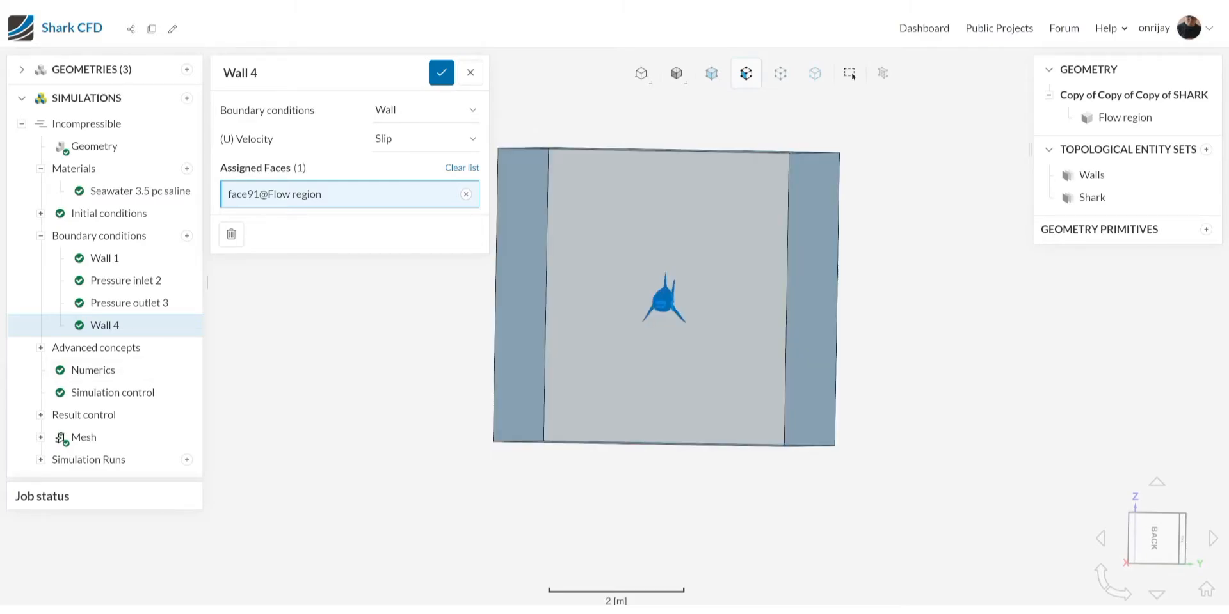
pyautogui.scroll(4, 668, 269)
pyautogui.scroll(-8, 697, 340)
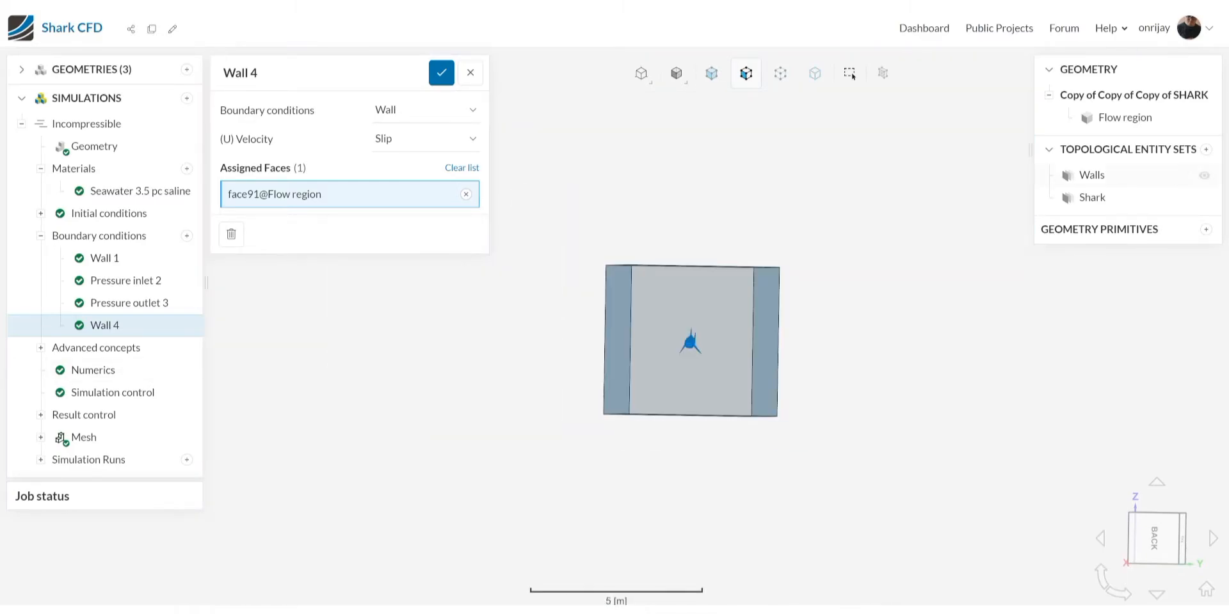
pyautogui.scroll(5, 677, 336)
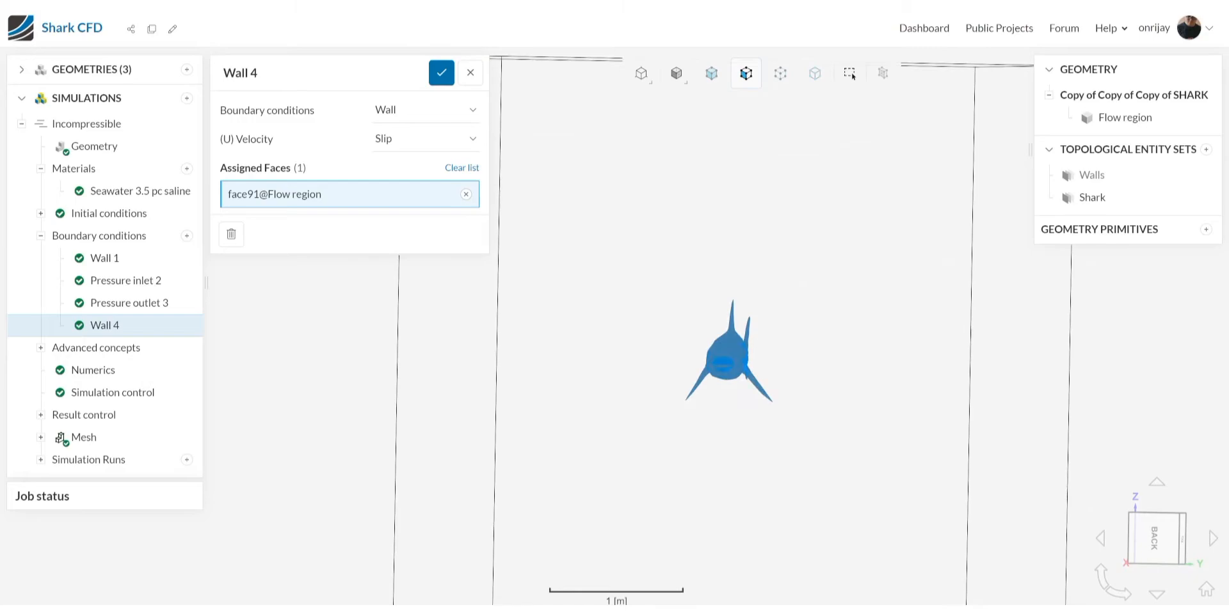
pyautogui.moveTo(727, 354); pyautogui.dragTo(633, 319, button='right')
pyautogui.moveTo(633, 319)
pyautogui.mouseDown()
pyautogui.moveTo(564, 322)
pyautogui.moveTo(614, 321)
pyautogui.mouseUp()
pyautogui.click(619, 323)
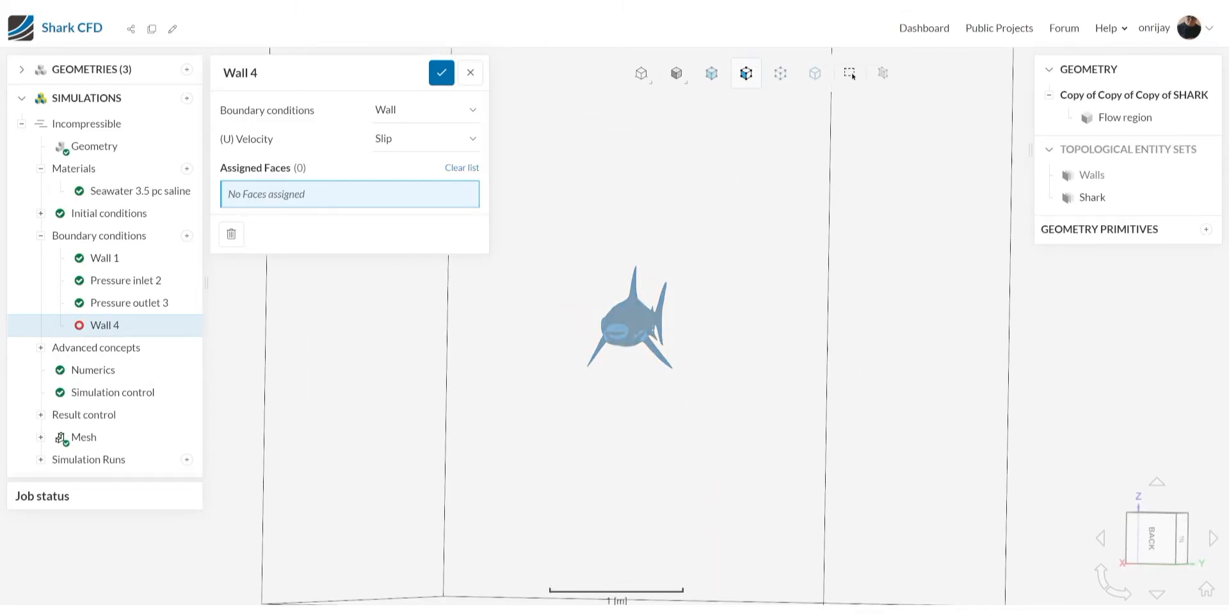
pyautogui.click(620, 322)
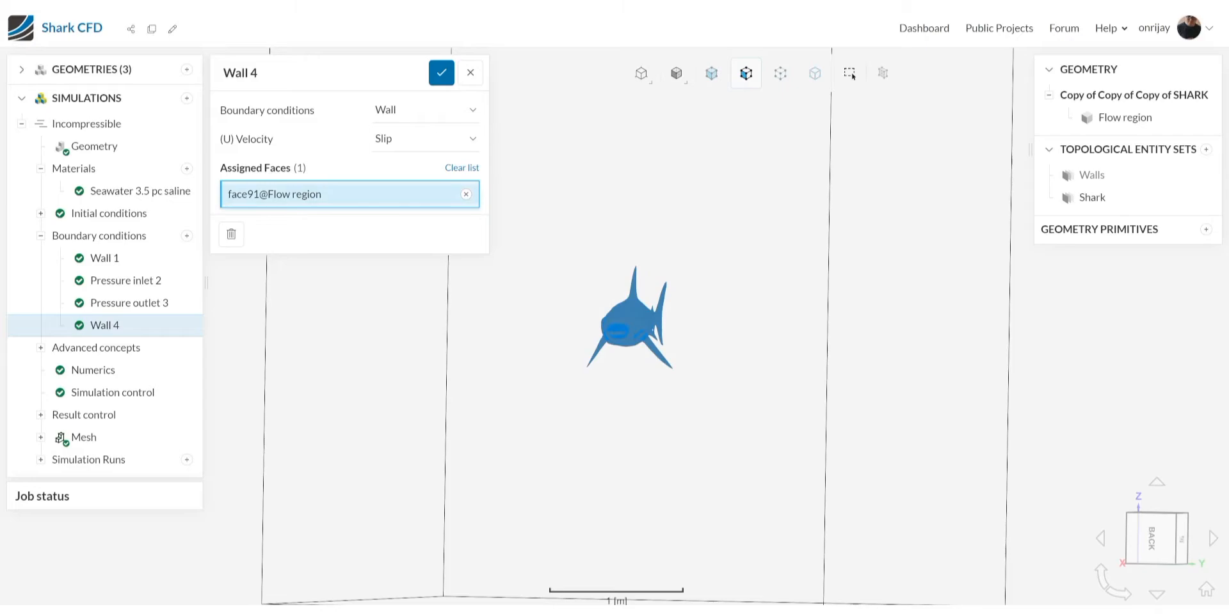
# Check the velocity options for Wall 4 on the shark surface, keep Slip, and save the boundary condition.
pyautogui.scroll(5, 625, 325)
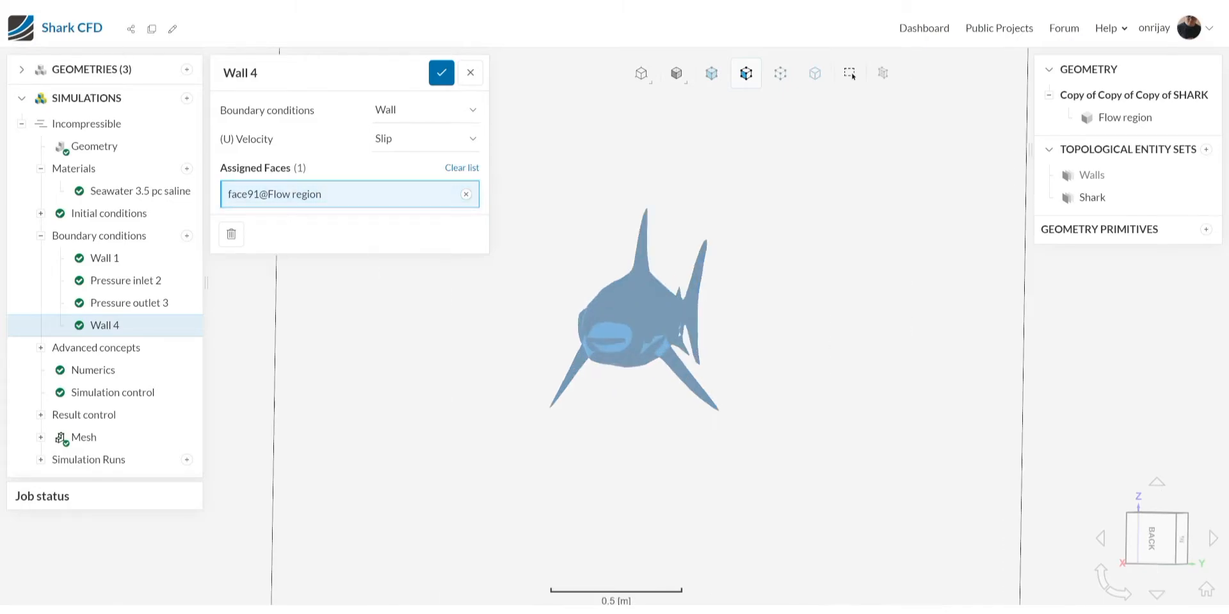
pyautogui.moveTo(625, 326)
pyautogui.mouseDown()
pyautogui.moveTo(519, 326)
pyautogui.moveTo(630, 288)
pyautogui.moveTo(720, 323)
pyautogui.moveTo(637, 325)
pyautogui.mouseUp()
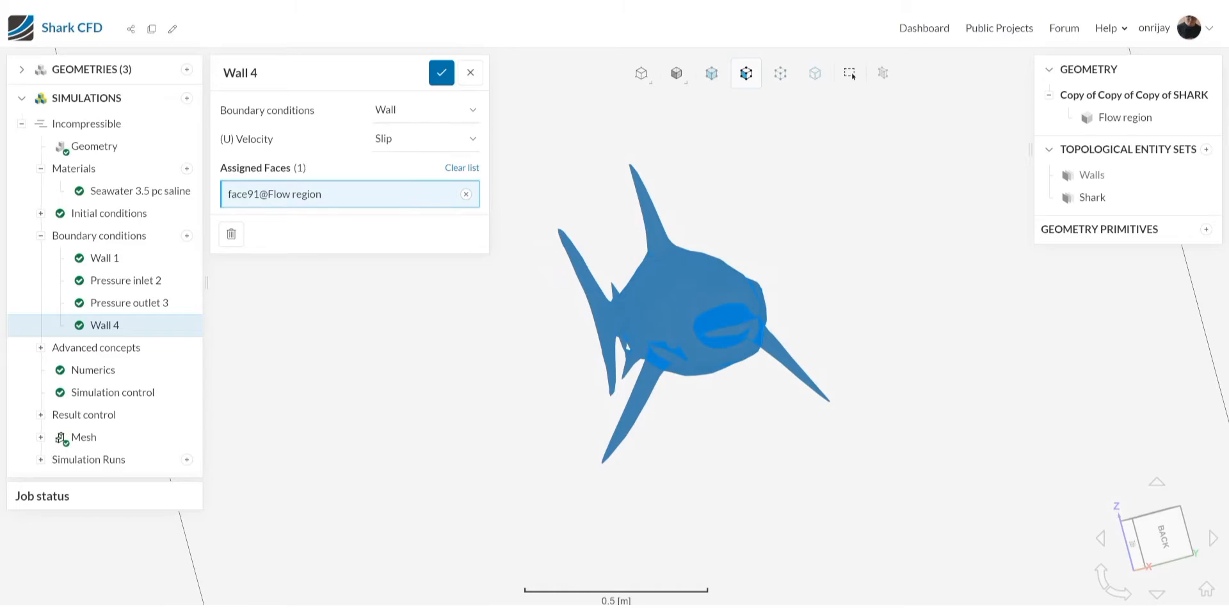
pyautogui.click(427, 139)
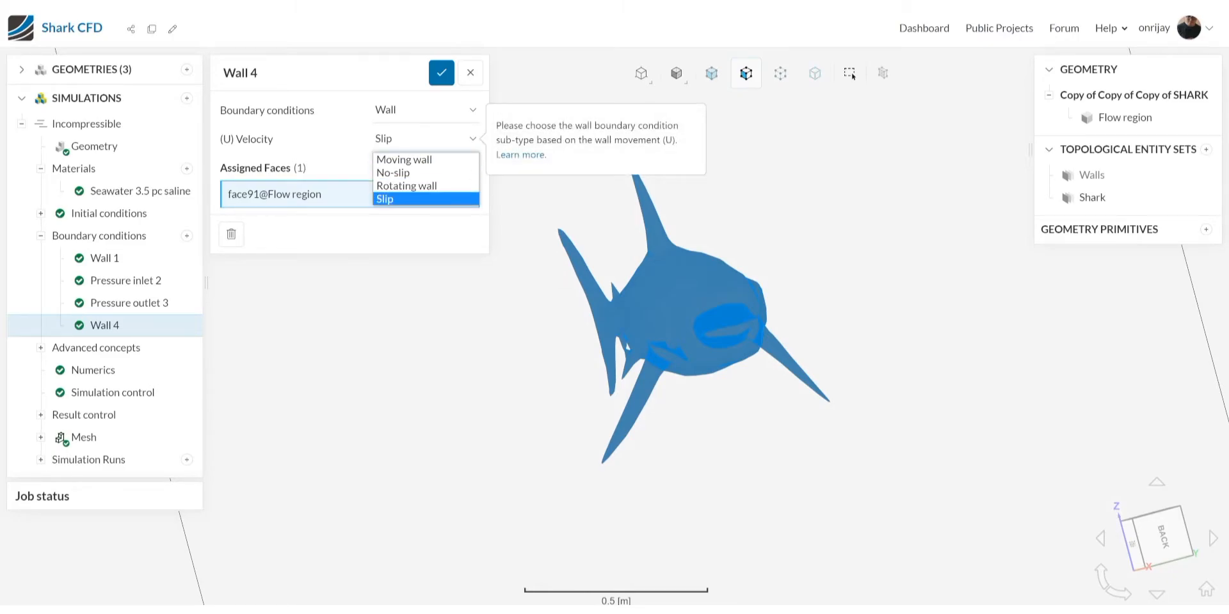
pyautogui.click(425, 199)
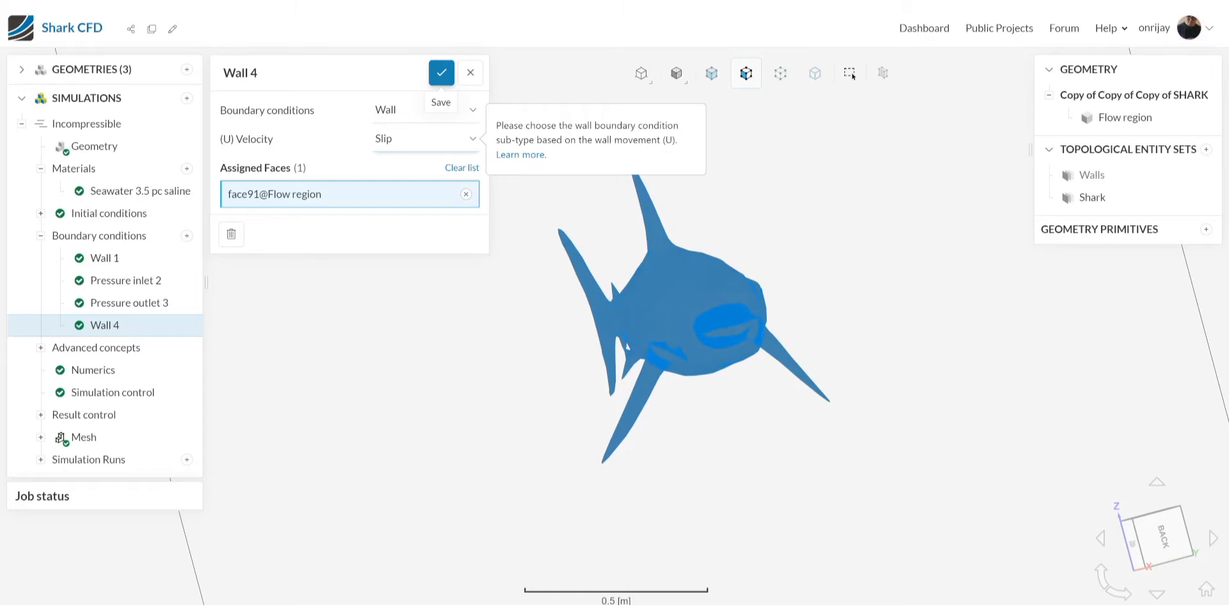
pyautogui.click(442, 73)
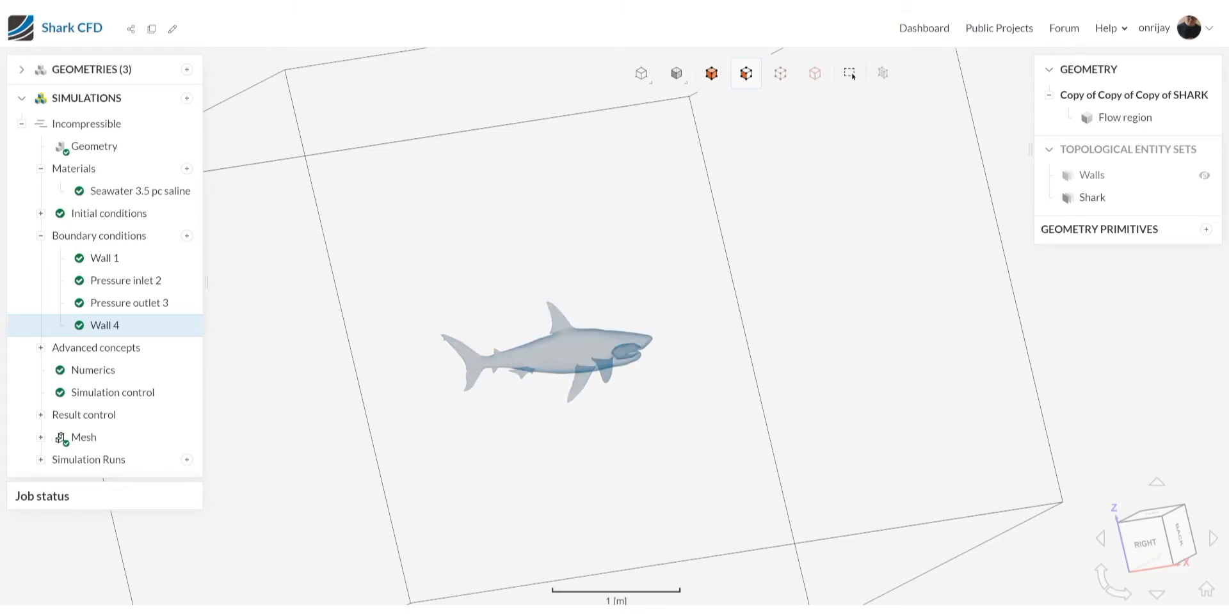
# Collapse the boundary conditions and examine the shark's placement inside the flow region from the top, side and back.
pyautogui.click(850, 73)
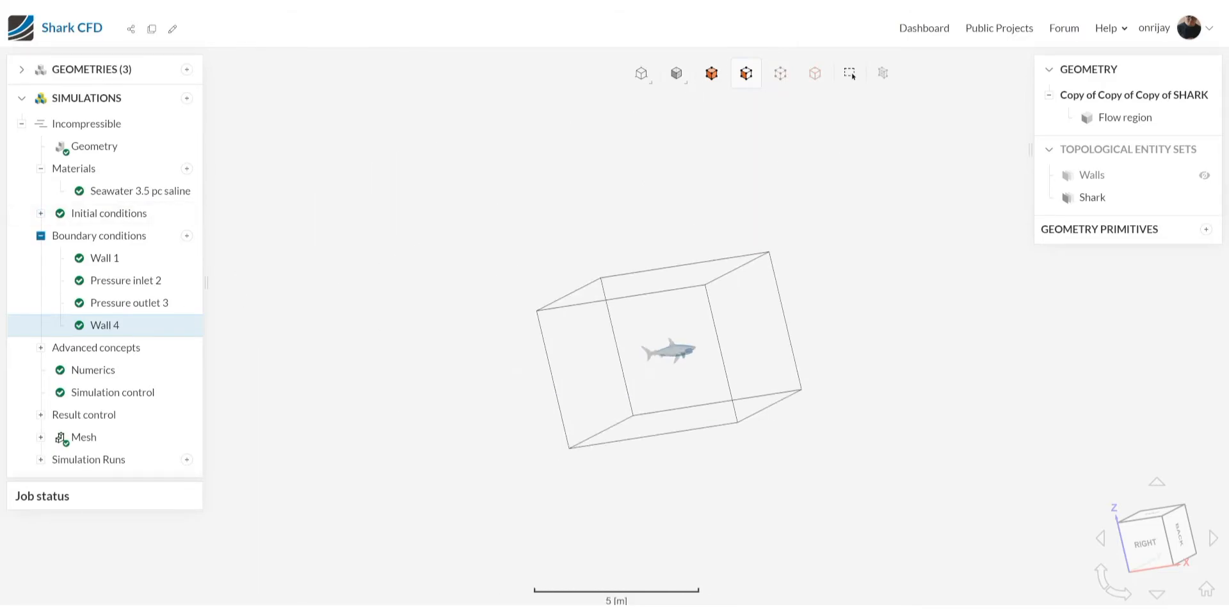
pyautogui.click(41, 236)
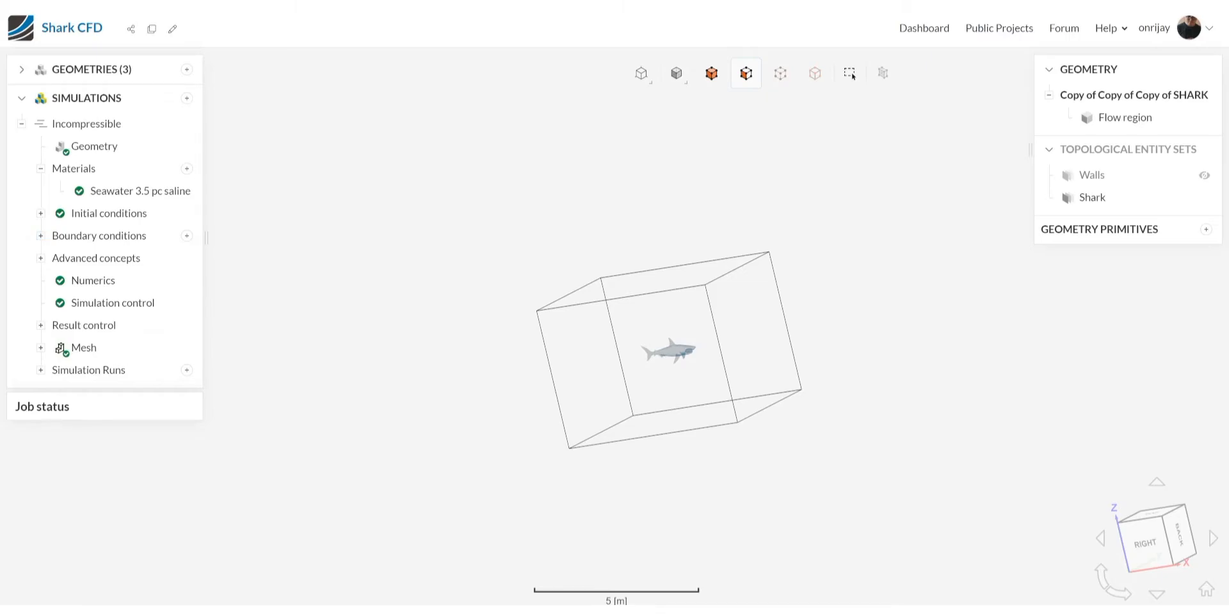
pyautogui.moveTo(669, 350); pyautogui.dragTo(638, 305, button='right')
pyautogui.moveTo(638, 304); pyautogui.dragTo(688, 368)
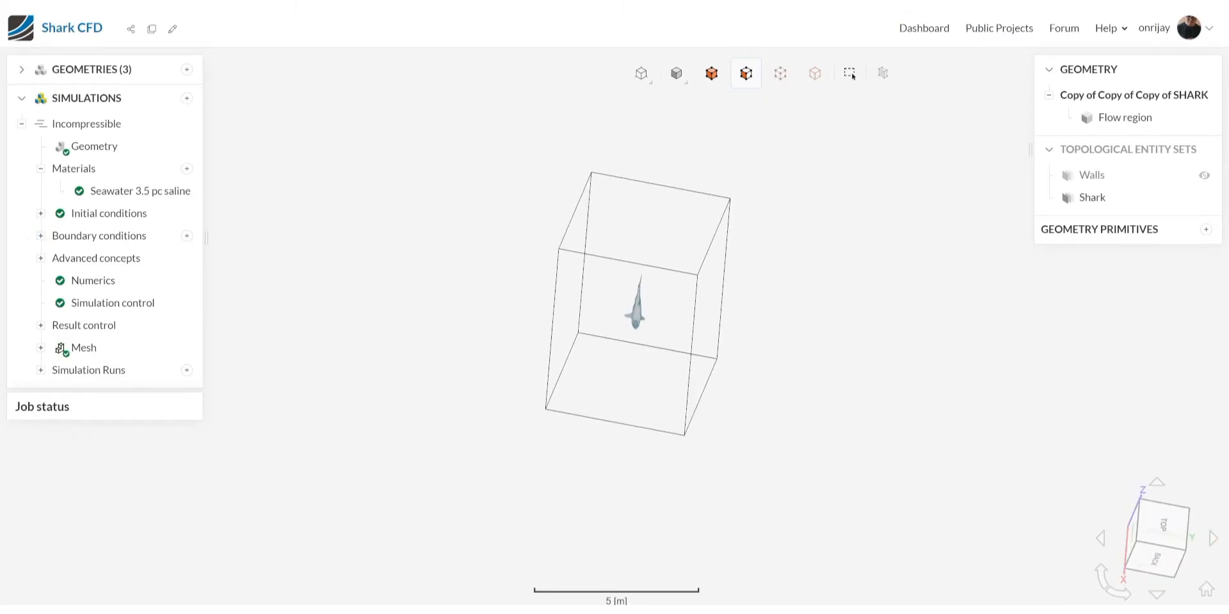
pyautogui.click(1164, 525)
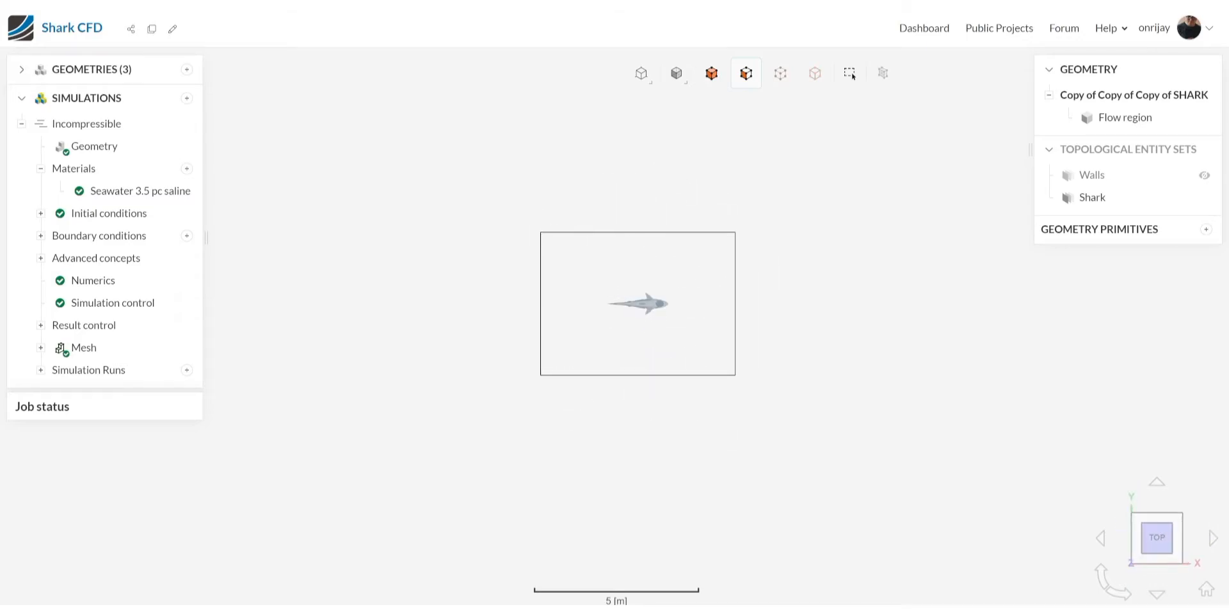
pyautogui.click(1156, 482)
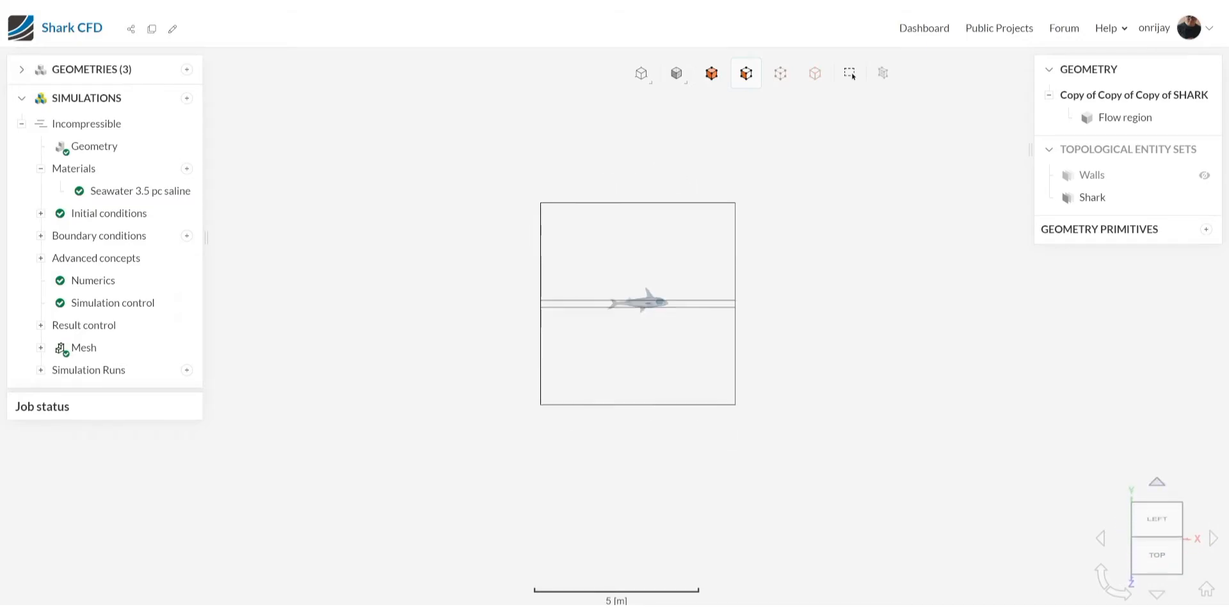
pyautogui.click(1156, 482)
pyautogui.click(1157, 483)
pyautogui.click(1156, 483)
pyautogui.click(1157, 482)
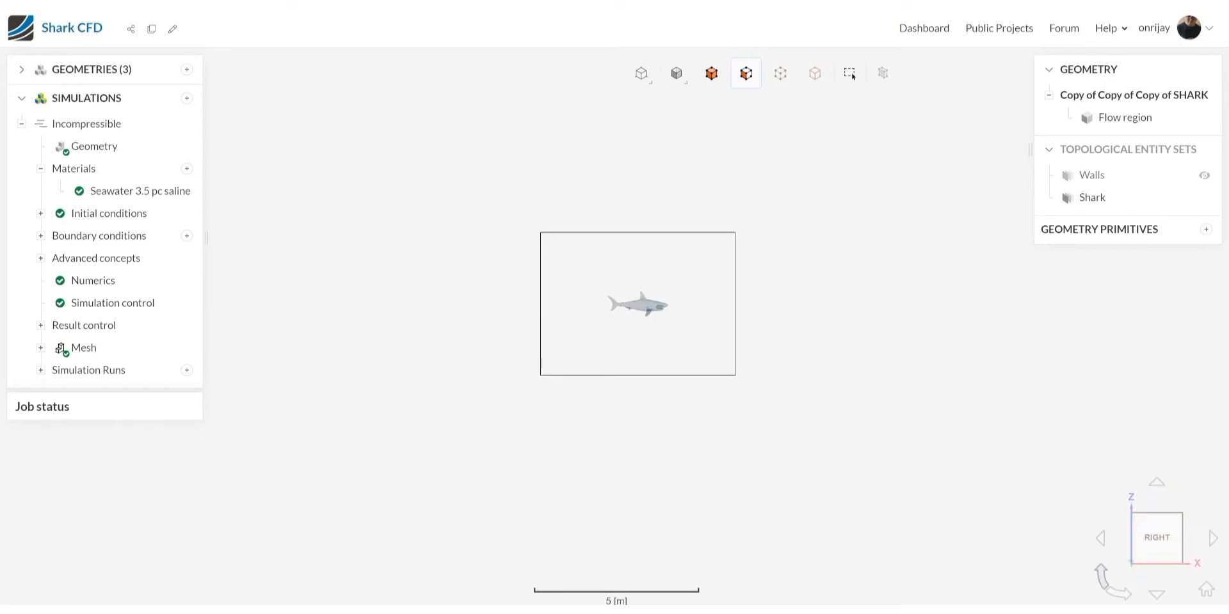
pyautogui.scroll(5, 634, 331)
pyautogui.scroll(5, 670, 311)
pyautogui.scroll(-5, 711, 269)
pyautogui.moveTo(711, 269); pyautogui.dragTo(658, 289, button='right')
pyautogui.scroll(3, 778, 311)
pyautogui.moveTo(777, 312); pyautogui.dragTo(634, 298)
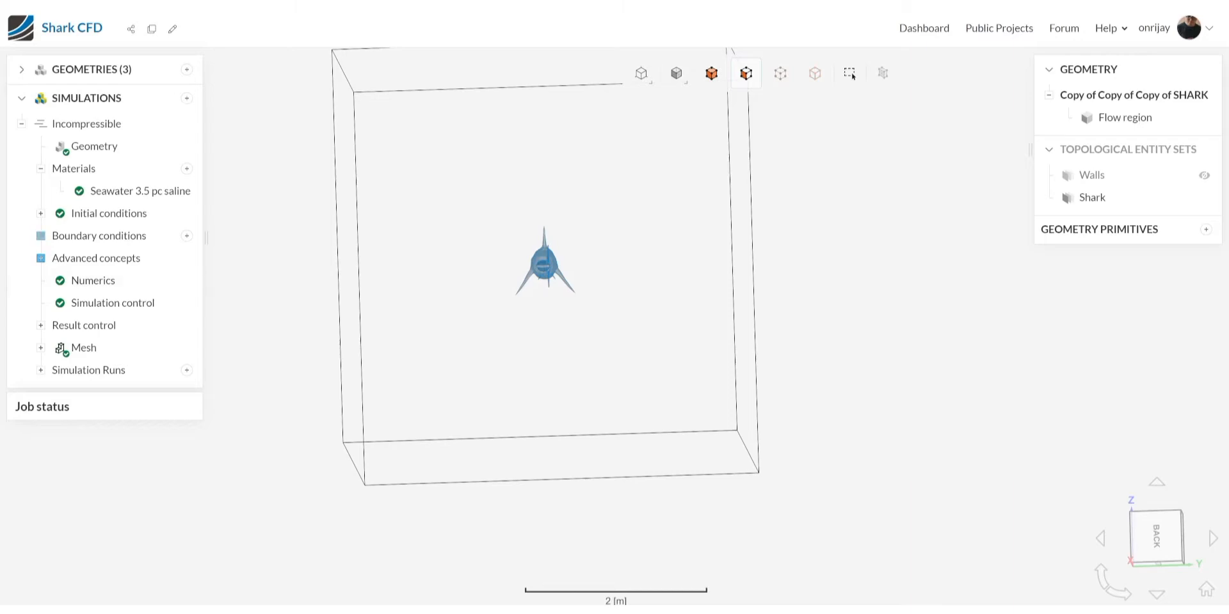
# Review the Numerics relaxation settings, residual controls, solvers and schemes, and save them as they are.
pyautogui.click(41, 169)
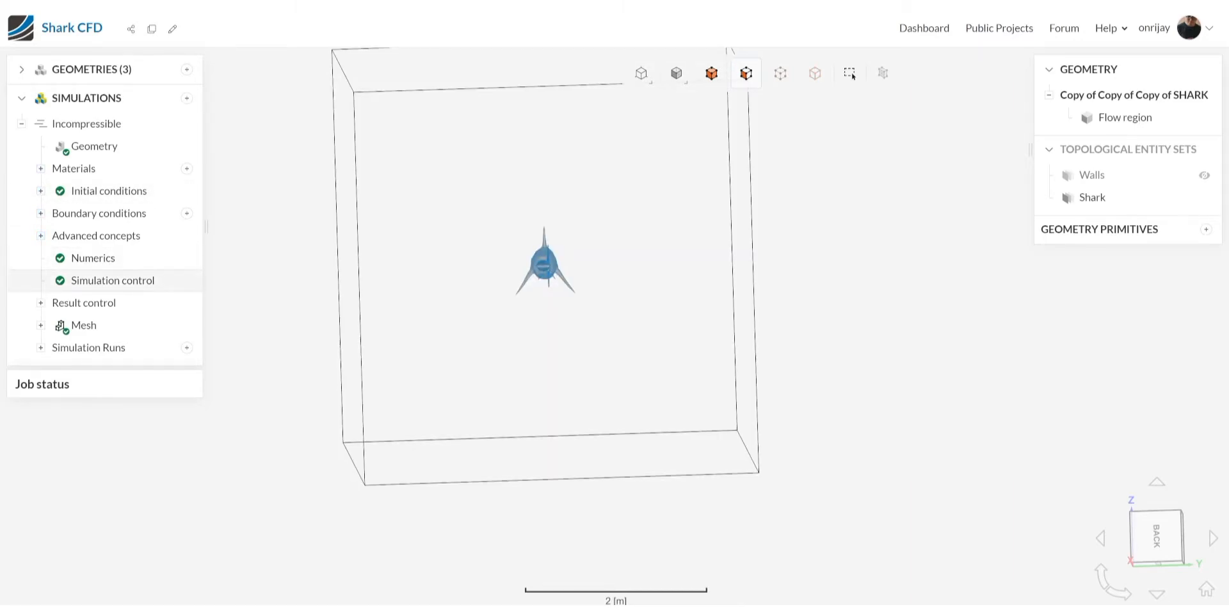
pyautogui.click(92, 258)
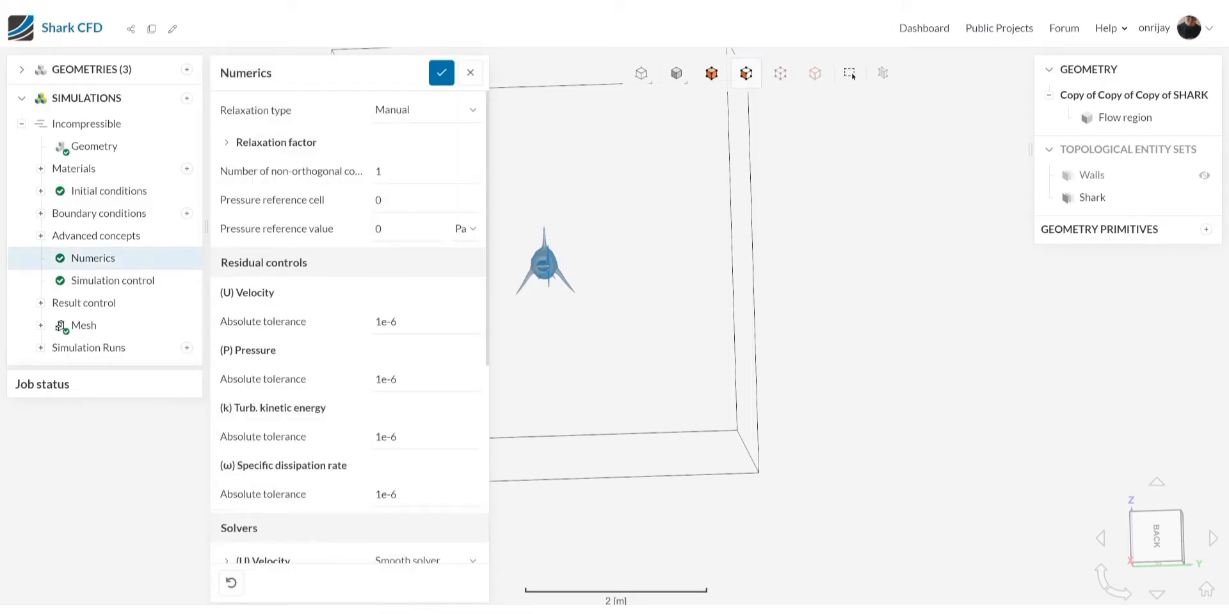
pyautogui.scroll(-4, 349, 320)
pyautogui.scroll(-2, 349, 320)
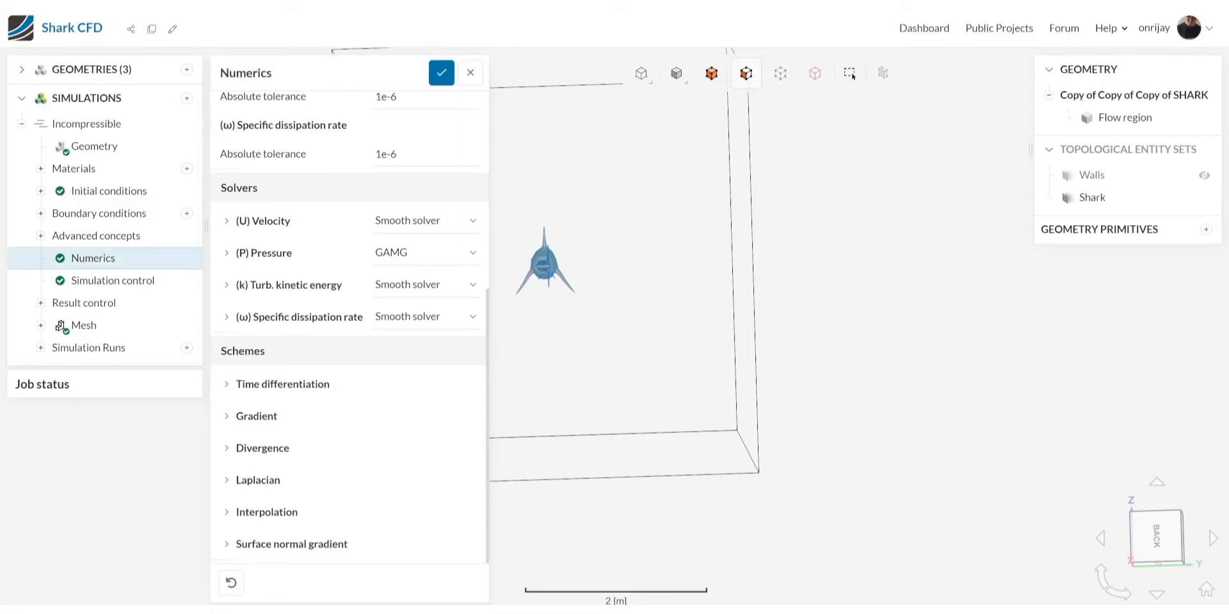
pyautogui.scroll(6, 348, 320)
pyautogui.scroll(-3, 349, 320)
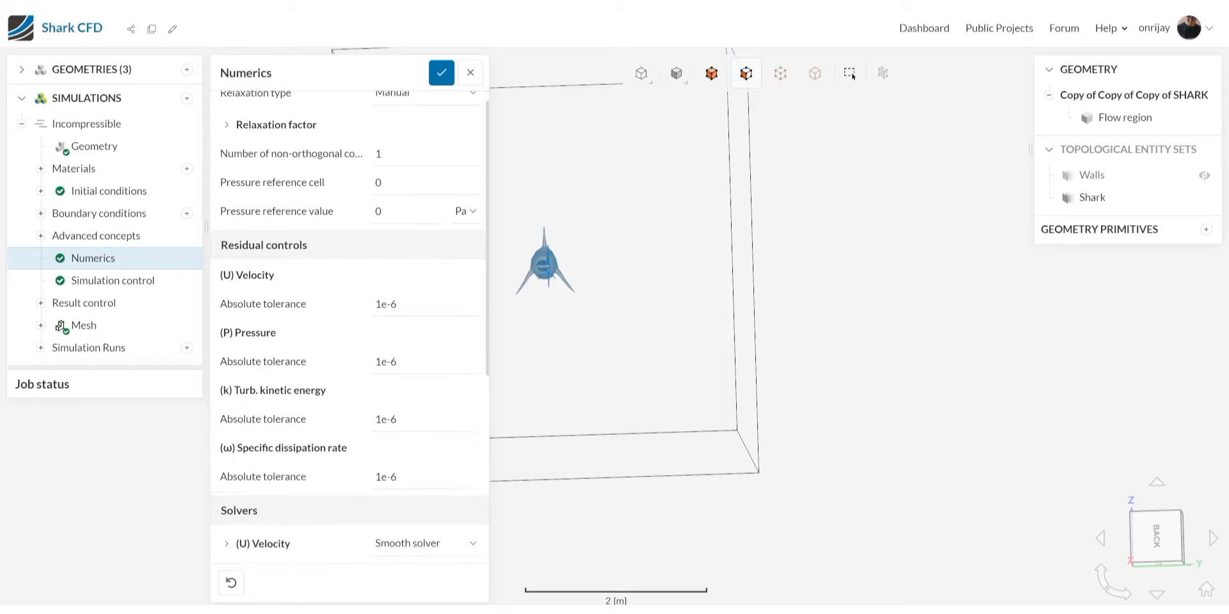
pyautogui.scroll(-3, 349, 320)
pyautogui.scroll(6, 348, 320)
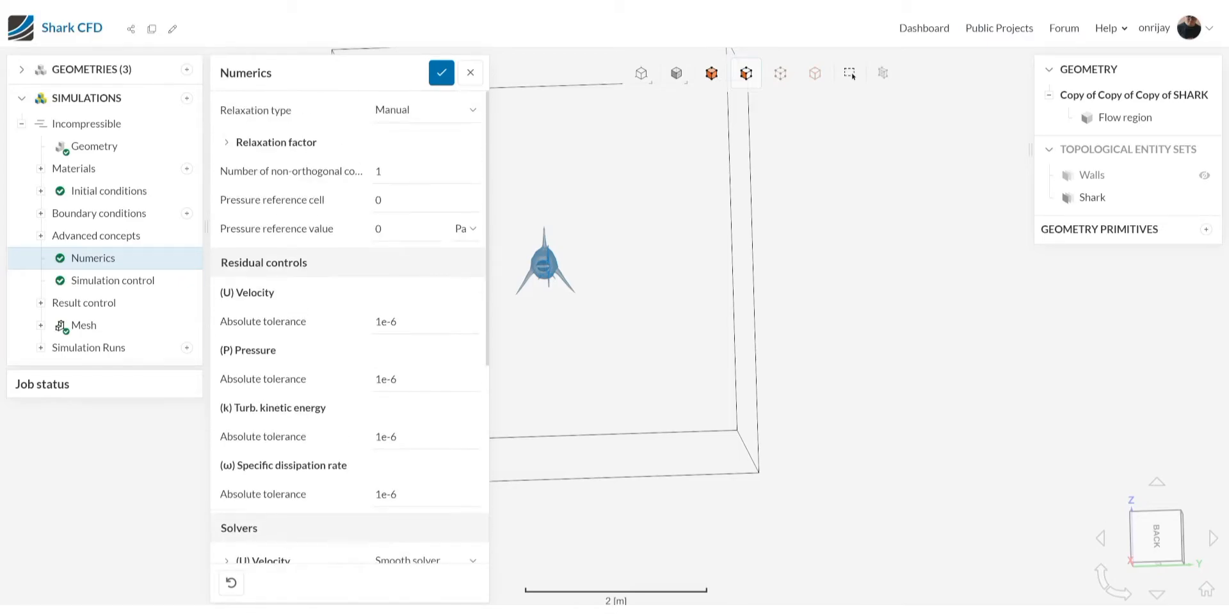
pyautogui.scroll(-6, 349, 333)
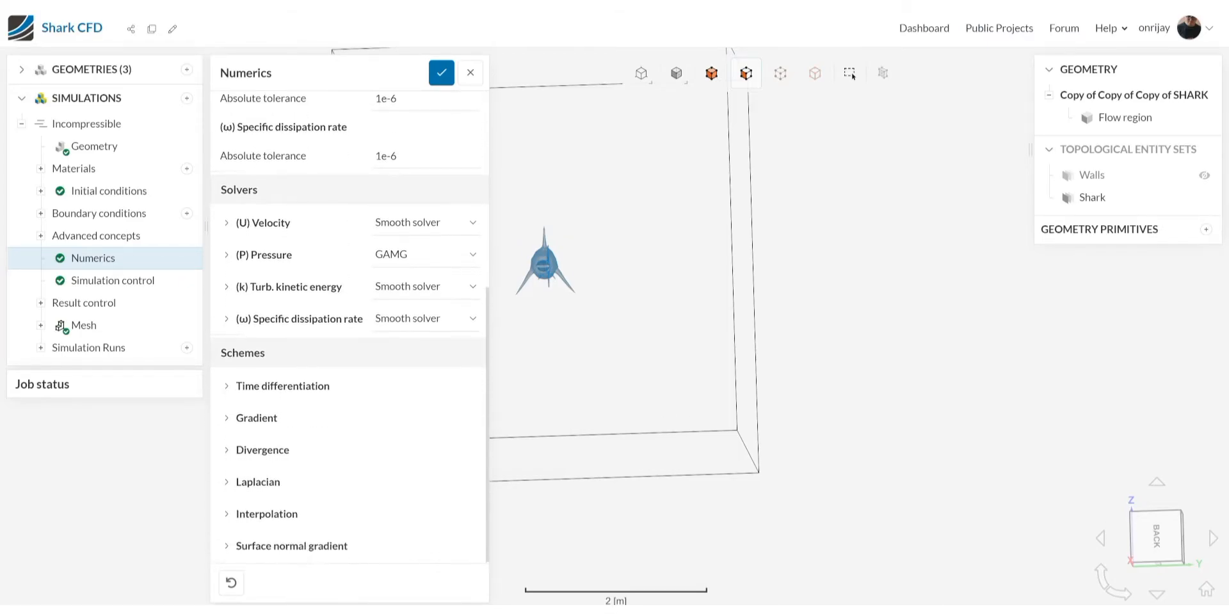
pyautogui.scroll(6, 349, 333)
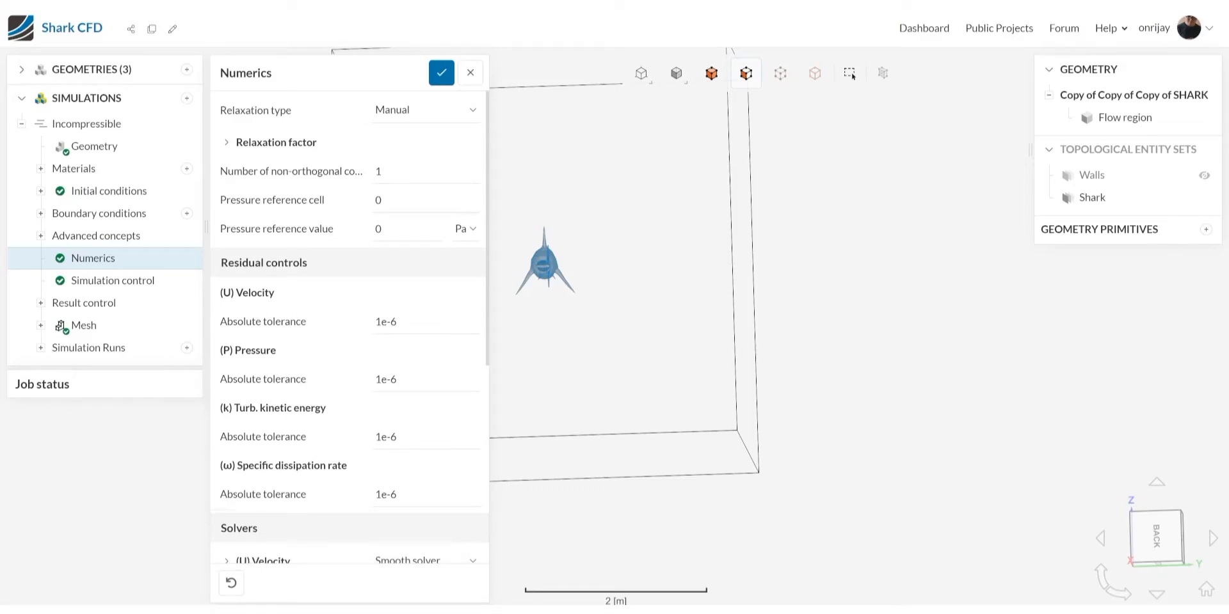
pyautogui.scroll(-6, 349, 327)
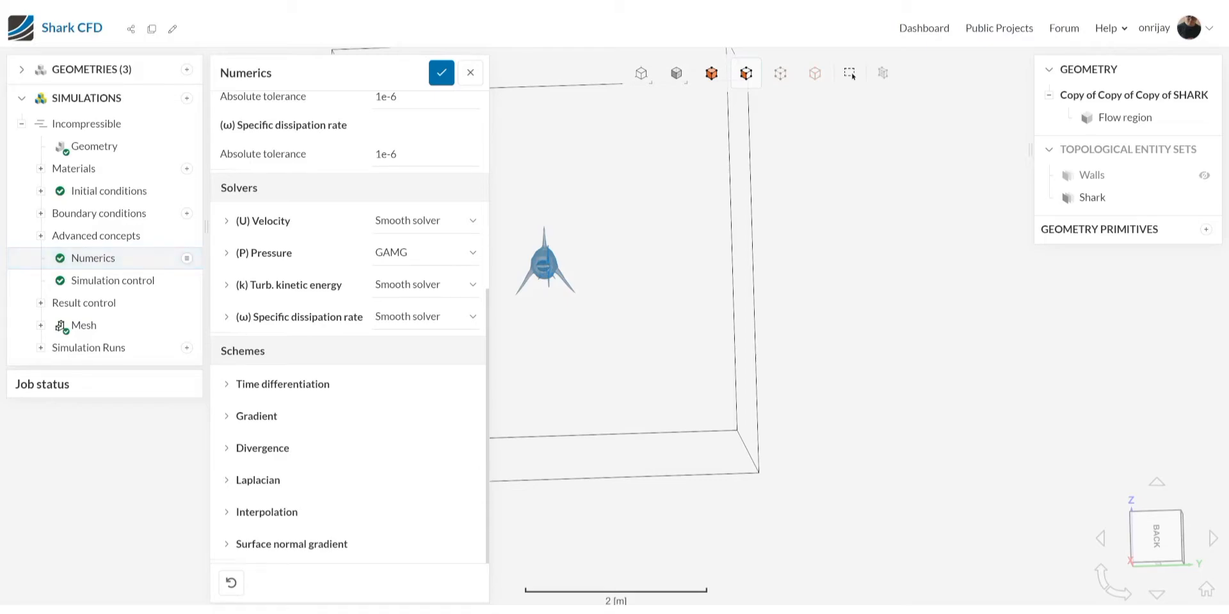
pyautogui.click(441, 72)
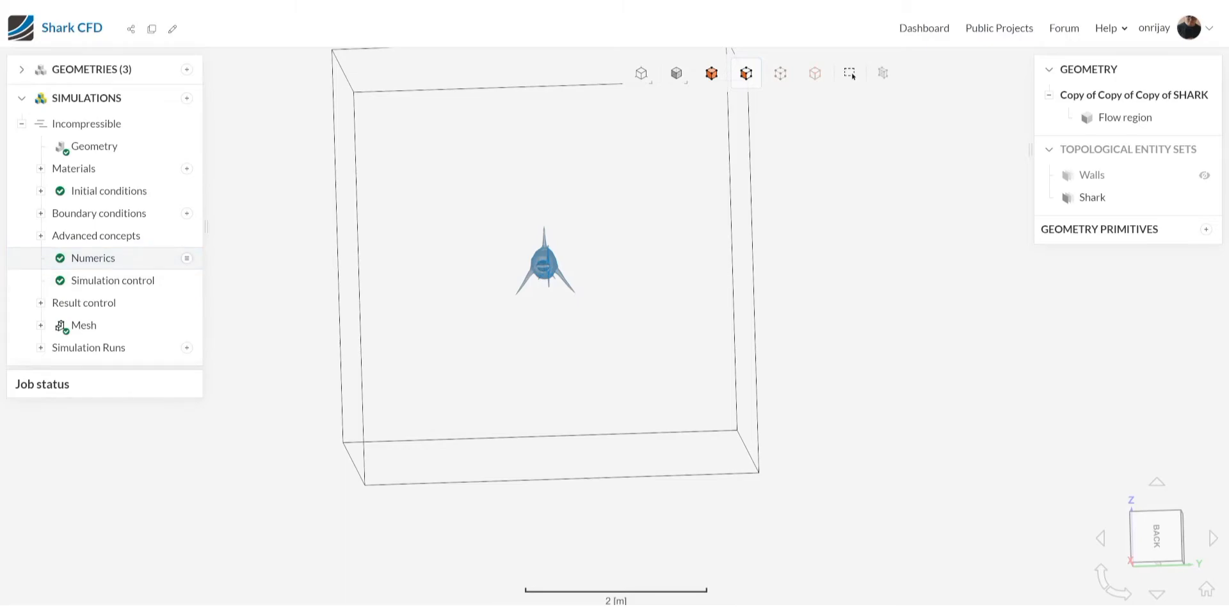
# Inspect the end time in the simulation control and look through the write control options, keeping Runtime.
pyautogui.click(113, 281)
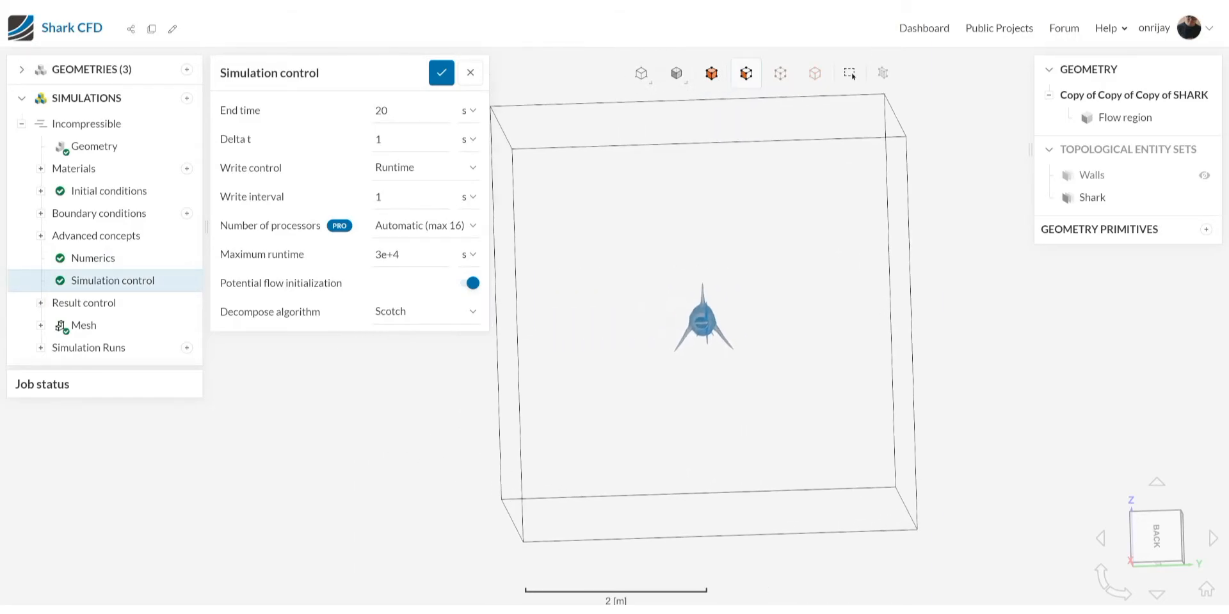
pyautogui.doubleClick(382, 111)
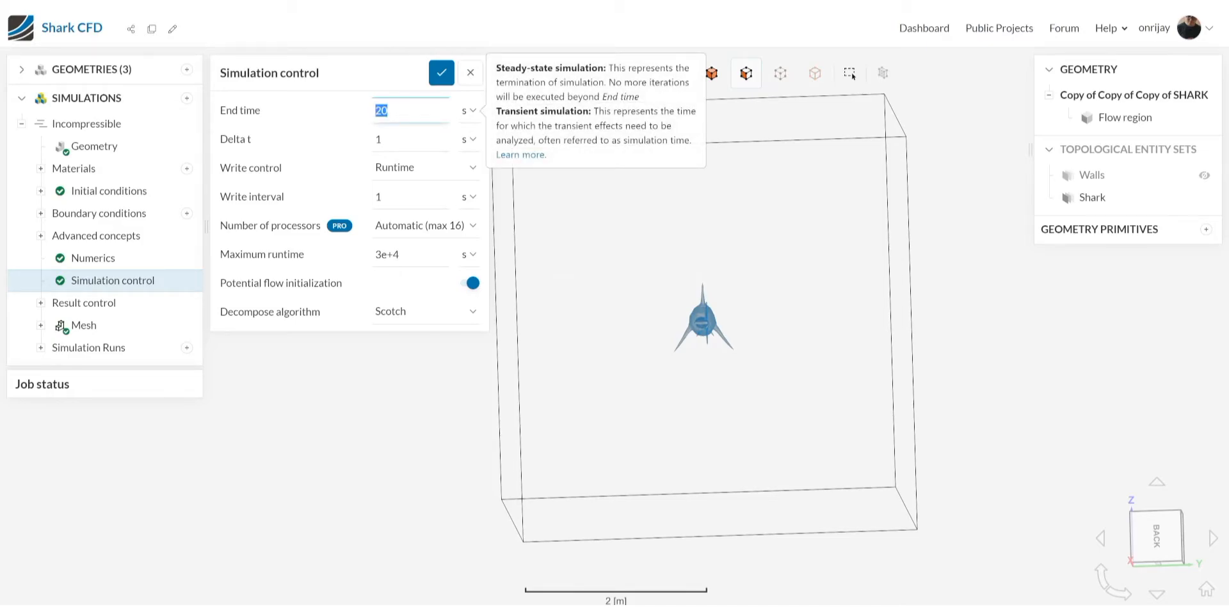
pyautogui.click(425, 167)
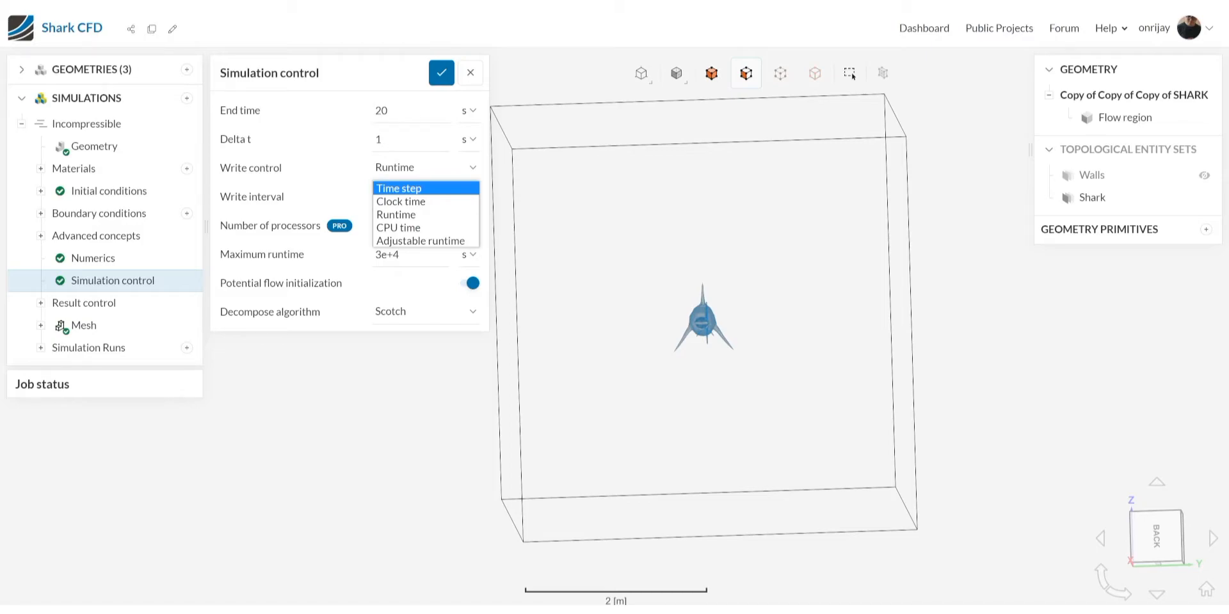
pyautogui.press('Down')
pyautogui.press('Down')
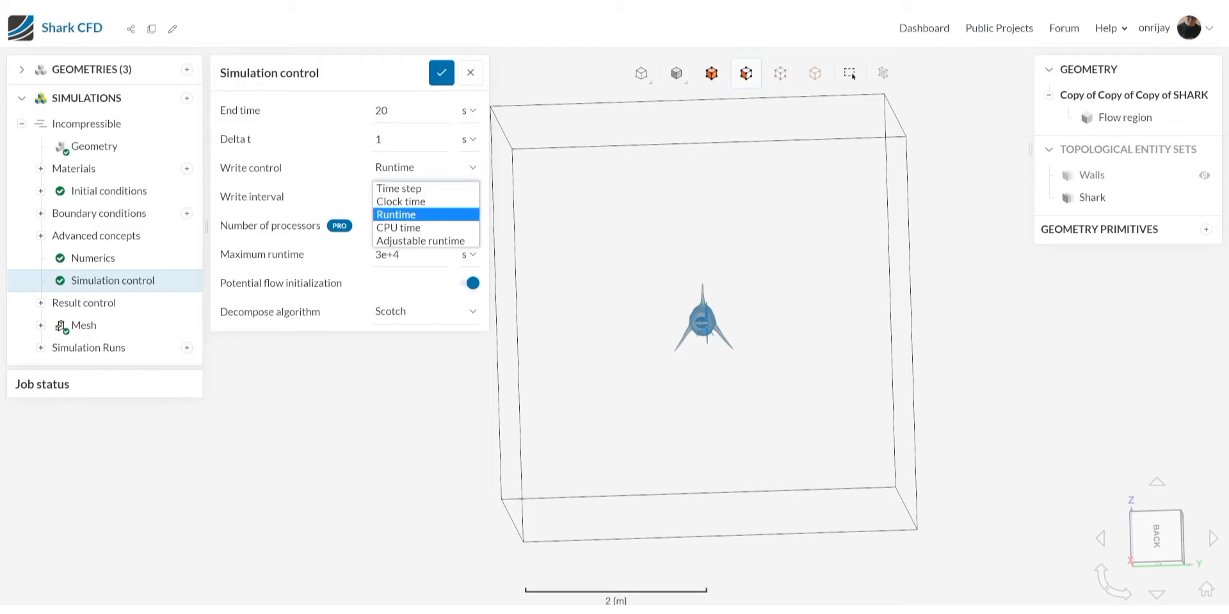
pyautogui.press('Down')
pyautogui.press('Down')
pyautogui.press('Up')
pyautogui.press('Up')
pyautogui.press('Up')
pyautogui.press('Up')
pyautogui.press('Down')
pyautogui.press('Down')
pyautogui.press('Down')
pyautogui.press('Up')
pyautogui.press('Up')
pyautogui.press('Up')
pyautogui.press('Down')
pyautogui.press('Down')
pyautogui.press('Return')
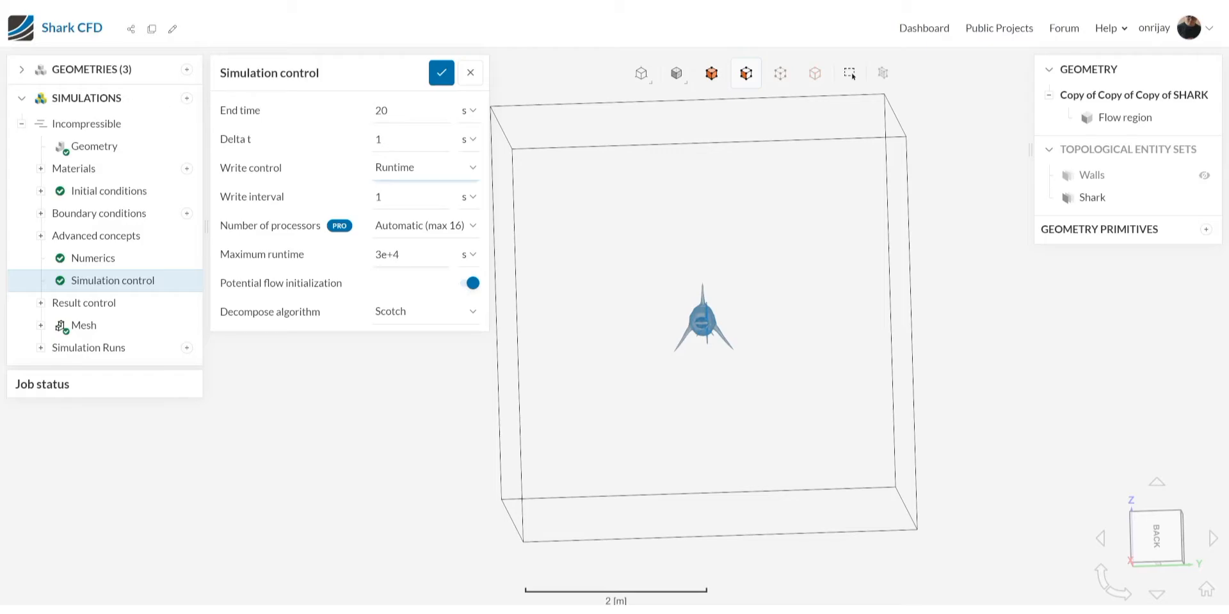
# Inspect the maximum runtime and write interval settings of the simulation control.
pyautogui.click(392, 255)
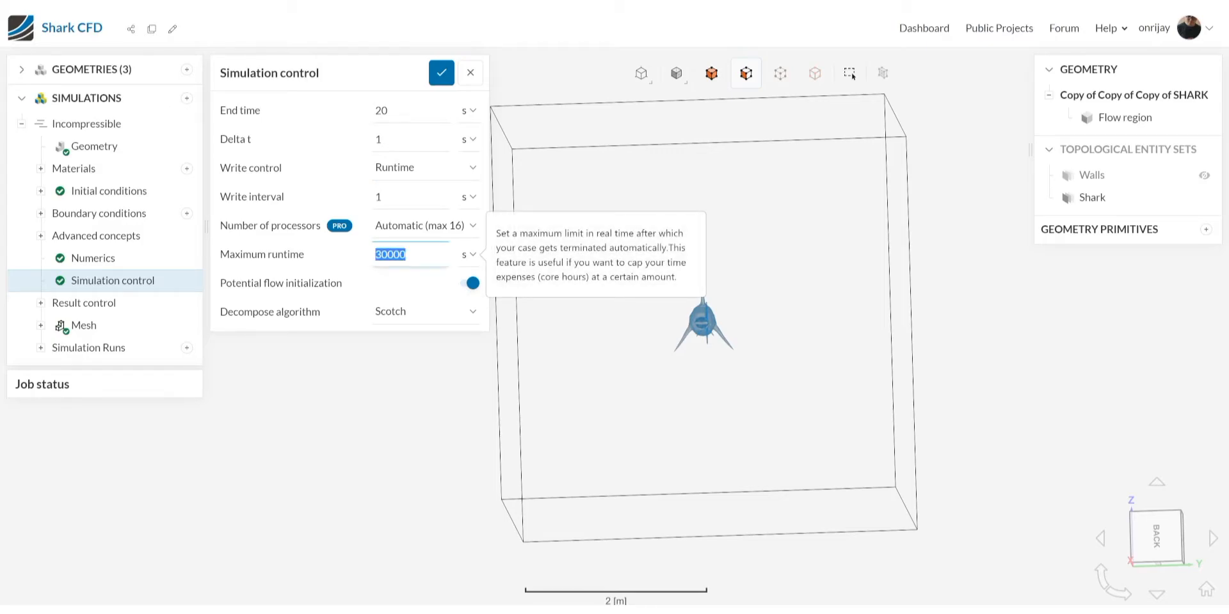
pyautogui.click(387, 254)
pyautogui.hotkey('shift', 'Tab')
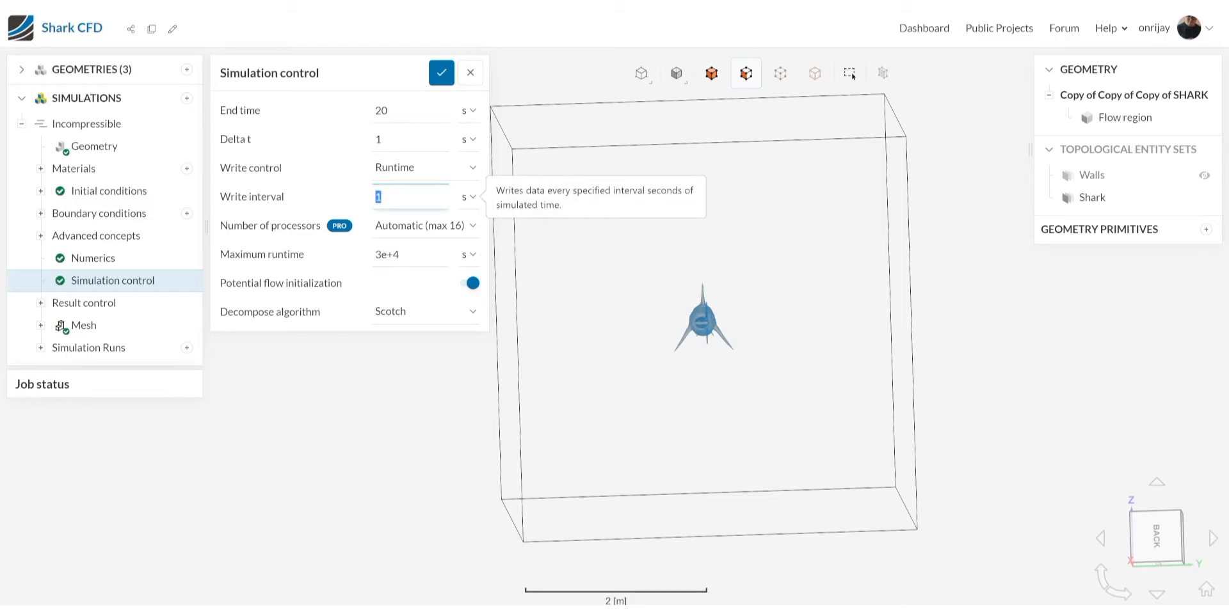
# Switch off potential flow initialization in the simulation control settings.
pyautogui.click(471, 283)
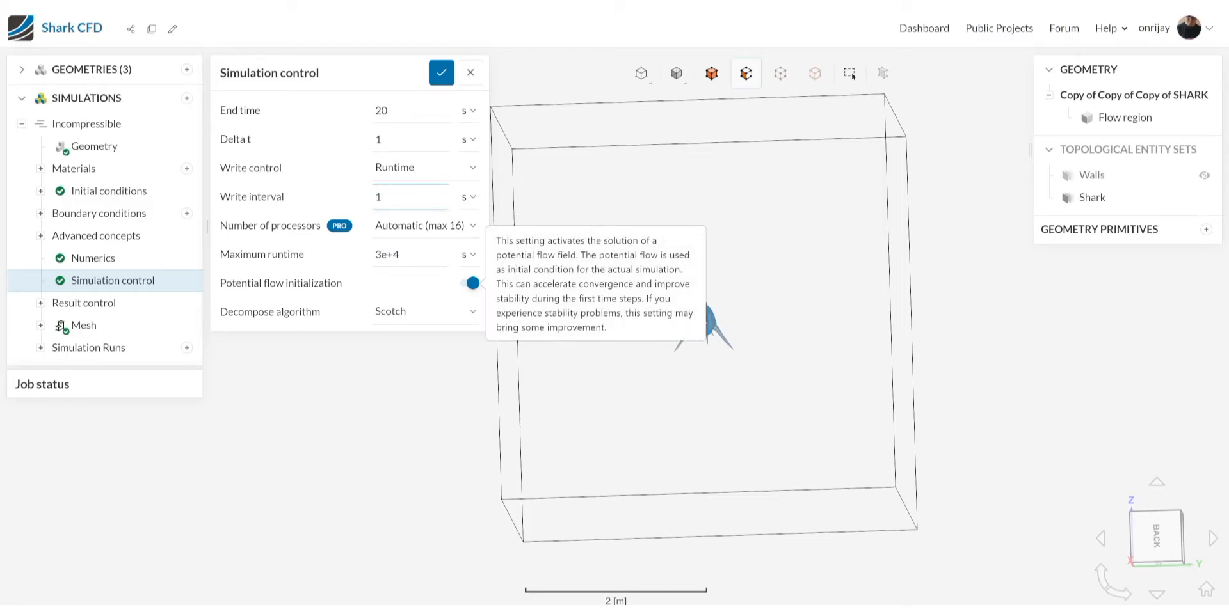
pyautogui.click(471, 284)
pyautogui.click(471, 284)
pyautogui.hotkey('ctrl', 'a')
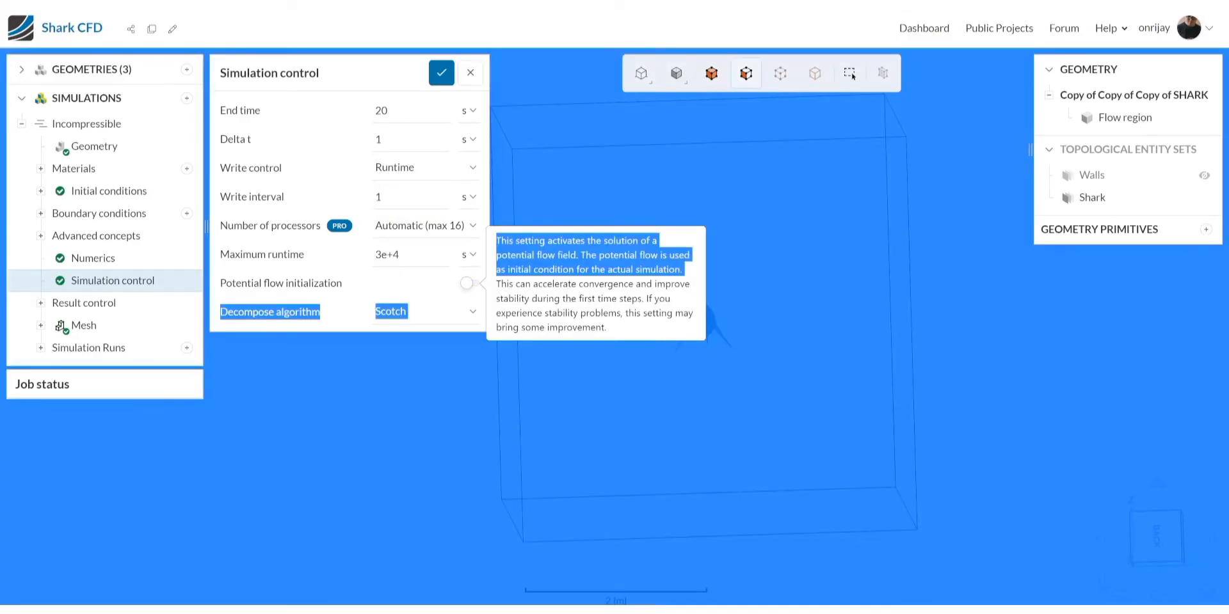
# Switch on potential flow initialization and save the simulation control settings.
pyautogui.click(852, 74)
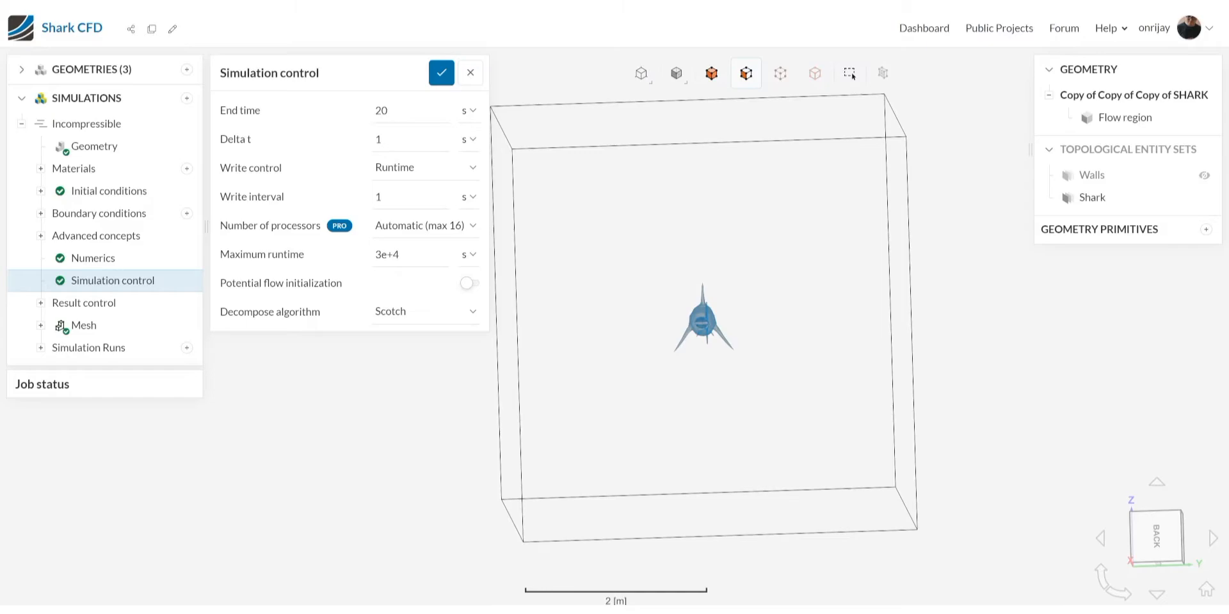
pyautogui.click(470, 284)
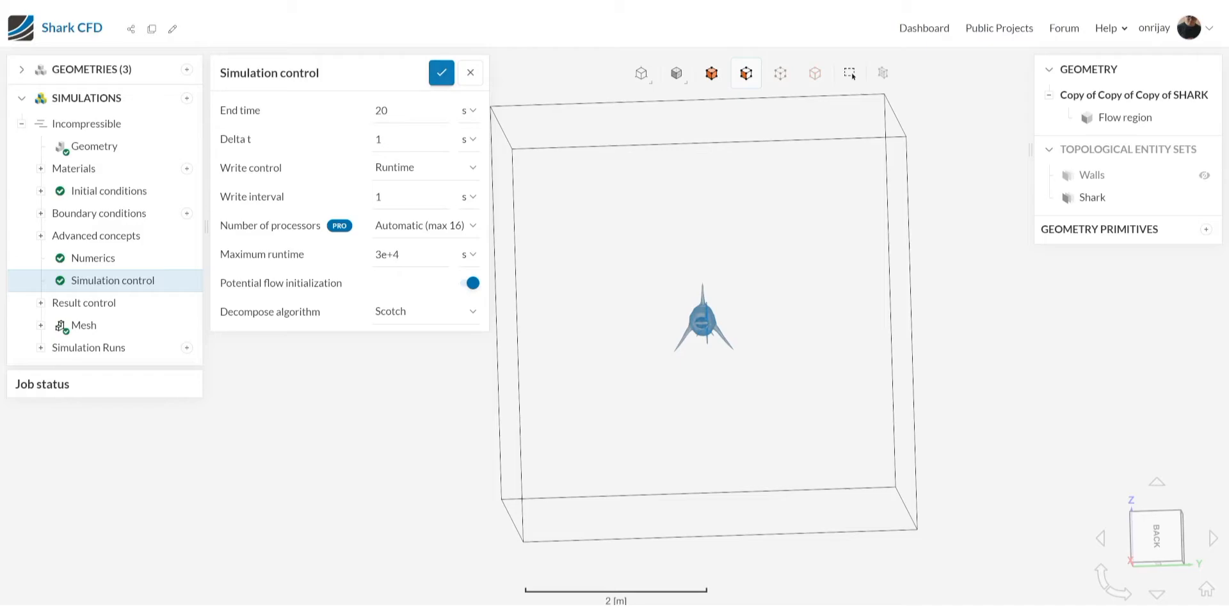
pyautogui.click(441, 72)
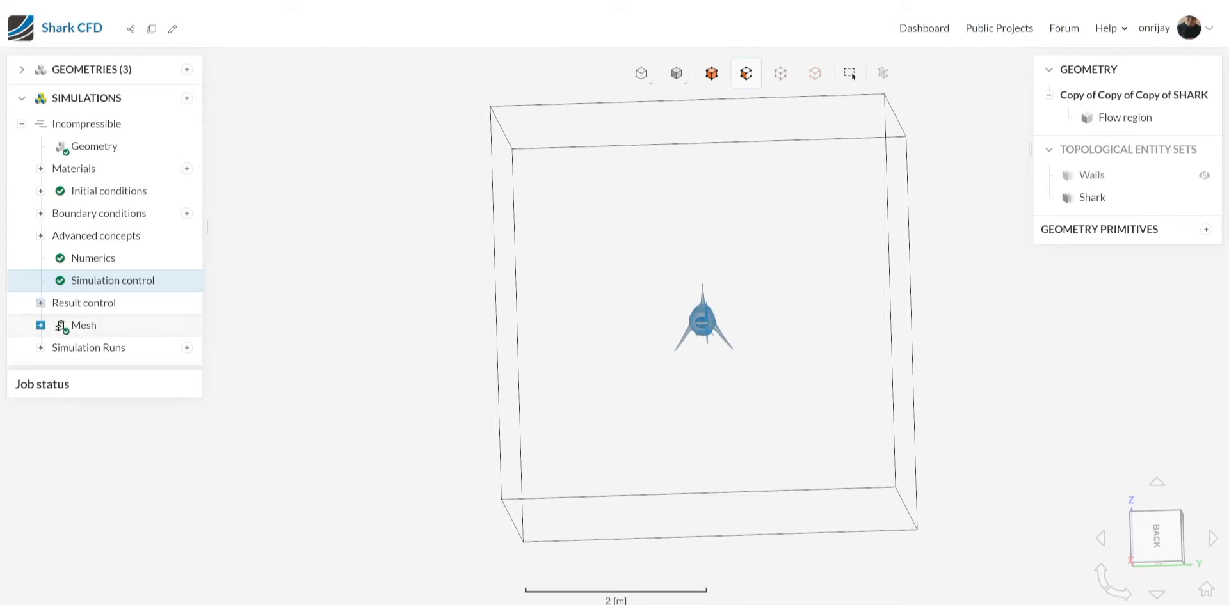
# Look over the result control types and the meshing algorithm choices for Mesh 3, keeping the Standard algorithm.
pyautogui.click(40, 303)
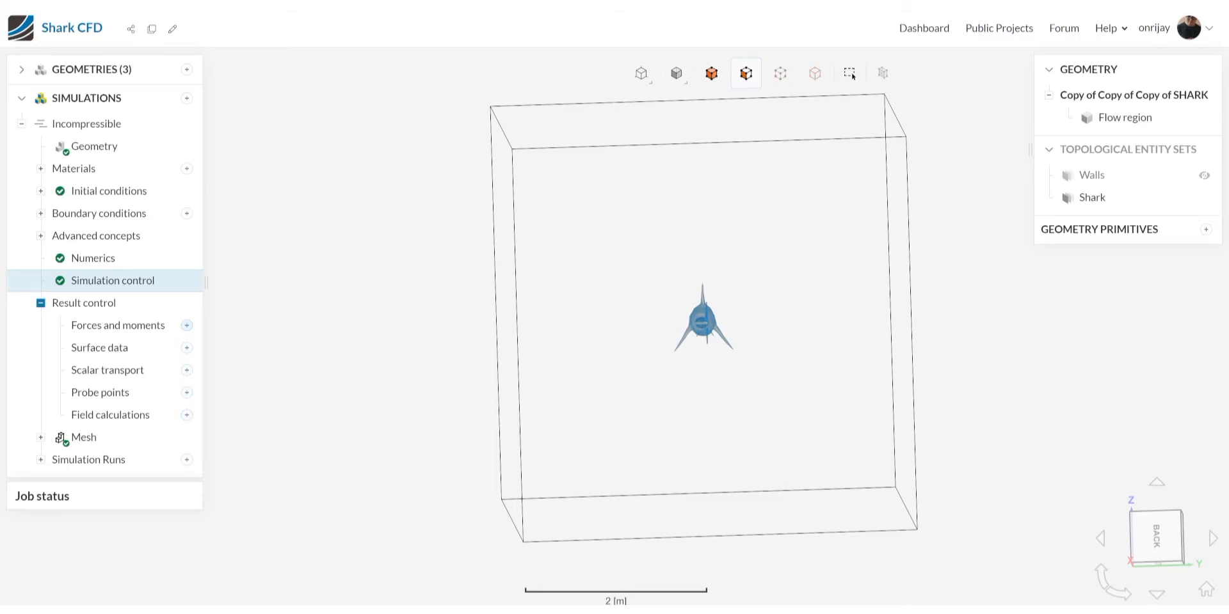
pyautogui.click(41, 303)
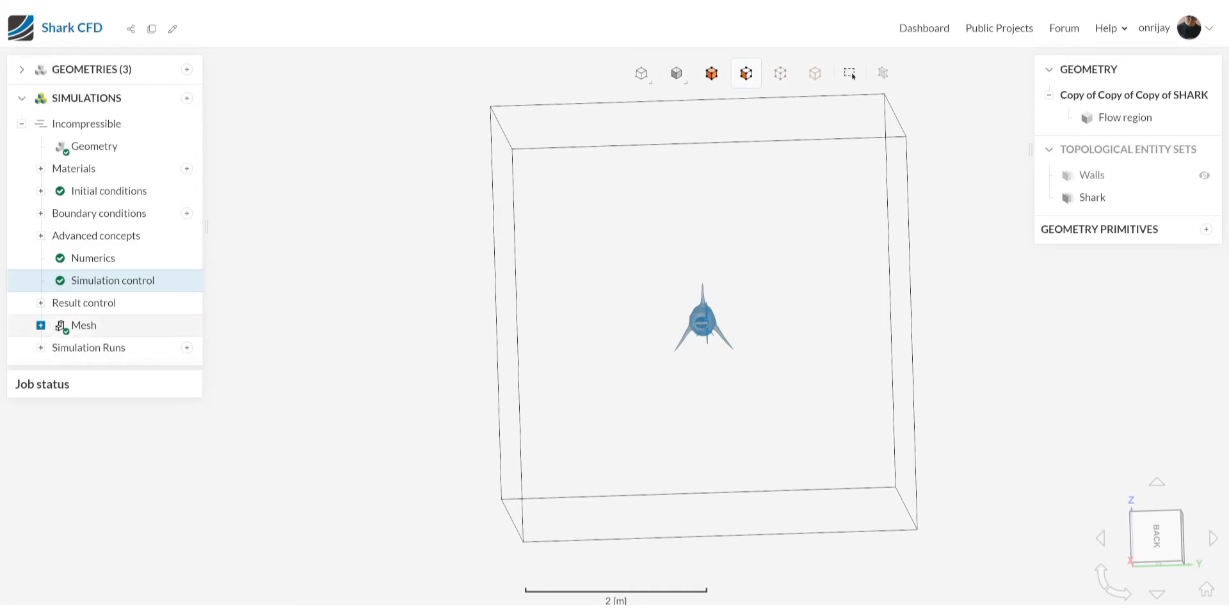
pyautogui.click(40, 325)
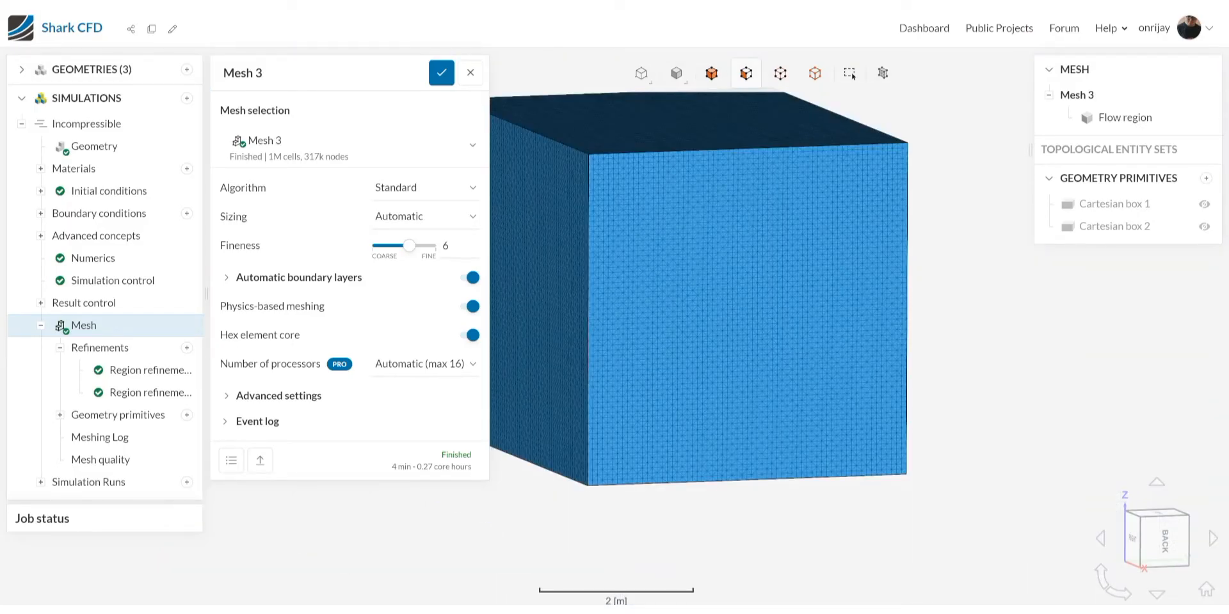
pyautogui.click(426, 188)
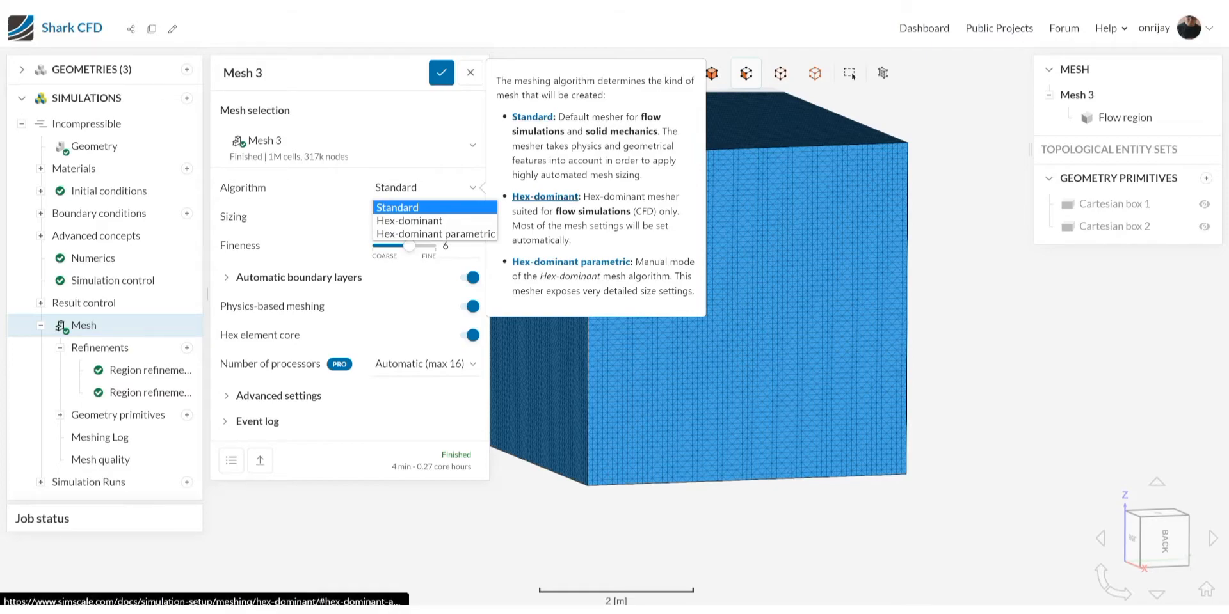
pyautogui.click(426, 207)
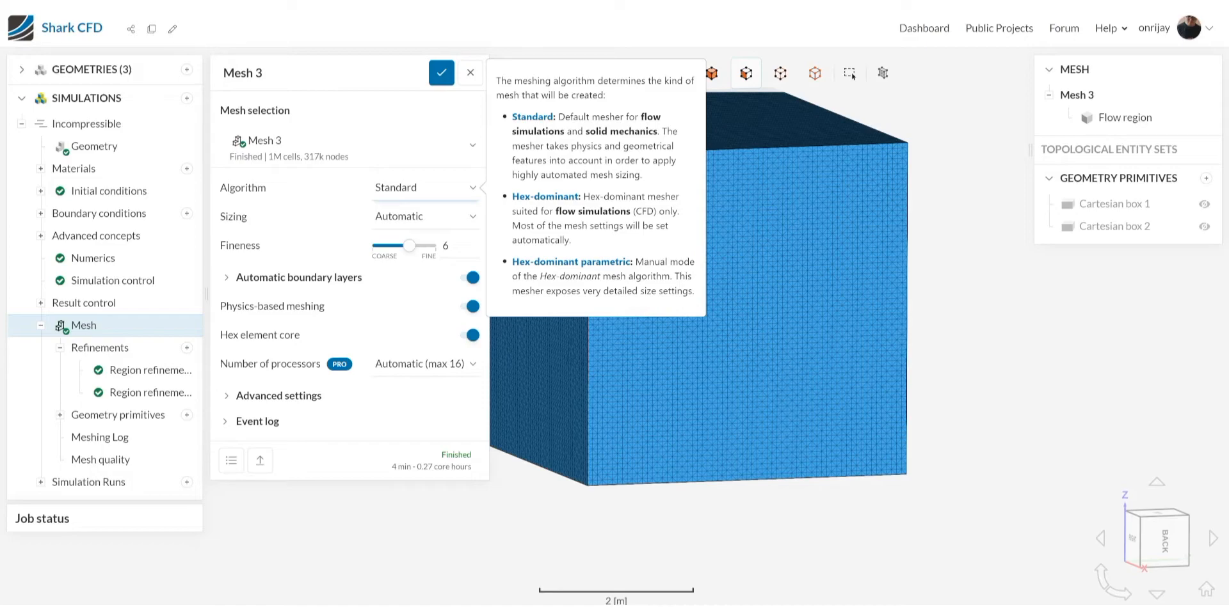
# Inspect the mesh sizing choices, fineness and hex element core setting of Mesh 3, keeping Automatic sizing.
pyautogui.click(426, 217)
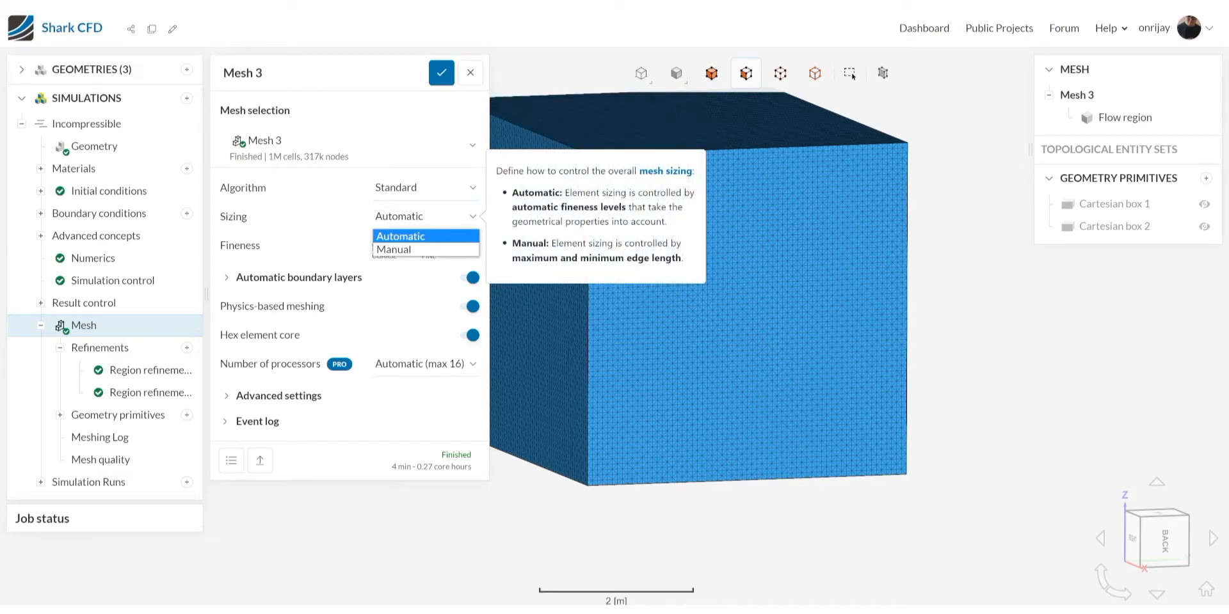
pyautogui.press('Escape')
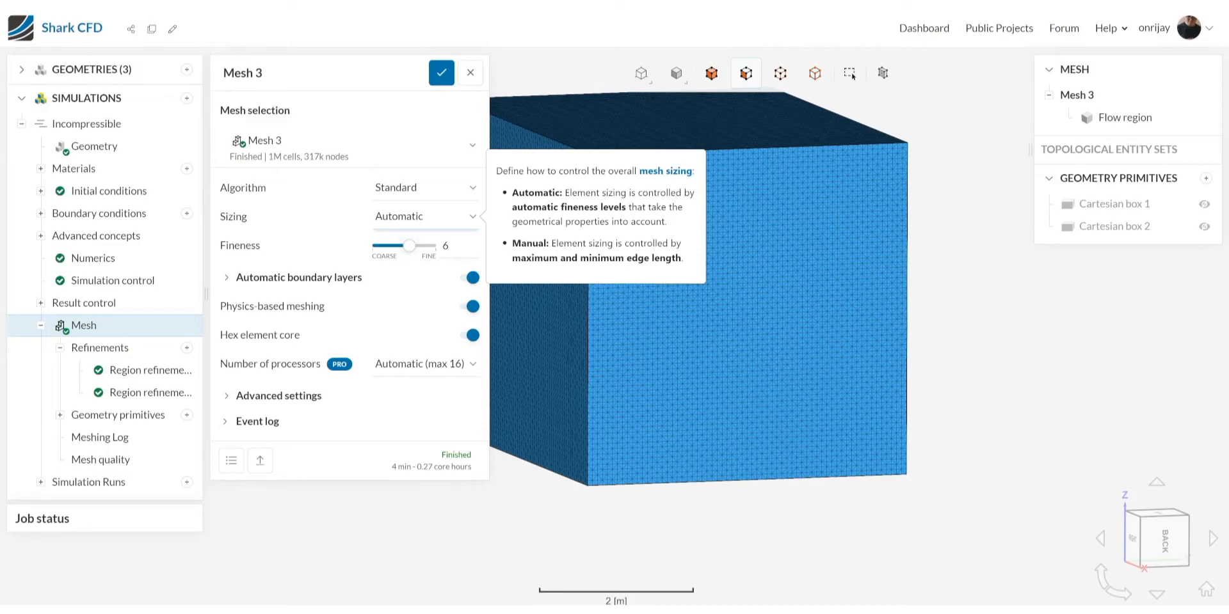
pyautogui.press('Tab')
pyautogui.click(452, 245)
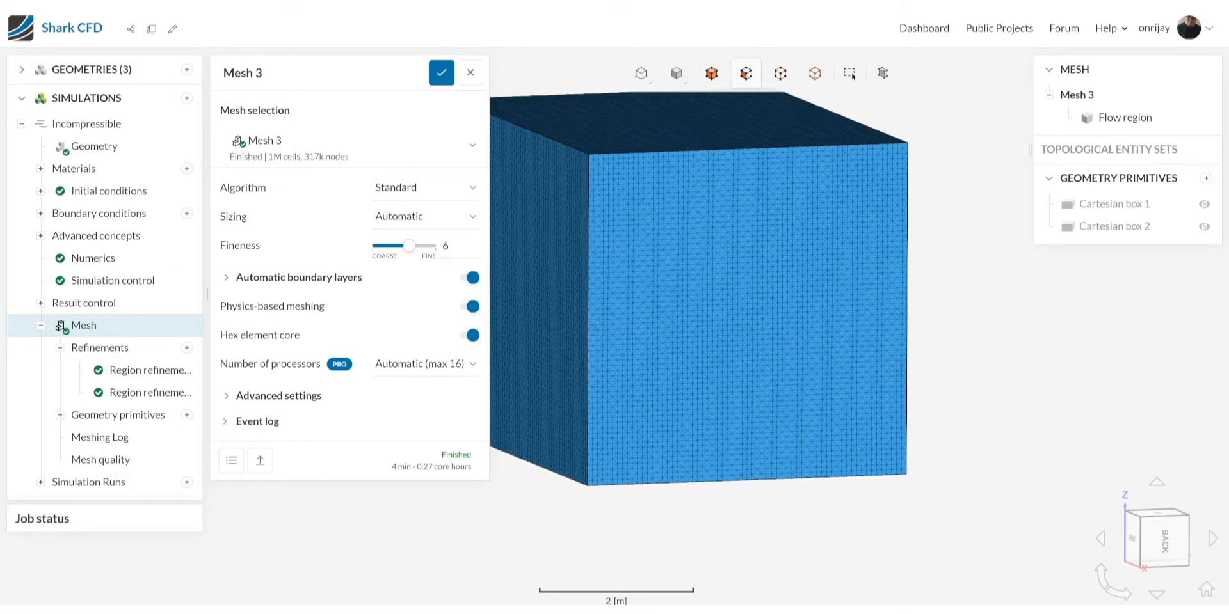
pyautogui.moveTo(472, 336)
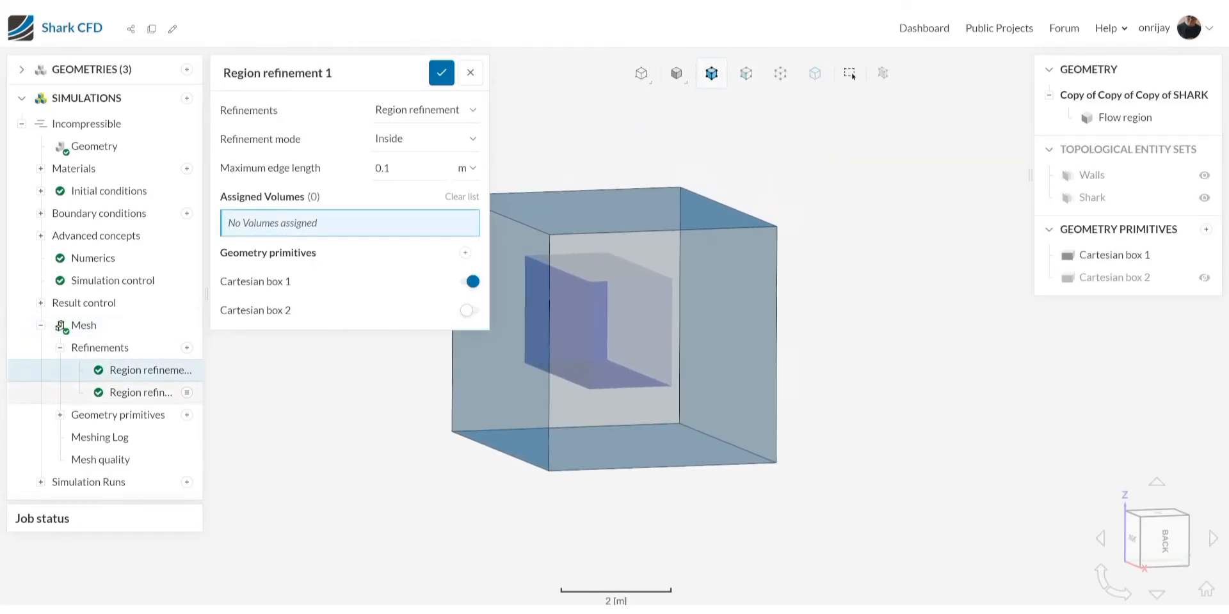
# Review the refinement mode, maximum edge length and assigned Cartesian box of Region refinements 1 and 2.
pyautogui.click(59, 347)
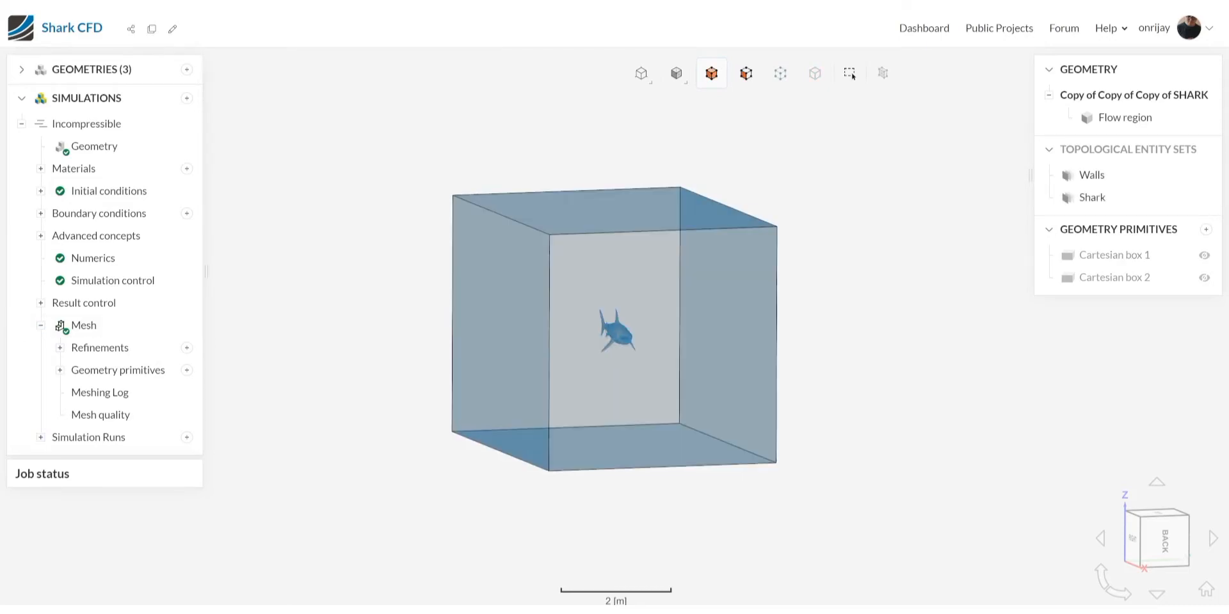
pyautogui.click(60, 347)
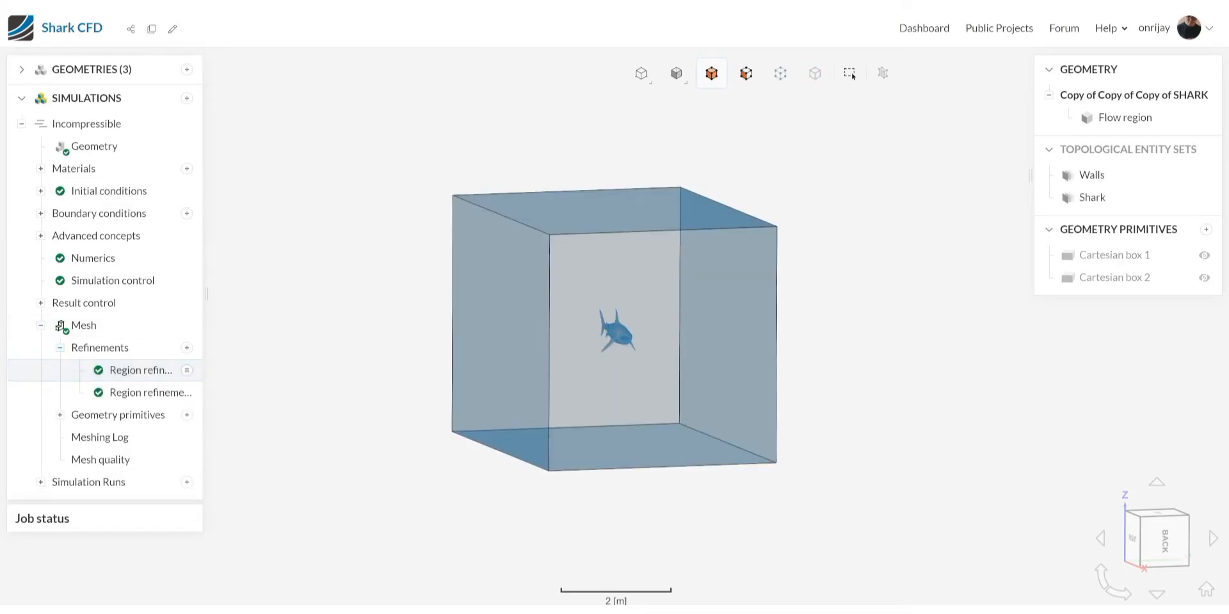
pyautogui.click(141, 370)
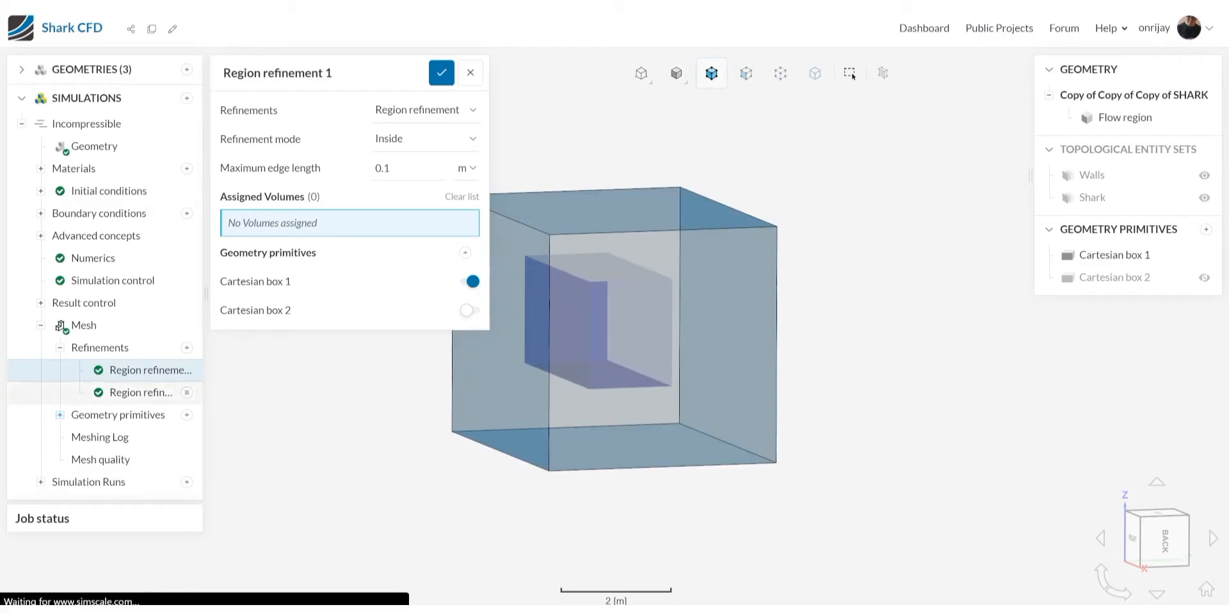
pyautogui.click(140, 393)
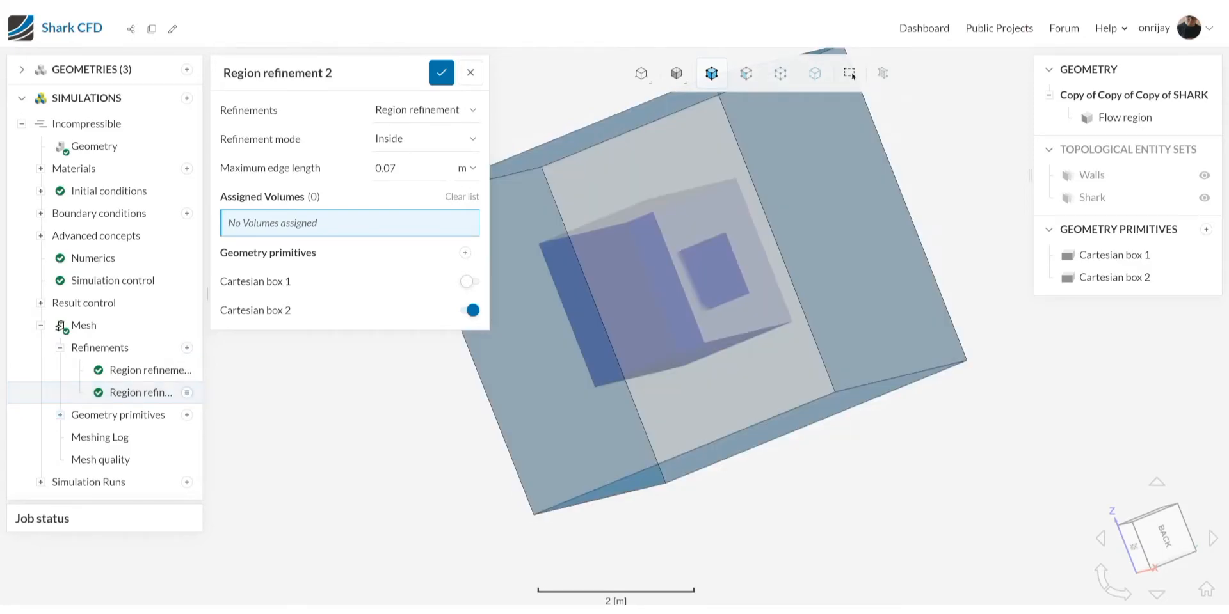
pyautogui.click(61, 348)
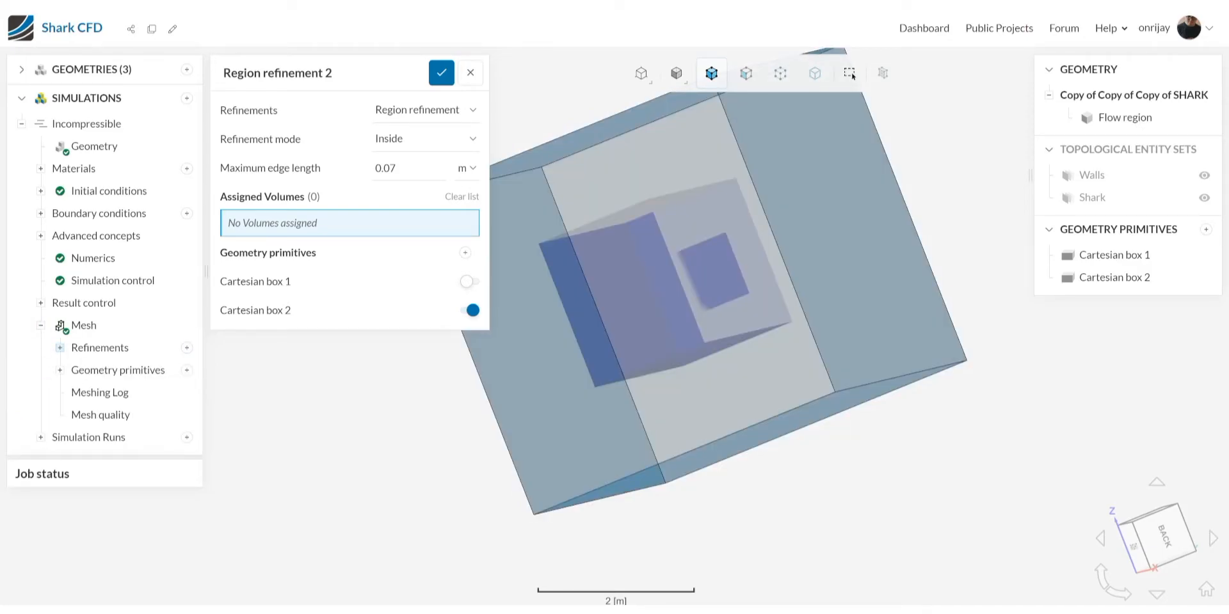
pyautogui.click(470, 73)
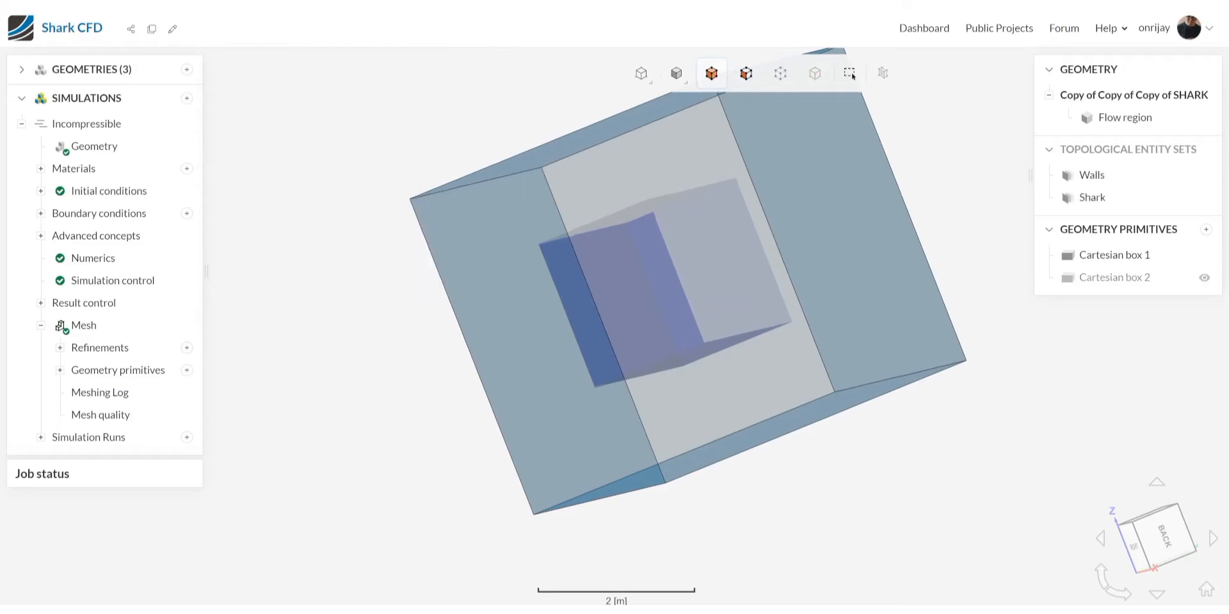
# Hide Cartesian box 1 so that the shark inside the flow region can be viewed.
pyautogui.scroll(-4, 442, 446)
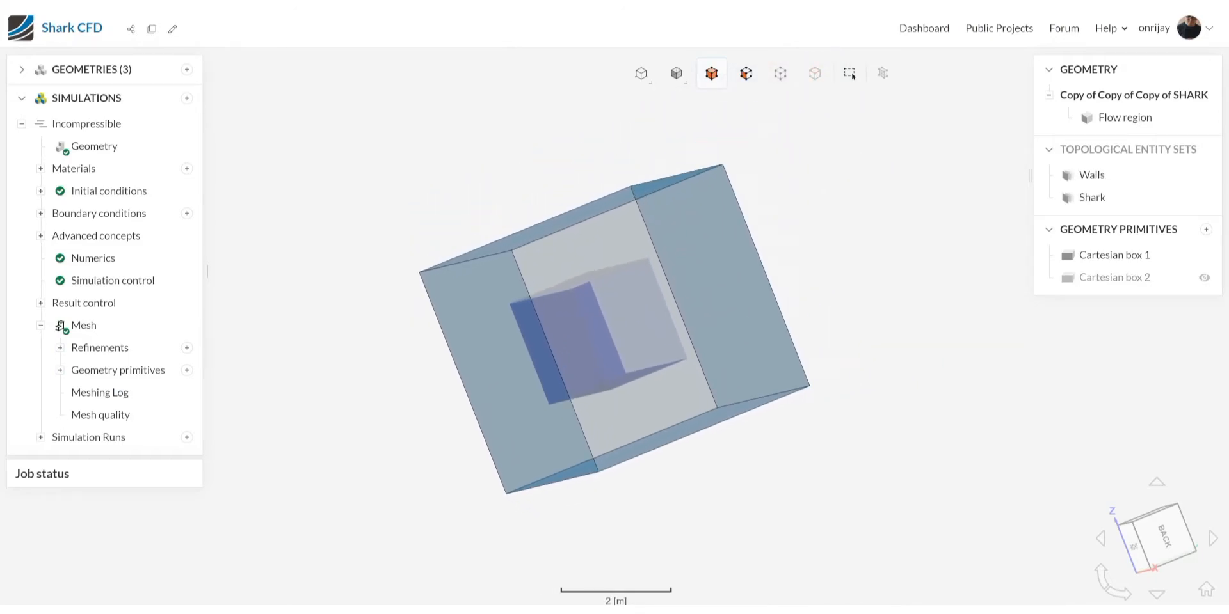
pyautogui.click(1204, 255)
pyautogui.moveTo(686, 357); pyautogui.dragTo(505, 346)
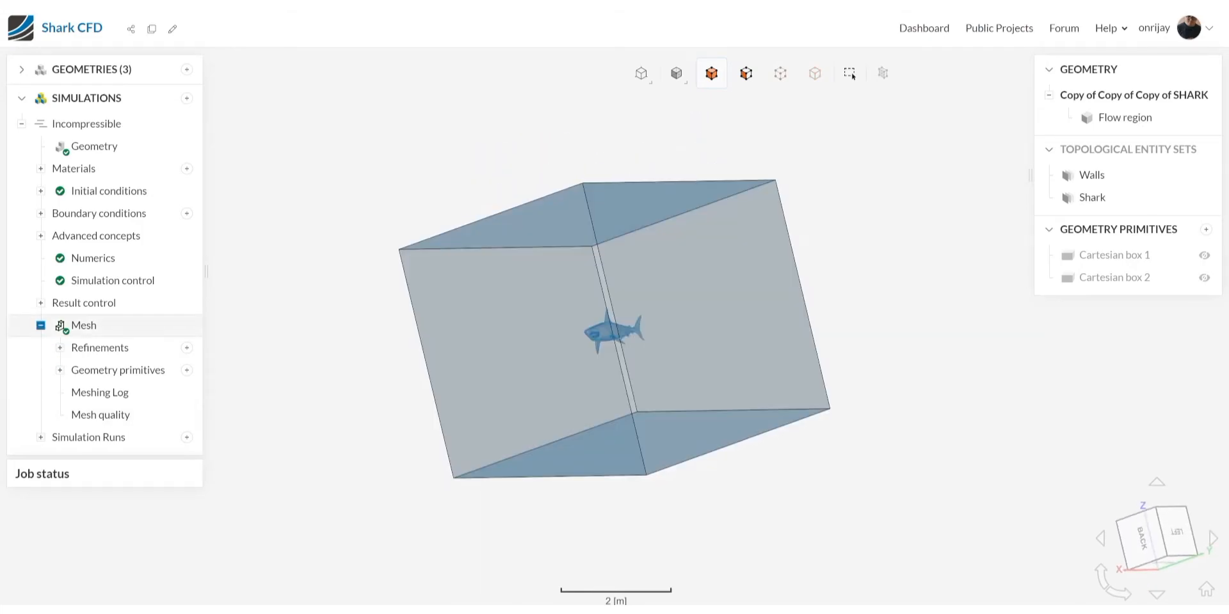
# Review the advanced settings and the event log's mesh quality information for Mesh 3, leaving the settings as they are.
pyautogui.click(82, 325)
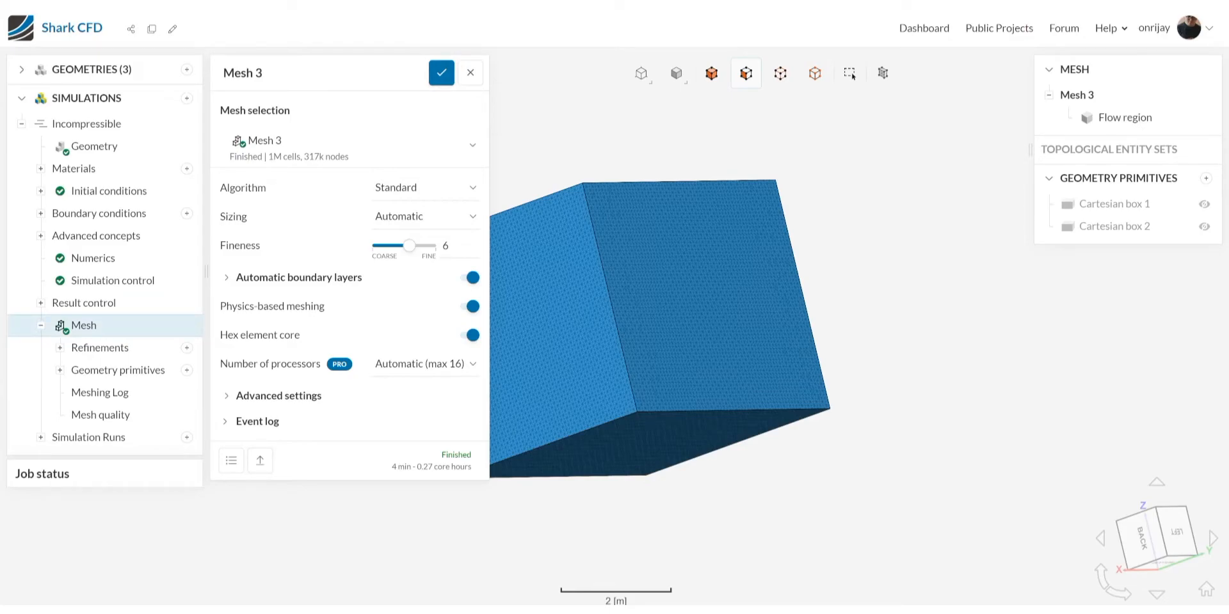
pyautogui.click(226, 397)
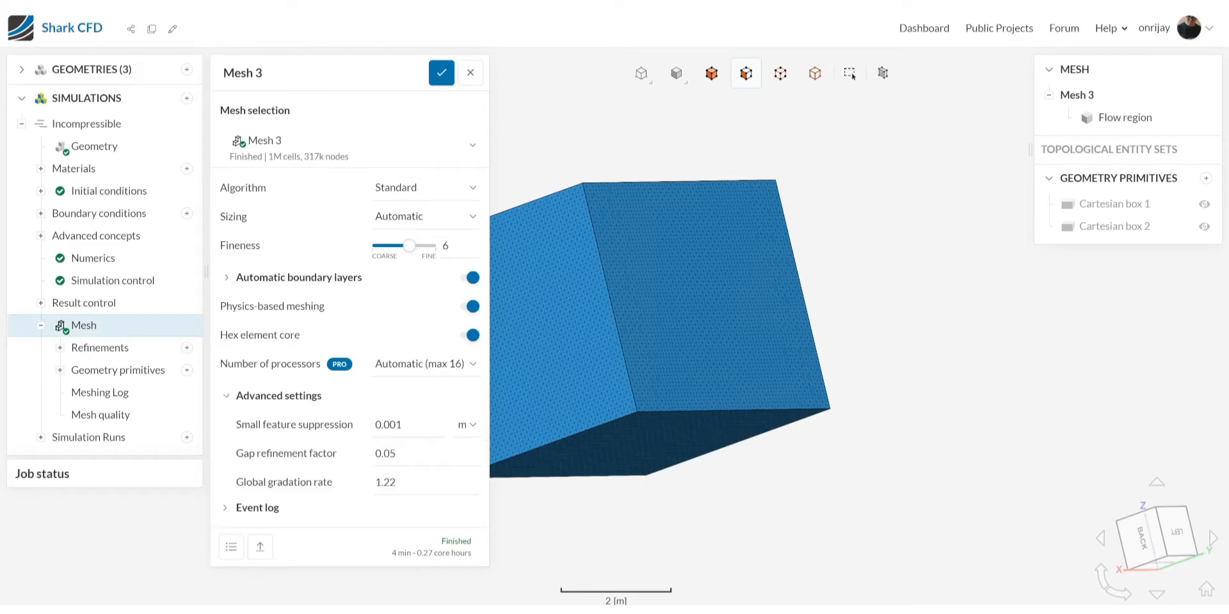
pyautogui.click(225, 508)
pyautogui.scroll(-5, 225, 508)
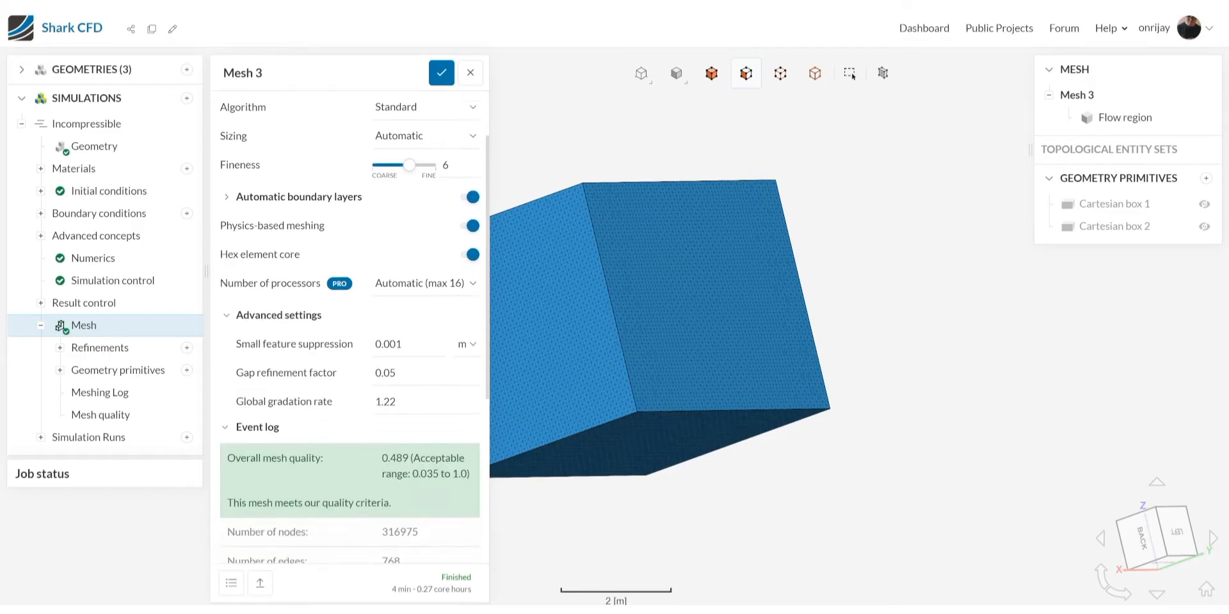
pyautogui.scroll(5, 349, 328)
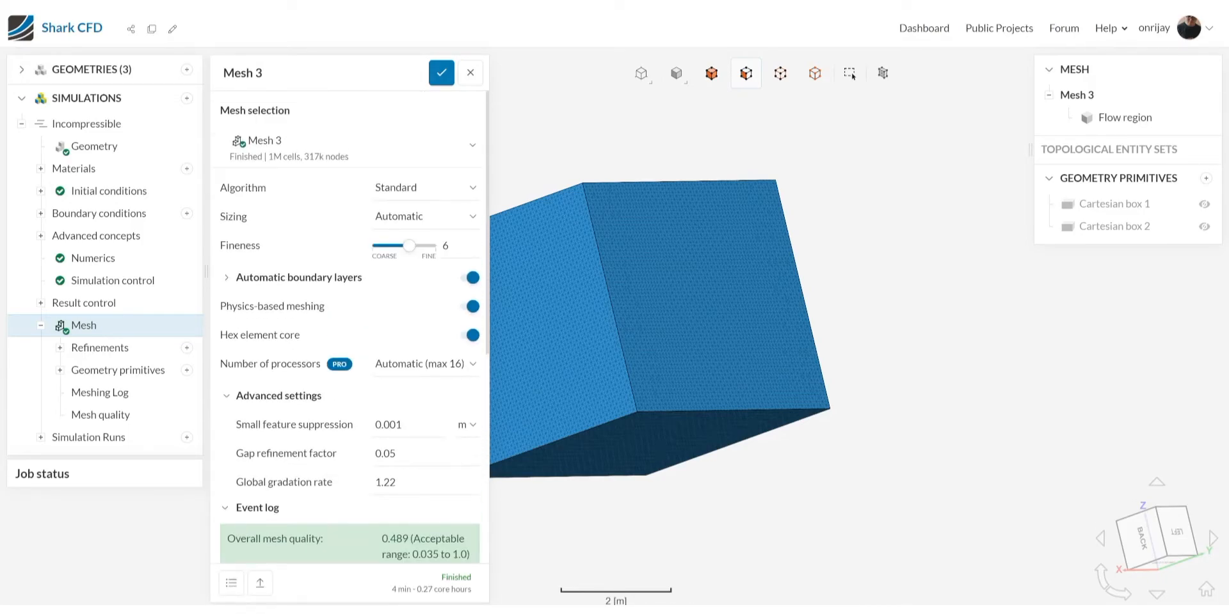
pyautogui.click(470, 73)
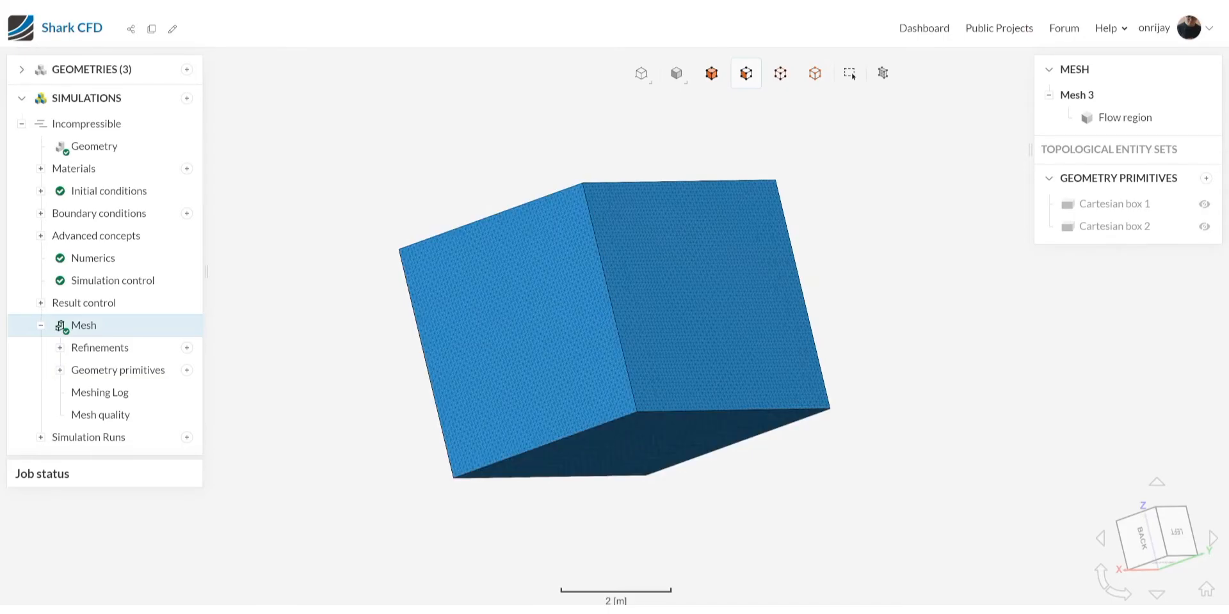
# Display the mesh as translucent surfaces with wireframe and examine the surface mesh on the shark.
pyautogui.moveTo(676, 73)
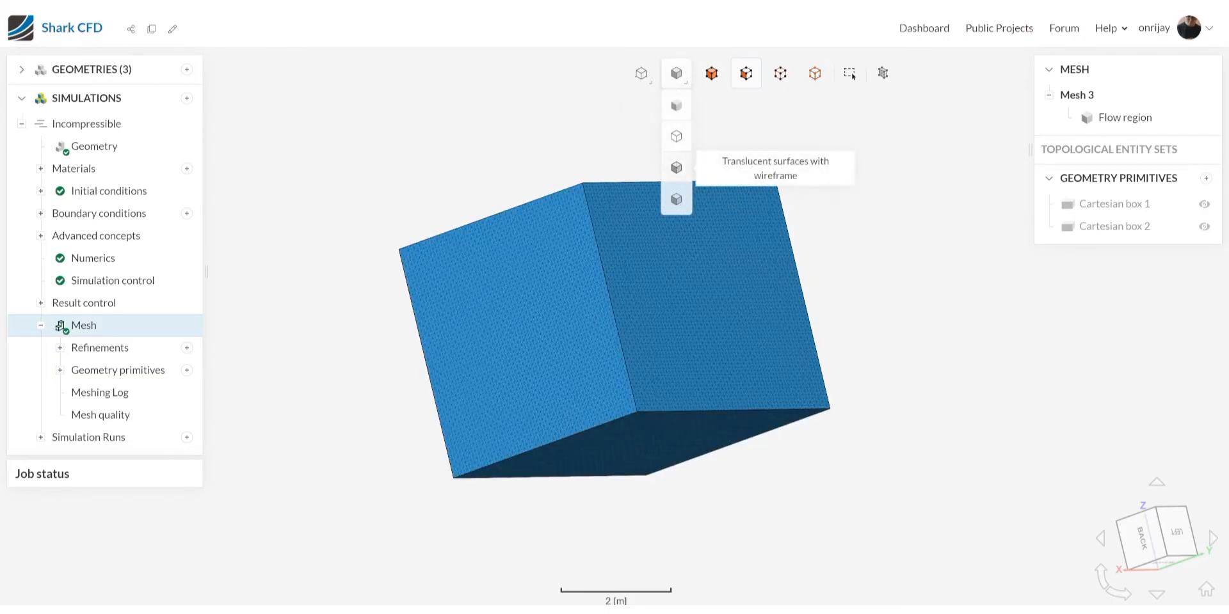
pyautogui.click(677, 168)
pyautogui.moveTo(697, 295); pyautogui.dragTo(627, 281)
pyautogui.scroll(10, 610, 339)
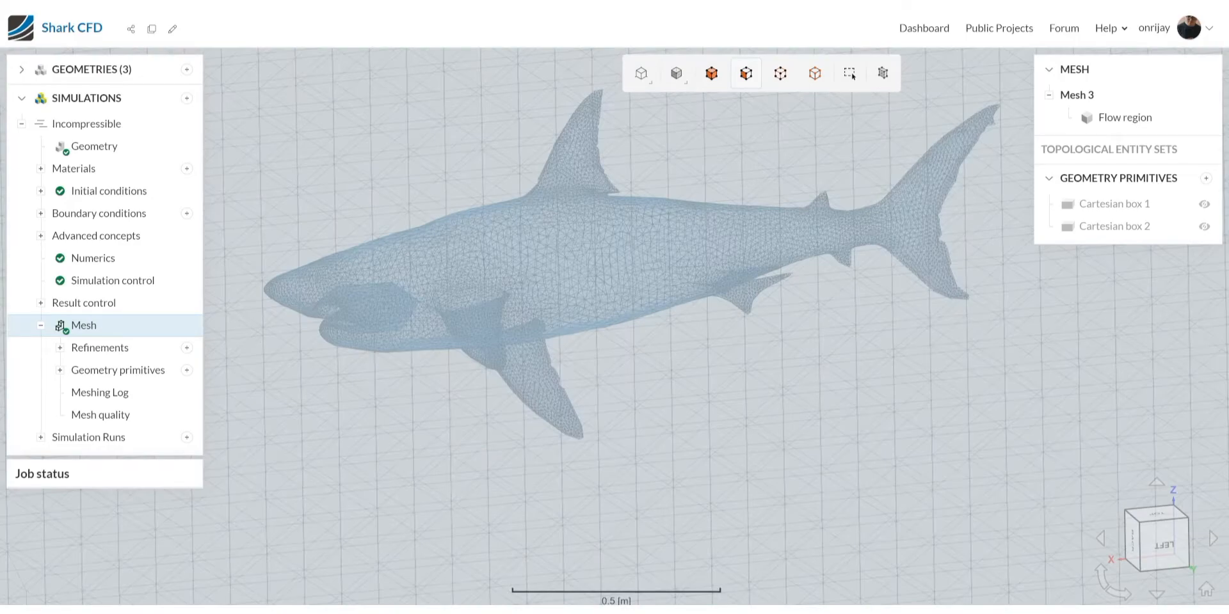
pyautogui.scroll(-3, 608, 304)
pyautogui.moveTo(676, 74)
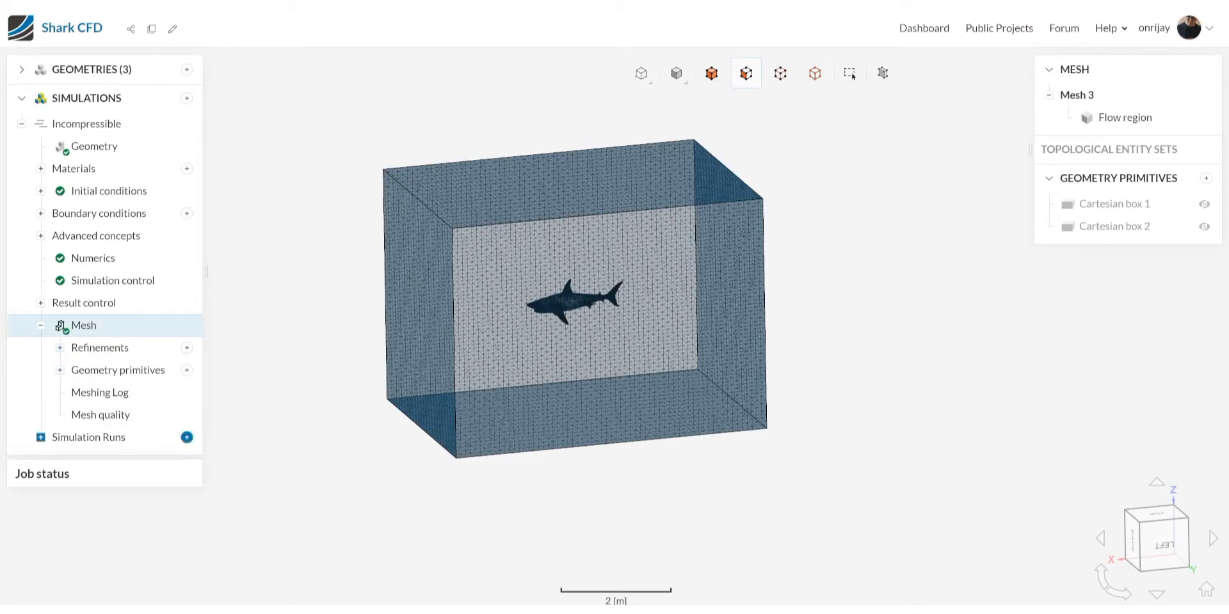
# Check the resource estimation for a new simulation run and cancel without starting it.
pyautogui.click(187, 437)
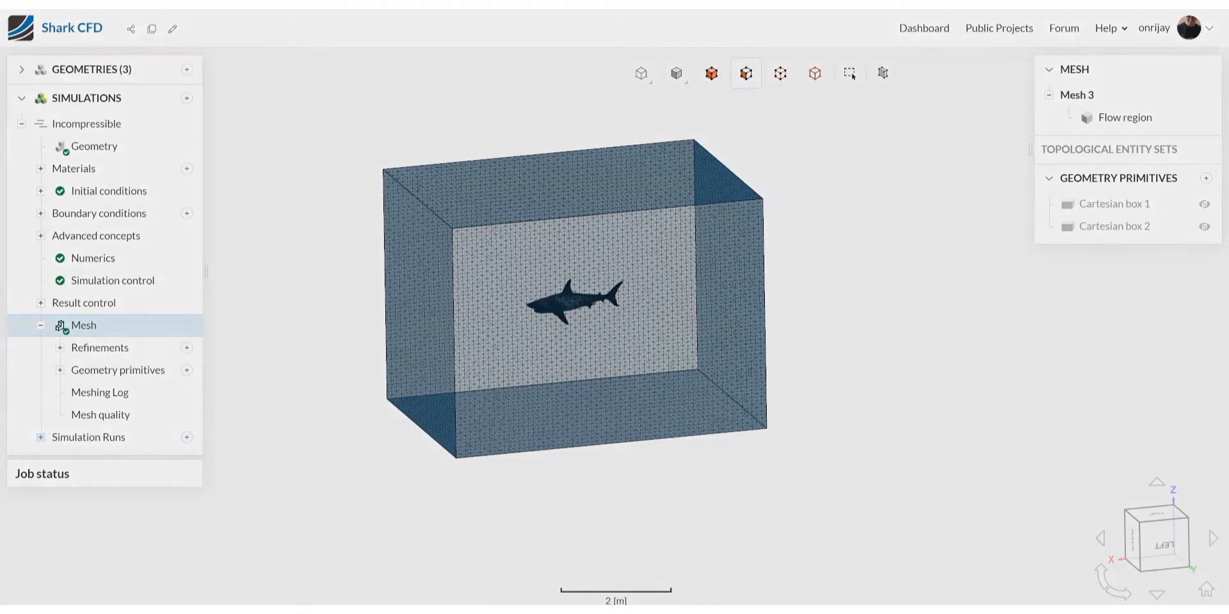
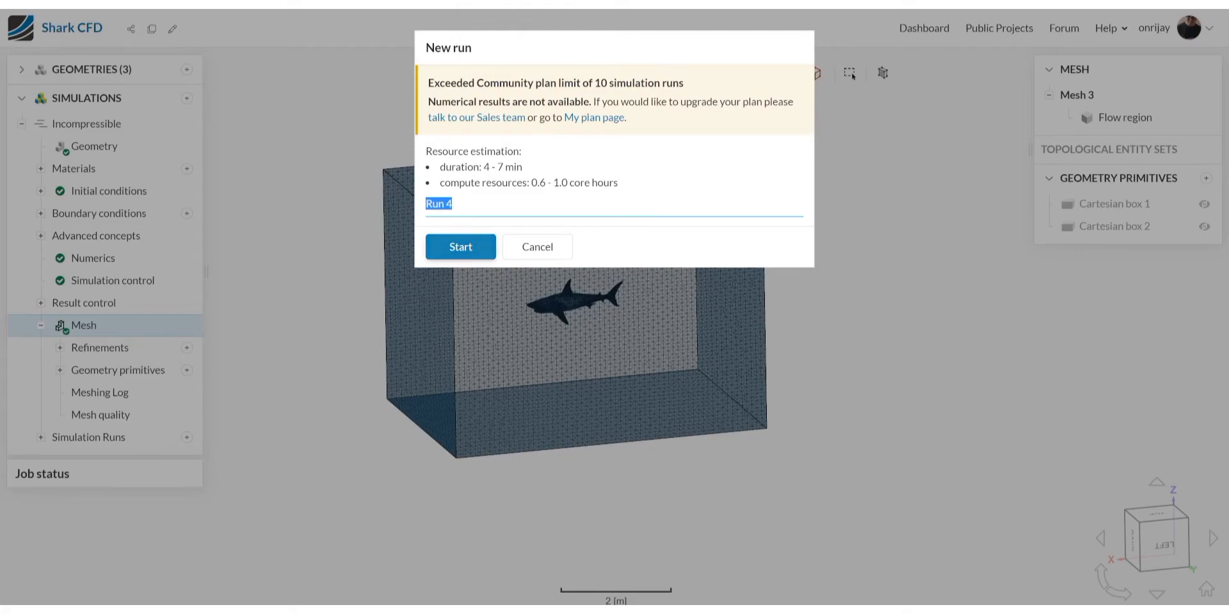
pyautogui.click(538, 247)
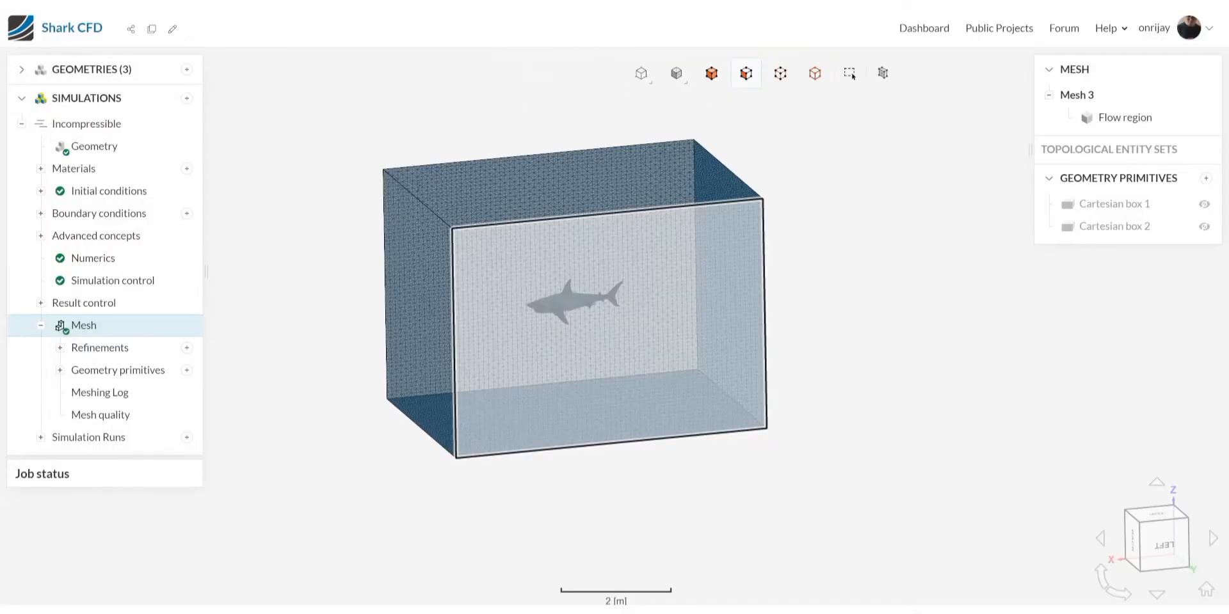
pyautogui.moveTo(349, 307); pyautogui.dragTo(472, 292)
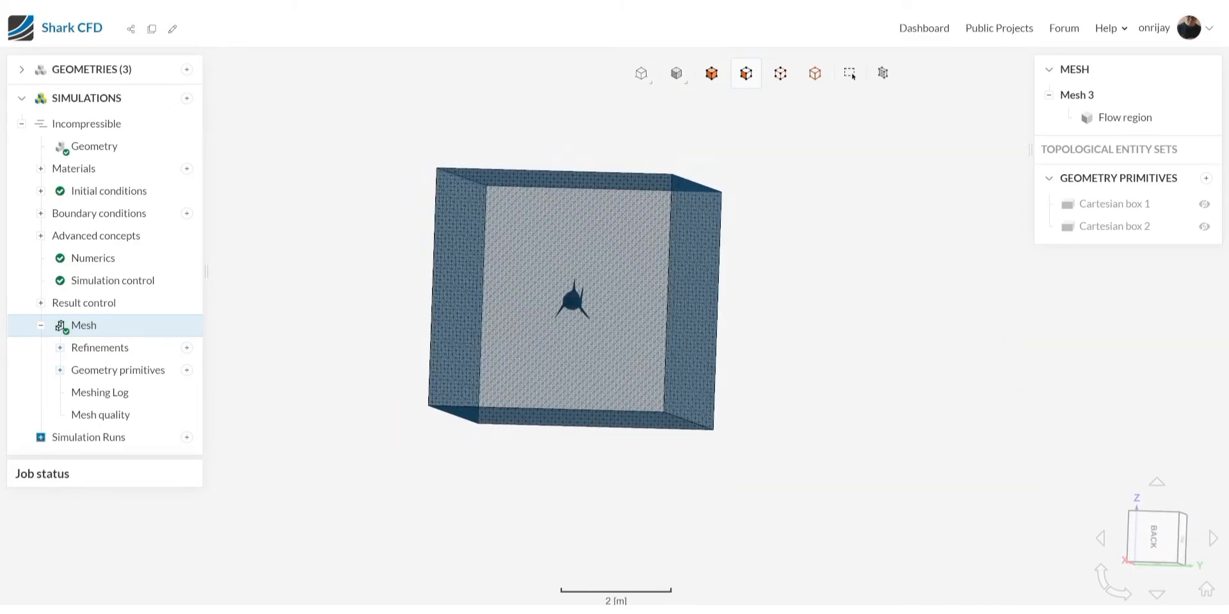
# Open the solution fields of Run 3 for post-processing.
pyautogui.click(84, 325)
pyautogui.click(41, 325)
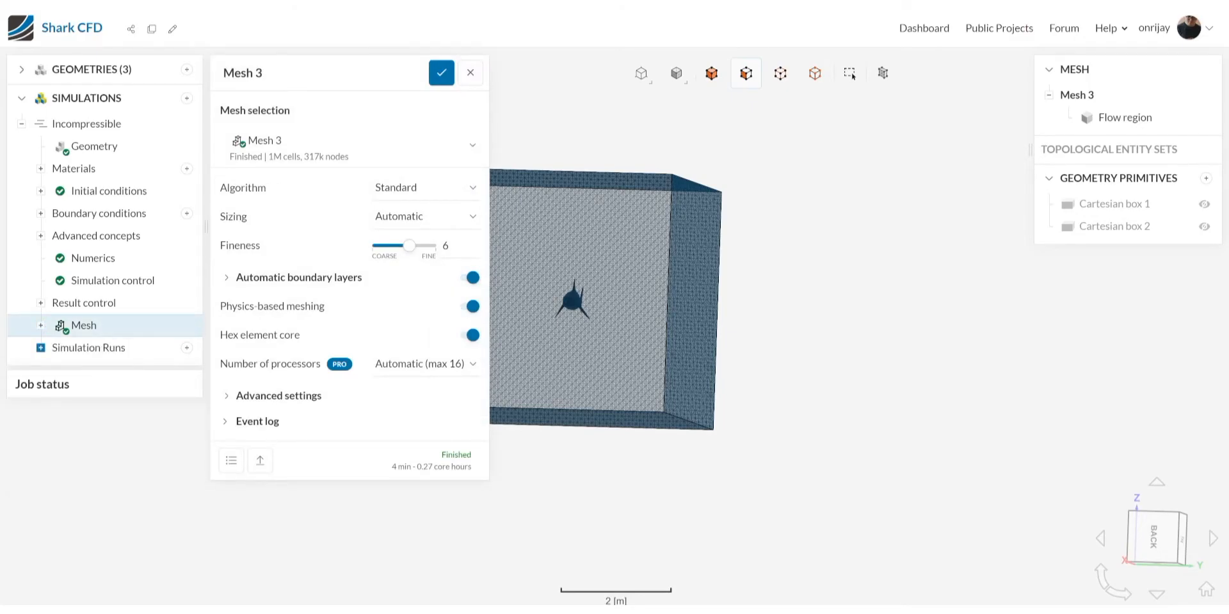
pyautogui.click(40, 348)
pyautogui.click(59, 414)
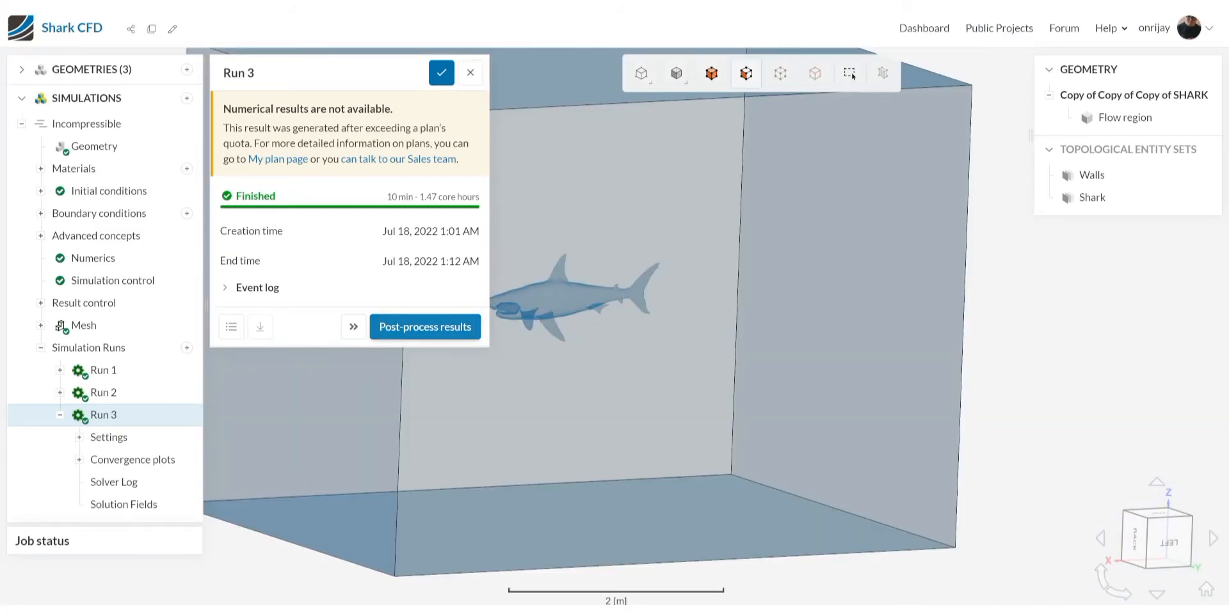
pyautogui.click(425, 327)
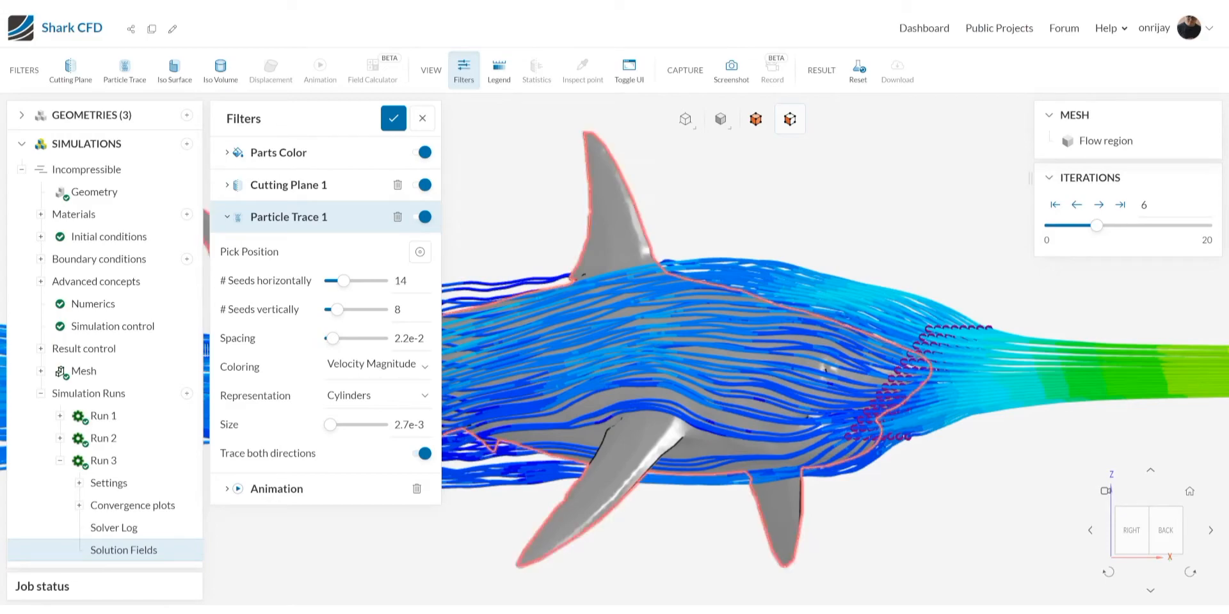
# Show all hidden faces and view the complete flow domain box around the shark.
pyautogui.scroll(-4, 736, 294)
pyautogui.scroll(-2, 736, 265)
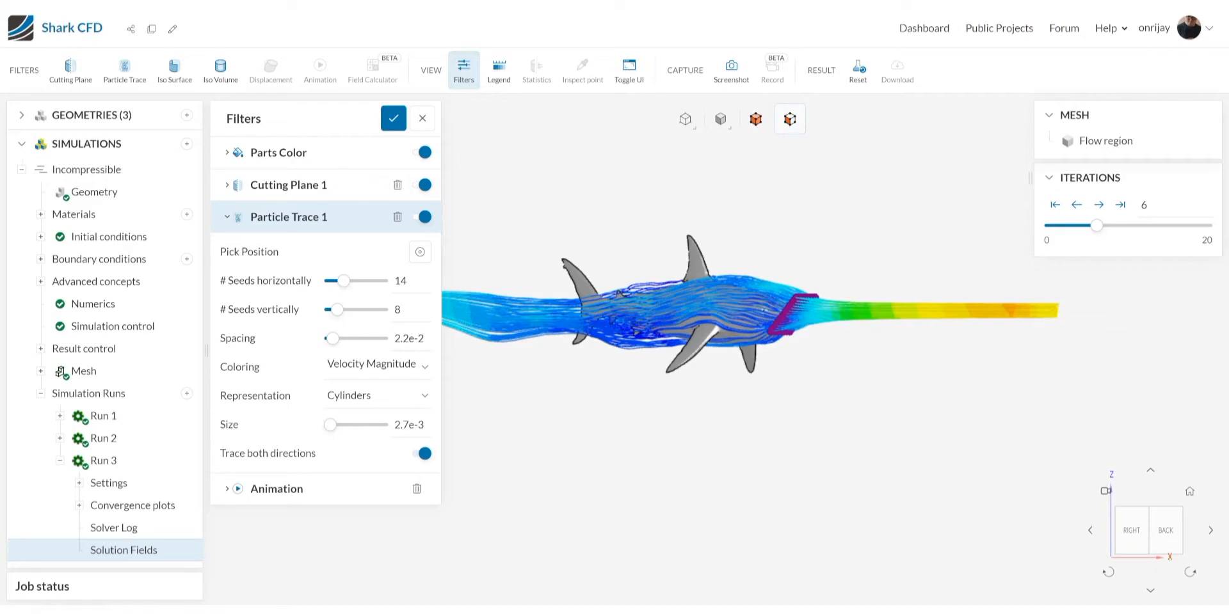
pyautogui.rightClick(919, 219)
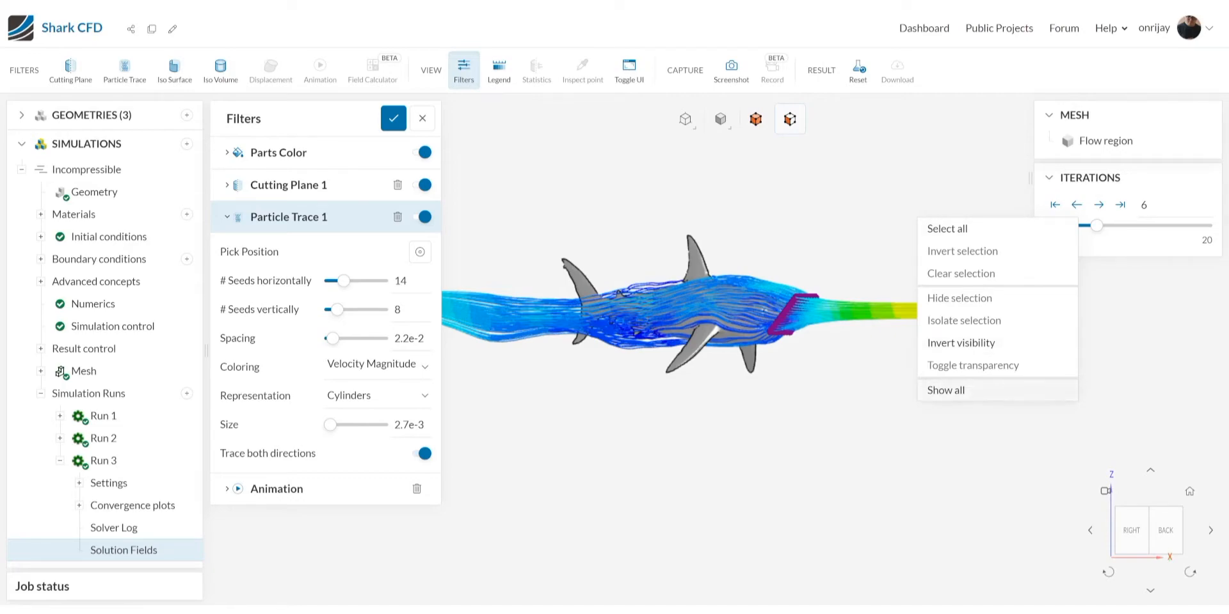
pyautogui.click(946, 390)
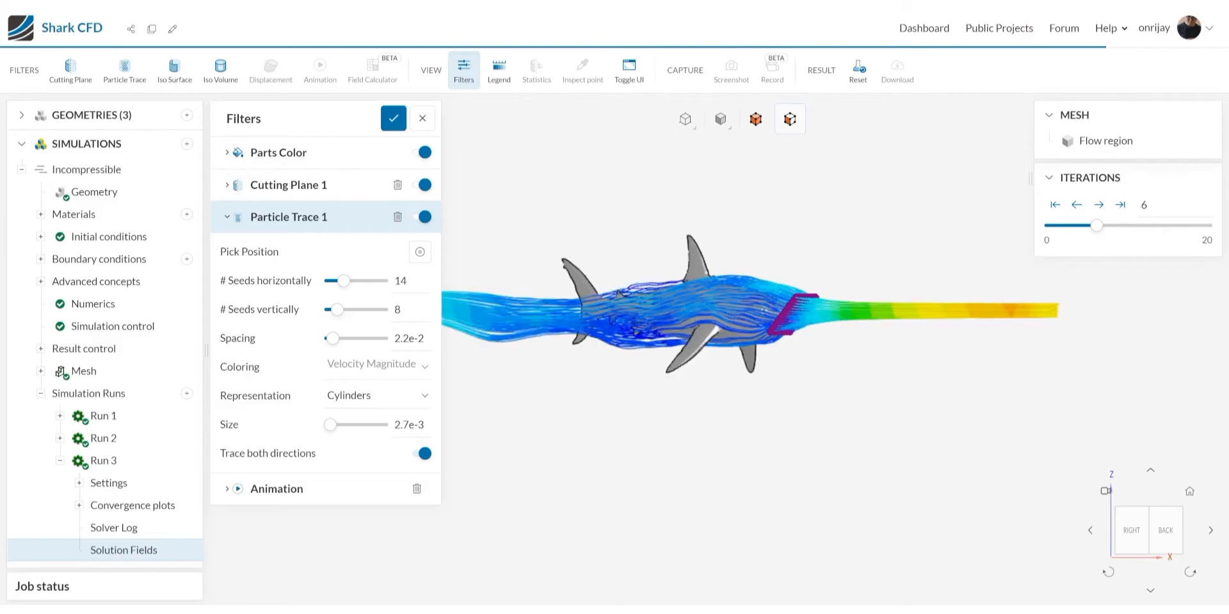
pyautogui.scroll(-8, 795, 312)
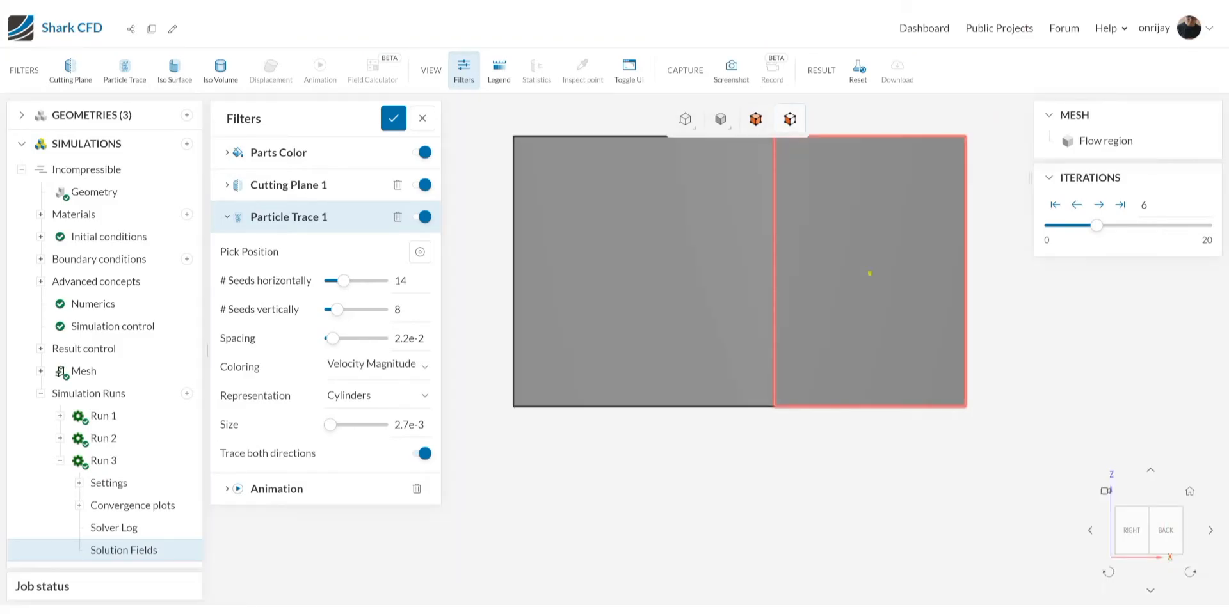
pyautogui.rightClick(966, 340)
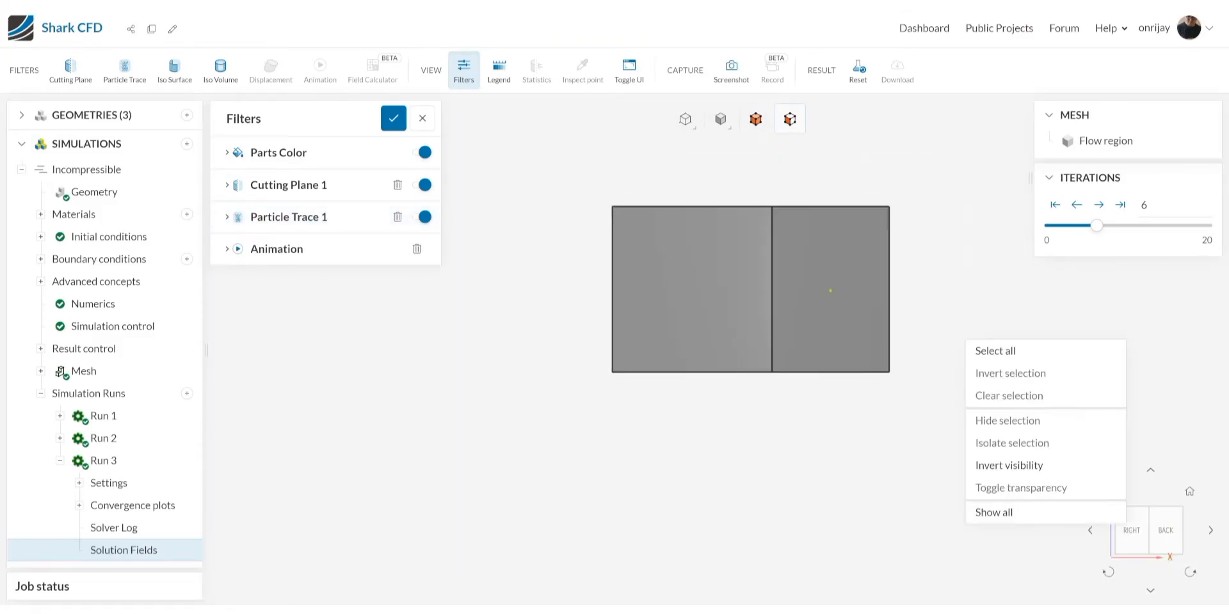
pyautogui.click(921, 320)
pyautogui.moveTo(921, 320); pyautogui.dragTo(687, 286)
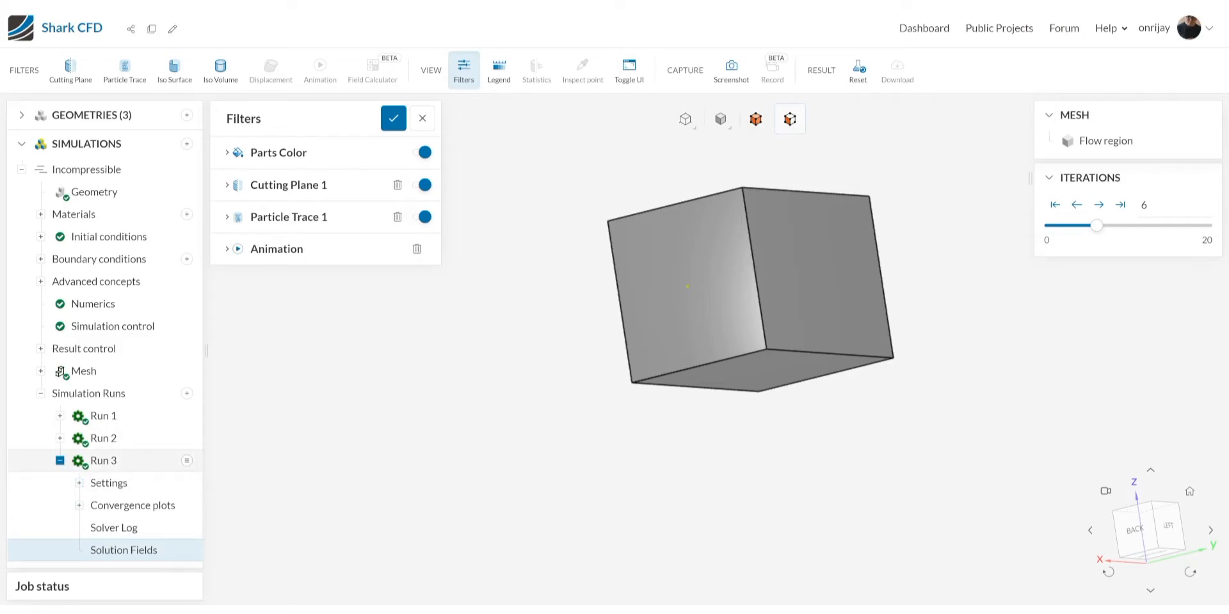
pyautogui.scroll(8, 688, 286)
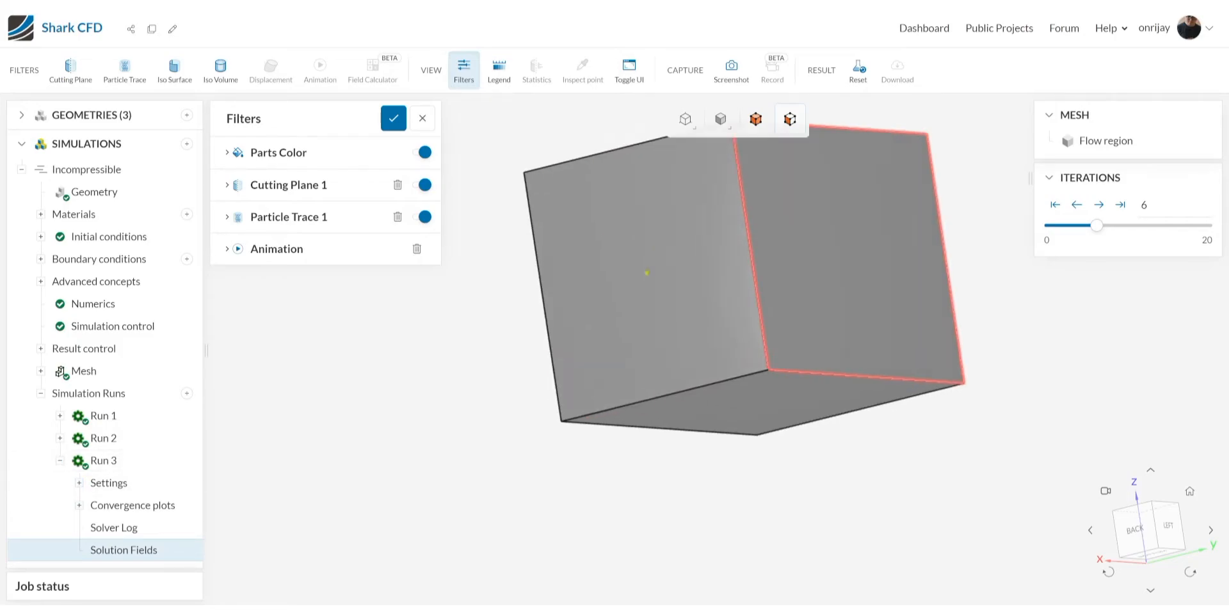
# Hide the outer faces of the flow domain box so only the shark and its particle traces remain.
pyautogui.moveTo(688, 287); pyautogui.dragTo(664, 332, button='right')
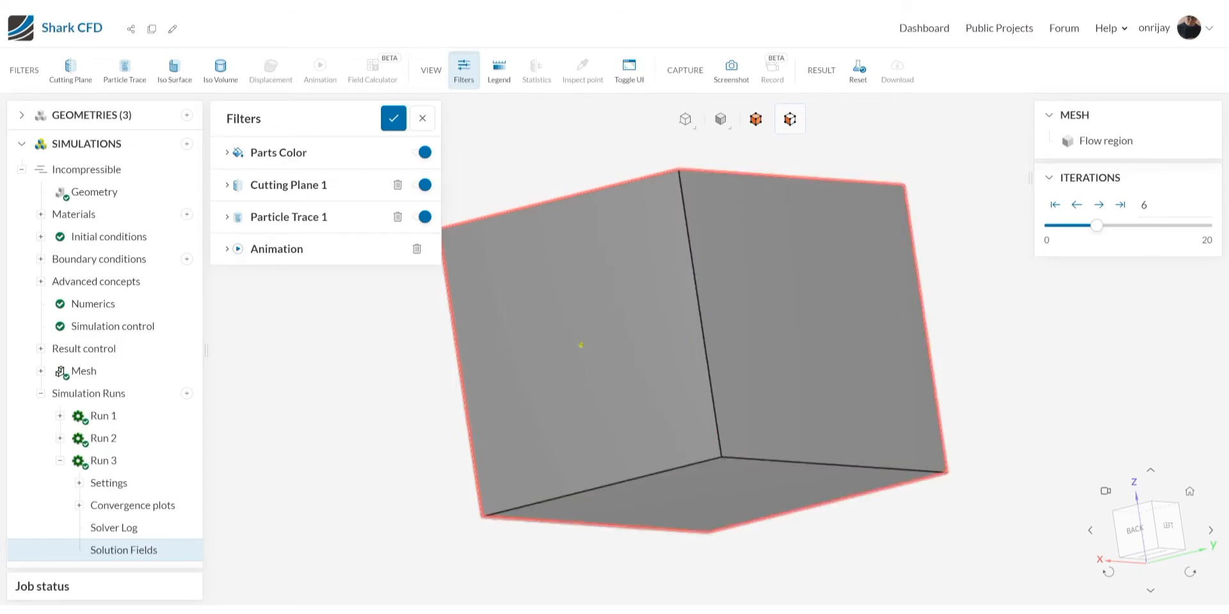
pyautogui.moveTo(698, 410); pyautogui.dragTo(714, 218)
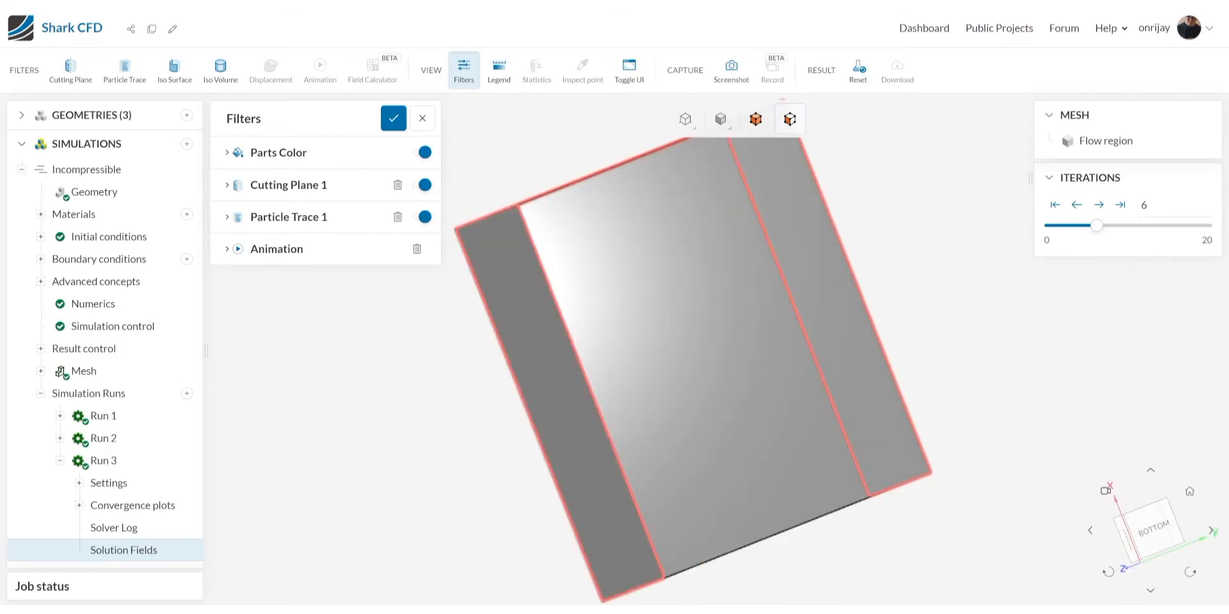
pyautogui.moveTo(704, 442)
pyautogui.mouseDown()
pyautogui.moveTo(697, 346)
pyautogui.moveTo(717, 230)
pyautogui.moveTo(698, 429)
pyautogui.mouseUp()
pyautogui.rightClick(917, 292)
pyautogui.click(947, 371)
pyautogui.moveTo(832, 281); pyautogui.dragTo(748, 541)
pyautogui.rightClick(753, 334)
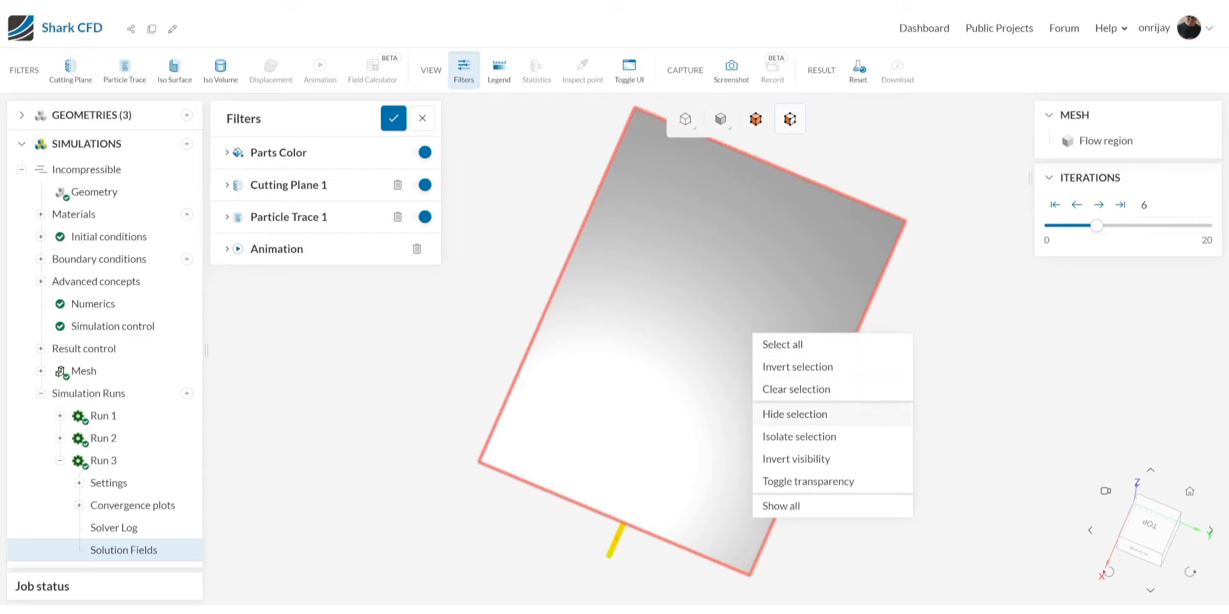
pyautogui.click(794, 414)
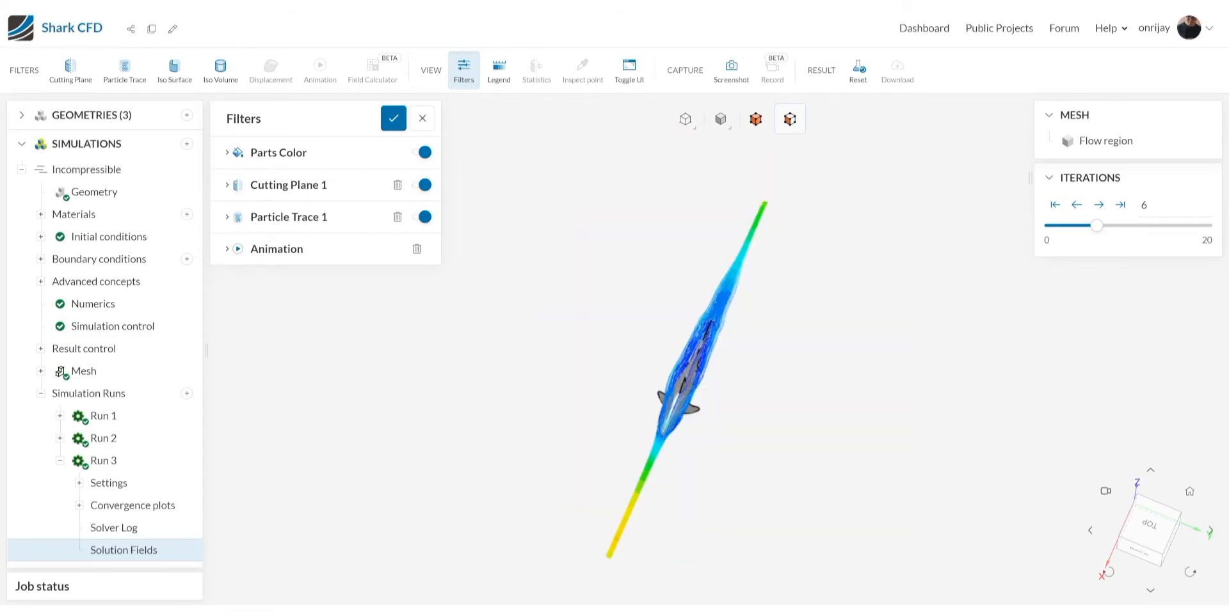
# Color the shark's surface by Pressure in the Parts Color filter.
pyautogui.moveTo(749, 467); pyautogui.dragTo(681, 387)
pyautogui.scroll(5, 681, 387)
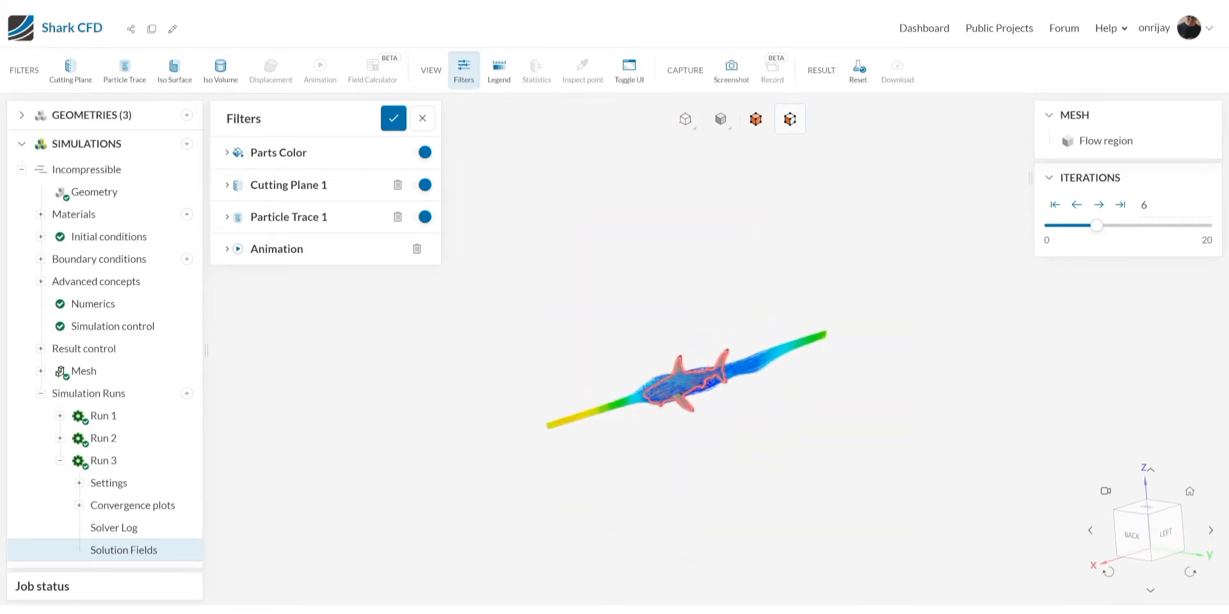
pyautogui.scroll(5, 684, 416)
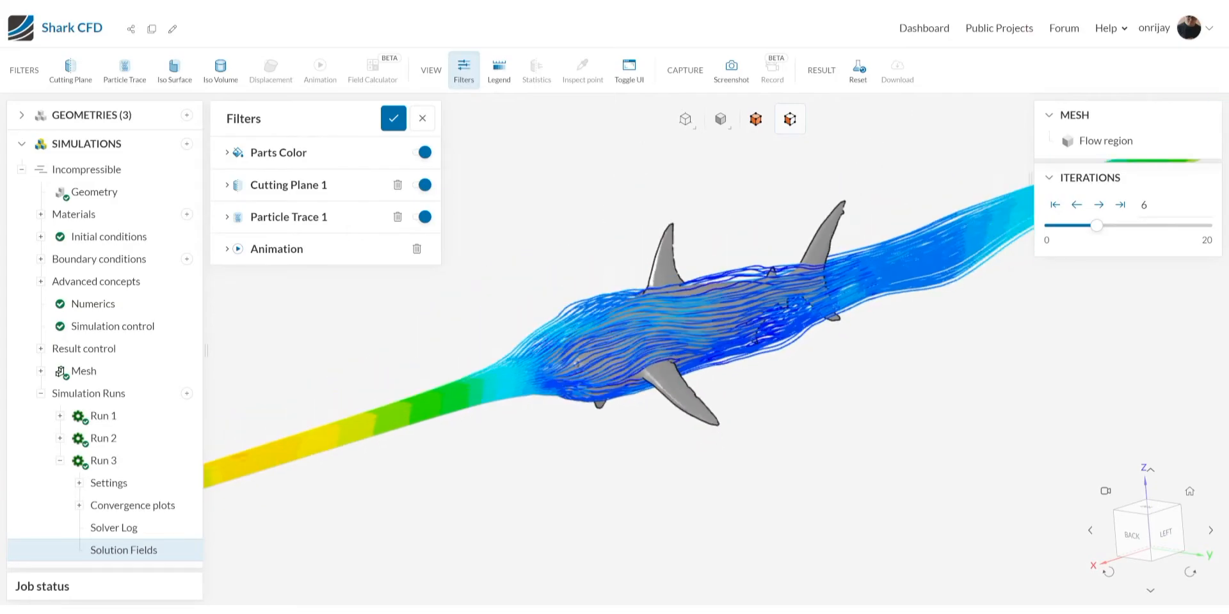
pyautogui.moveTo(684, 413); pyautogui.dragTo(685, 381)
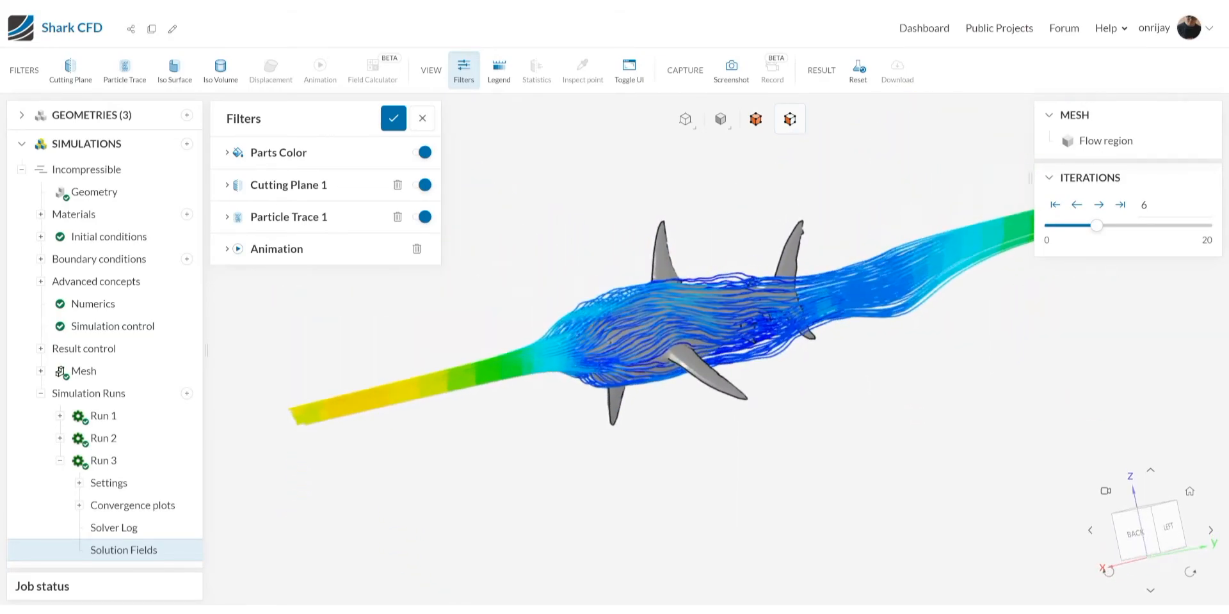
pyautogui.click(277, 153)
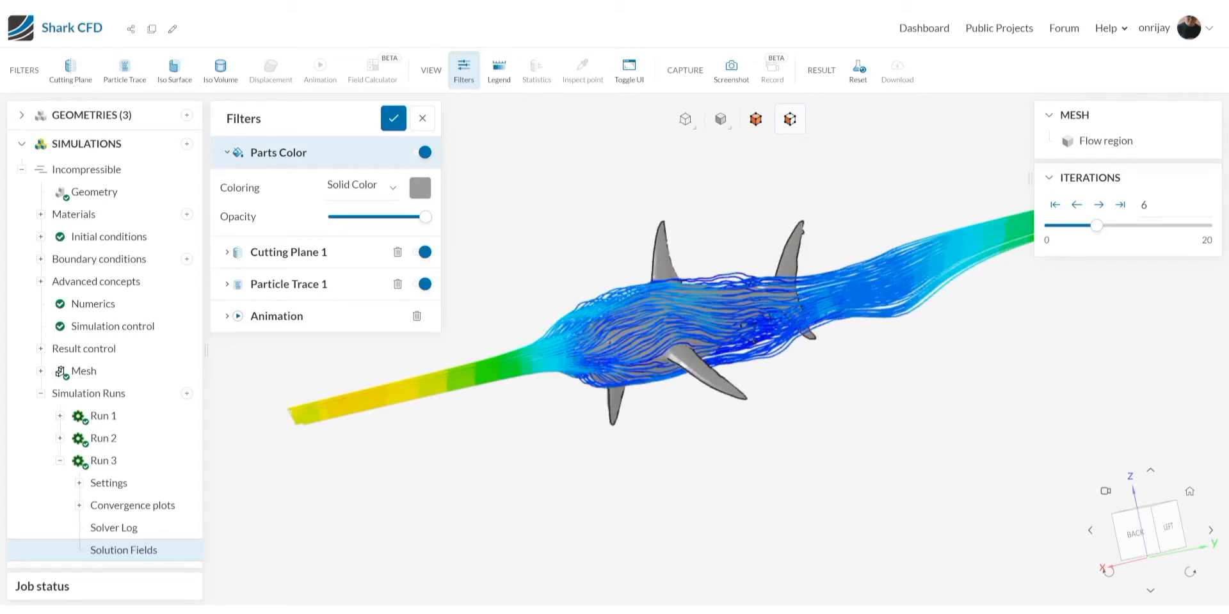
pyautogui.click(362, 186)
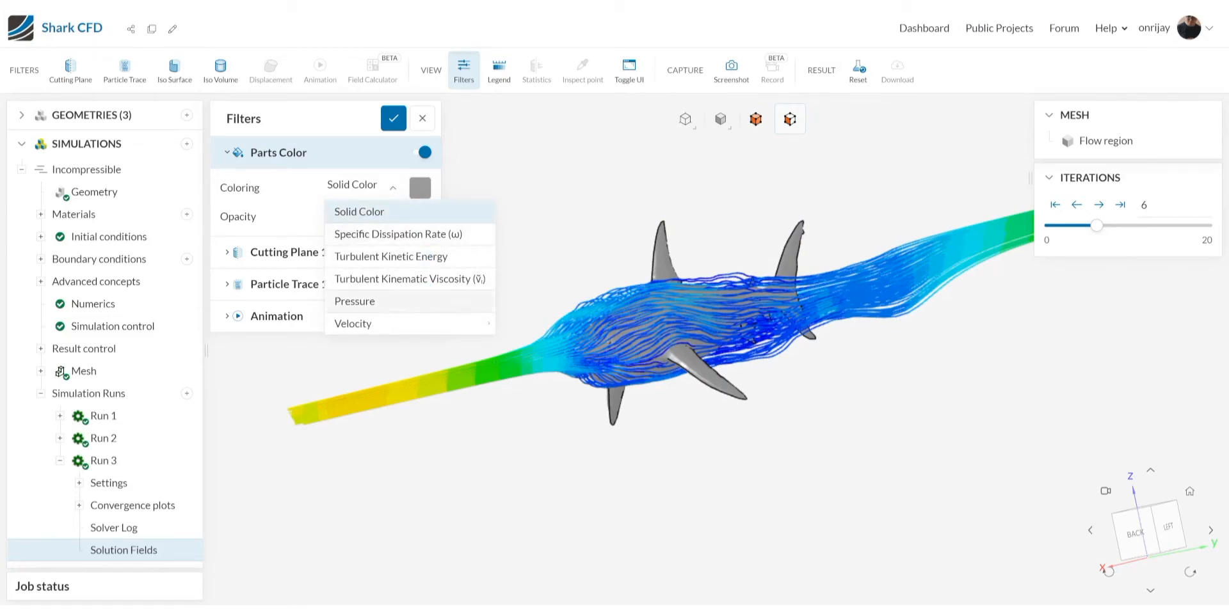
pyautogui.click(354, 302)
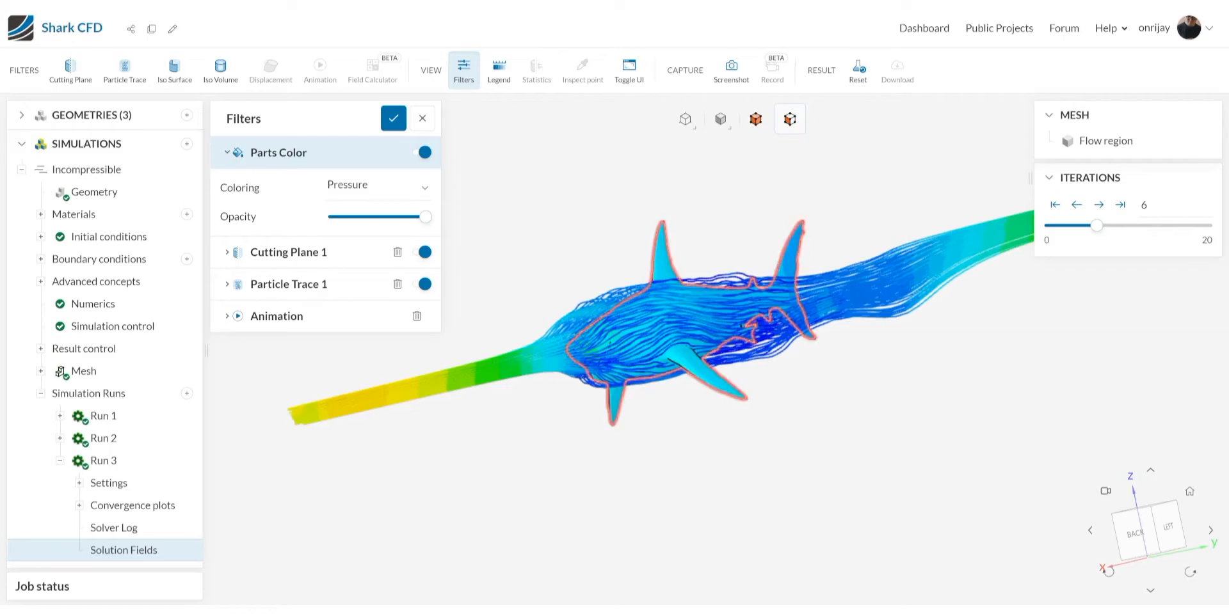
pyautogui.scroll(5, 646, 364)
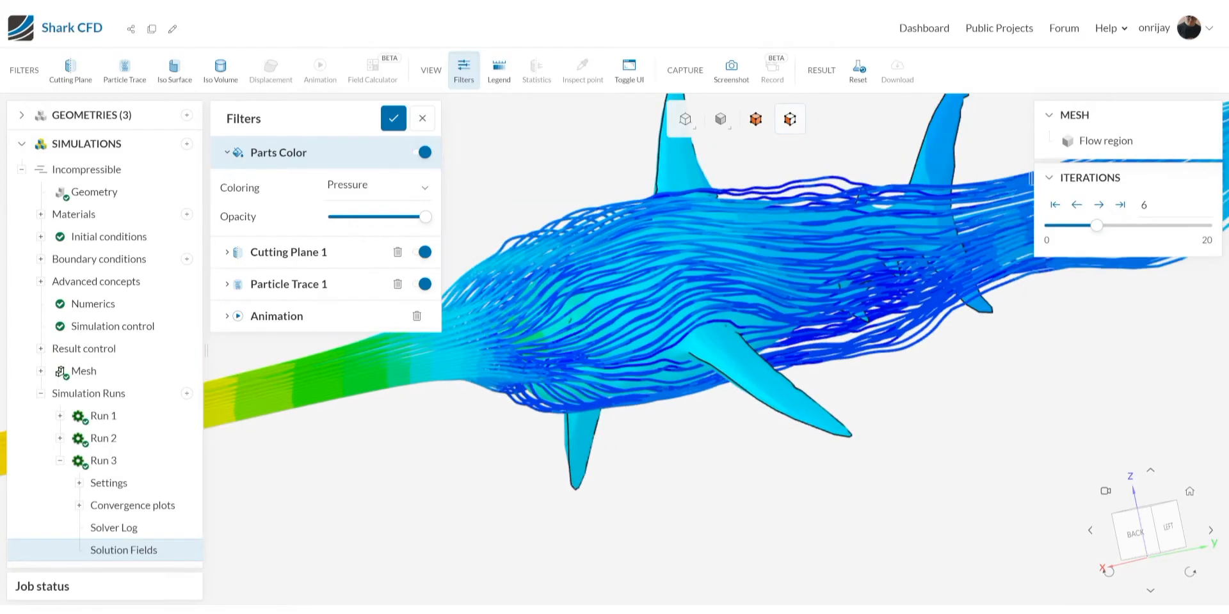
# Change the shark's surface coloring to Velocity Magnitude.
pyautogui.click(362, 187)
pyautogui.moveTo(352, 324)
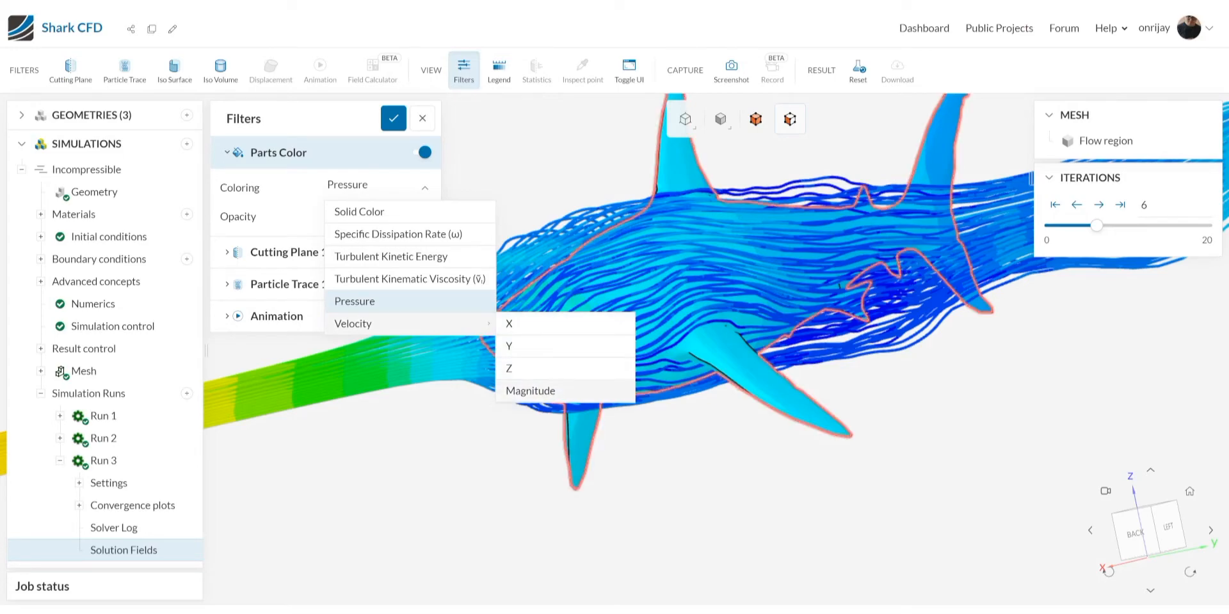
pyautogui.click(530, 390)
pyautogui.moveTo(691, 320); pyautogui.dragTo(595, 333)
pyautogui.moveTo(1189, 27)
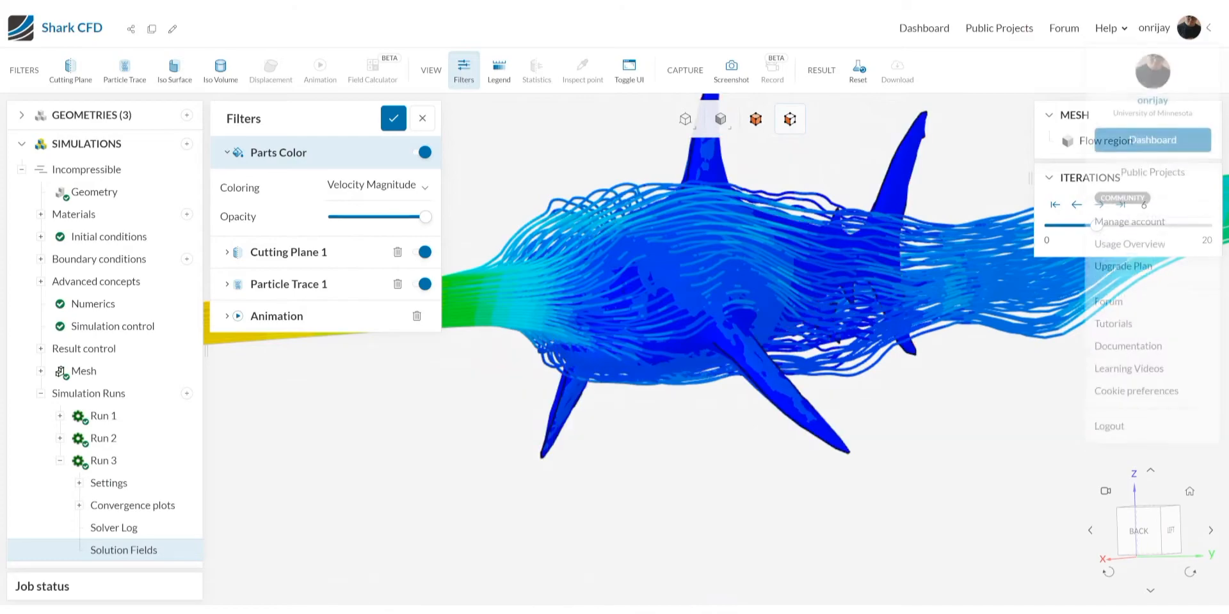
pyautogui.click(1214, 4)
pyautogui.click(1203, 141)
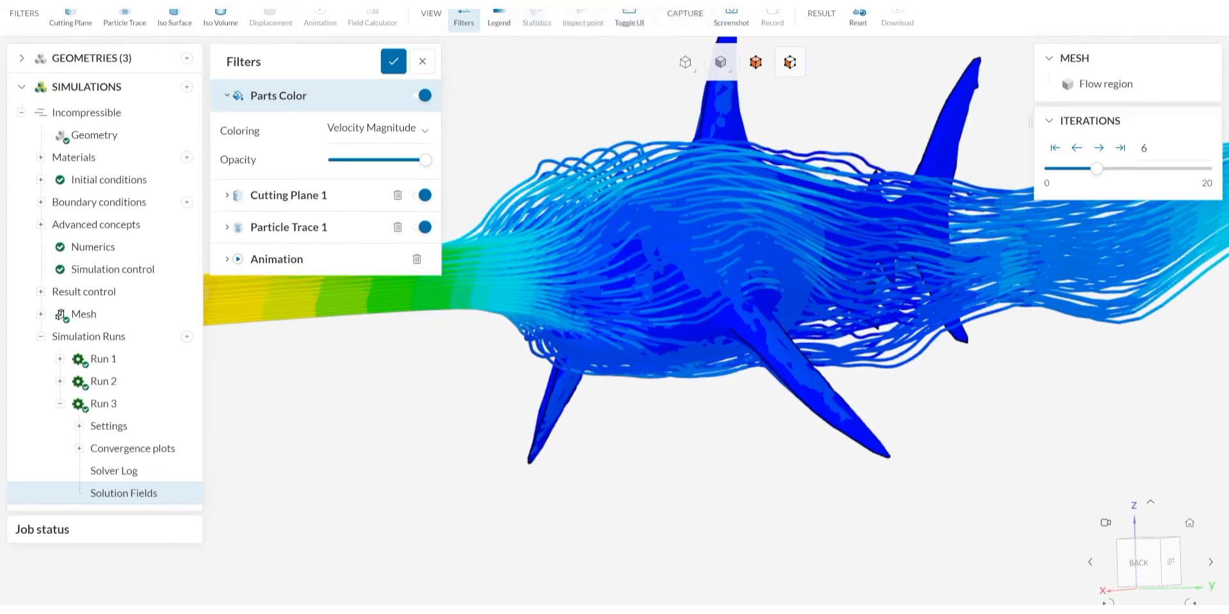
# Narrow the simulation tree and examine the velocity coloring and particle traces around the shark.
pyautogui.scroll(-1, 717, 288)
pyautogui.moveTo(717, 288); pyautogui.dragTo(691, 356, button='right')
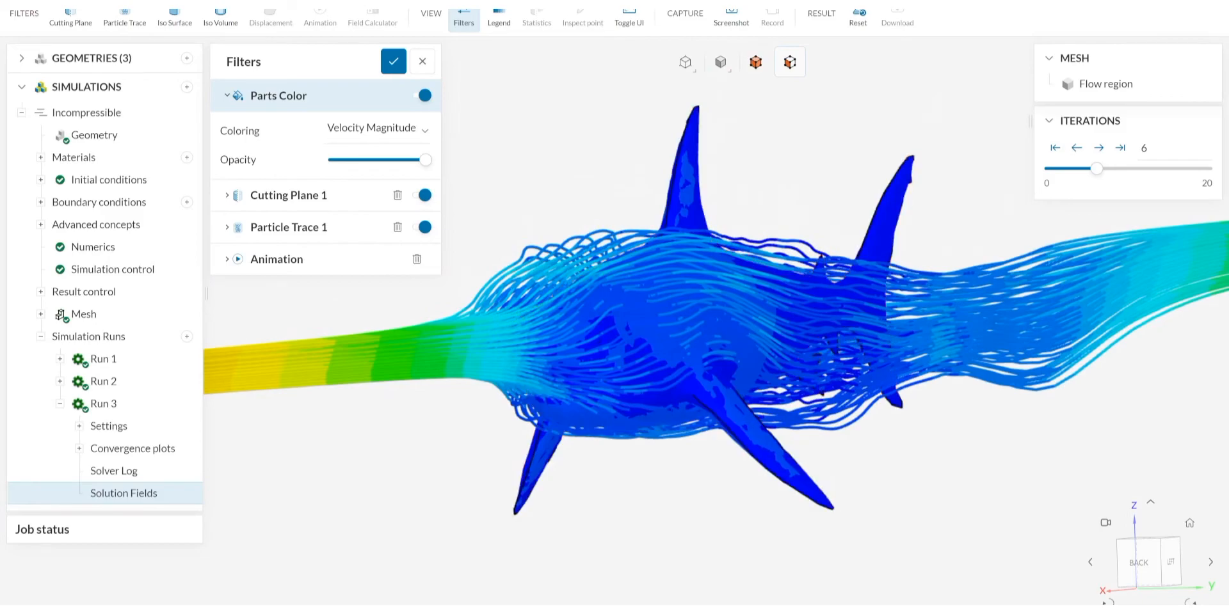
pyautogui.scroll(1, 665, 409)
pyautogui.scroll(-1, 704, 442)
pyautogui.moveTo(704, 441); pyautogui.dragTo(695, 474, button='right')
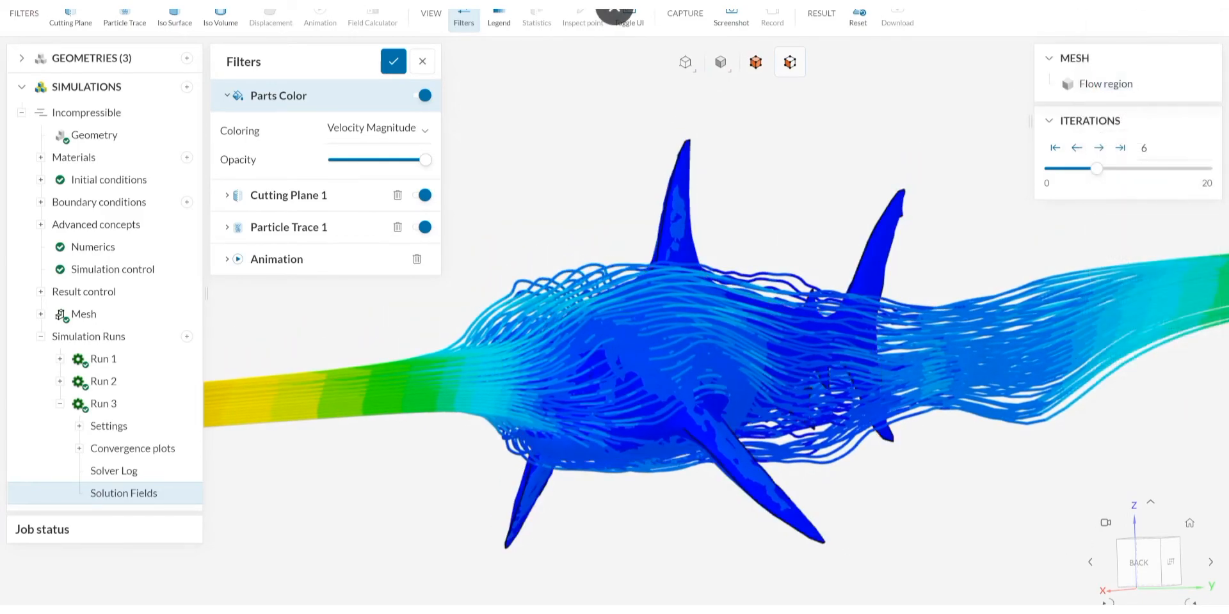
pyautogui.click(615, 9)
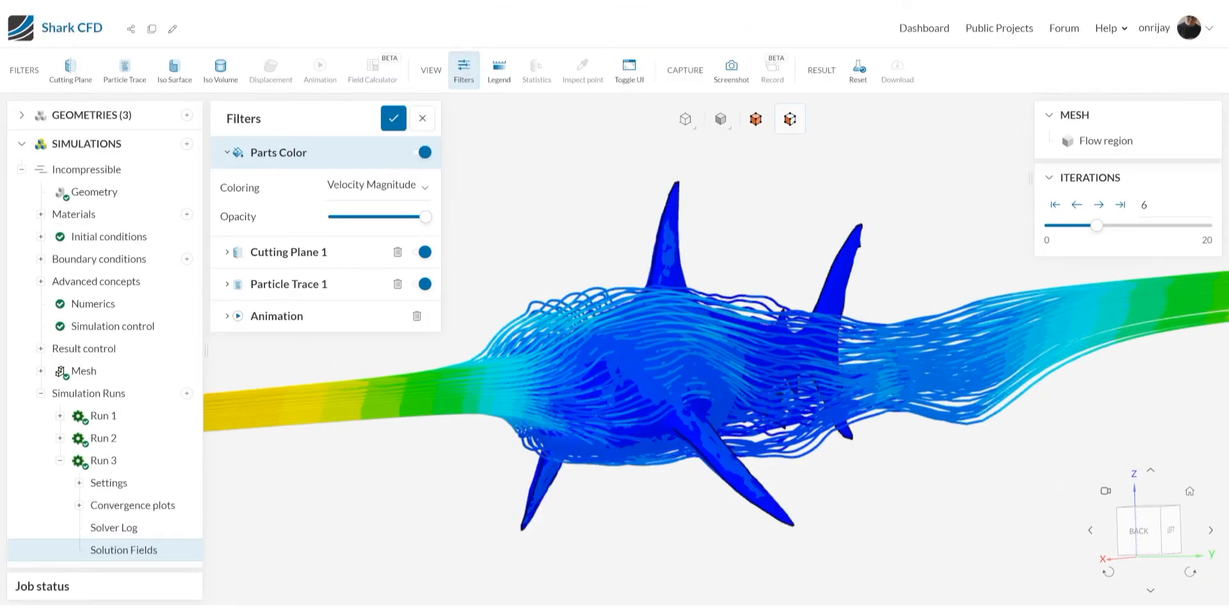
pyautogui.scroll(2, 711, 352)
pyautogui.moveTo(711, 352); pyautogui.dragTo(734, 319, button='right')
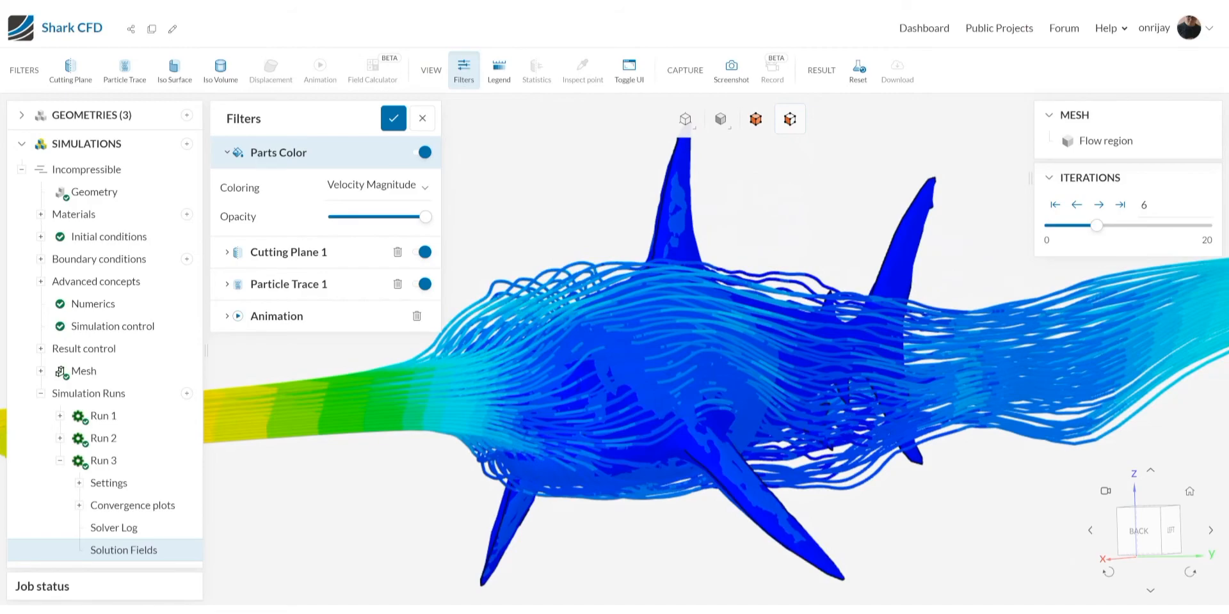
pyautogui.moveTo(206, 351); pyautogui.dragTo(135, 351)
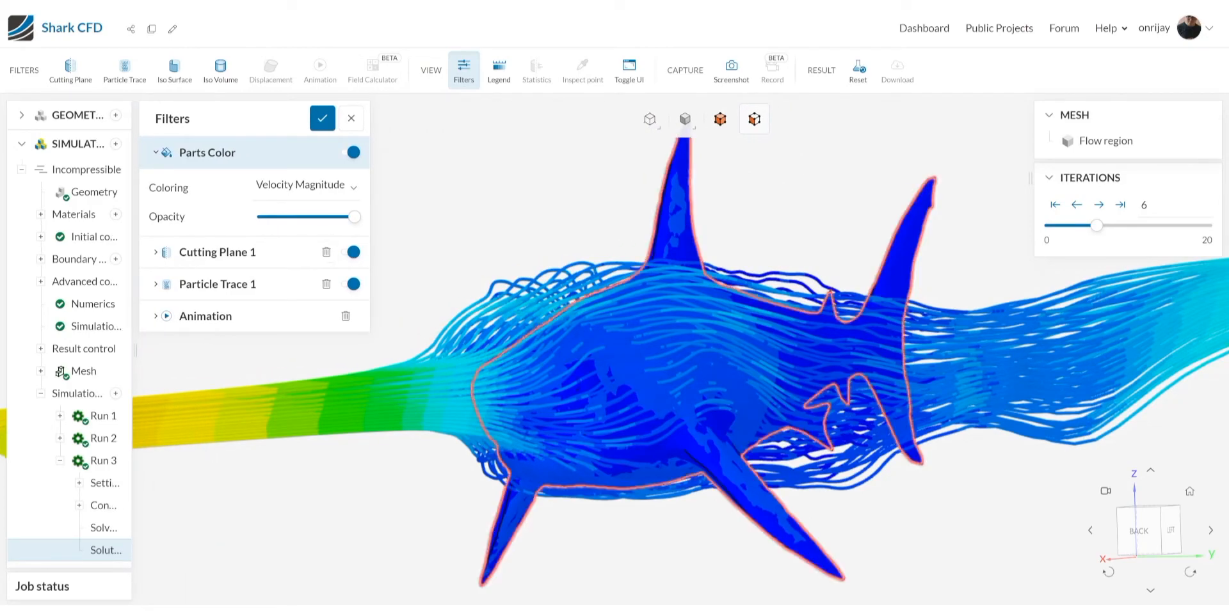
pyautogui.moveTo(710, 358)
pyautogui.mouseDown()
pyautogui.moveTo(729, 348)
pyautogui.moveTo(768, 409)
pyautogui.moveTo(746, 320)
pyautogui.moveTo(752, 362)
pyautogui.moveTo(723, 358)
pyautogui.mouseUp()
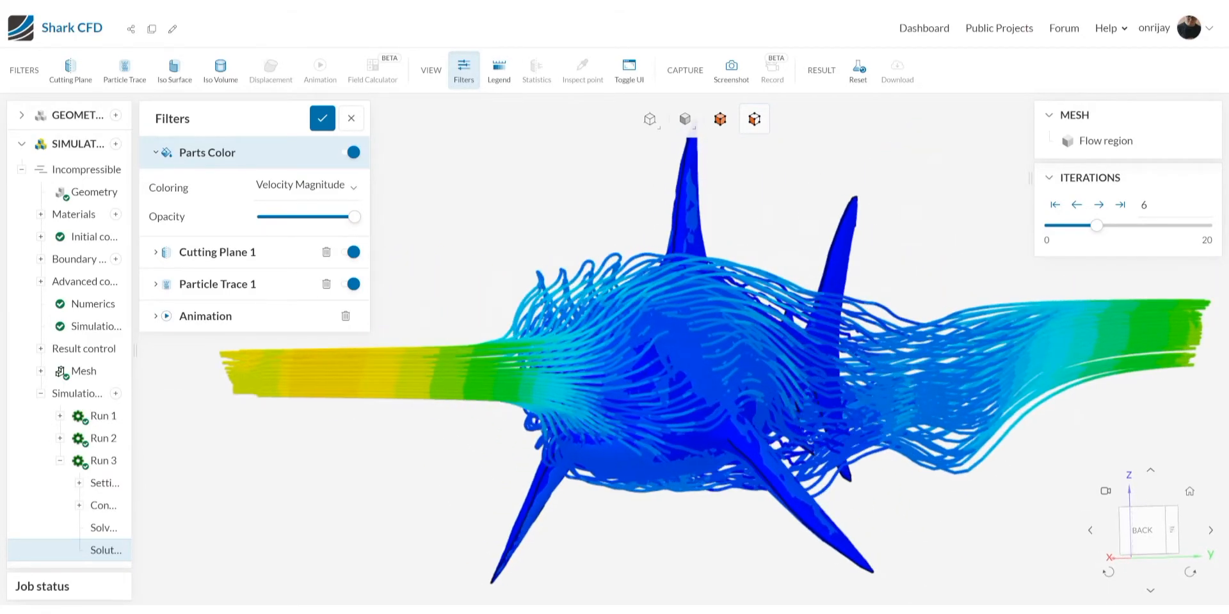
# Color the shark's surface by Turbulent Kinetic Energy and return it to Solid Color.
pyautogui.moveTo(337, 216)
pyautogui.mouseDown()
pyautogui.moveTo(266, 217)
pyautogui.moveTo(356, 216)
pyautogui.mouseUp()
pyautogui.click(352, 185)
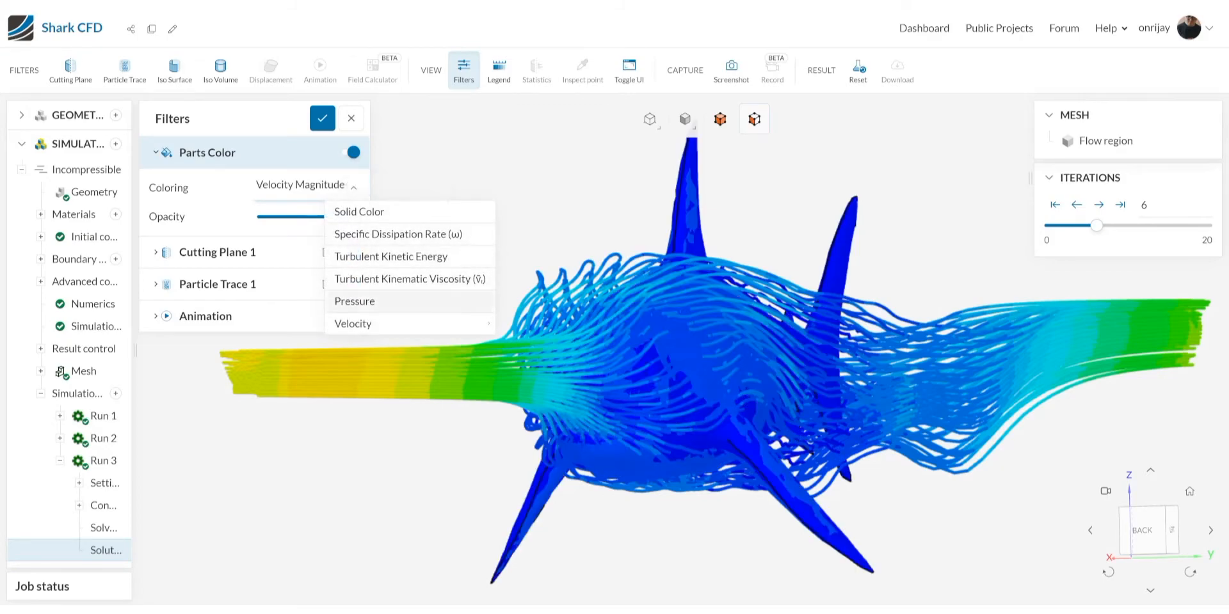
pyautogui.click(330, 256)
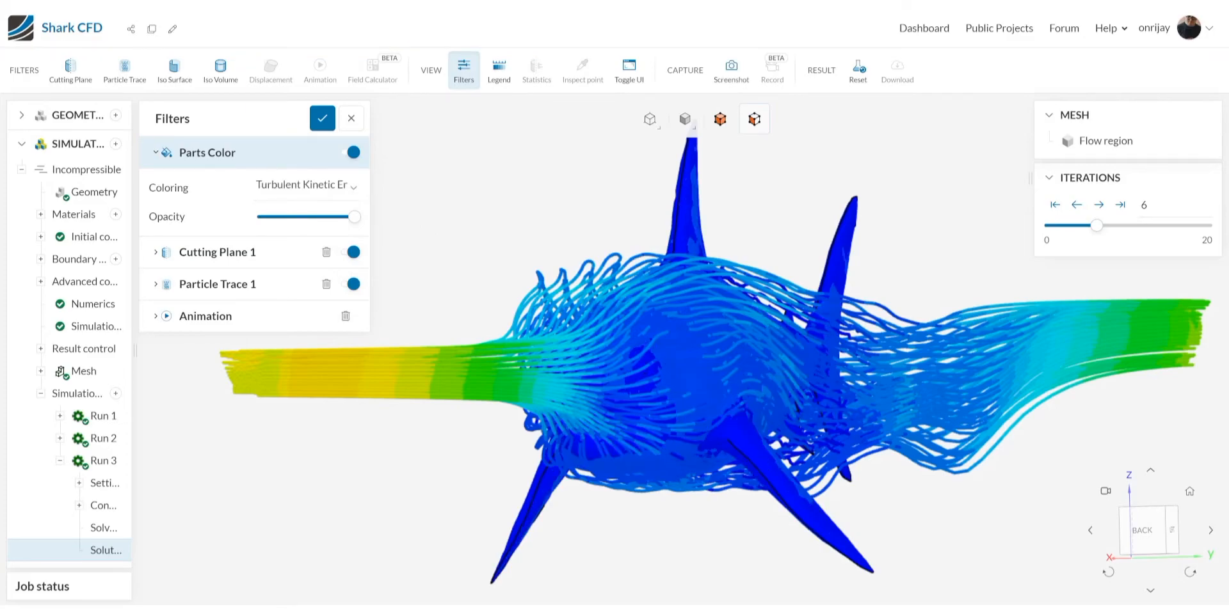
pyautogui.click(352, 186)
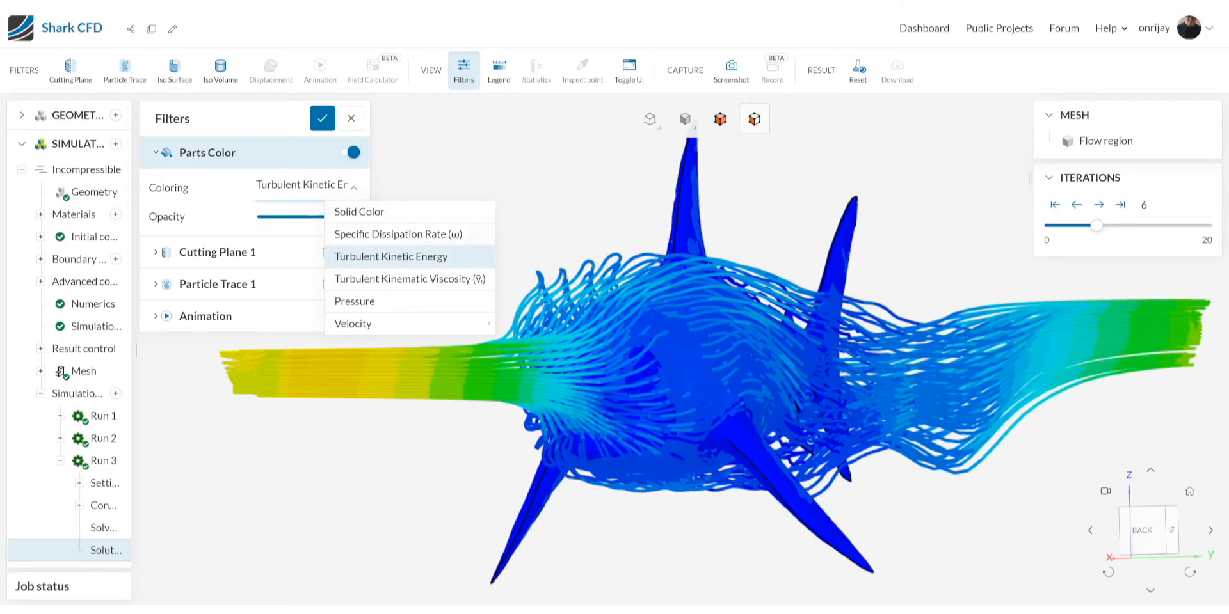
pyautogui.click(359, 211)
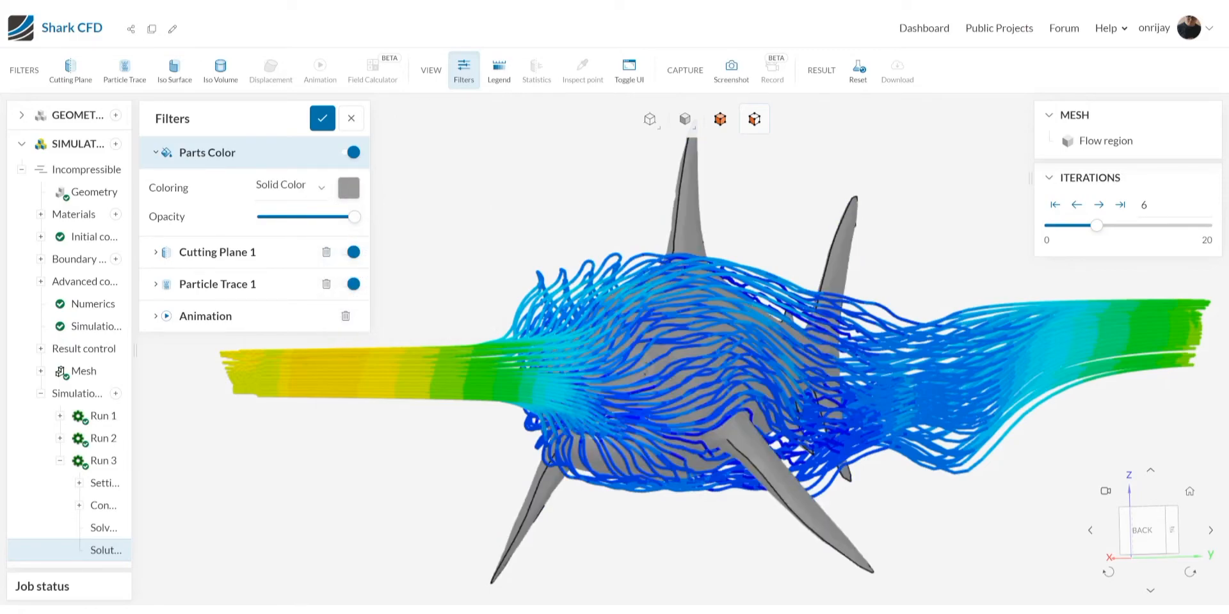
# Collapse the Parts Color settings and open the settings of Cutting Plane 1.
pyautogui.moveTo(711, 359); pyautogui.dragTo(618, 362)
pyautogui.moveTo(666, 359); pyautogui.dragTo(672, 384)
pyautogui.scroll(-1, 560, 362)
pyautogui.scroll(1, 560, 362)
pyautogui.scroll(-3, 560, 362)
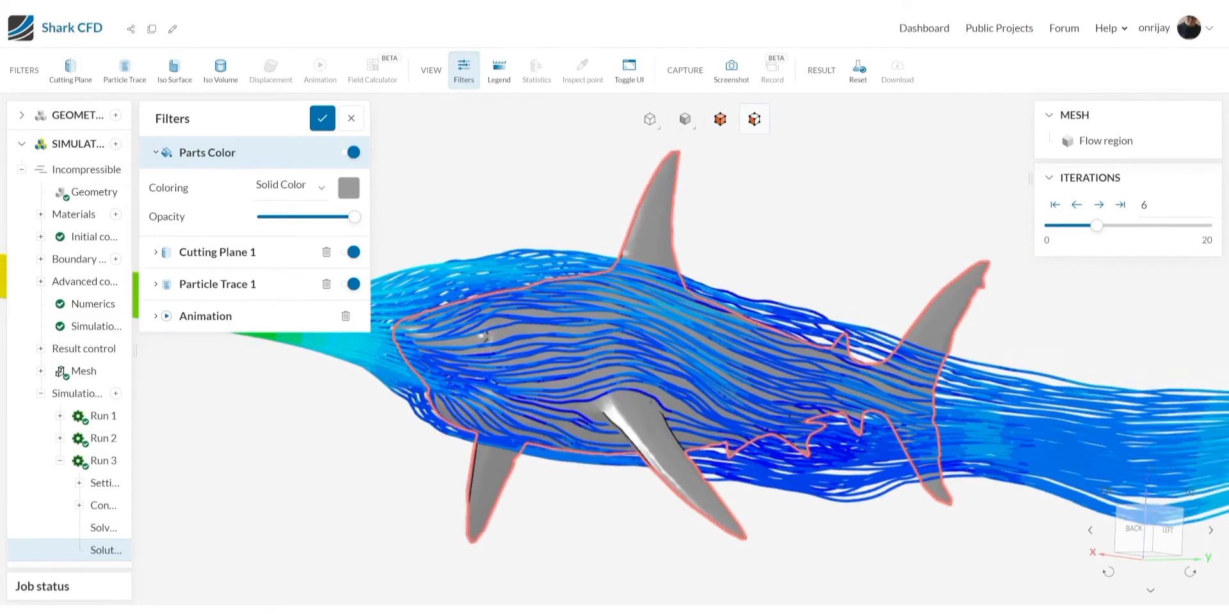
pyautogui.click(155, 152)
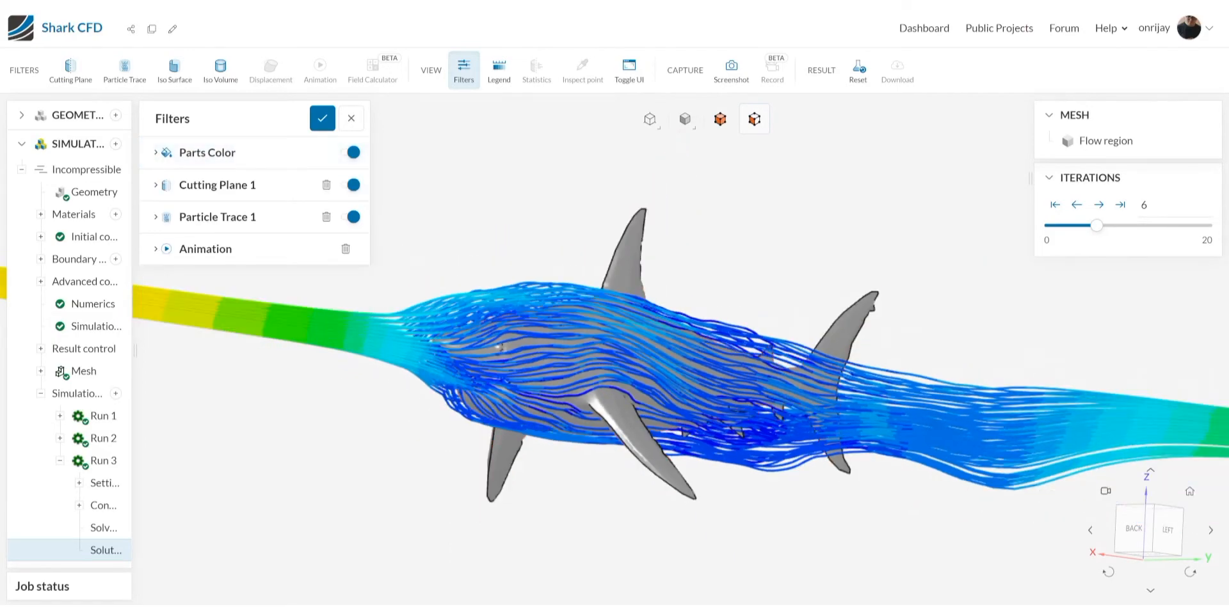
pyautogui.click(301, 185)
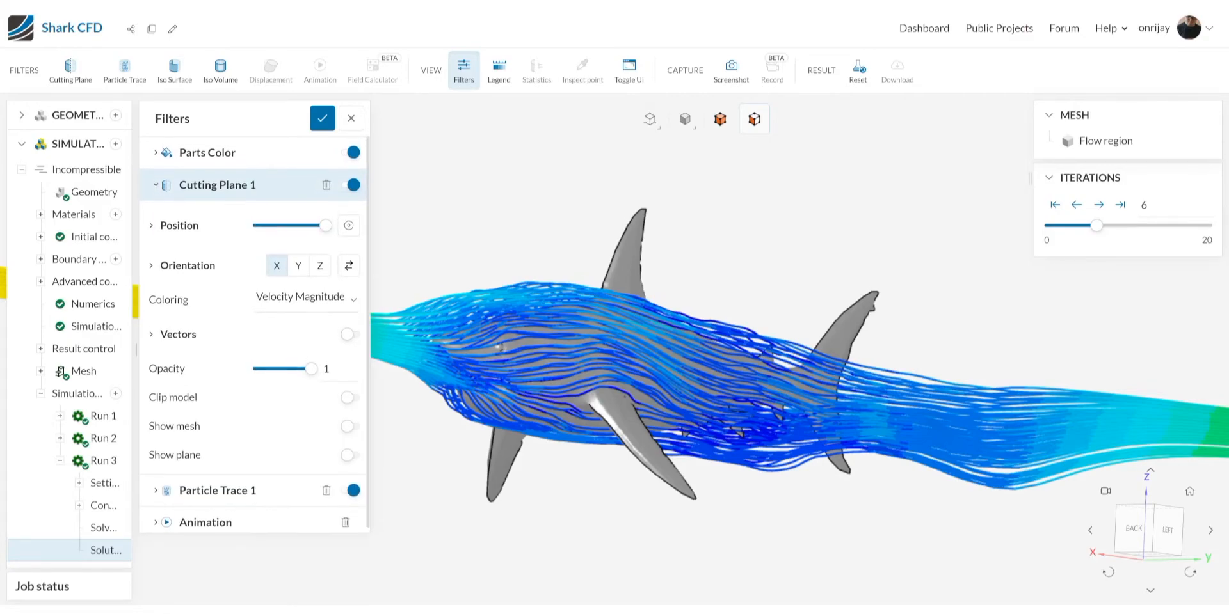
pyautogui.scroll(-1, 253, 333)
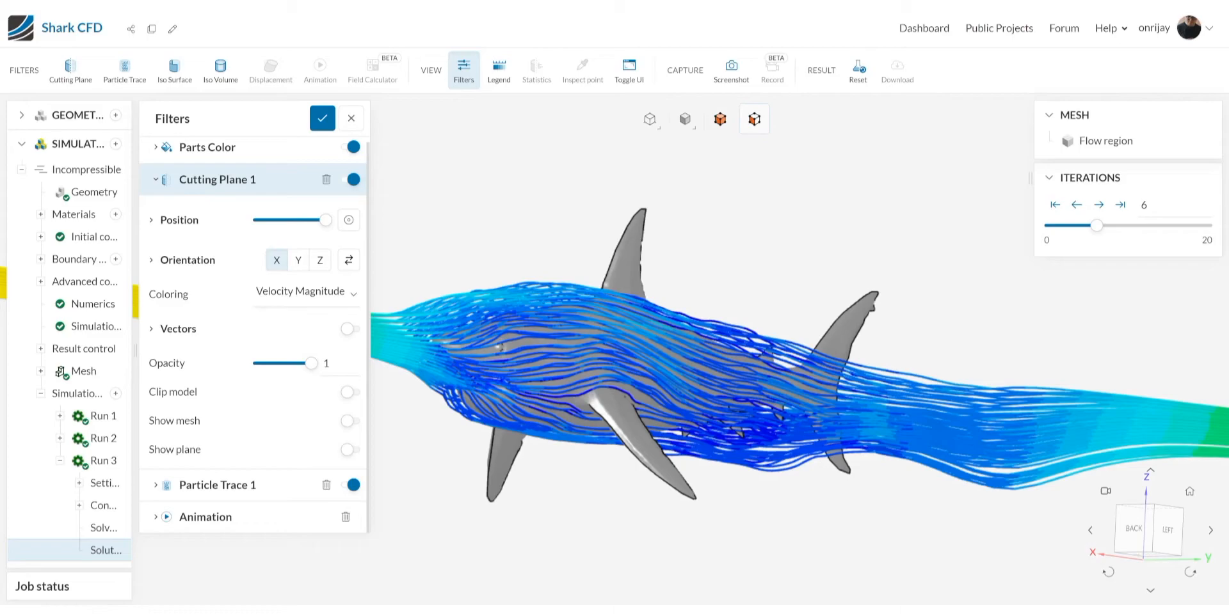
# Clip the model with Cutting Plane 1, turn the clipping back off and collapse the plane's settings.
pyautogui.scroll(-6, 502, 354)
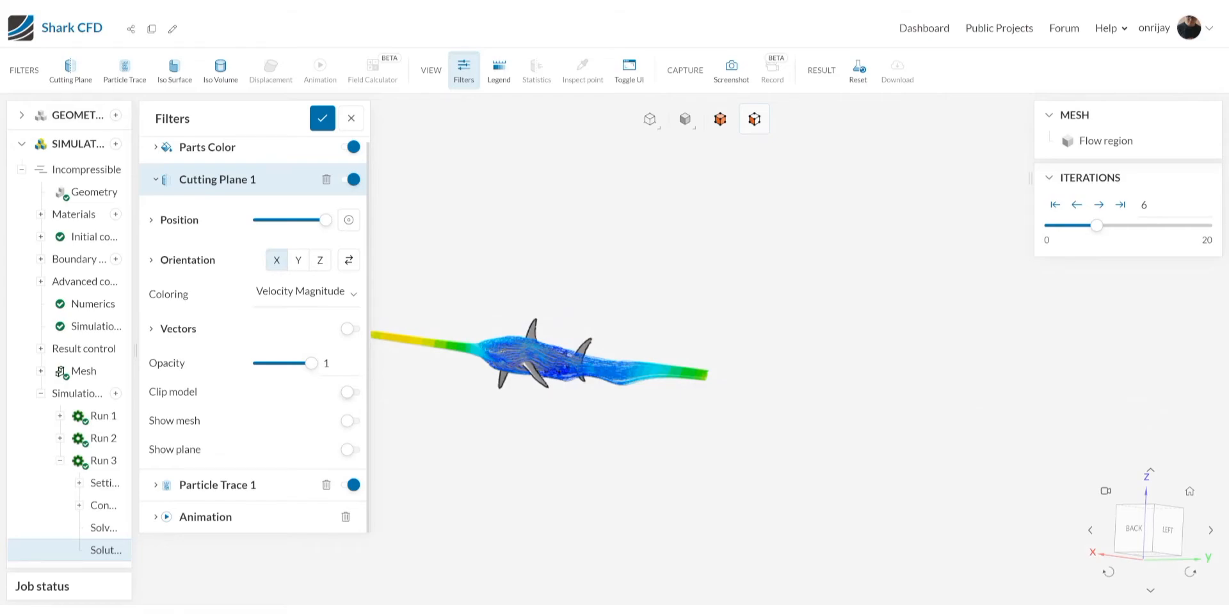
pyautogui.click(350, 392)
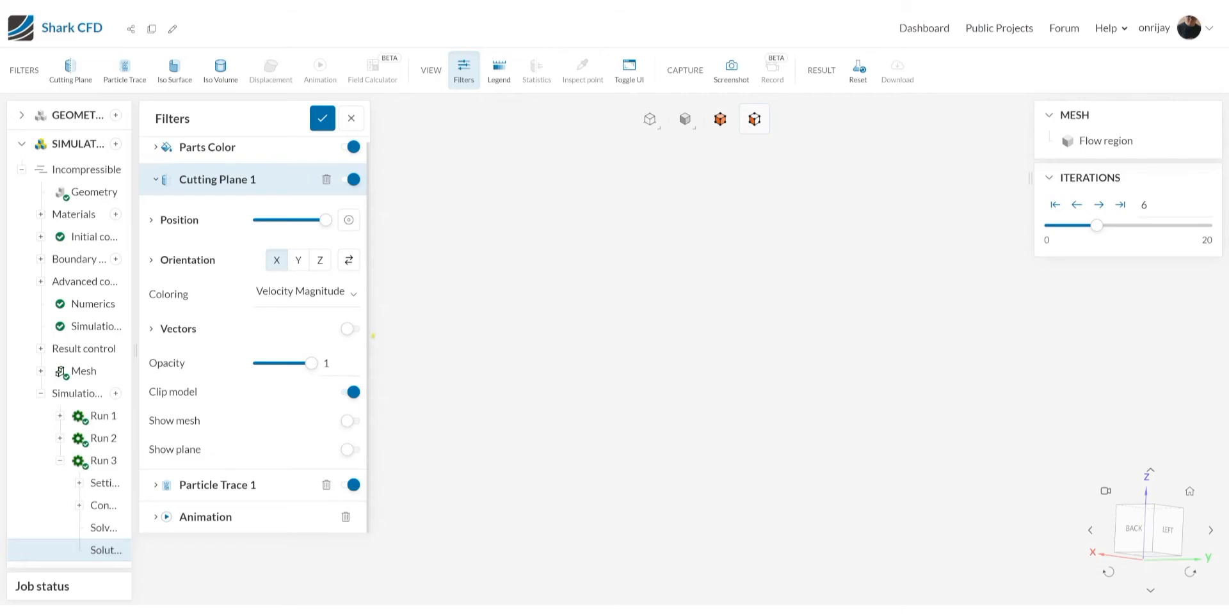
pyautogui.click(350, 392)
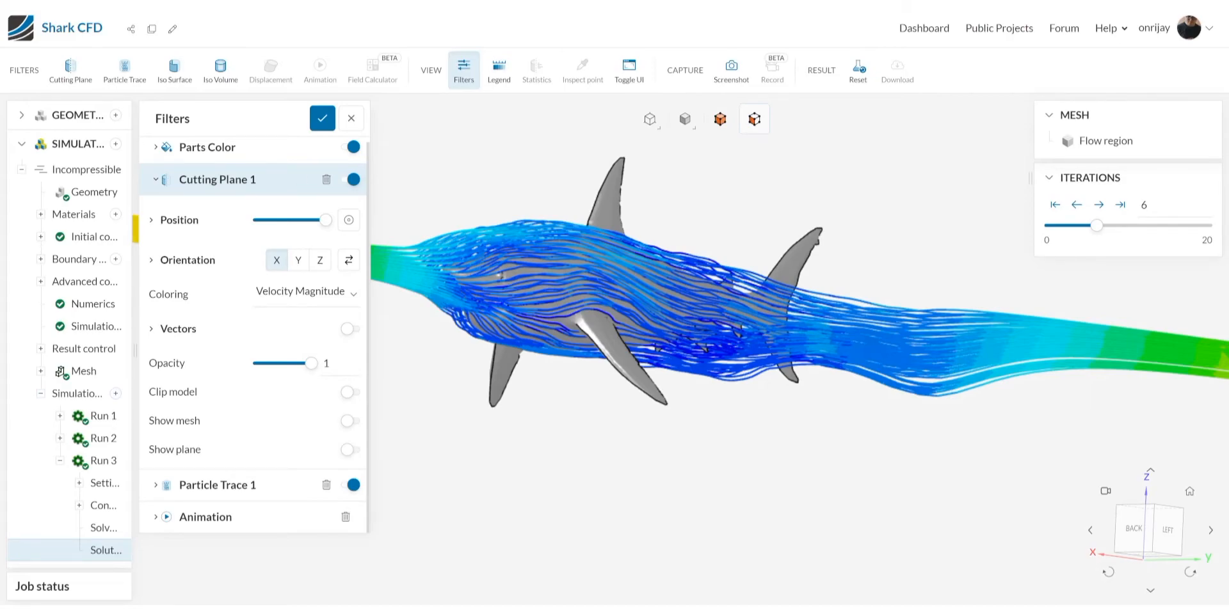
pyautogui.click(216, 180)
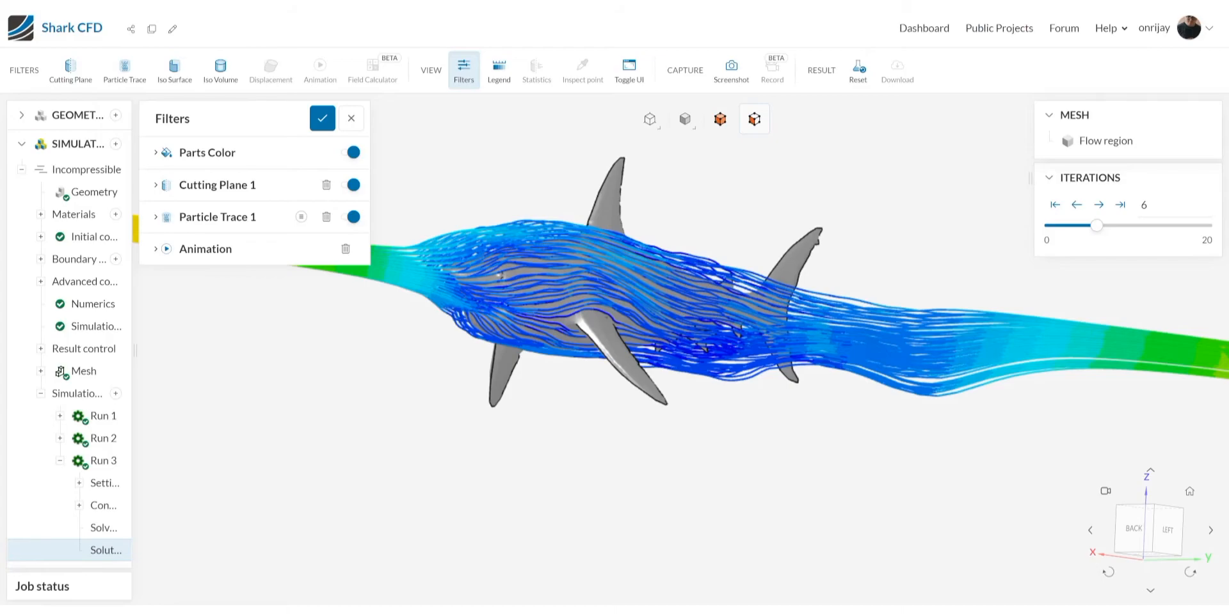
# Open the Particle Trace 1 settings and examine the seed grid and traces around the shark's head from several angles.
pyautogui.click(217, 217)
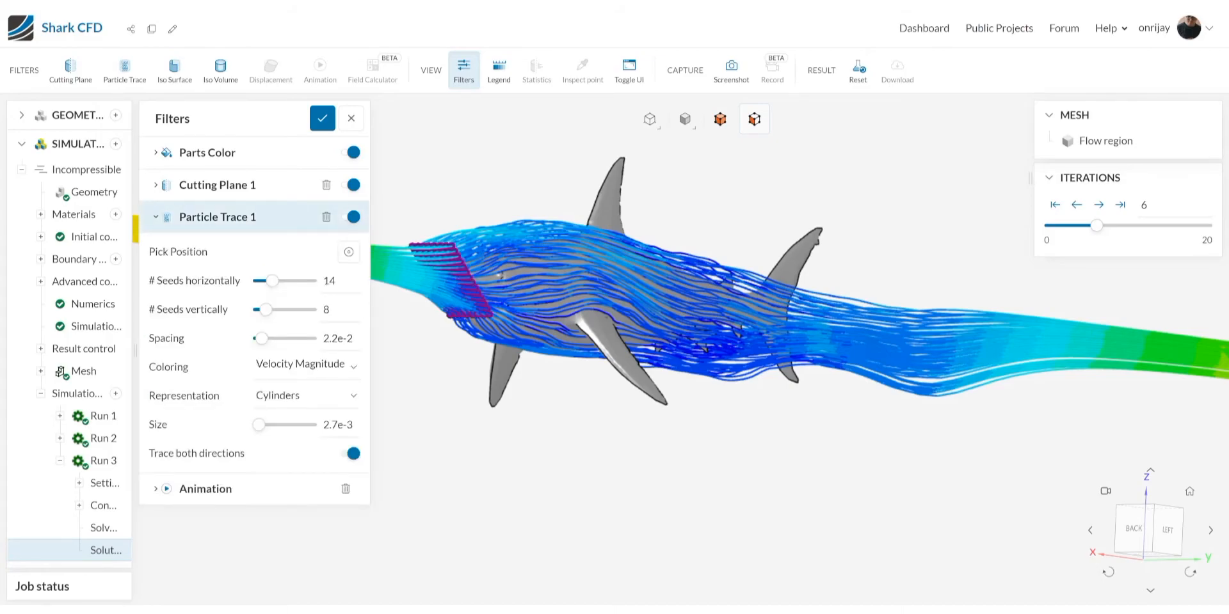
pyautogui.moveTo(550, 301); pyautogui.dragTo(662, 301)
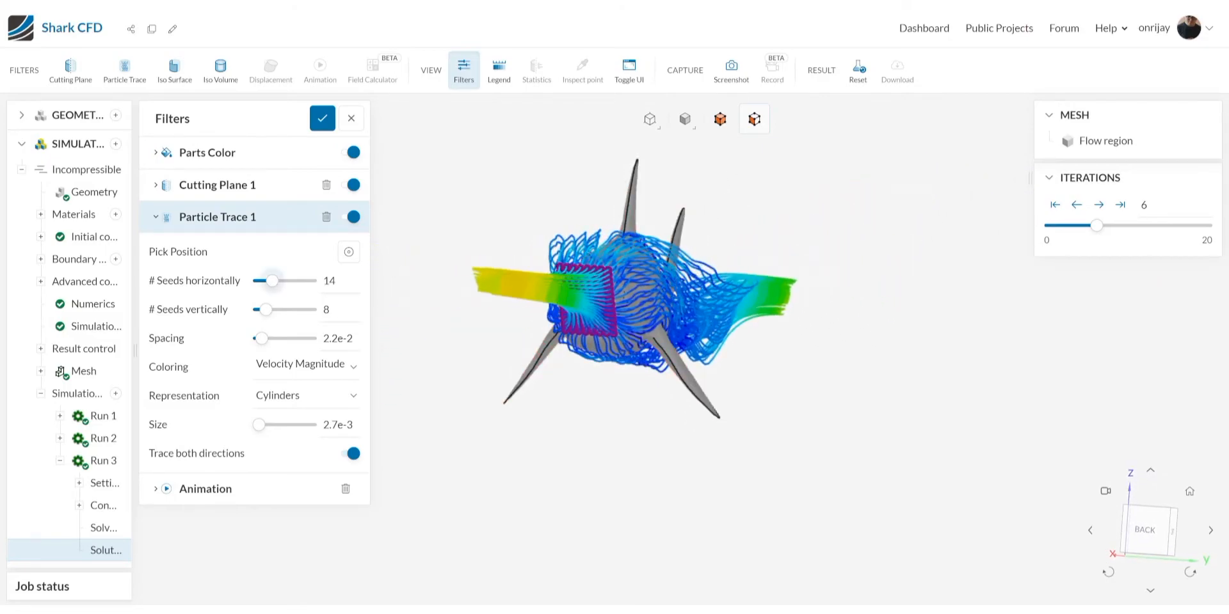
pyautogui.scroll(10, 640, 294)
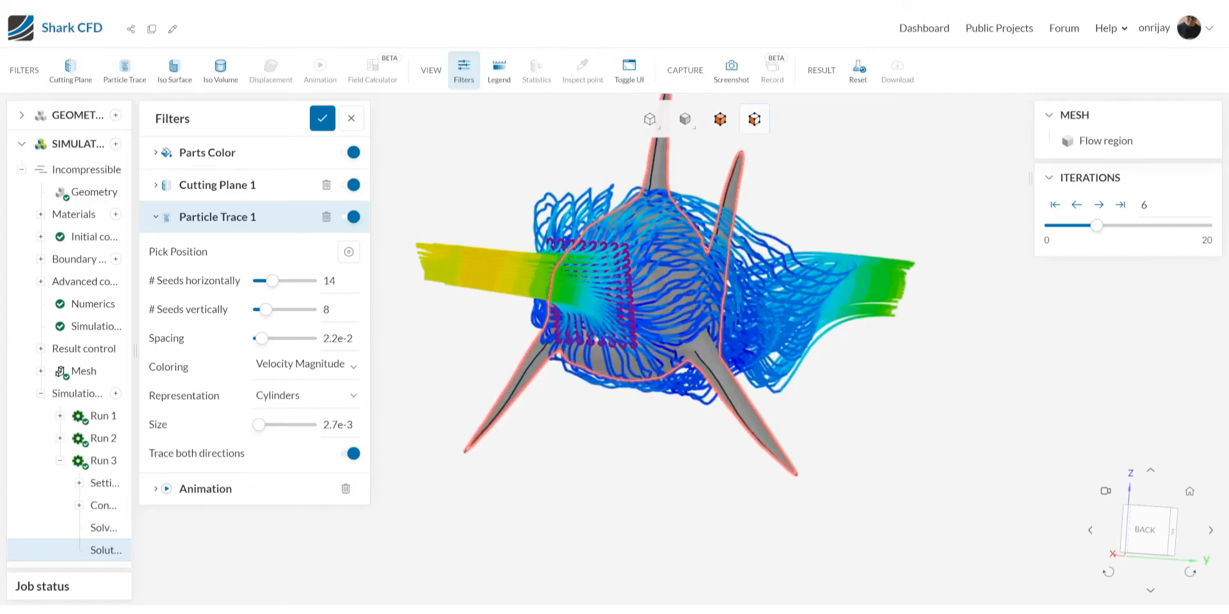
pyautogui.scroll(-10, 616, 266)
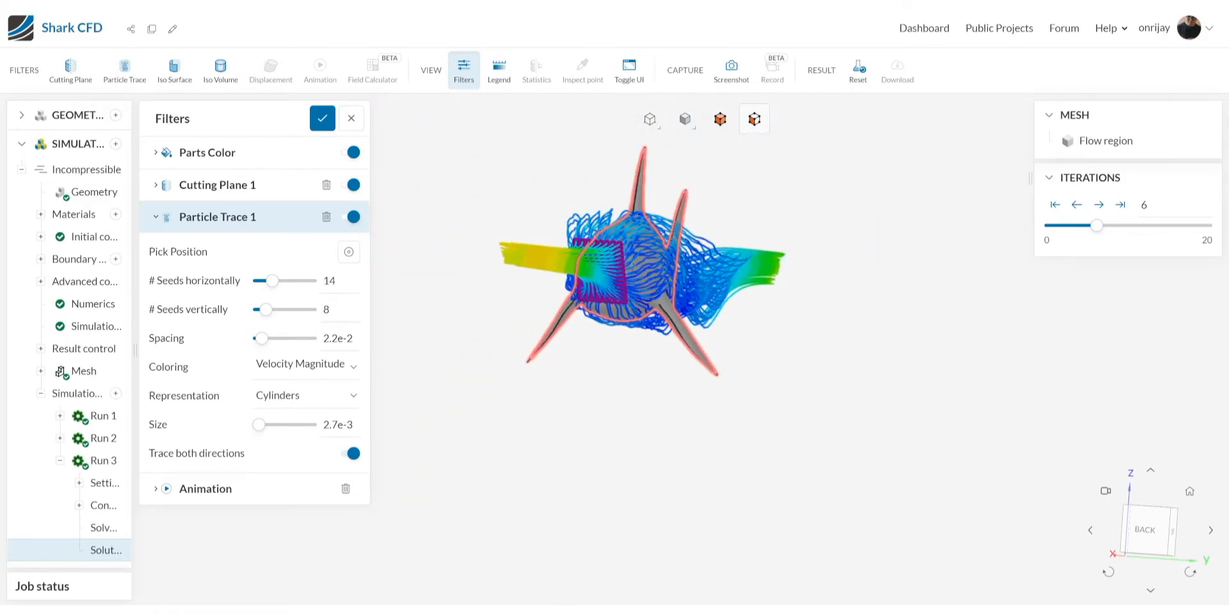
pyautogui.moveTo(640, 288); pyautogui.dragTo(568, 288)
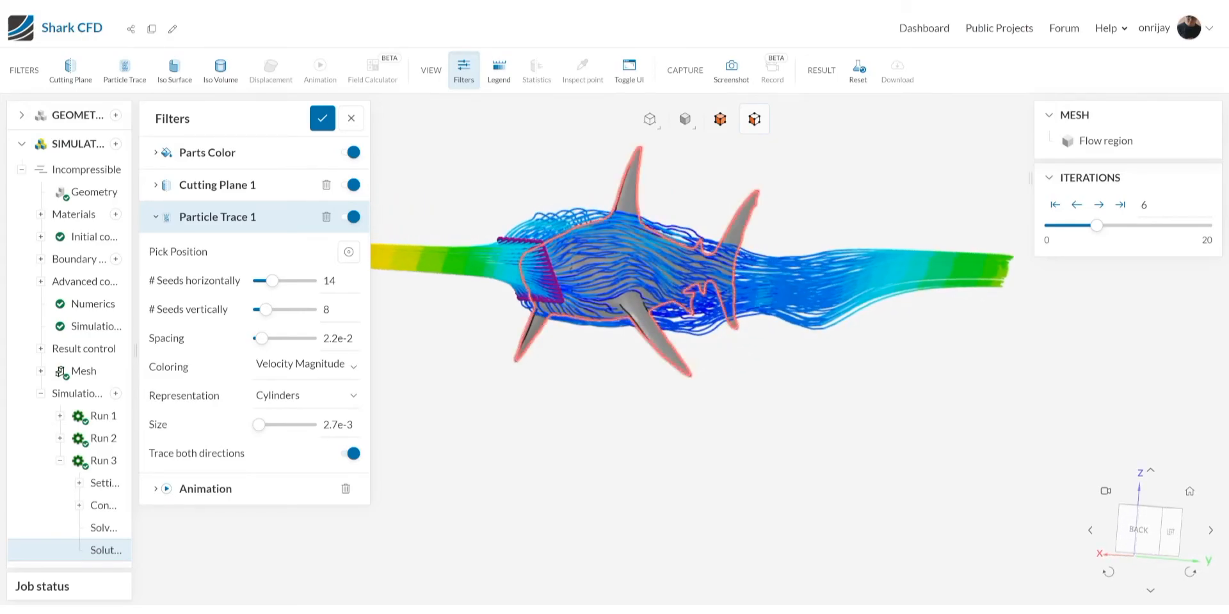
pyautogui.moveTo(624, 300); pyautogui.dragTo(570, 317)
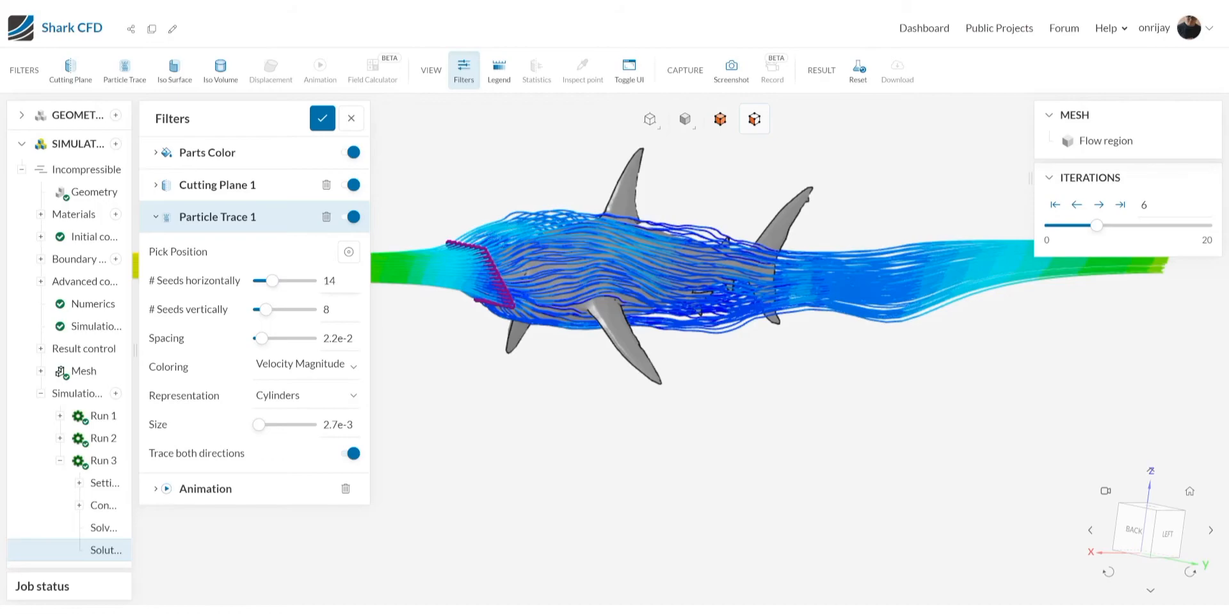
pyautogui.moveTo(614, 313); pyautogui.dragTo(743, 336)
pyautogui.scroll(3, 640, 281)
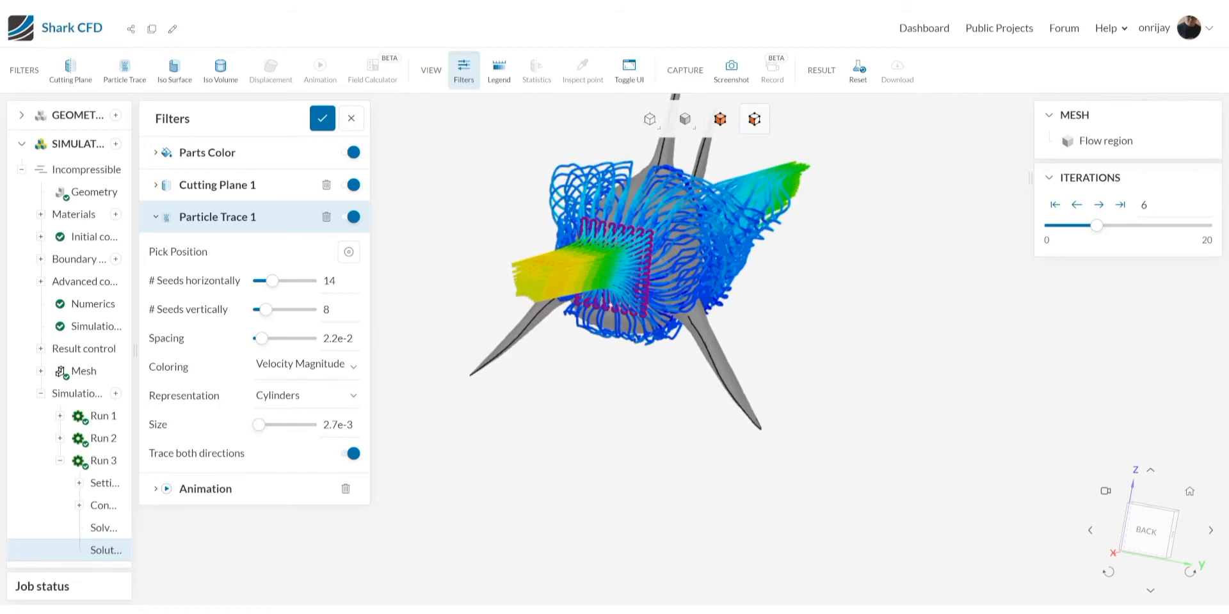
# Try several seed spacings for Particle Trace 1, including 8.6e-2 and 1.1e-2, and settle on 2.8e-2.
pyautogui.moveTo(260, 338); pyautogui.dragTo(278, 338)
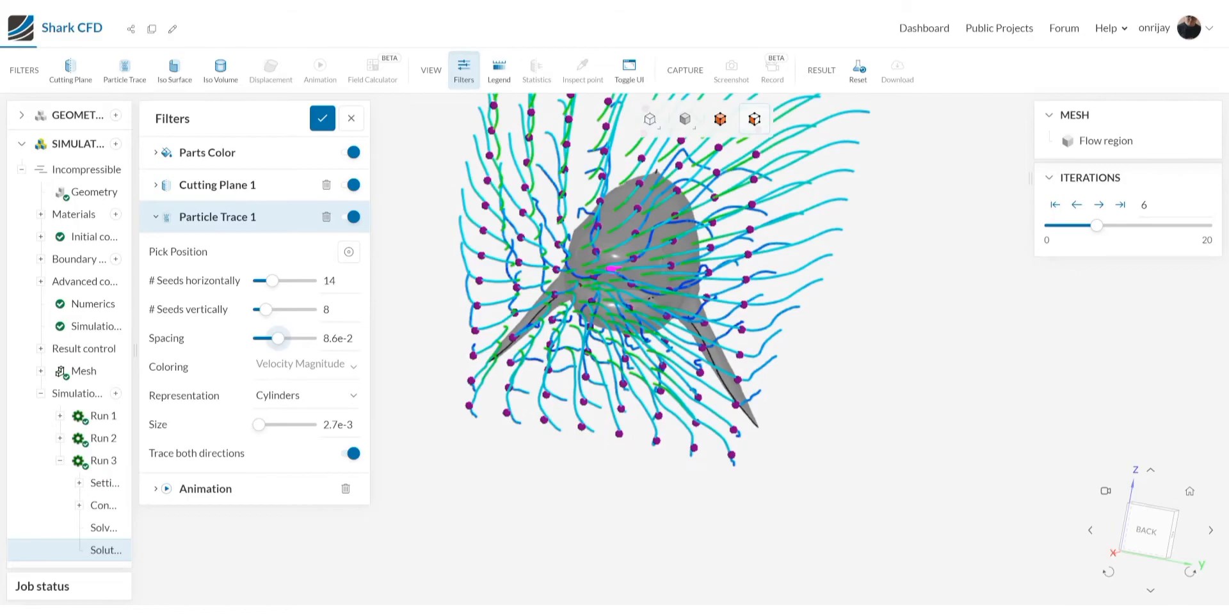
pyautogui.moveTo(755, 359); pyautogui.dragTo(608, 352)
pyautogui.moveTo(277, 338); pyautogui.dragTo(261, 337)
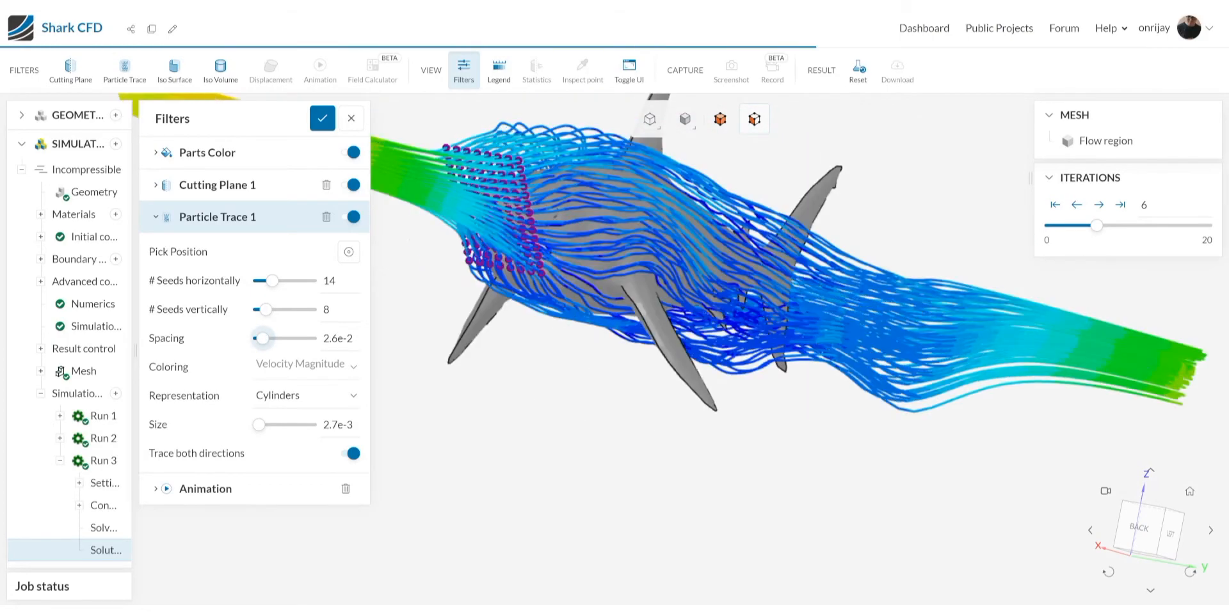
pyautogui.moveTo(261, 338); pyautogui.dragTo(256, 338)
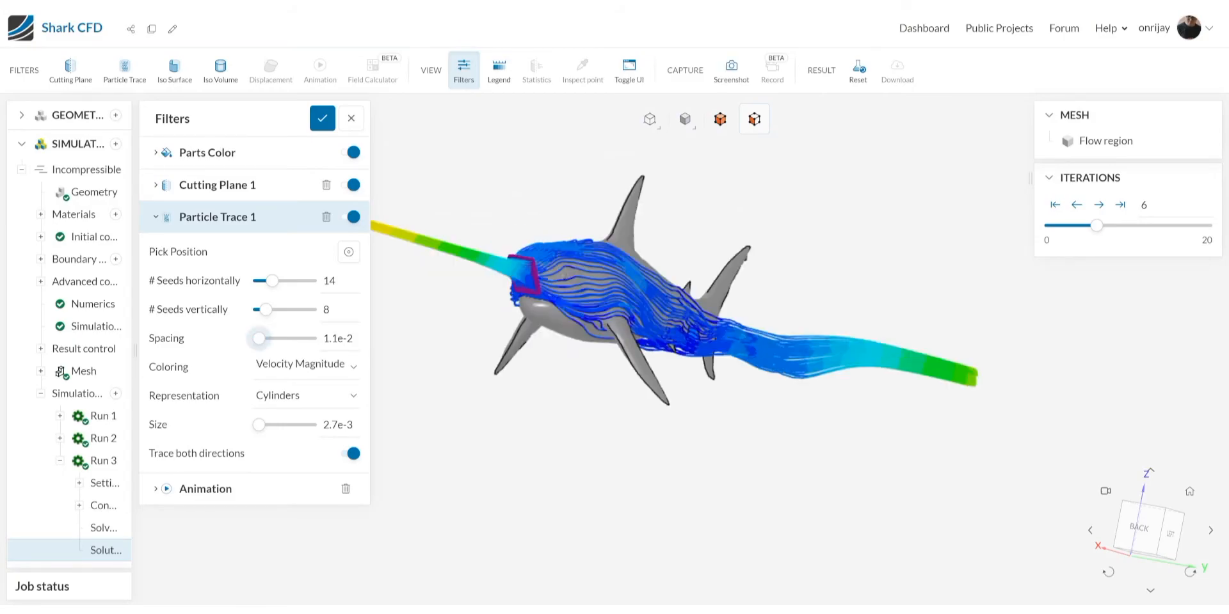
pyautogui.moveTo(258, 337); pyautogui.dragTo(259, 338)
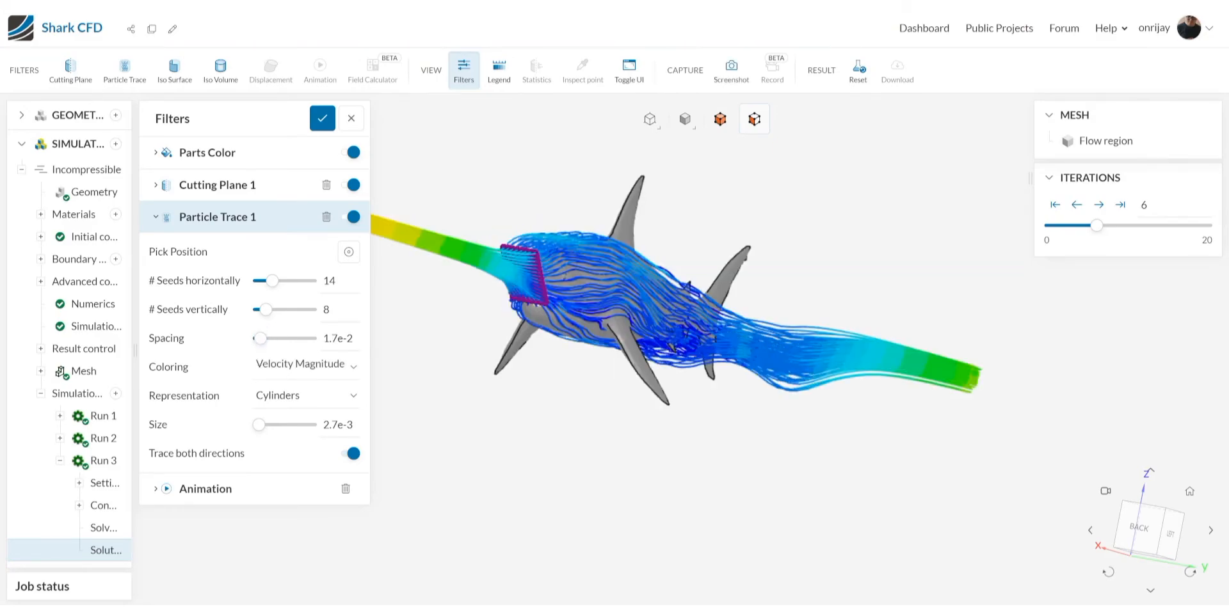
pyautogui.moveTo(259, 338); pyautogui.dragTo(262, 338)
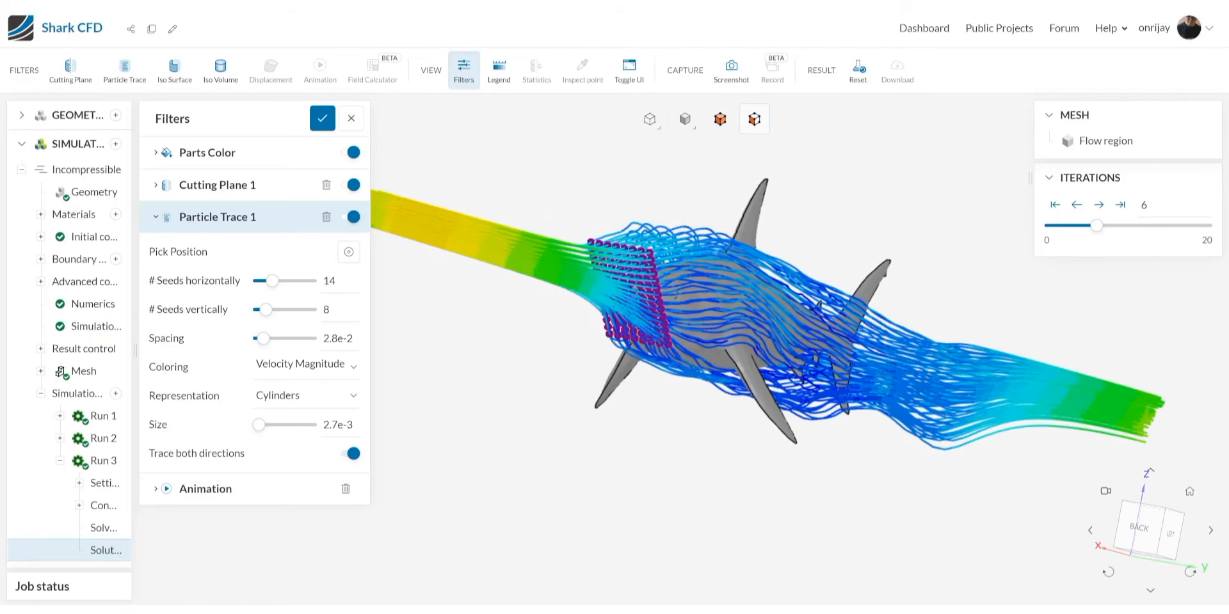
# Try to pick a new seed position for Particle Trace 1 in front of the shark.
pyautogui.click(348, 253)
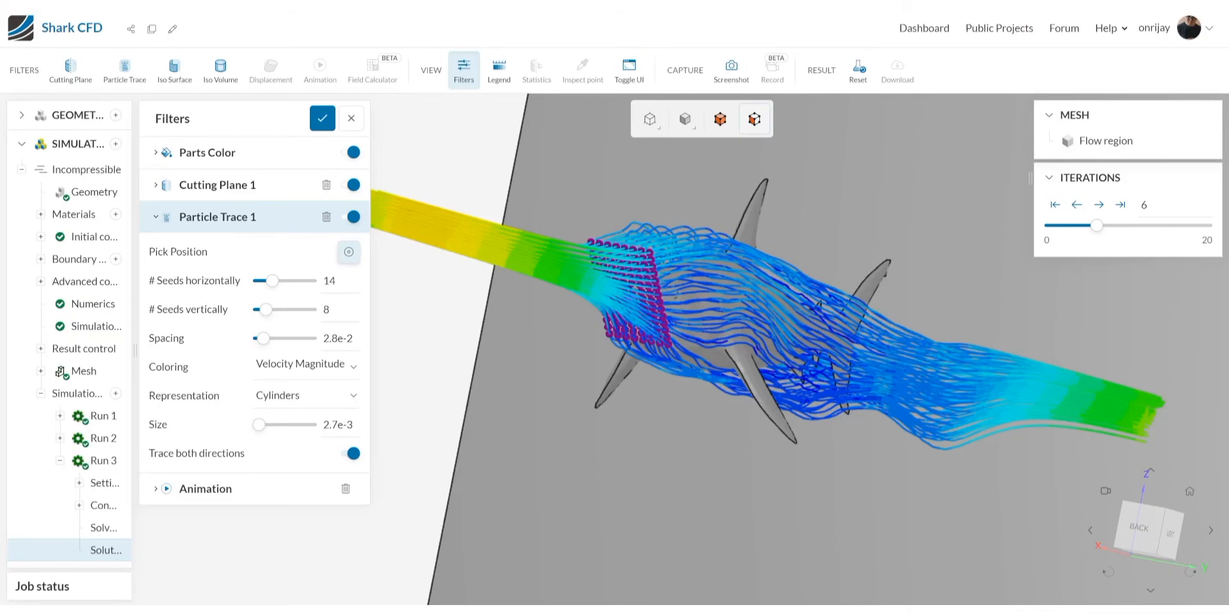
pyautogui.rightClick(452, 325)
pyautogui.click(452, 324)
pyautogui.moveTo(452, 324); pyautogui.dragTo(570, 314)
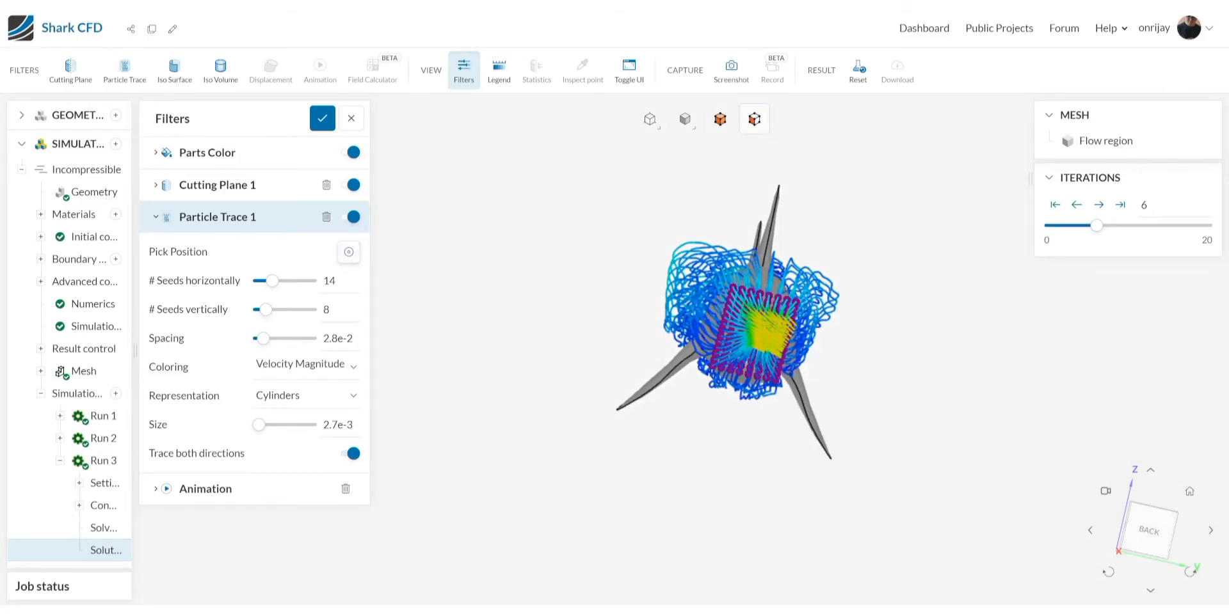
# Show the particle traces as Spheres and view the shark from its side.
pyautogui.click(307, 396)
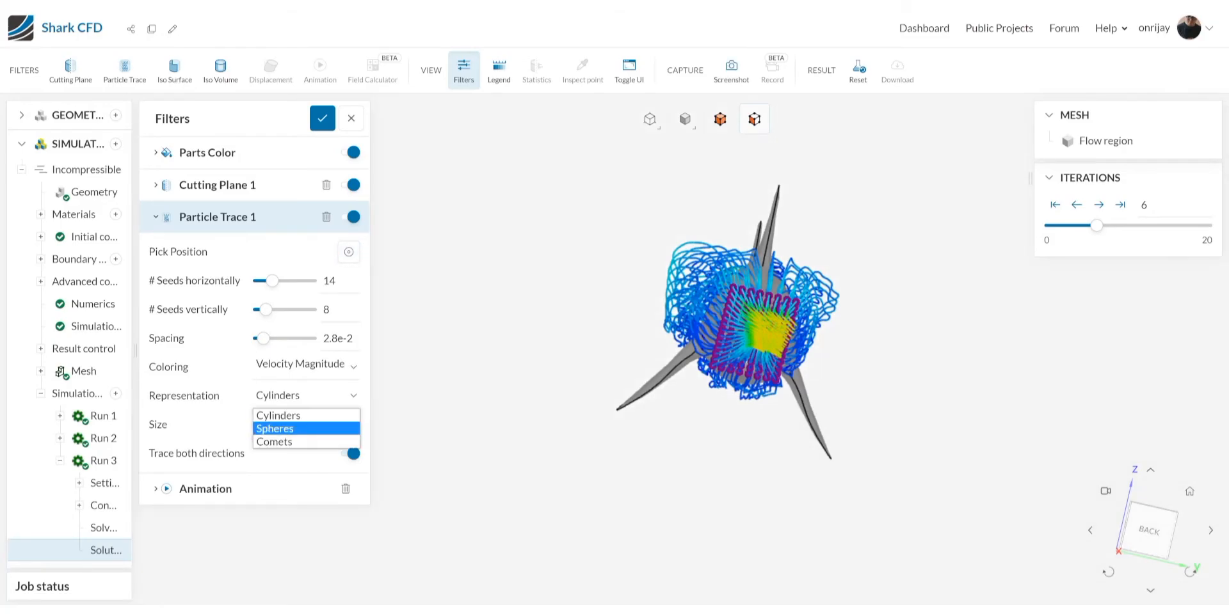
pyautogui.press('Return')
pyautogui.moveTo(756, 339); pyautogui.dragTo(553, 323)
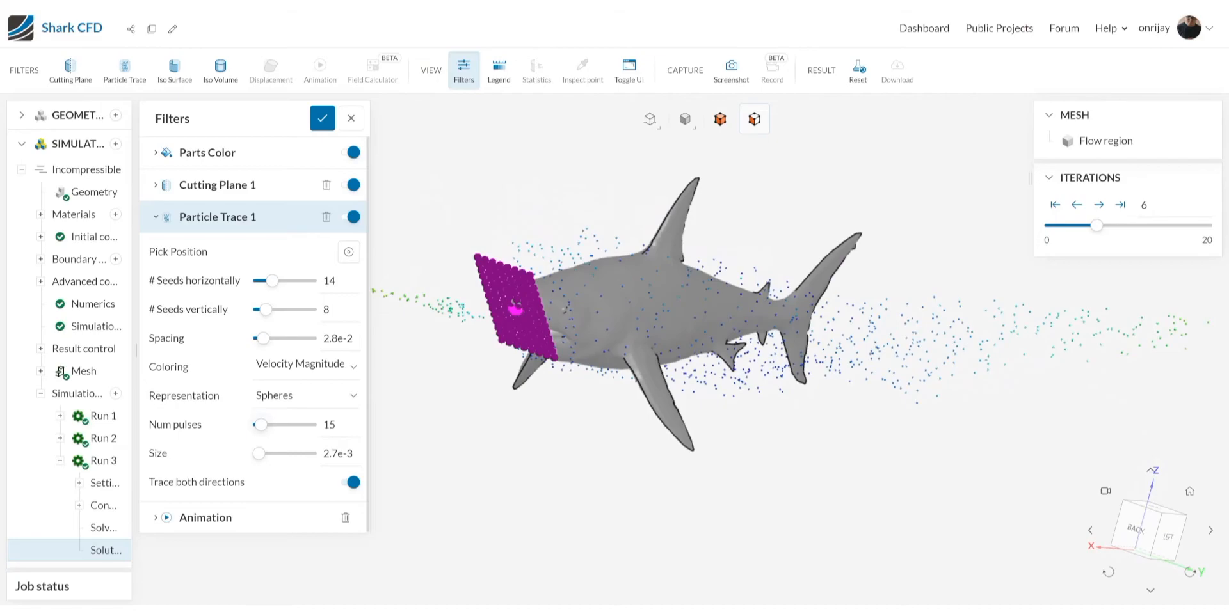
# Change the particle trace representation to Comets and inspect the flow around the shark.
pyautogui.click(281, 396)
pyautogui.click(275, 442)
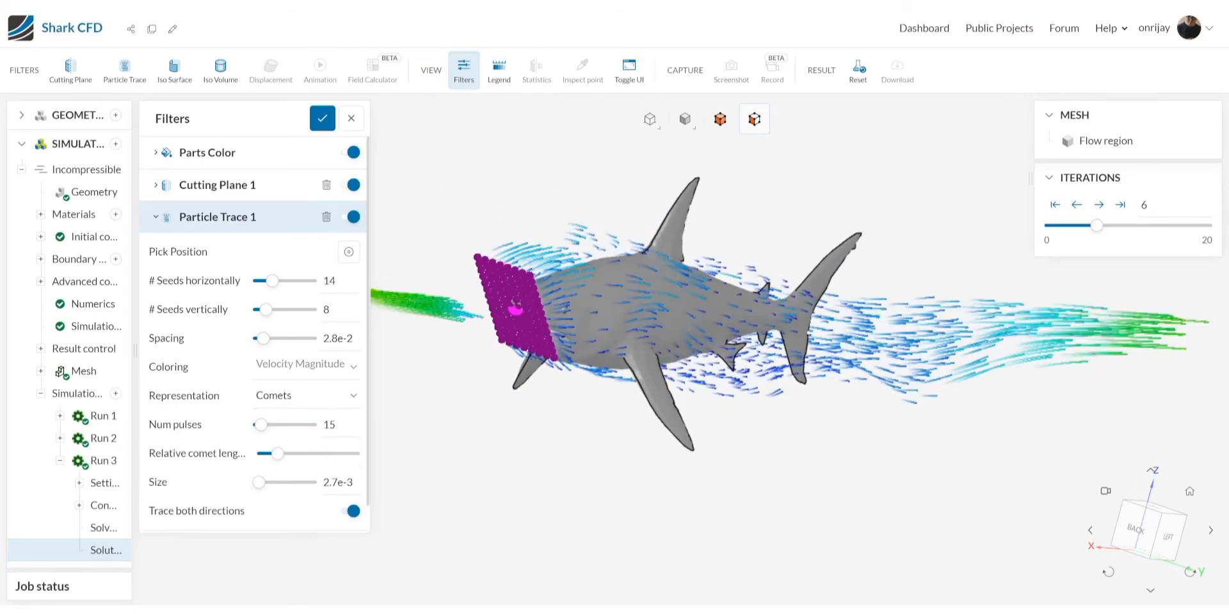
pyautogui.scroll(5, 583, 315)
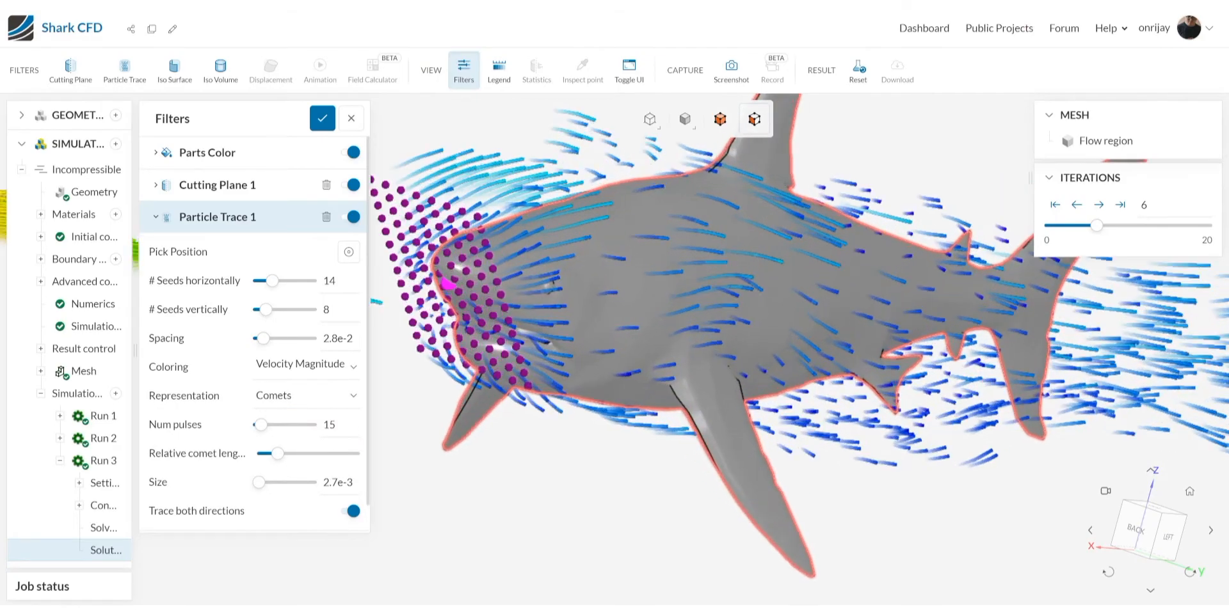
pyautogui.scroll(-9, 582, 315)
pyautogui.scroll(6, 448, 371)
pyautogui.moveTo(448, 371)
pyautogui.mouseDown()
pyautogui.moveTo(449, 294)
pyautogui.moveTo(449, 390)
pyautogui.mouseUp()
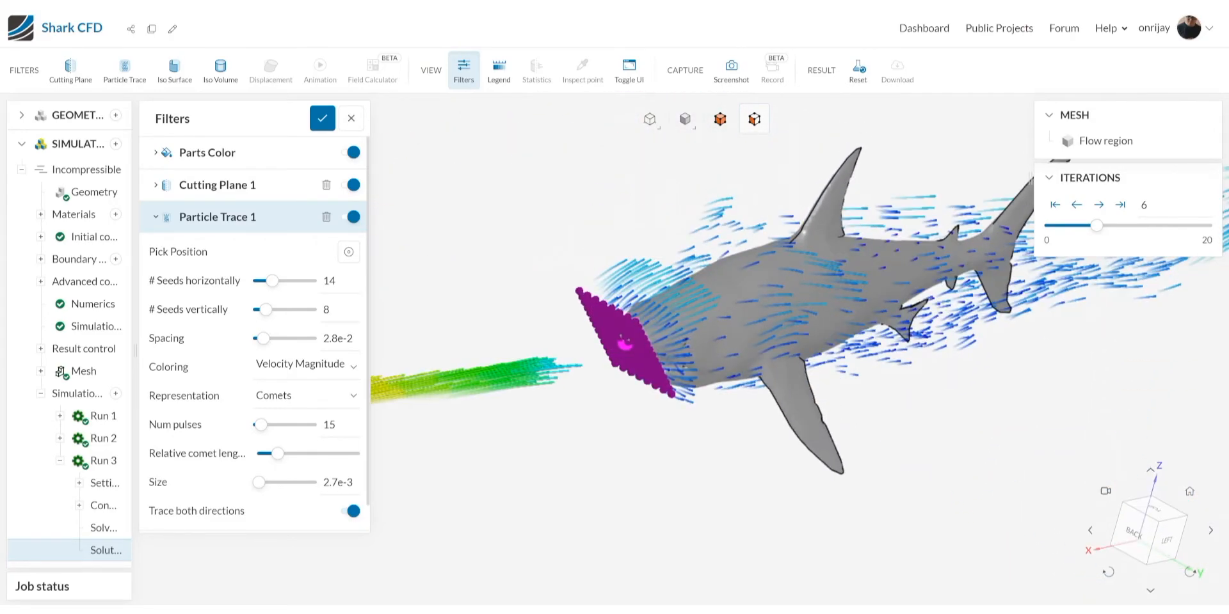
# Keep the Comets representation, set the number of pulses to 50 and slightly shorten the relative comet length.
pyautogui.click(307, 396)
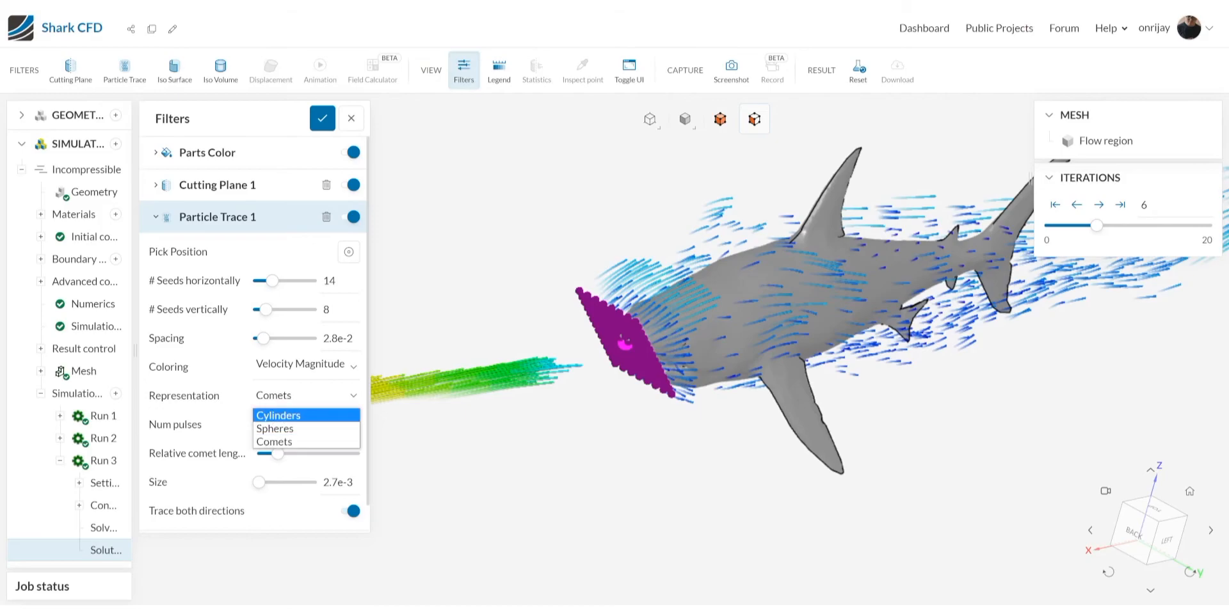
pyautogui.click(306, 416)
pyautogui.moveTo(259, 425)
pyautogui.mouseDown()
pyautogui.moveTo(271, 425)
pyautogui.moveTo(260, 425)
pyautogui.moveTo(271, 424)
pyautogui.moveTo(262, 453)
pyautogui.moveTo(275, 453)
pyautogui.mouseUp()
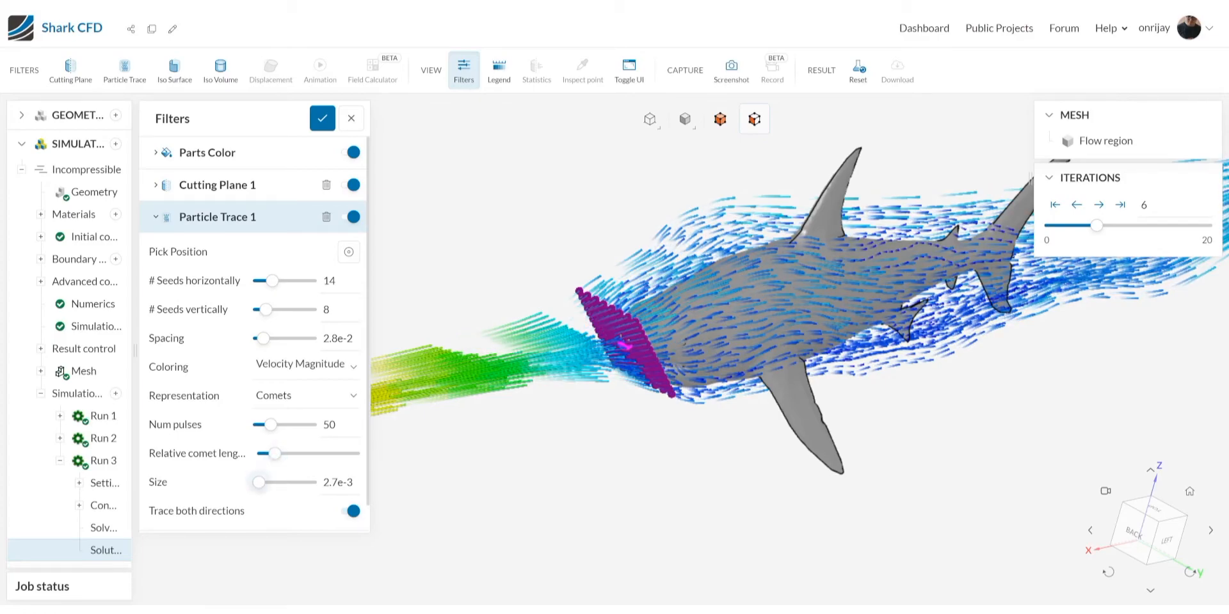
# Examine the comet traces around the shark and align the view to the edge between its back and left sides.
pyautogui.moveTo(717, 422)
pyautogui.mouseDown()
pyautogui.moveTo(576, 441)
pyautogui.moveTo(570, 461)
pyautogui.moveTo(697, 426)
pyautogui.moveTo(960, 426)
pyautogui.moveTo(845, 426)
pyautogui.moveTo(697, 339)
pyautogui.moveTo(647, 429)
pyautogui.moveTo(659, 358)
pyautogui.moveTo(678, 346)
pyautogui.moveTo(800, 410)
pyautogui.moveTo(1012, 384)
pyautogui.mouseUp()
pyautogui.moveTo(915, 320); pyautogui.dragTo(710, 342)
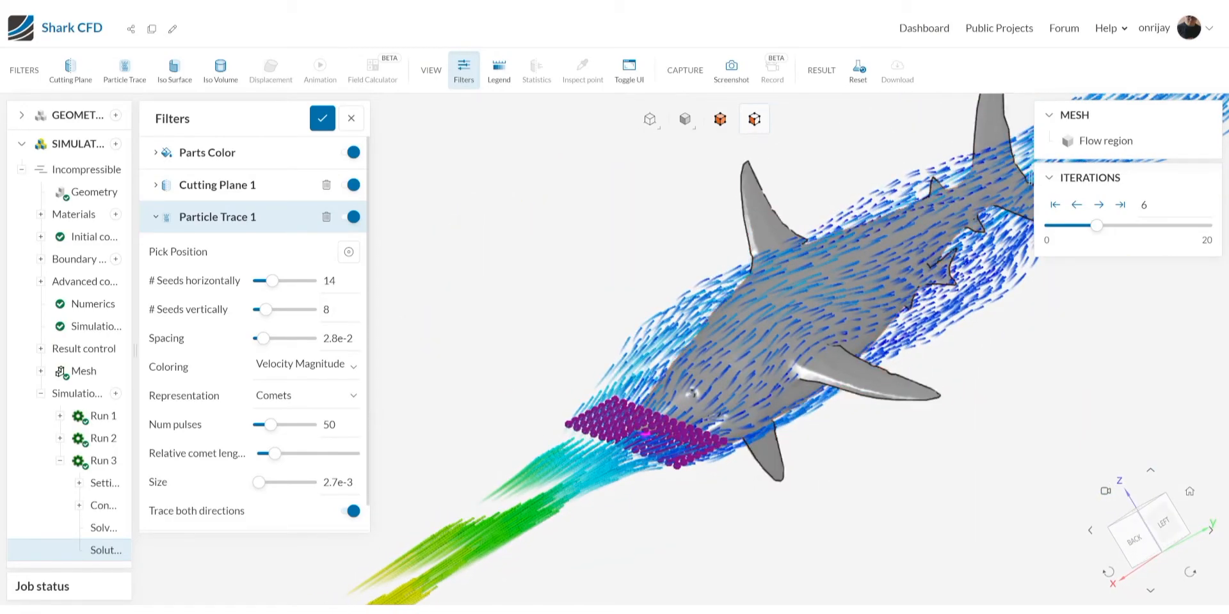
pyautogui.click(1164, 523)
pyautogui.click(1127, 530)
pyautogui.scroll(10, 603, 365)
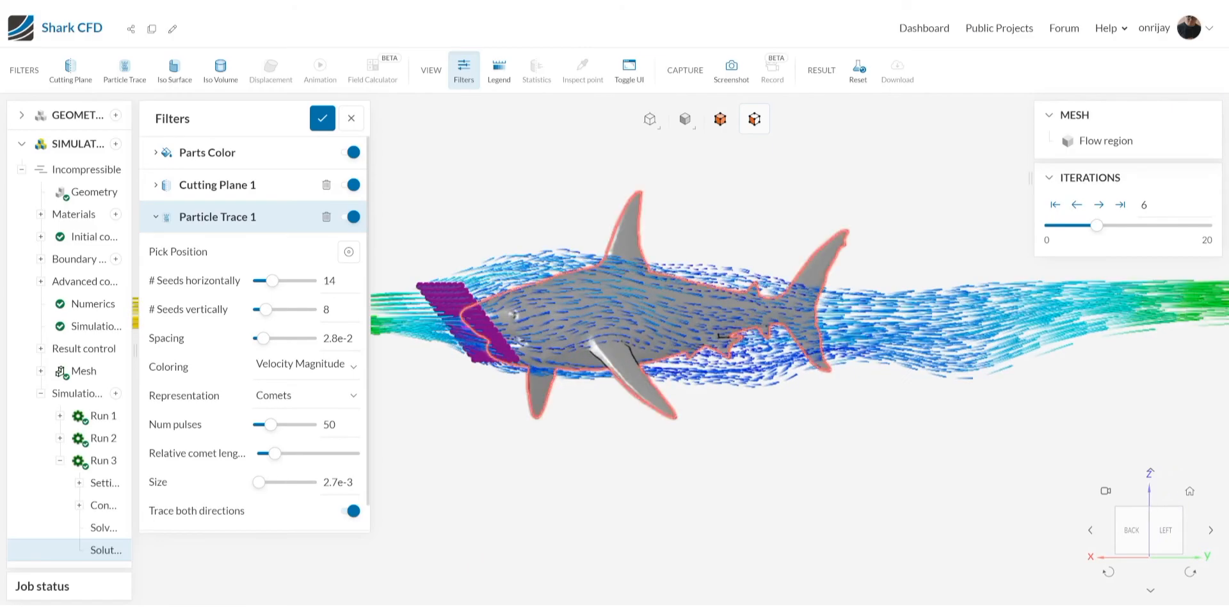
pyautogui.scroll(2, 521, 385)
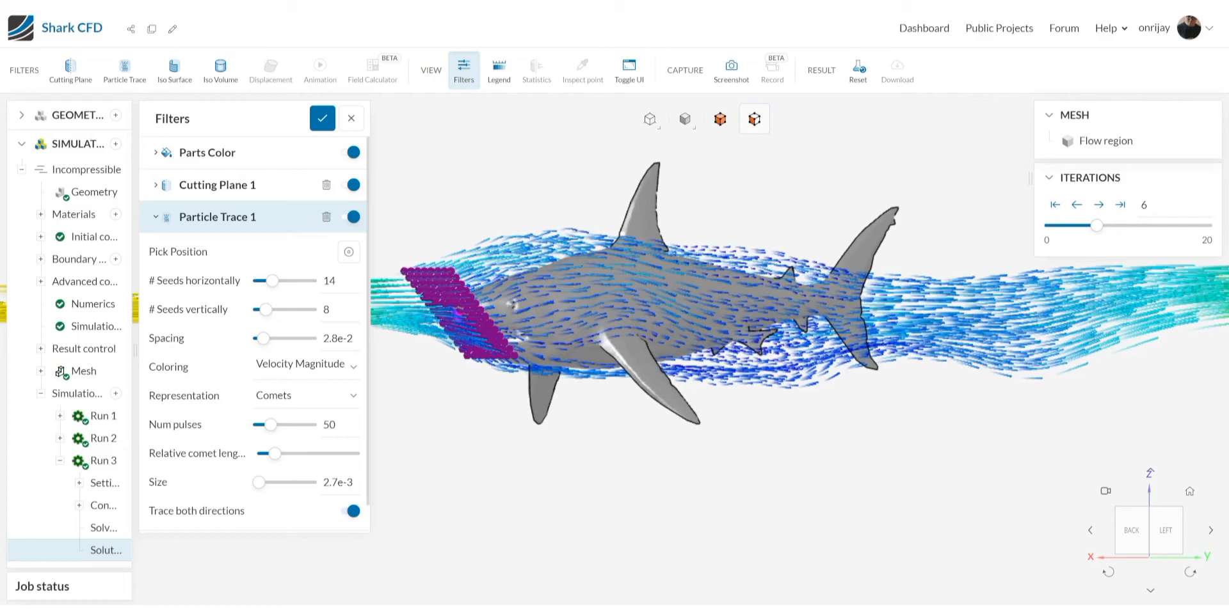
# Collapse Particle Trace 1, set the Time Step animation to run from 1 to 20 and start playing it.
pyautogui.click(156, 216)
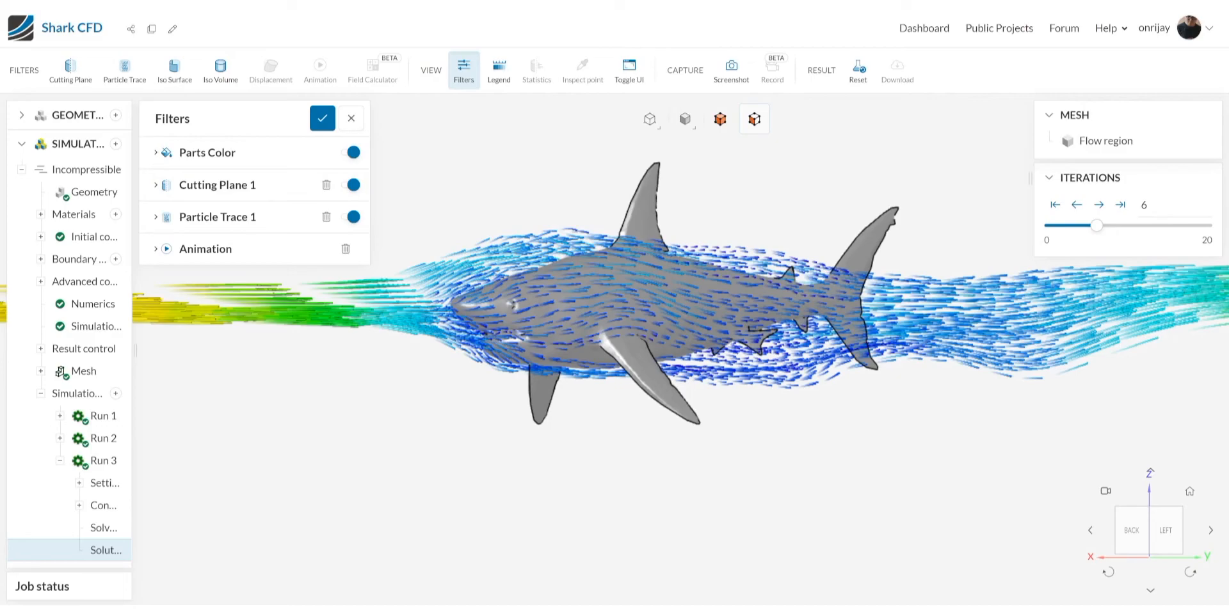
pyautogui.click(156, 249)
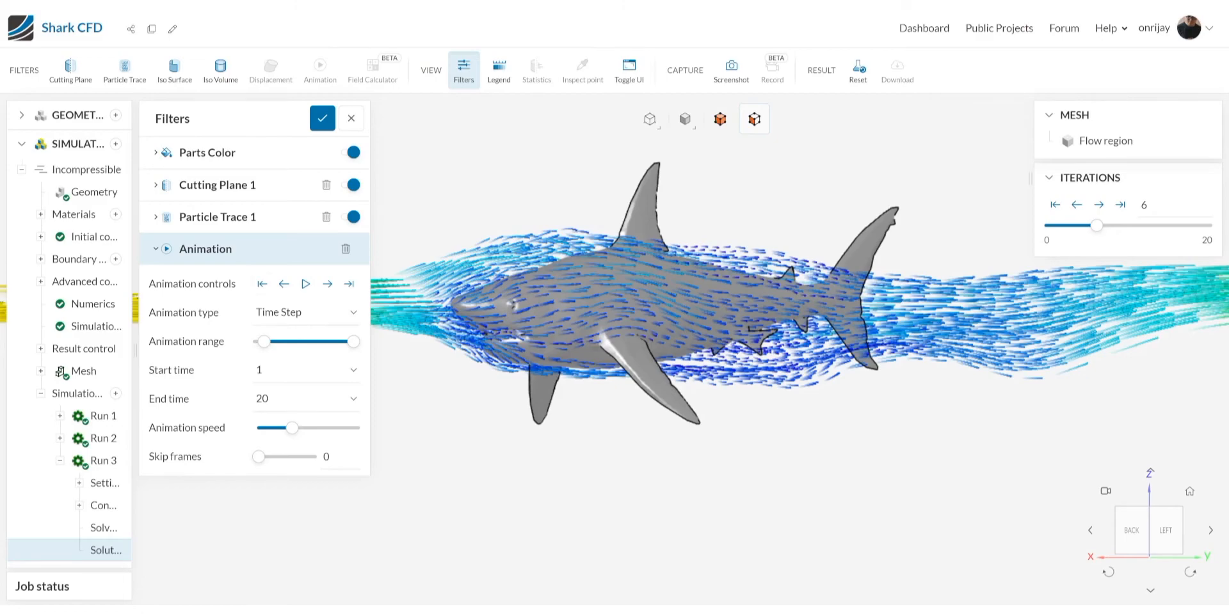
pyautogui.click(308, 371)
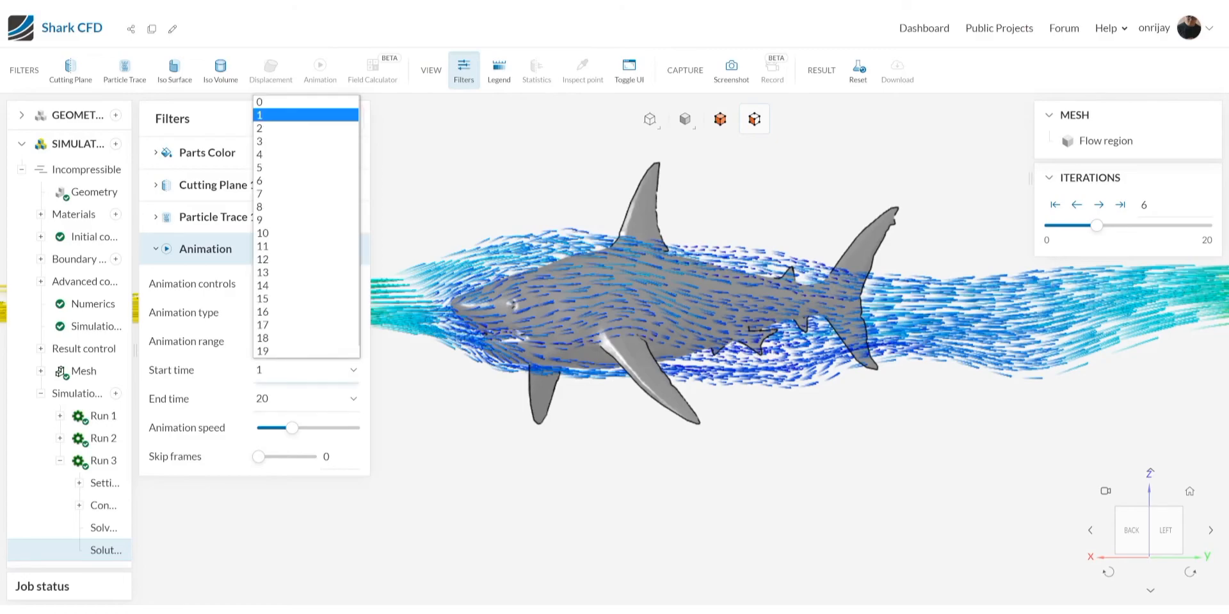
pyautogui.click(306, 116)
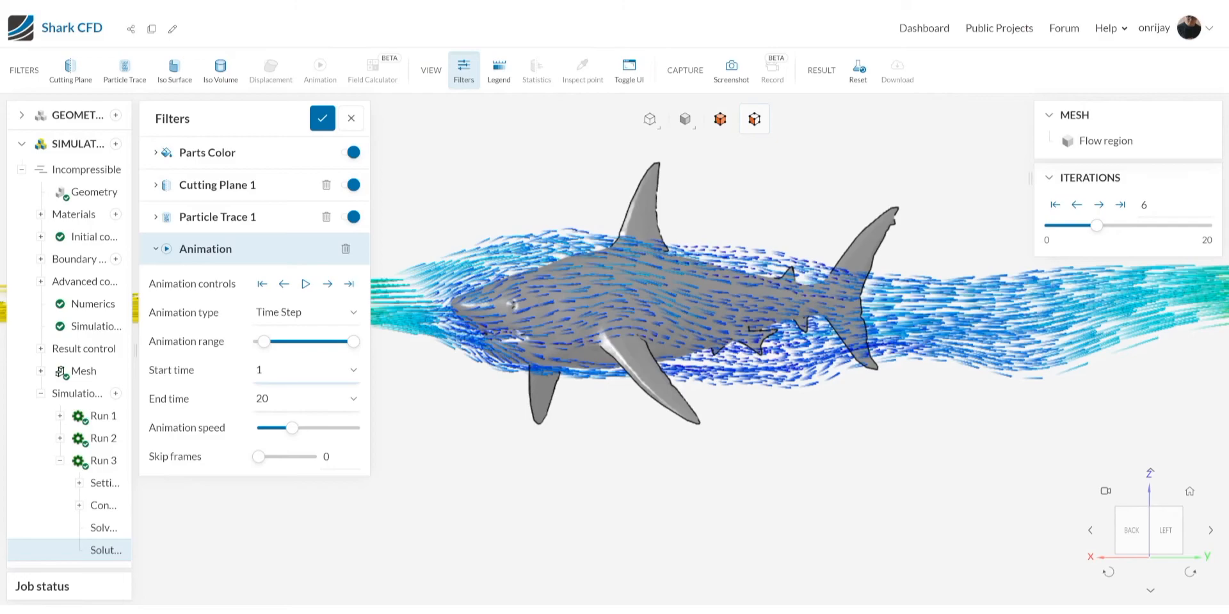
pyautogui.click(307, 398)
pyautogui.click(306, 381)
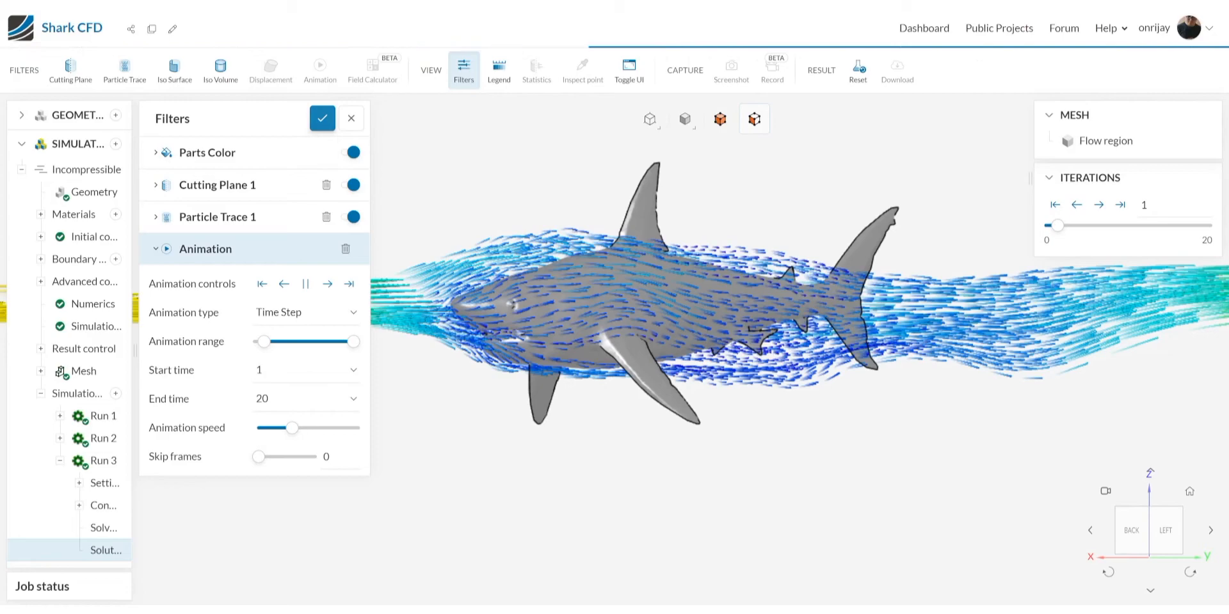
# Close the filter settings and frame the whole shark with its comet traces.
pyautogui.click(322, 118)
pyautogui.scroll(-3, 575, 403)
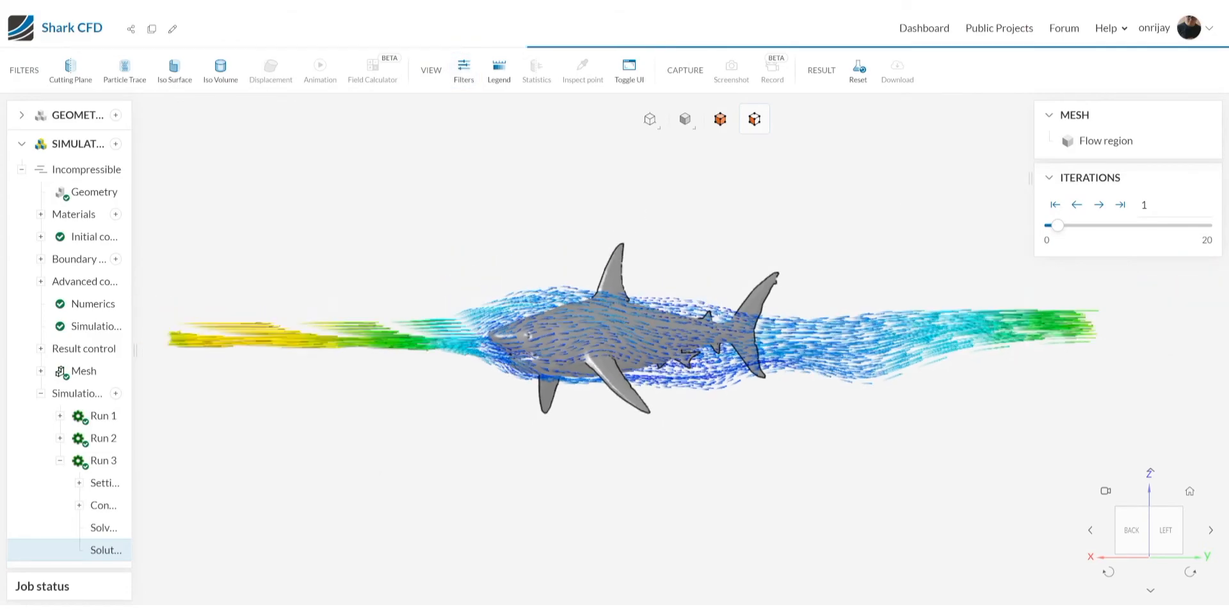
pyautogui.scroll(2, 614, 346)
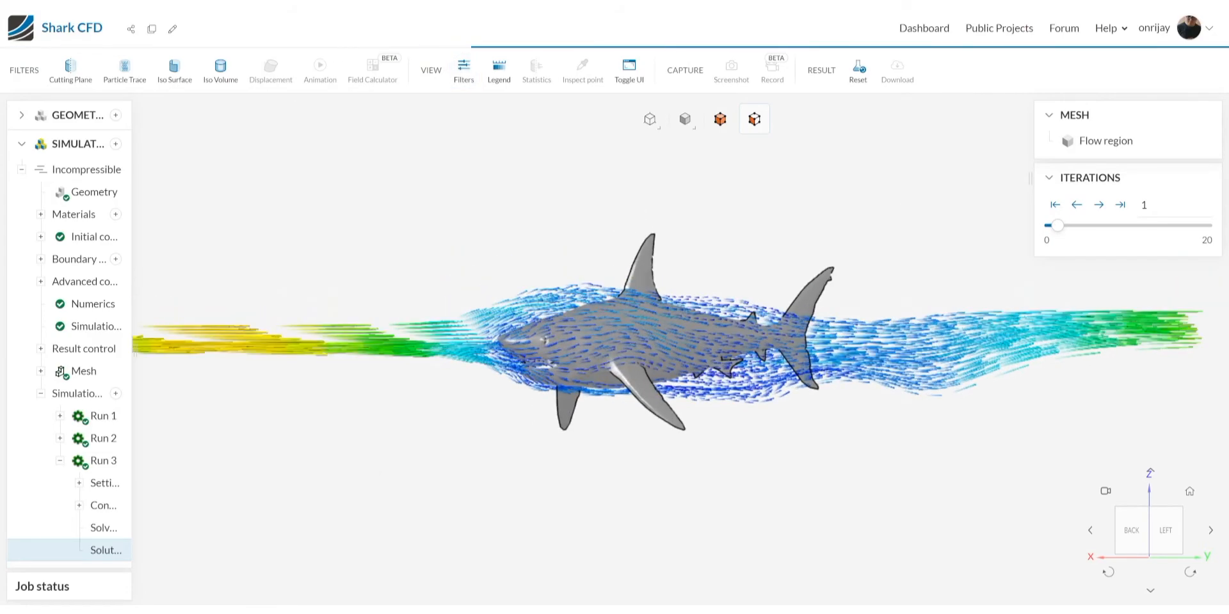
# Examine the animated comet traces around the shark from several angles, both close up and at full length.
pyautogui.moveTo(589, 359); pyautogui.dragTo(648, 361)
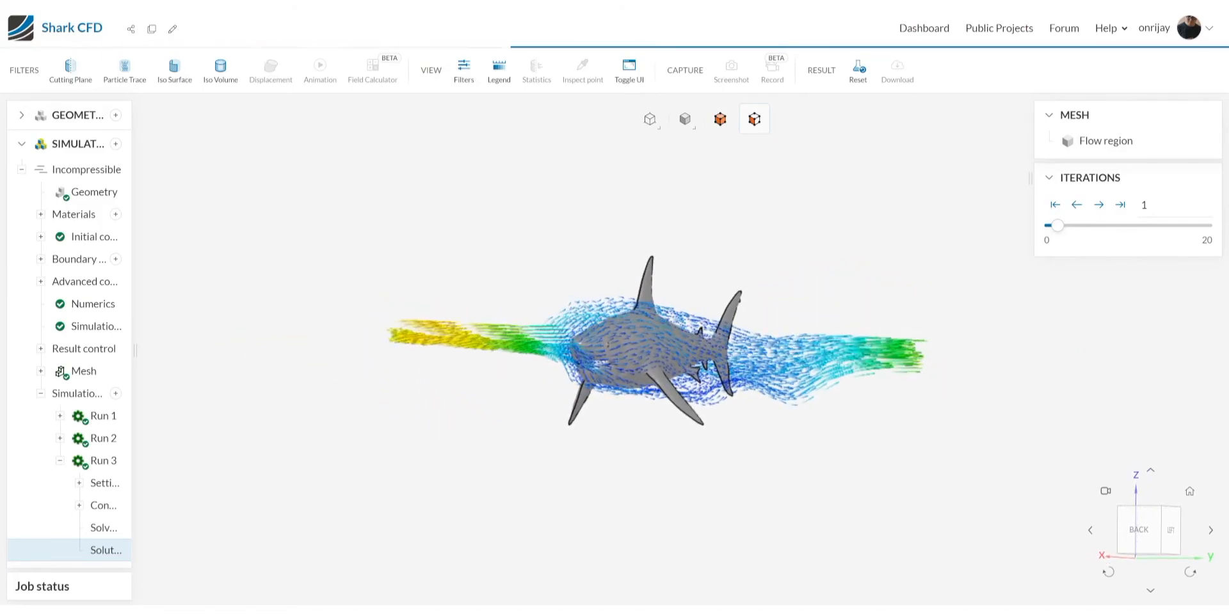
pyautogui.scroll(4, 629, 408)
pyautogui.moveTo(629, 408)
pyautogui.mouseDown()
pyautogui.moveTo(680, 462)
pyautogui.moveTo(635, 427)
pyautogui.moveTo(630, 404)
pyautogui.mouseUp()
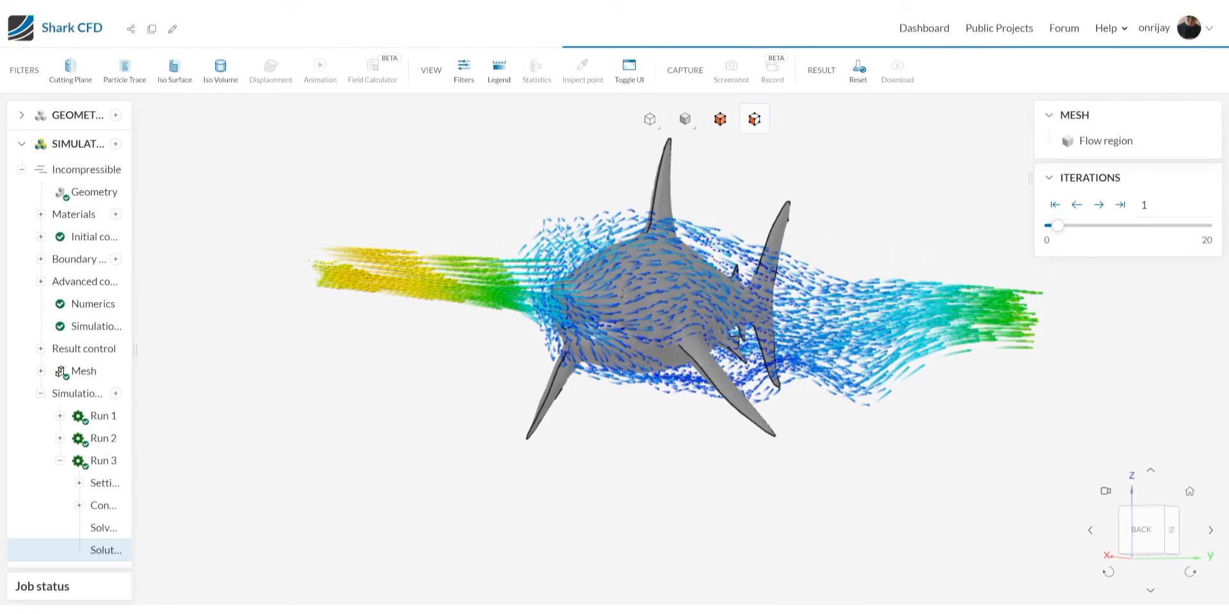
pyautogui.moveTo(659, 315); pyautogui.dragTo(690, 347, button='right')
pyautogui.scroll(-2, 528, 379)
pyautogui.scroll(5, 550, 378)
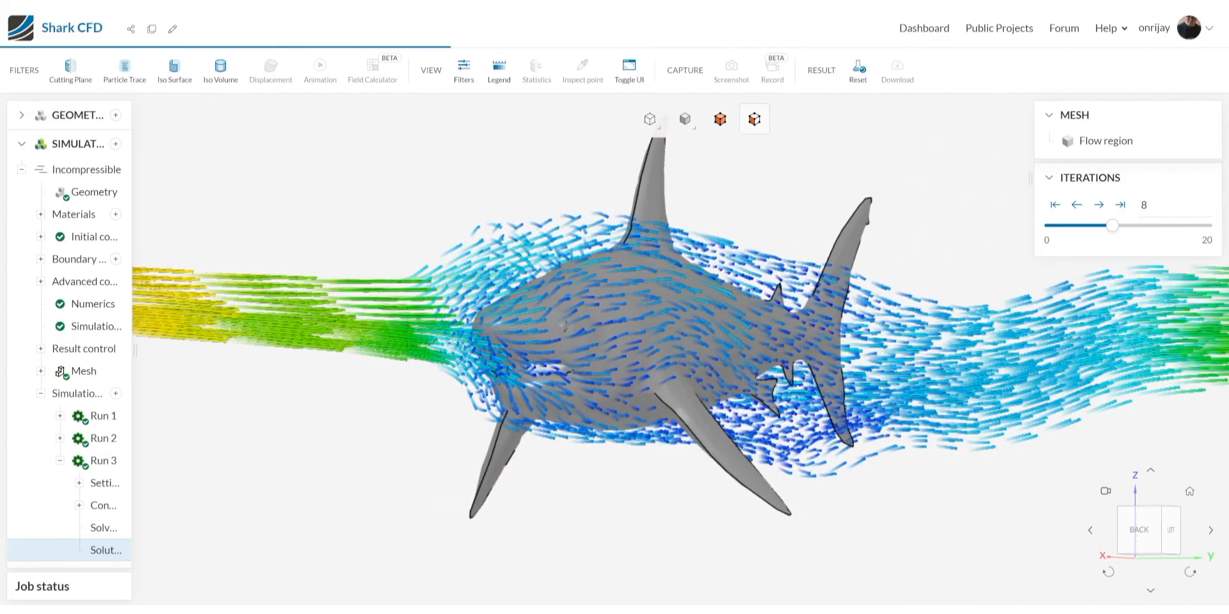
pyautogui.moveTo(689, 346); pyautogui.dragTo(688, 356)
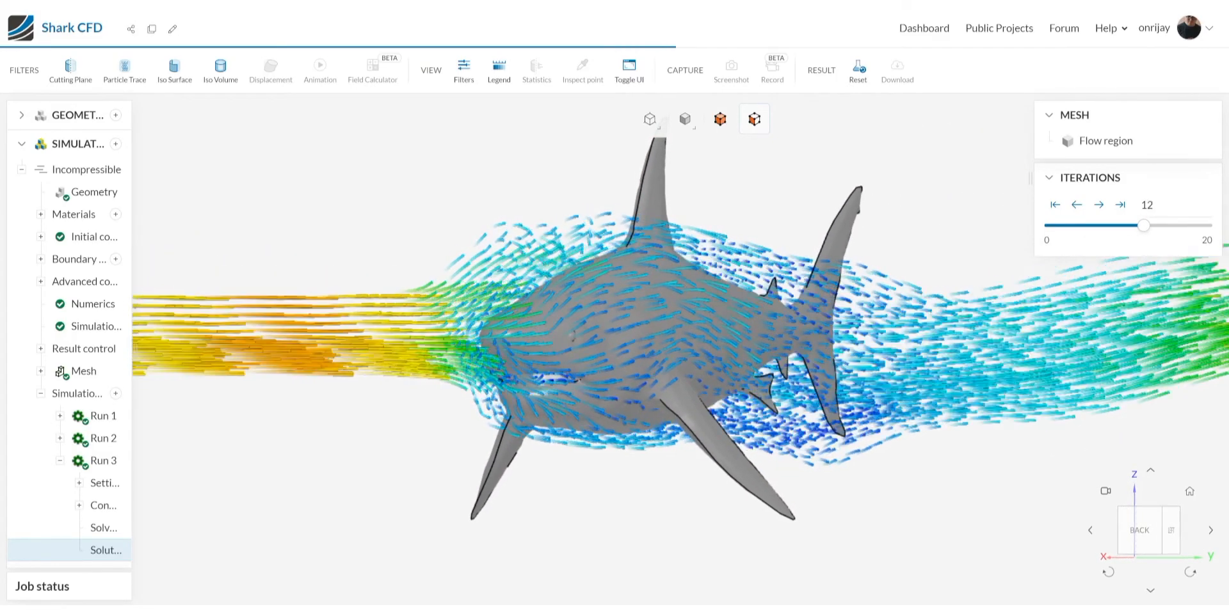
pyautogui.moveTo(688, 356); pyautogui.dragTo(648, 338, button='right')
pyautogui.scroll(-2, 647, 338)
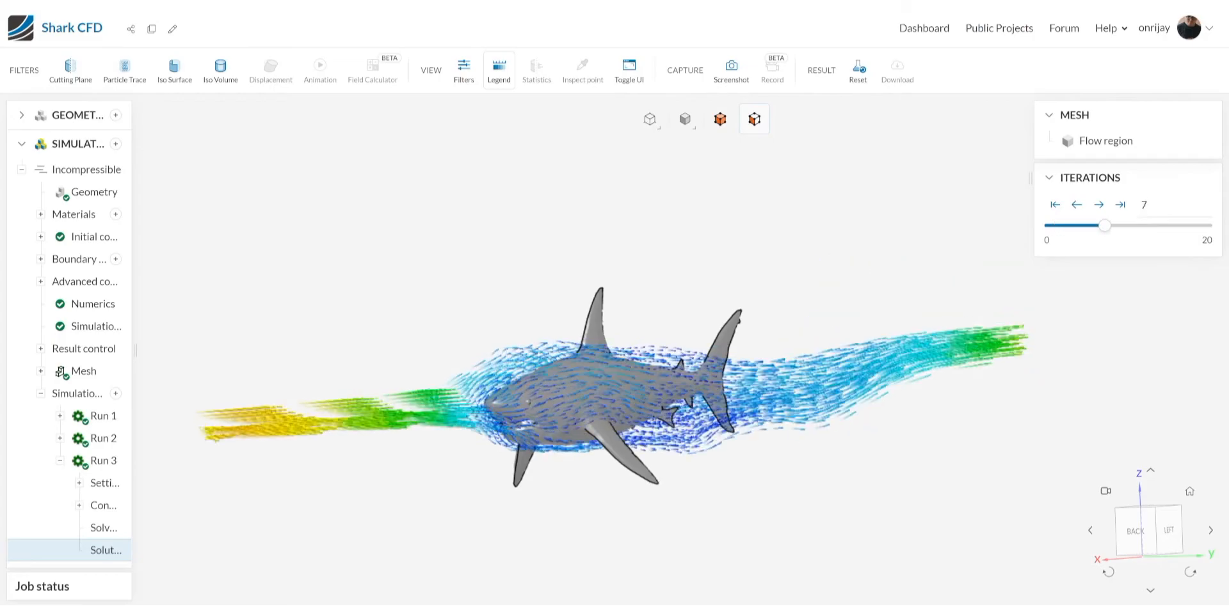
# Show the Velocity Magnitude legend, review the result fields it offers and hide the legend again.
pyautogui.click(499, 70)
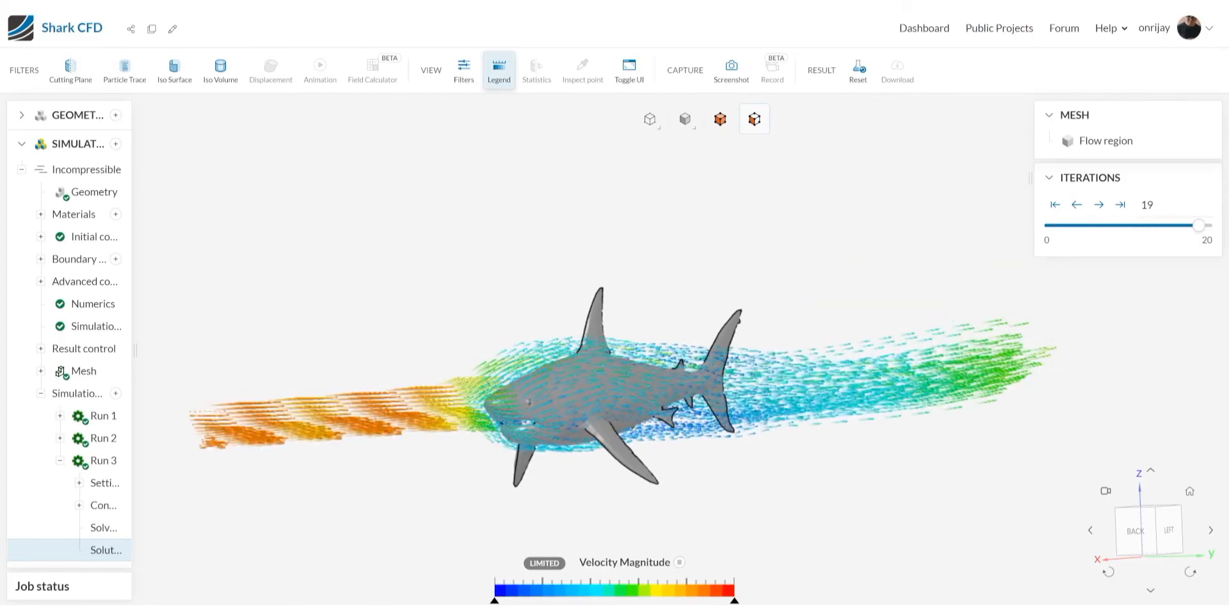
pyautogui.click(679, 562)
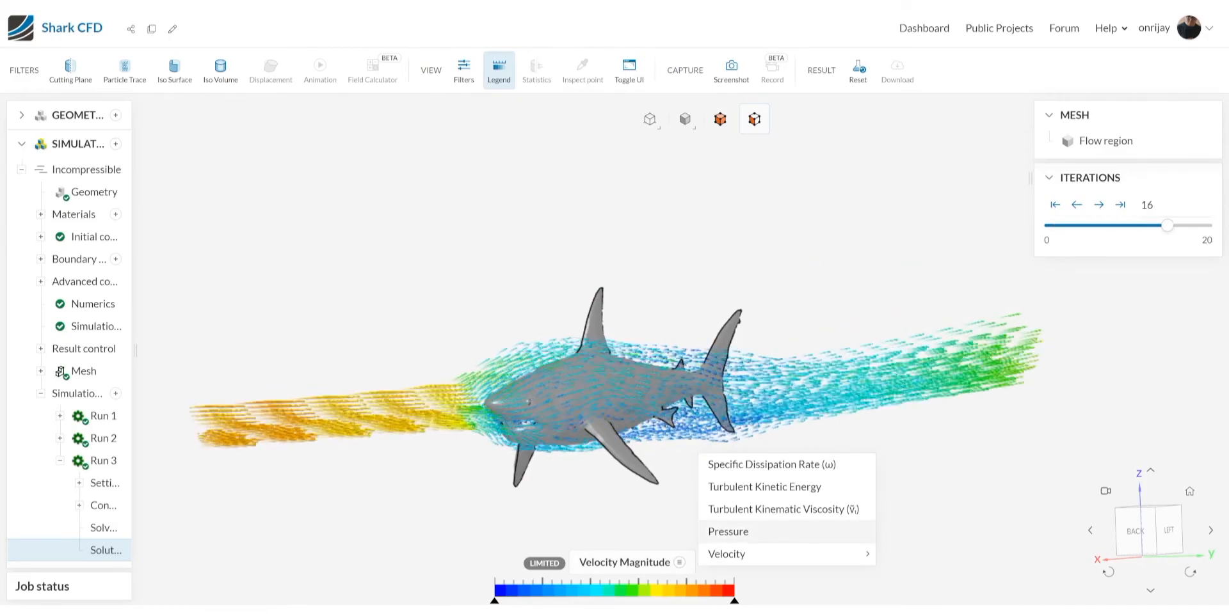
pyautogui.moveTo(768, 554)
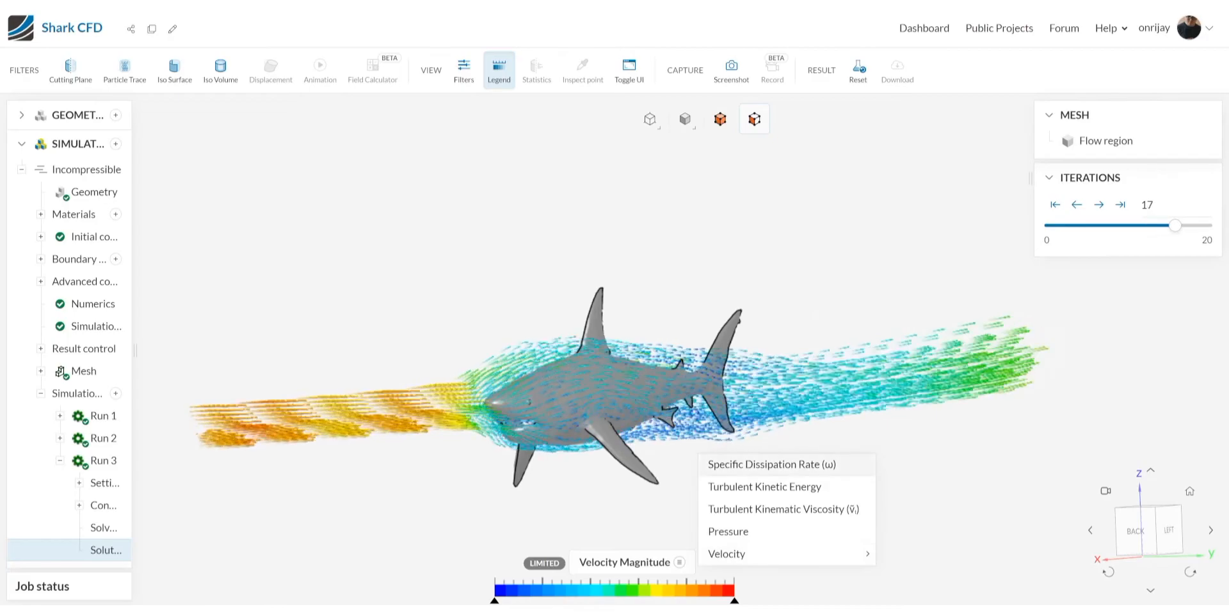
pyautogui.click(500, 71)
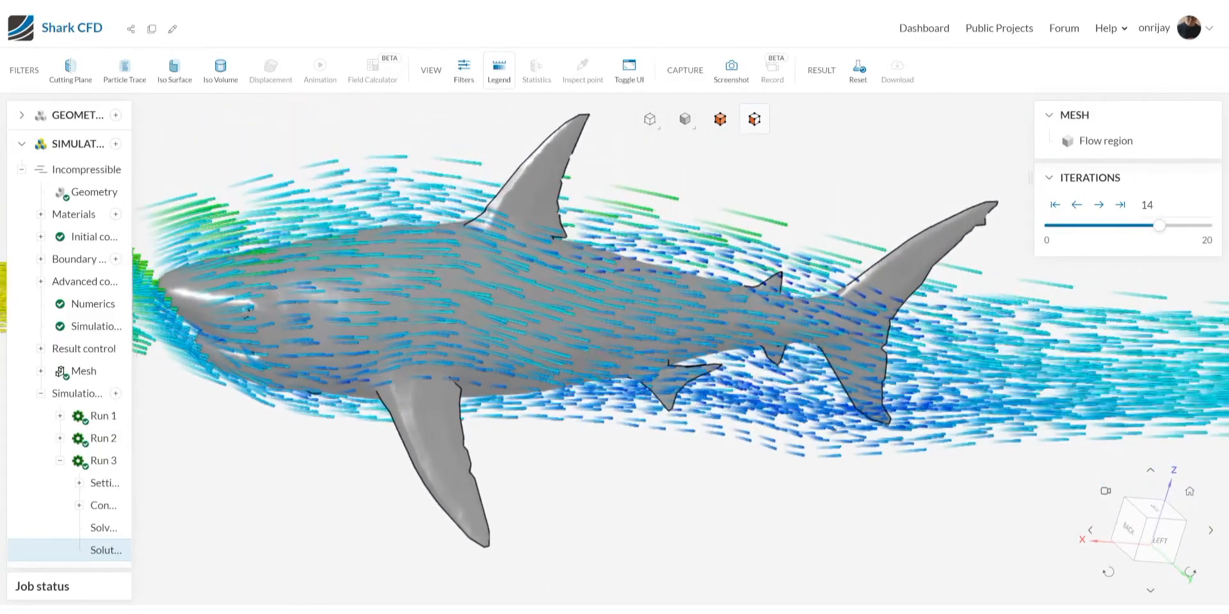
# Reopen the result filters, set Particle Trace 1 to the Spheres representation with 200 pulses and collapse its settings.
pyautogui.click(96, 550)
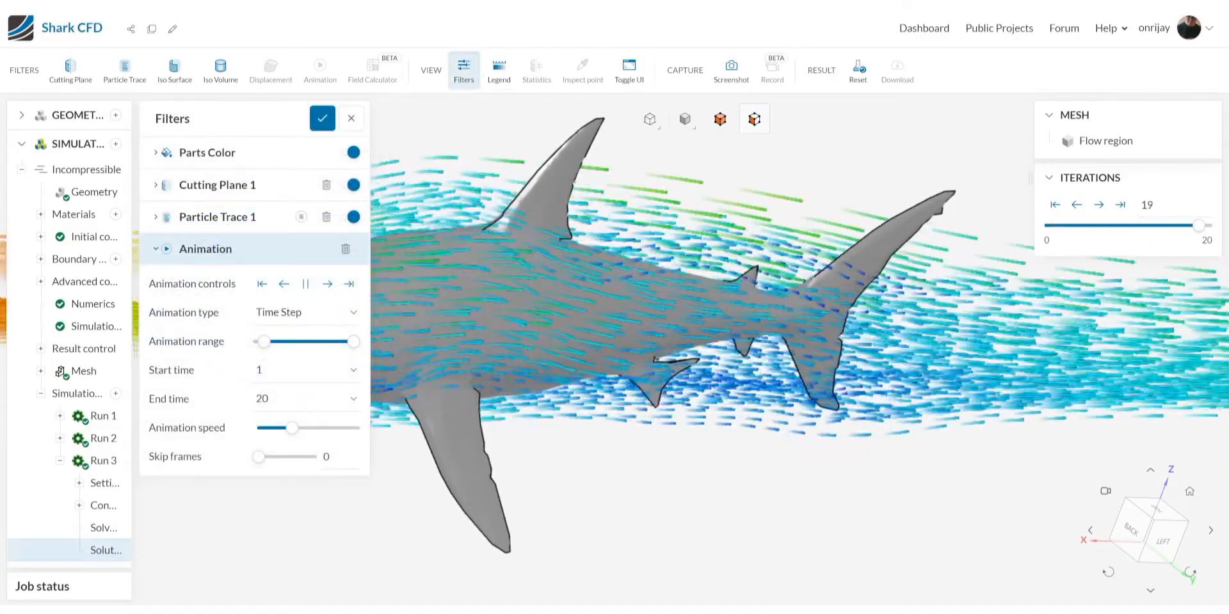
pyautogui.click(218, 217)
pyautogui.click(307, 396)
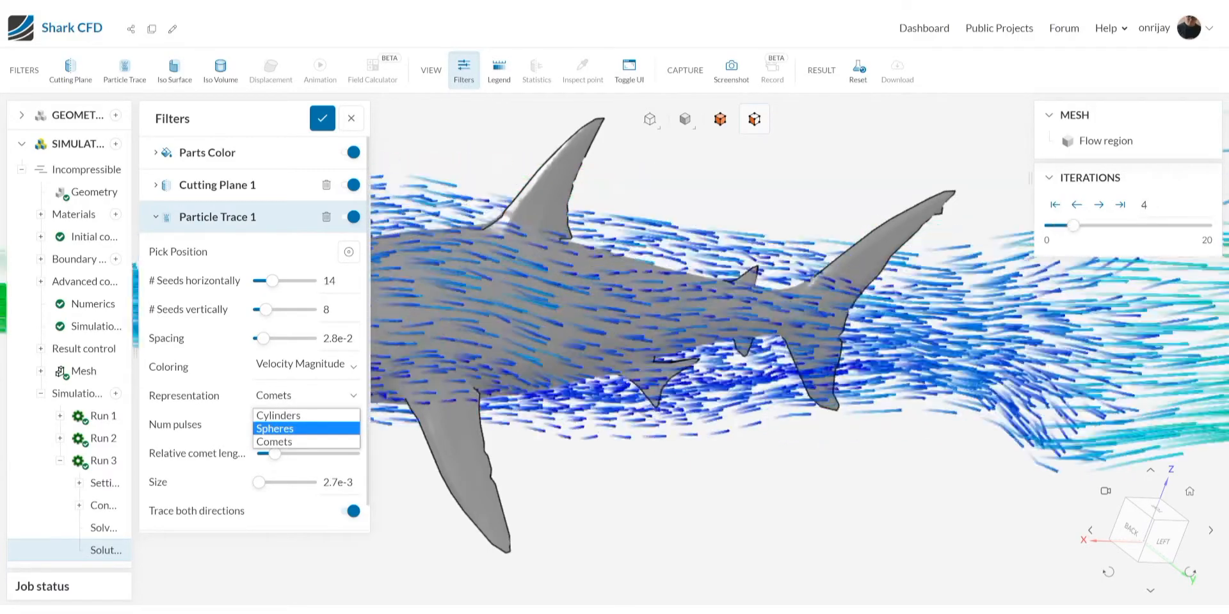
pyautogui.click(307, 429)
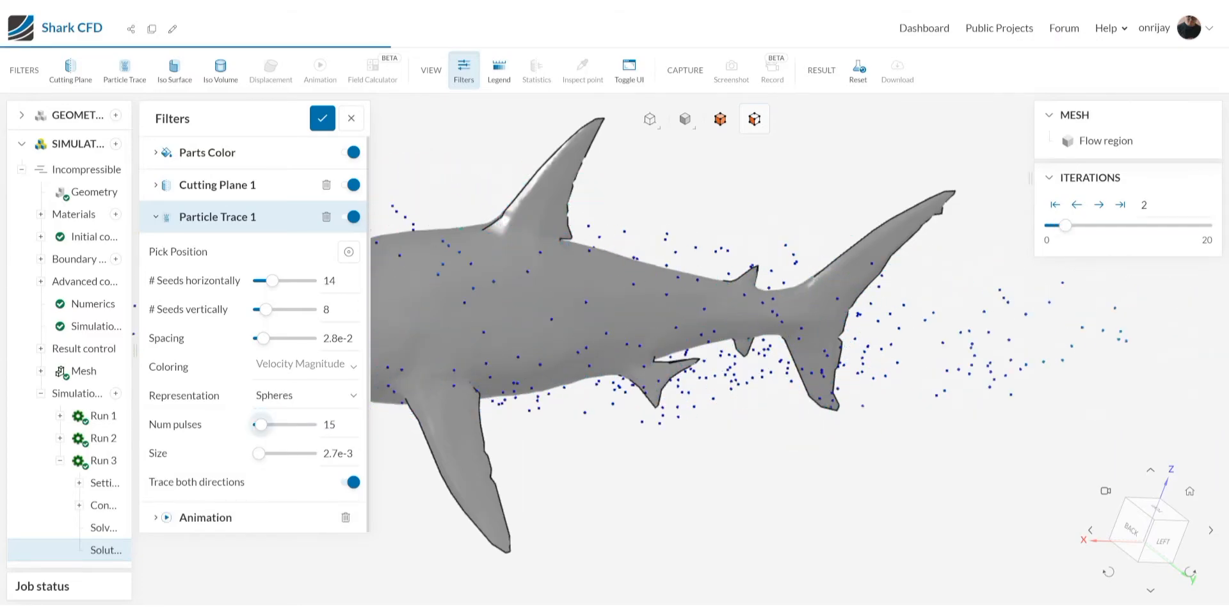
pyautogui.moveTo(260, 425); pyautogui.dragTo(314, 425)
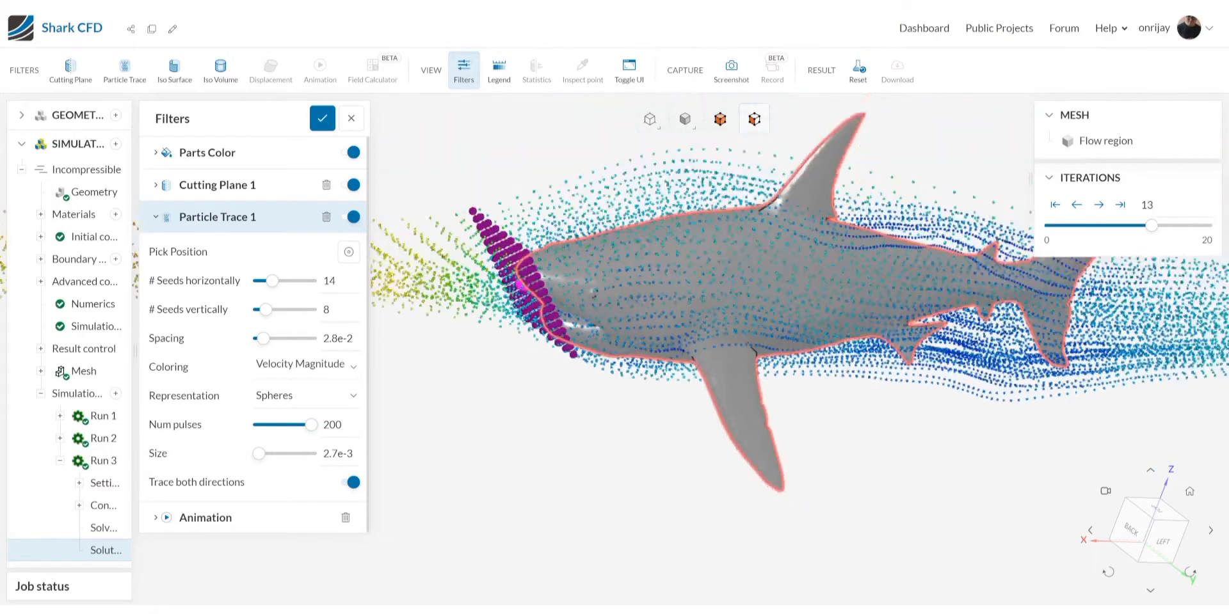
pyautogui.moveTo(704, 359); pyautogui.dragTo(736, 339)
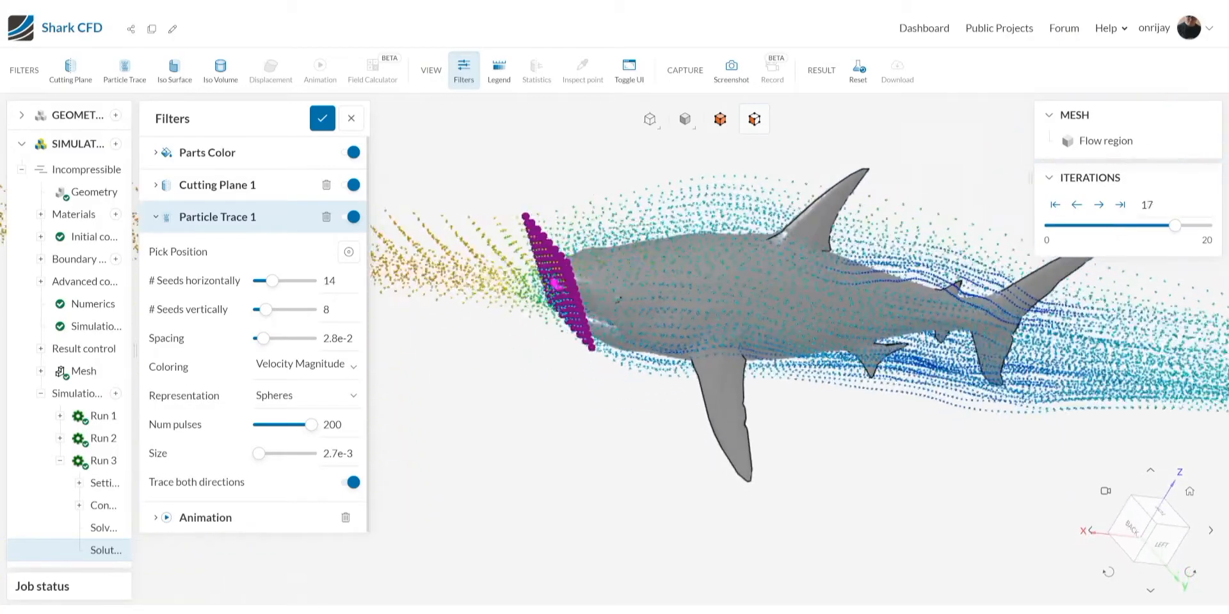
pyautogui.click(218, 217)
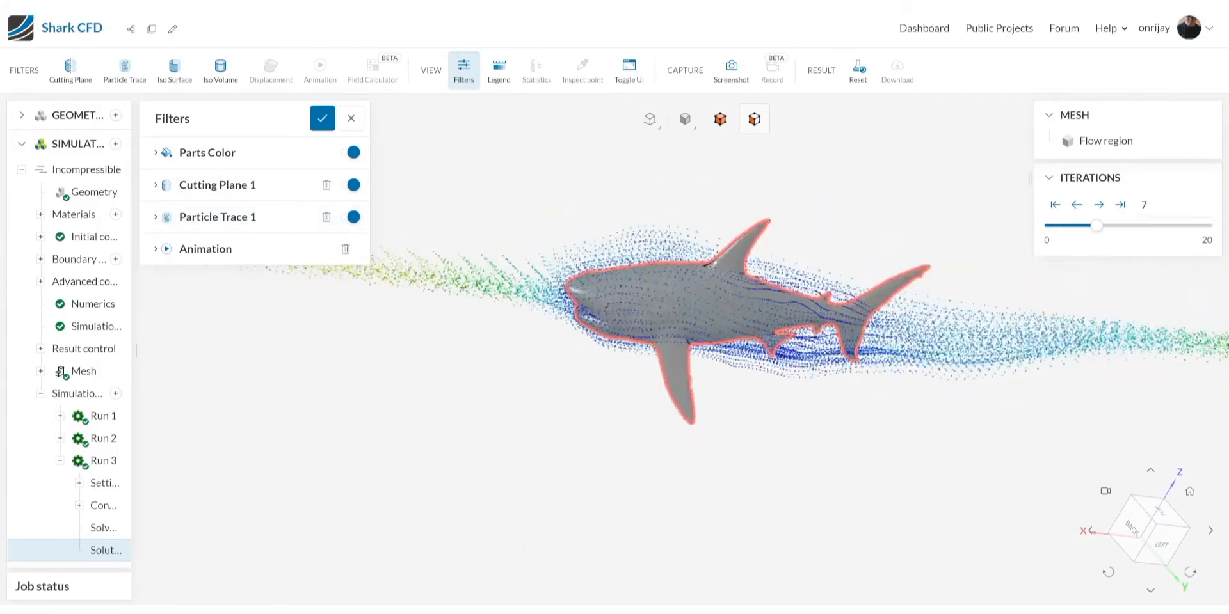
# Examine the animated sphere traces around the shark's head and body up close, from the back and from an angle.
pyautogui.scroll(5, 557, 352)
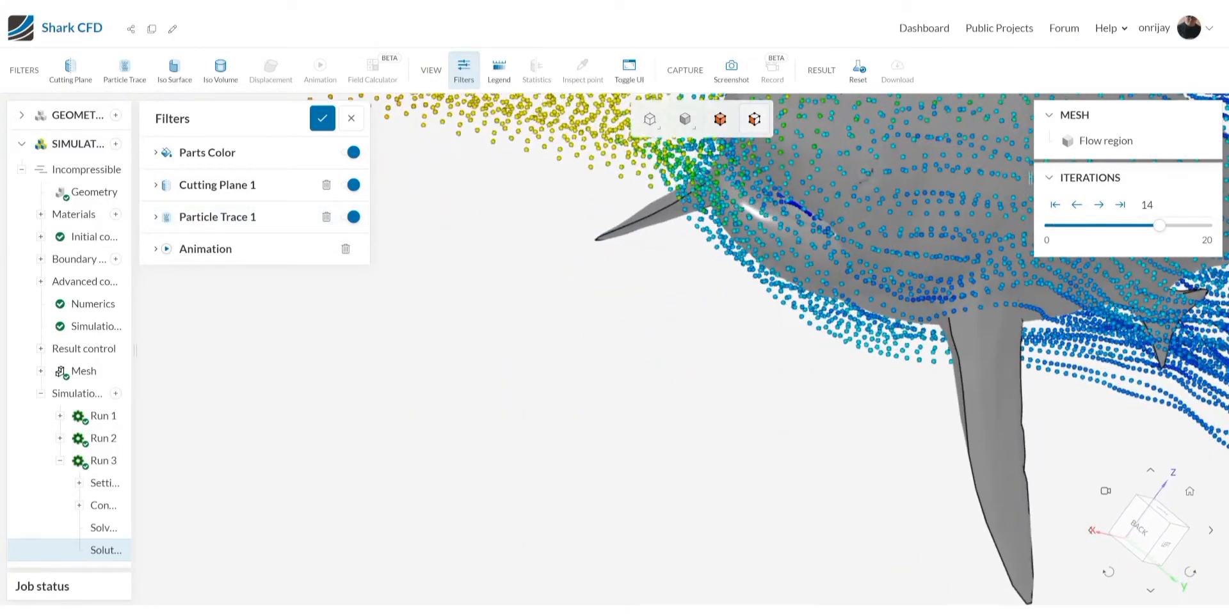
pyautogui.moveTo(768, 256); pyautogui.dragTo(422, 493, button='right')
pyautogui.moveTo(550, 384); pyautogui.dragTo(544, 436)
pyautogui.moveTo(576, 384); pyautogui.dragTo(653, 531)
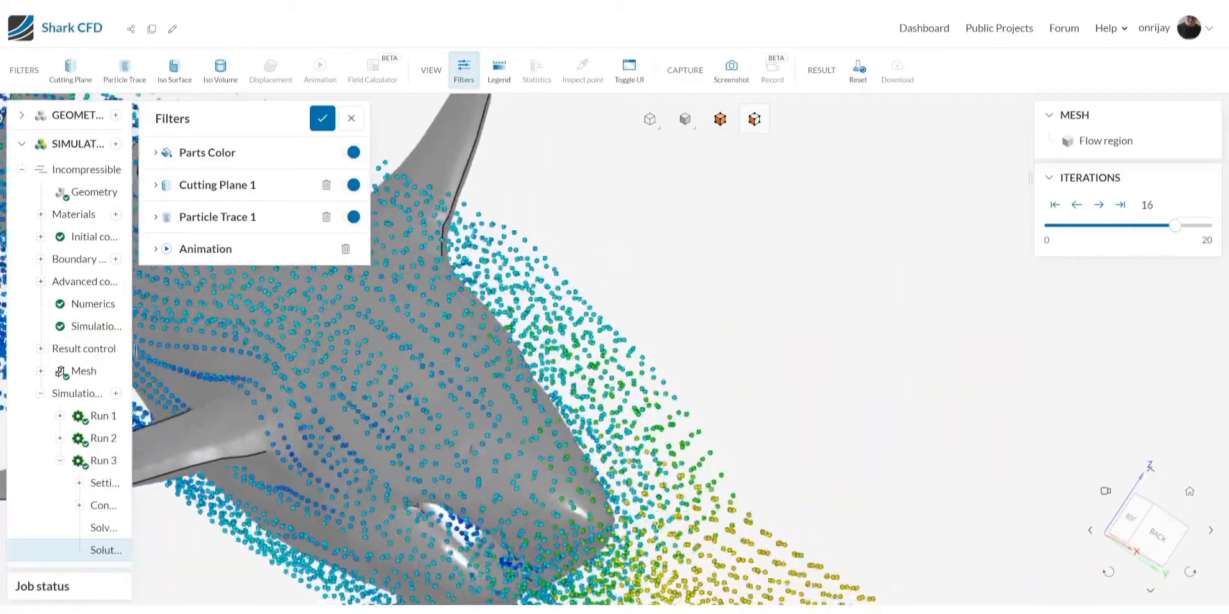
pyautogui.moveTo(576, 512); pyautogui.dragTo(678, 364, button='right')
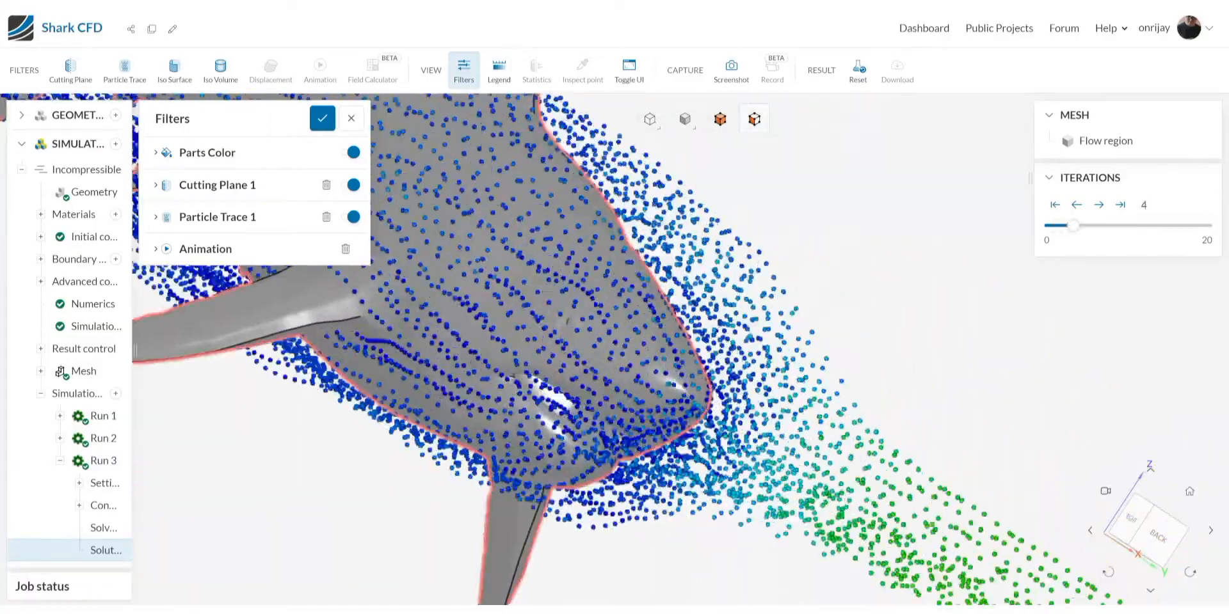
pyautogui.scroll(-4, 563, 348)
pyautogui.scroll(5, 564, 349)
pyautogui.moveTo(563, 349); pyautogui.dragTo(500, 295)
pyautogui.scroll(5, 569, 359)
pyautogui.scroll(3, 576, 349)
pyautogui.scroll(-2, 576, 349)
pyautogui.scroll(-5, 576, 349)
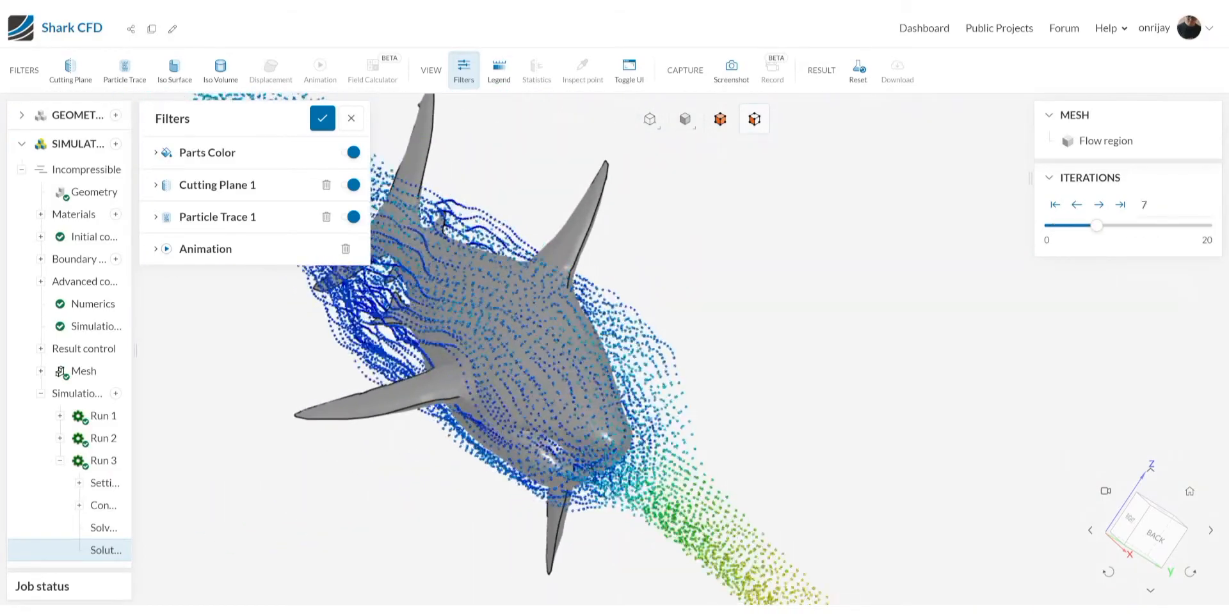
pyautogui.click(1155, 536)
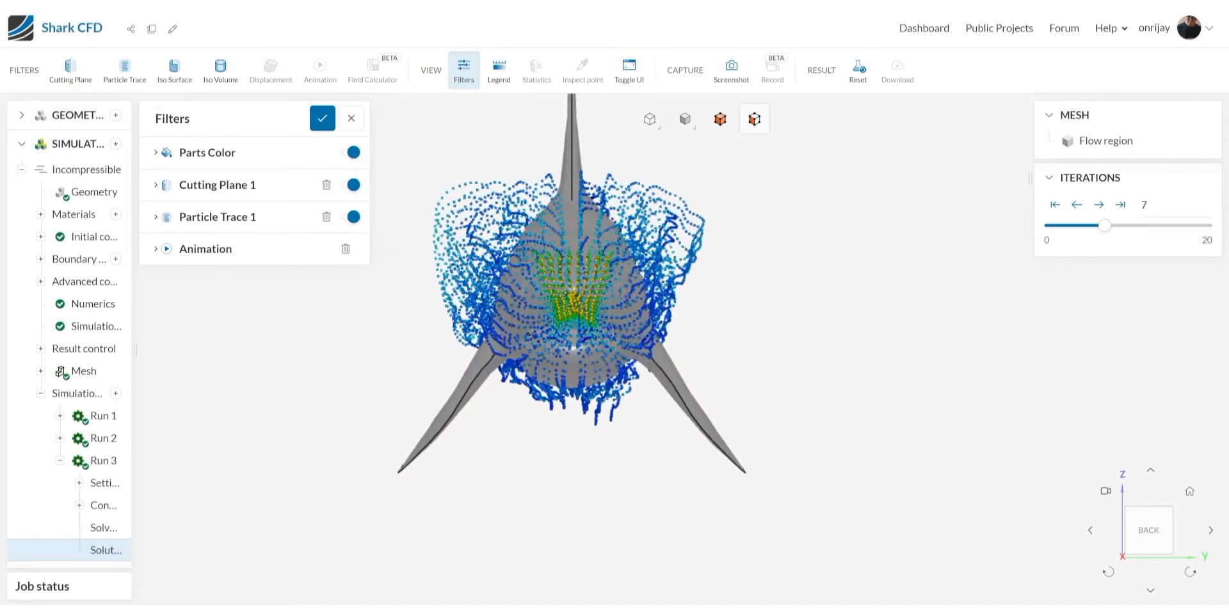
pyautogui.moveTo(640, 346); pyautogui.dragTo(544, 346)
pyautogui.moveTo(544, 345); pyautogui.dragTo(733, 399, button='right')
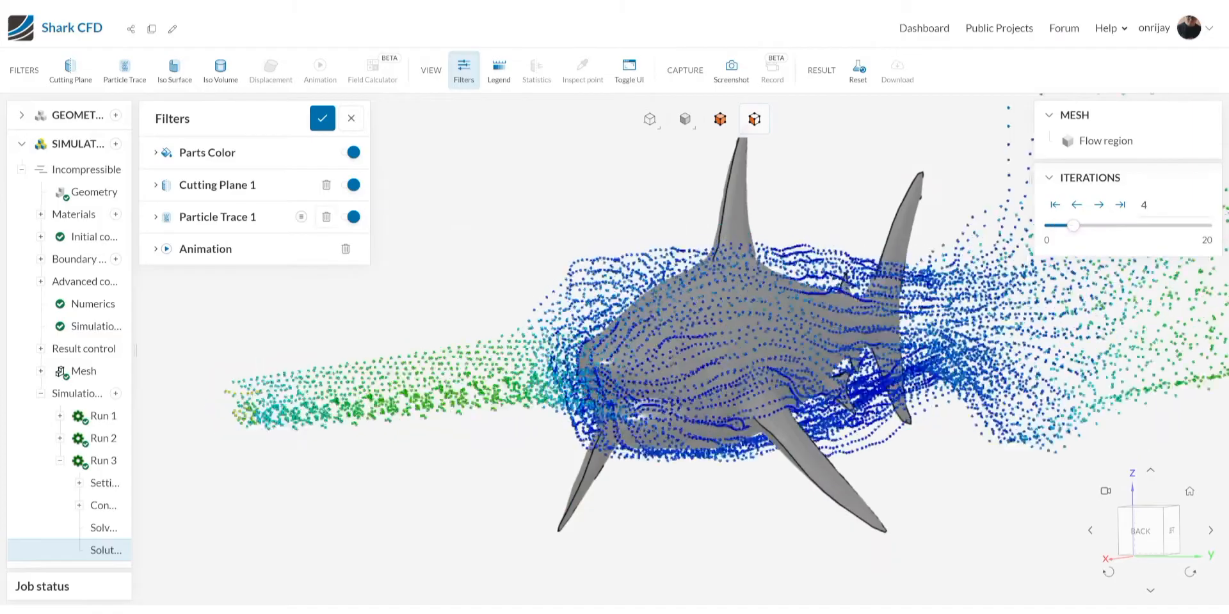
# Expand Particle Trace 1 and change its representation to Cylinders.
pyautogui.click(217, 217)
pyautogui.click(304, 396)
pyautogui.click(278, 416)
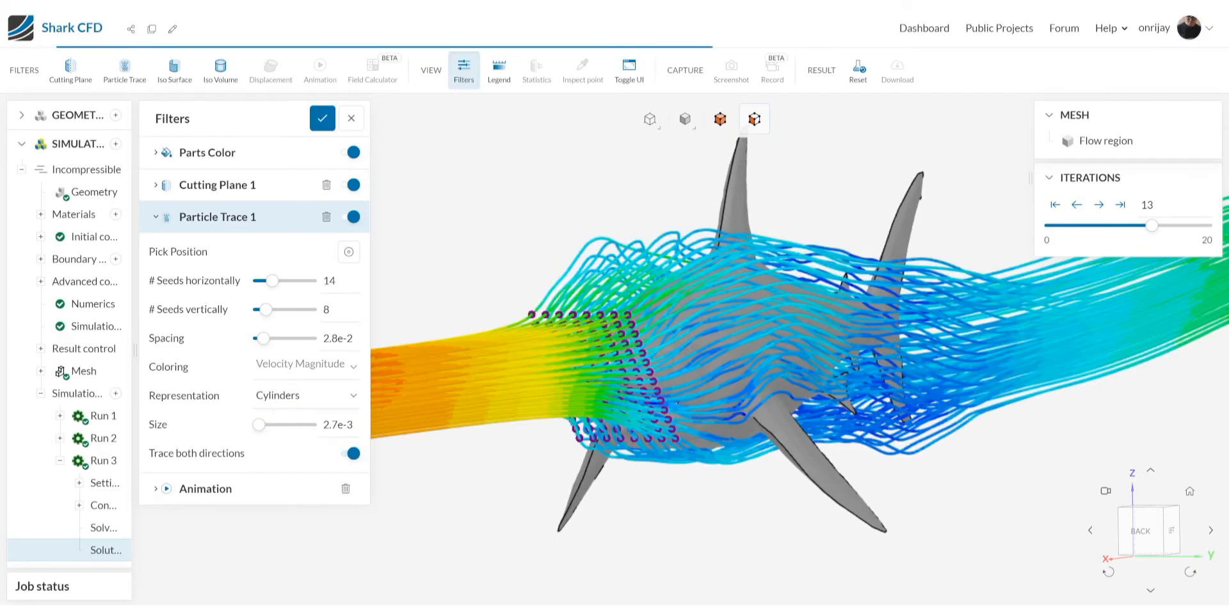